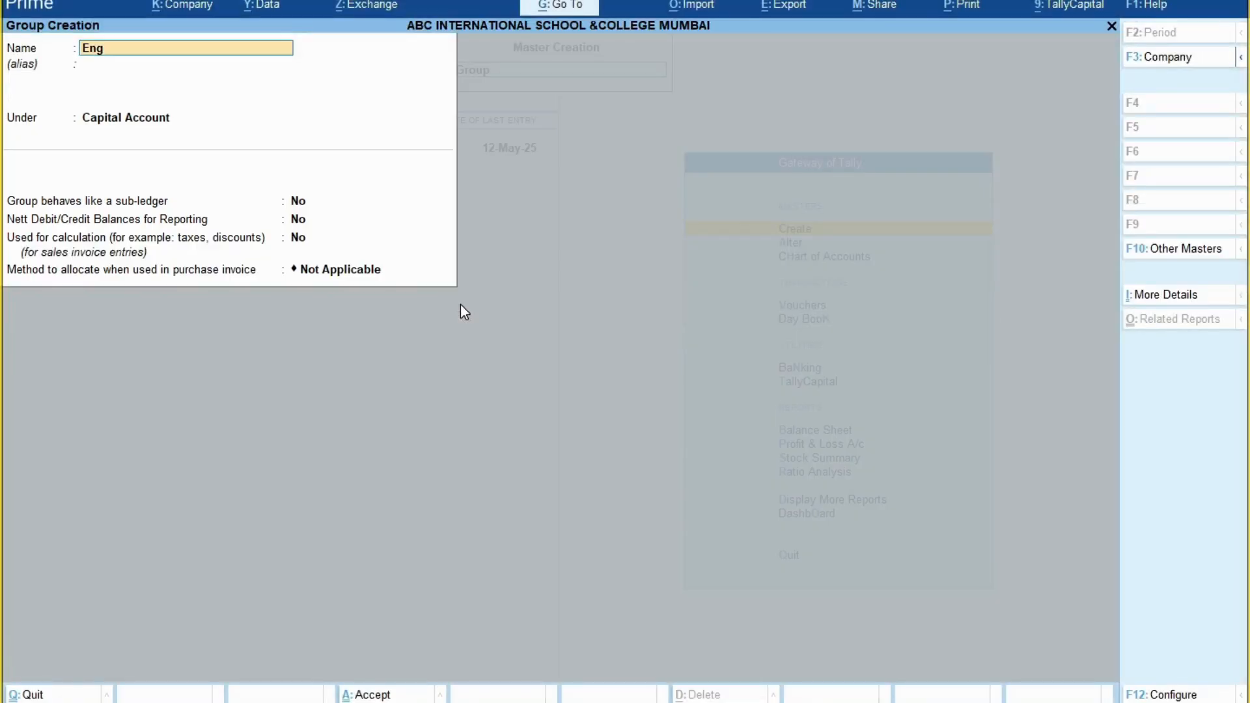
text(Student)
key(BackSpace)
key(BackSpace)
key(BackSpace)
key(BackSpace)
key(BackSpace)
key(BackSpace)
key(BackSpace)
key(BackSpace)
key(BackSpace)
key(BackSpace)
key(BackSpace)
text(Eng)
key(BackSpace)
key(BackSpace)
key(BackSpace)
key(BackSpace)
Name the new group ENG STUDENTS FEES RECEIVABLE without an alias and place it under Current Assets.
text(ENG STUDENTS  FEES)
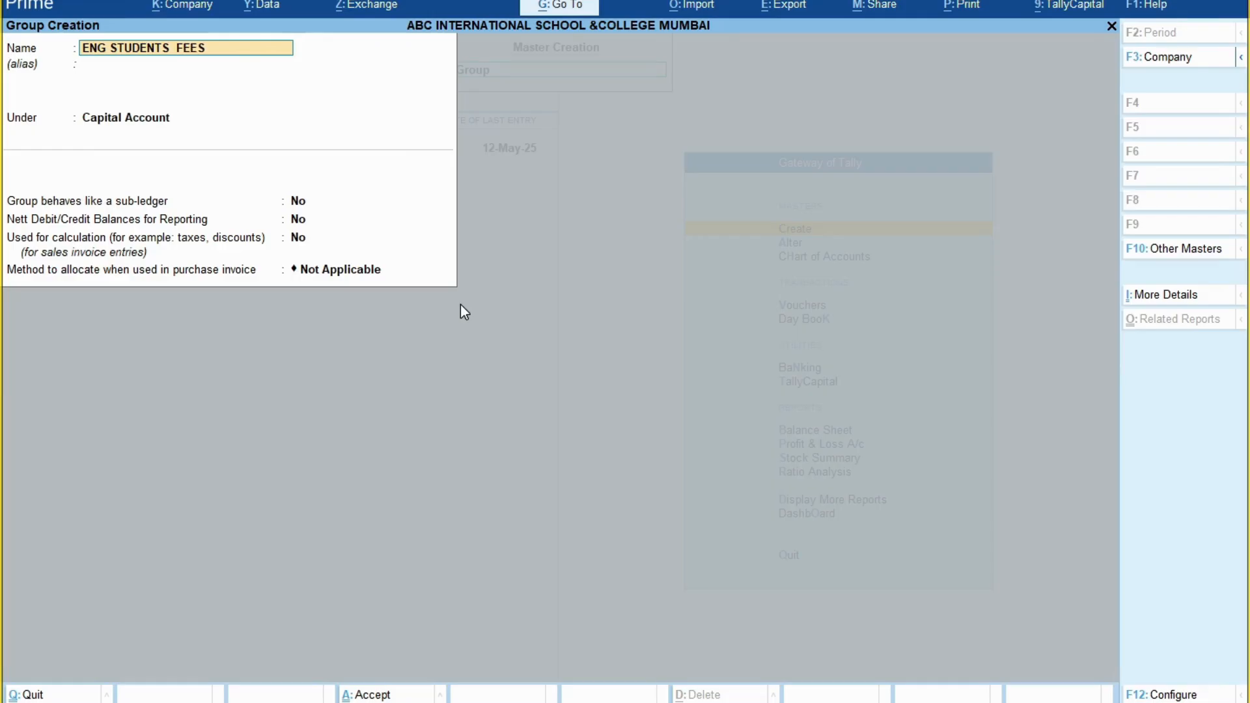
text( RECEIVABLE)
key(Return)
key(Return)
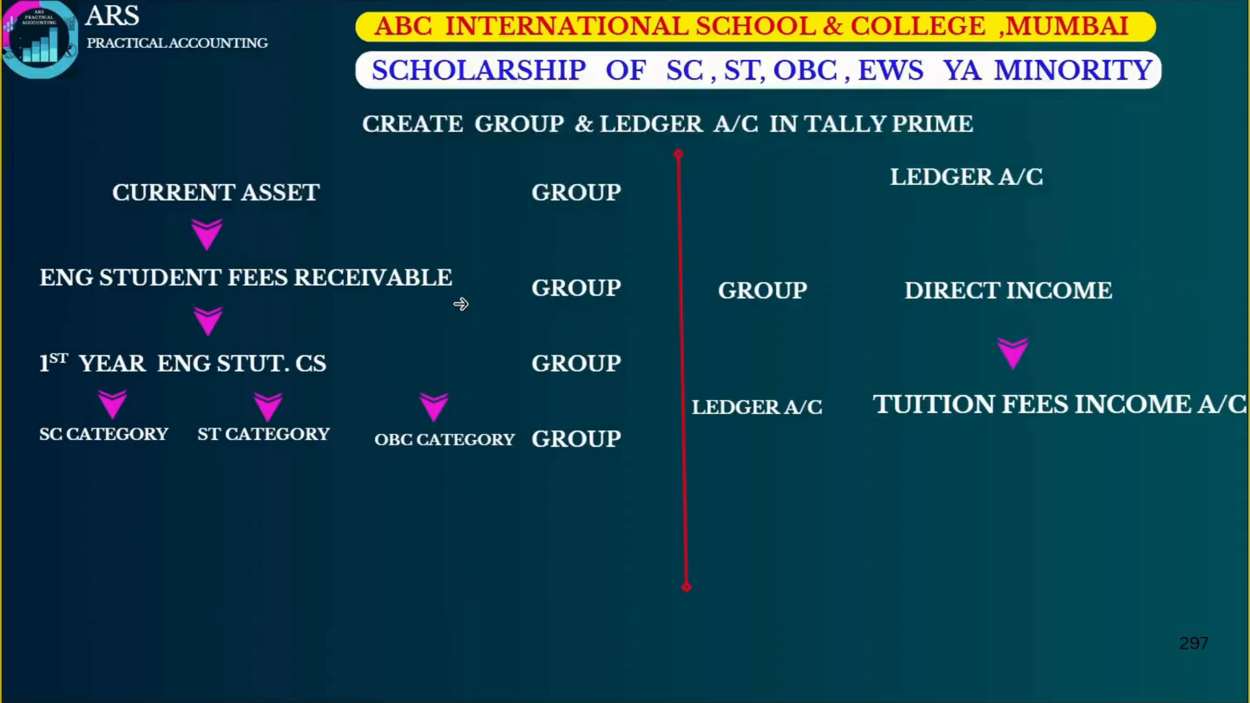
key(alt+Tab)
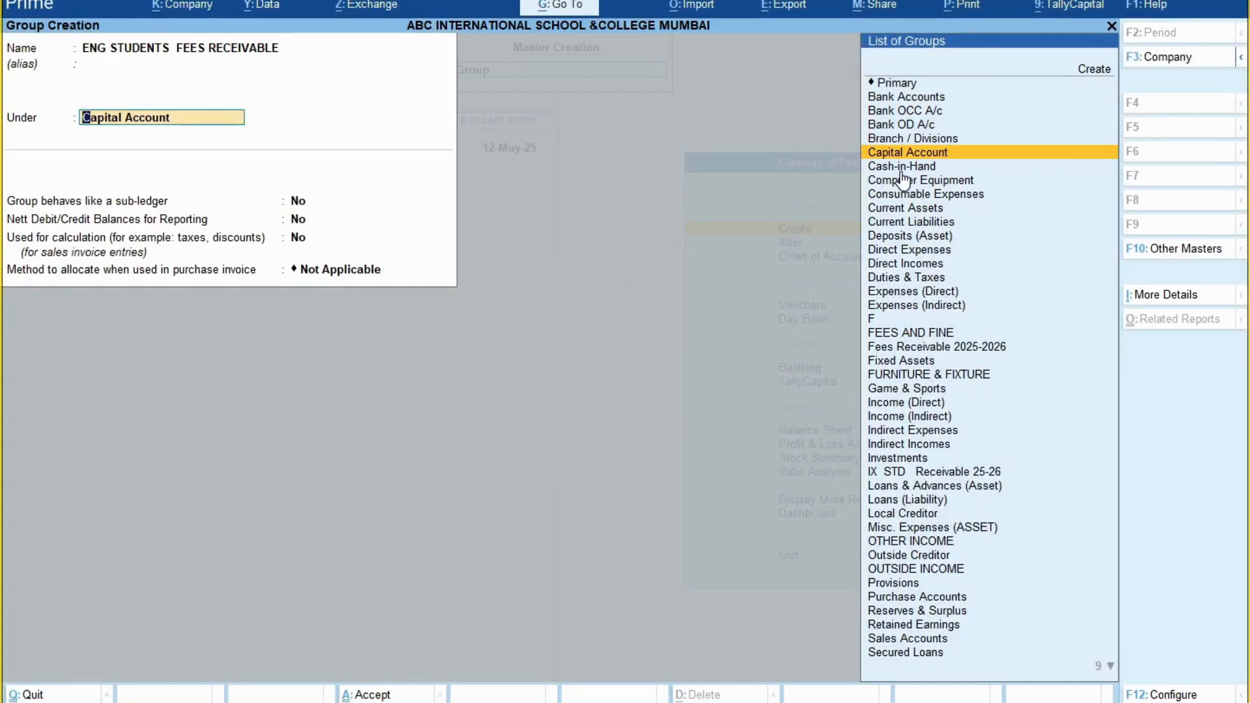
text(CU)
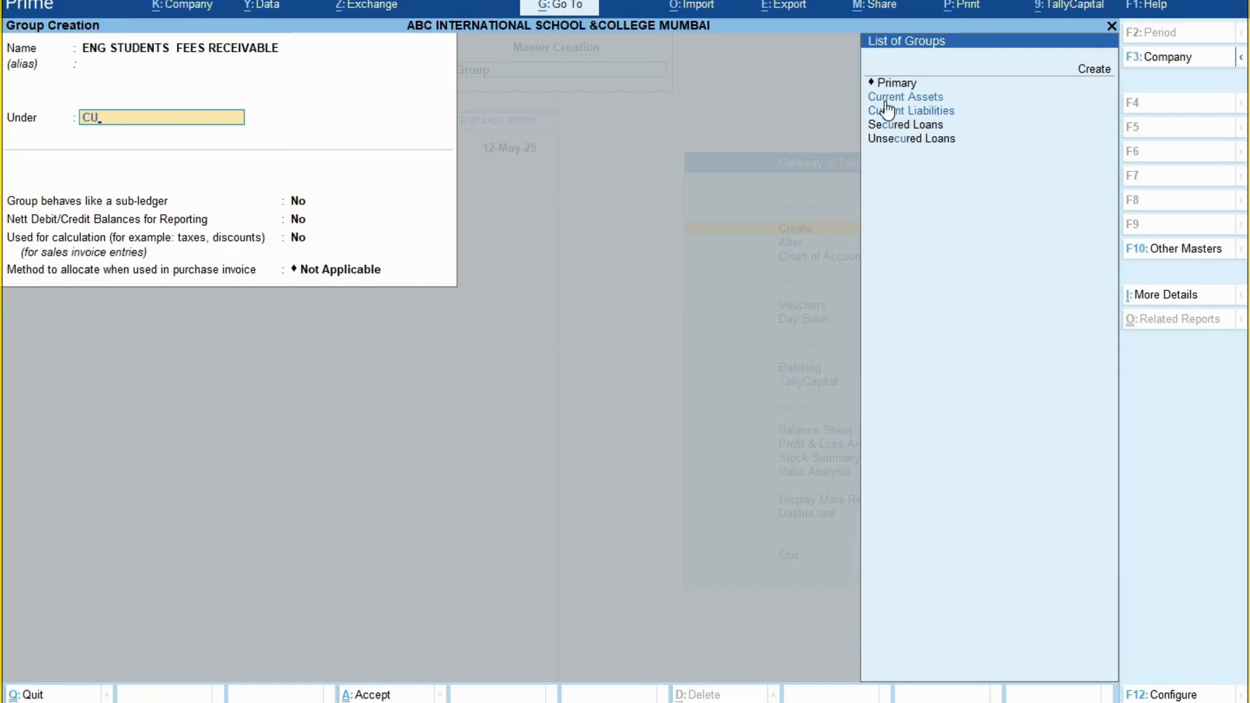
click(887, 101)
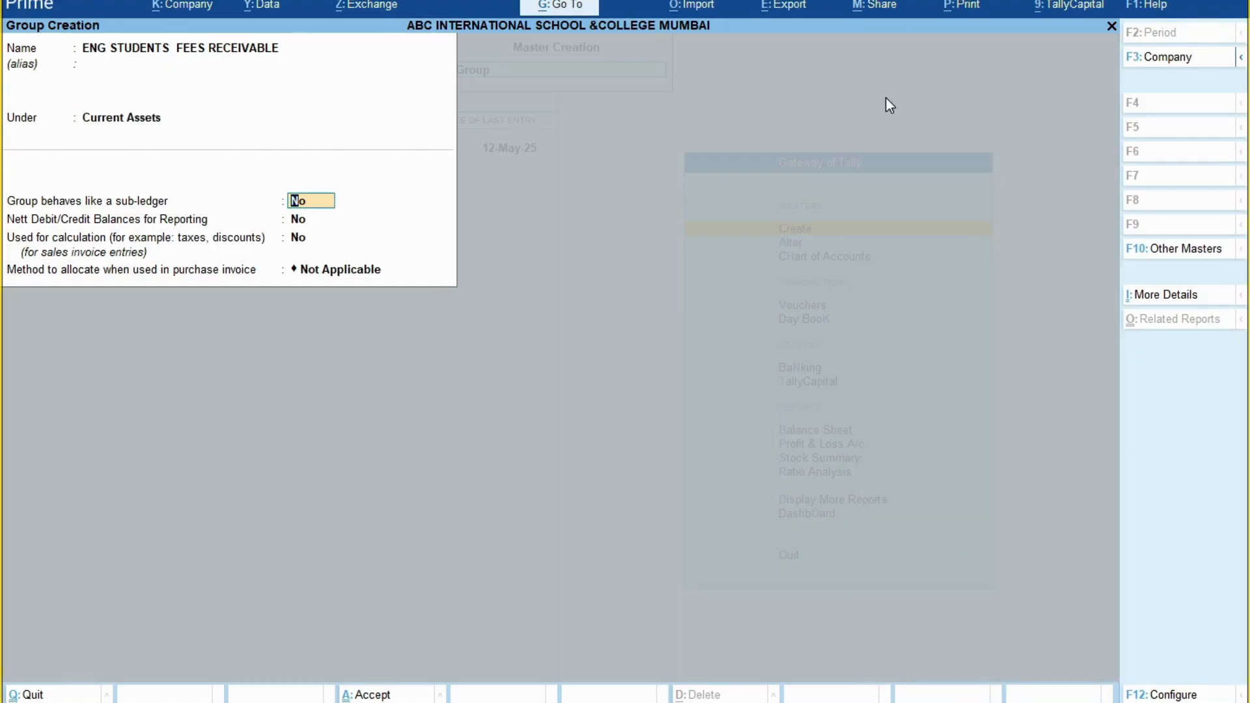
Set the fees receivable group's sub-ledger behaviour and nett debit/credit balances to Yes, keep the remaining defaults, and save the group.
text(y)
key(Return)
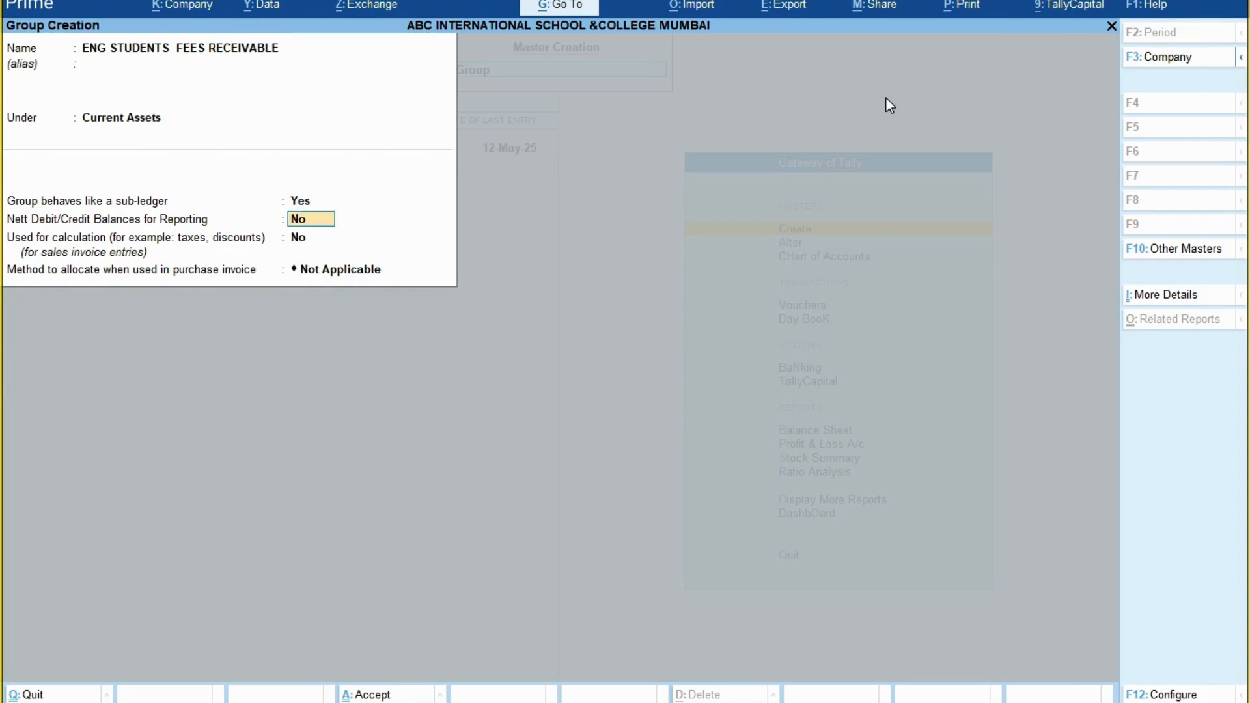
text(y)
key(Return)
key(Return)
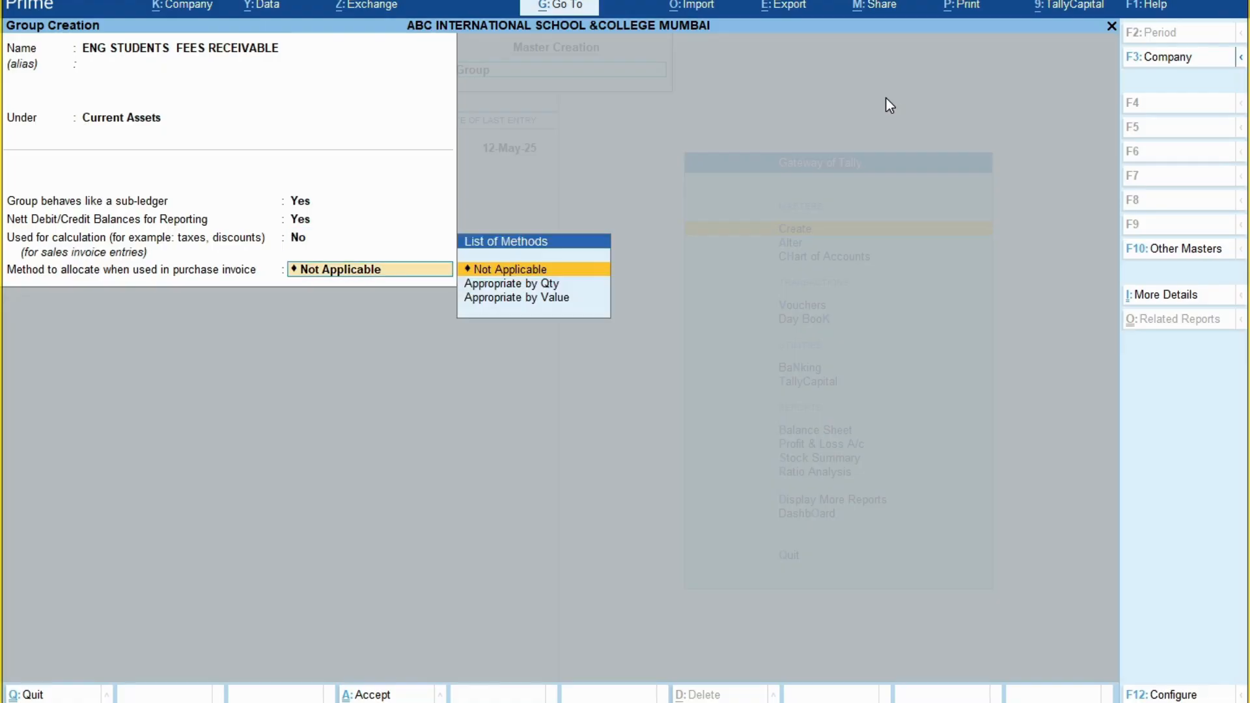
key(Return)
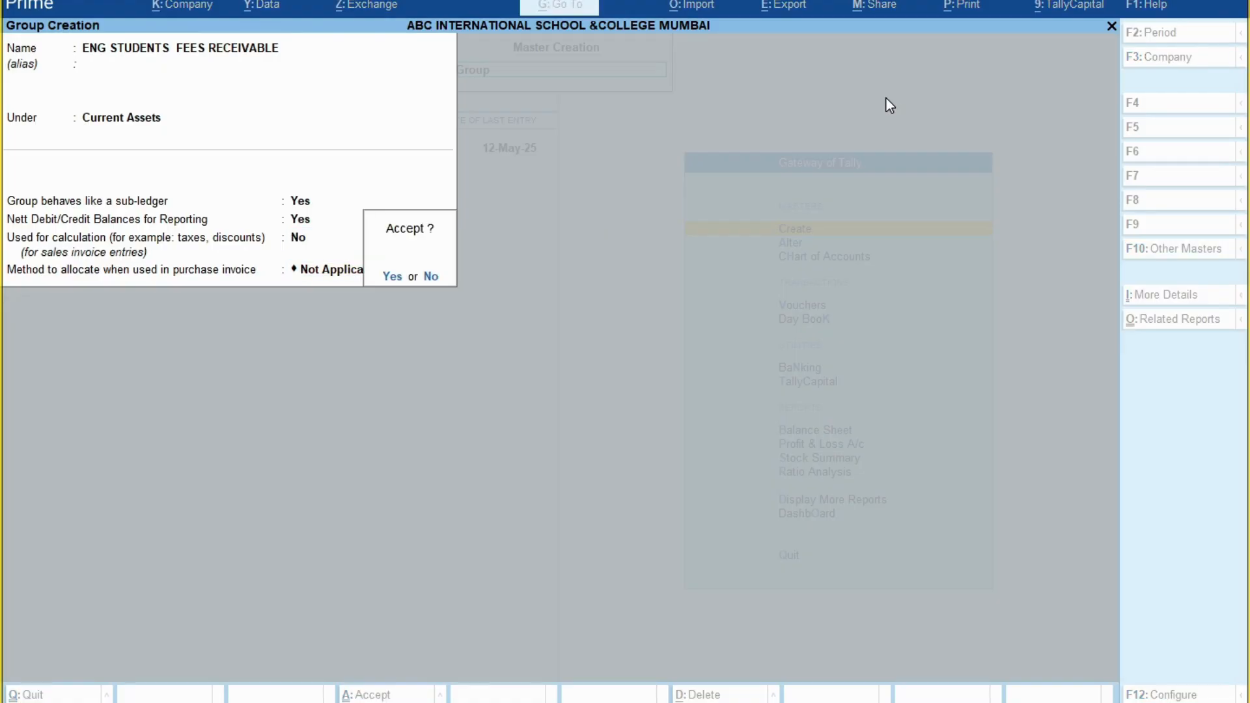
key(y)
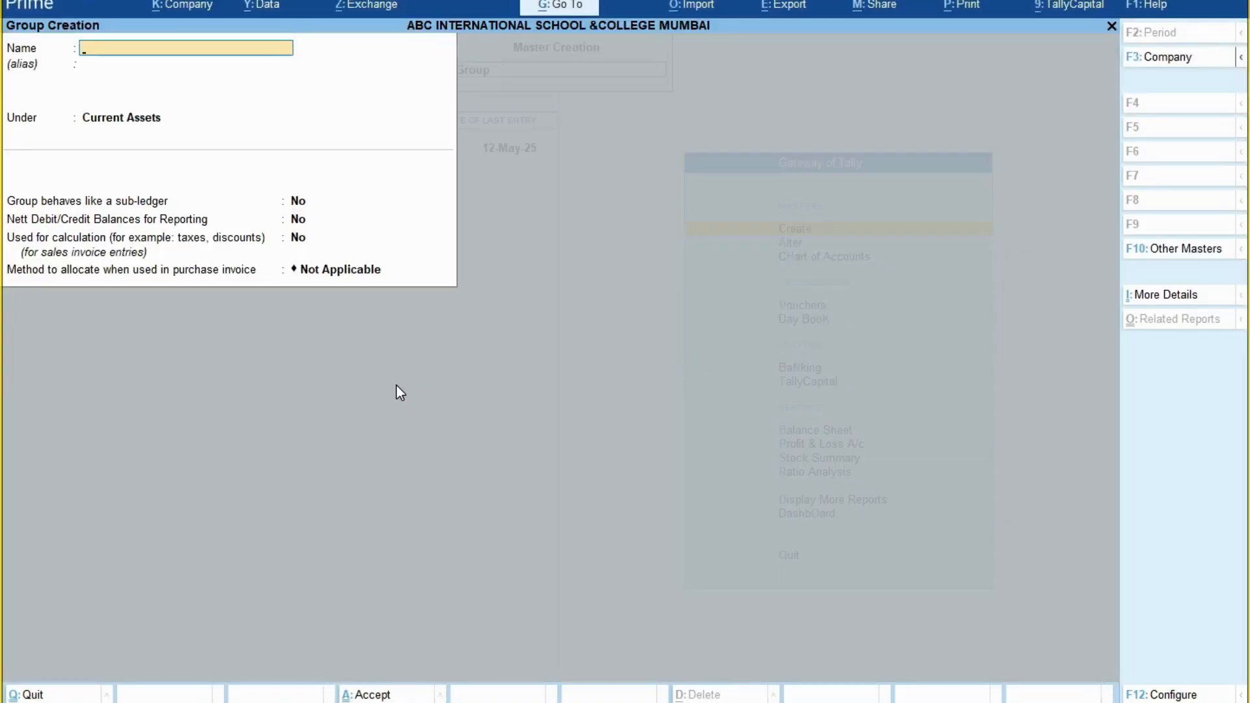
Name the next group 1ST YEAR ENG STUDENT ( CS) and place it under ENG STUDENTS FEES RECEIVABLE.
text(1ST YEAR ENG STUDENT)
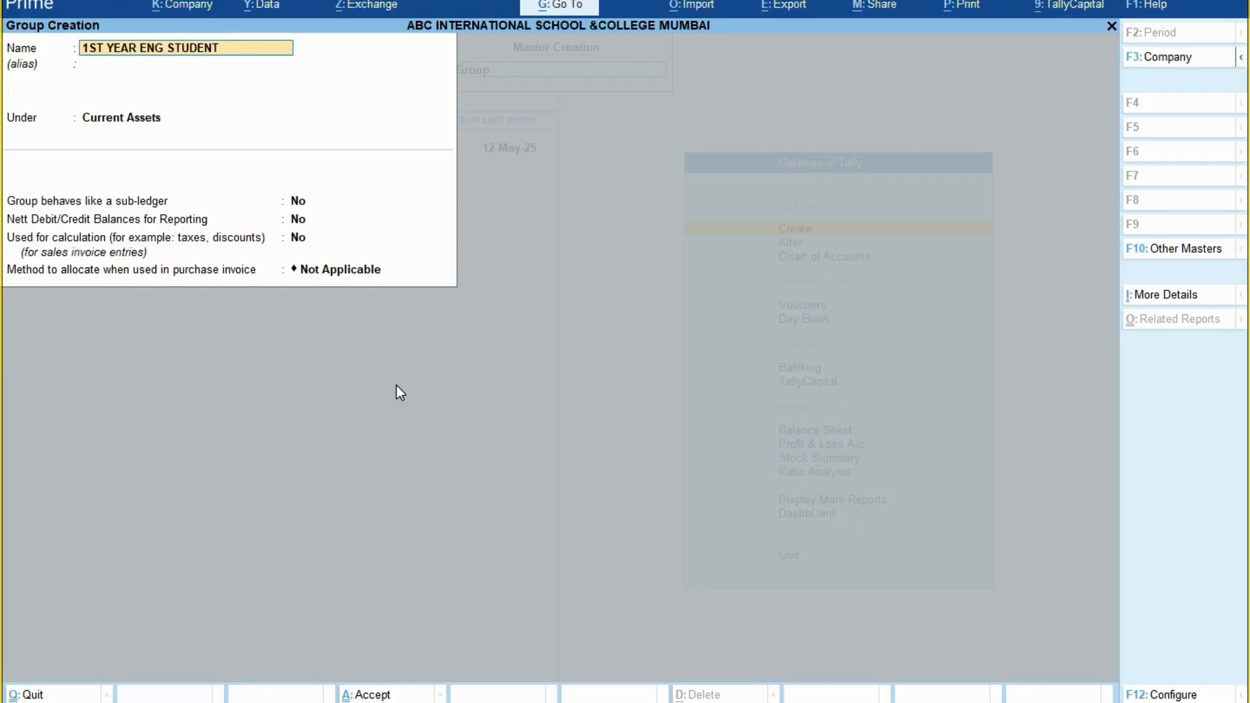
text( CS)
text())
text(()
key(Return)
key(Return)
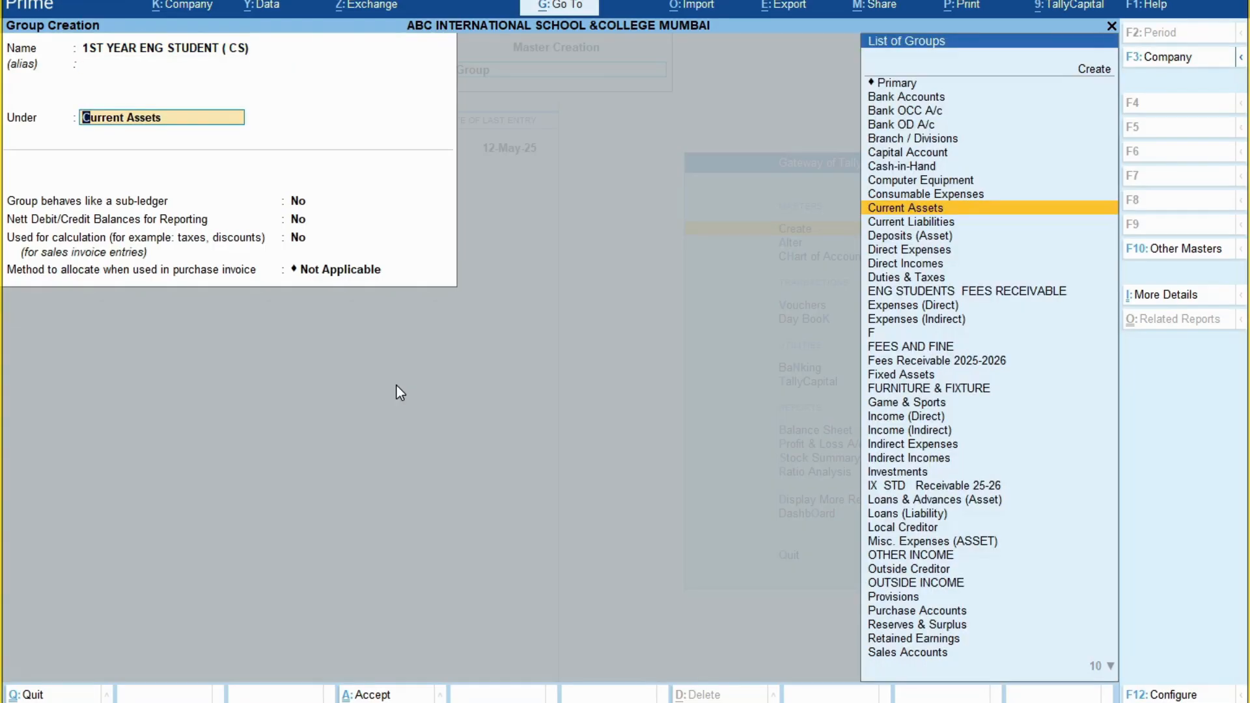
key(alt+Tab)
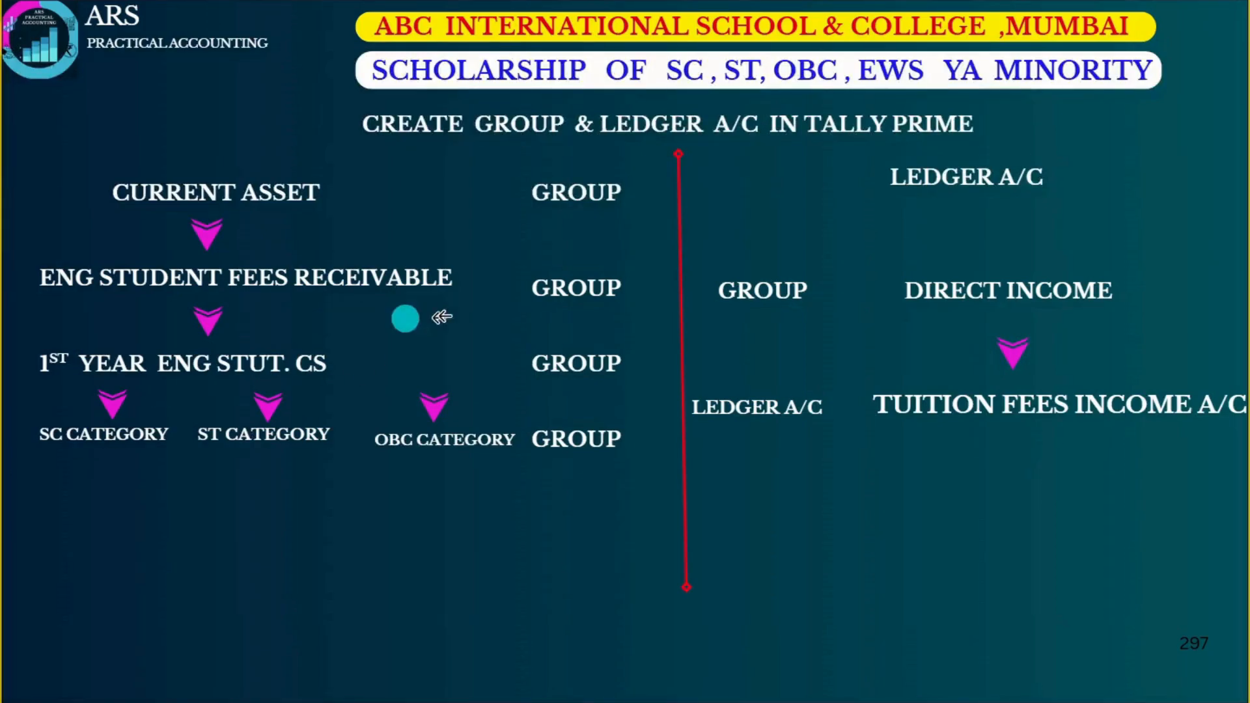
key(alt+Tab)
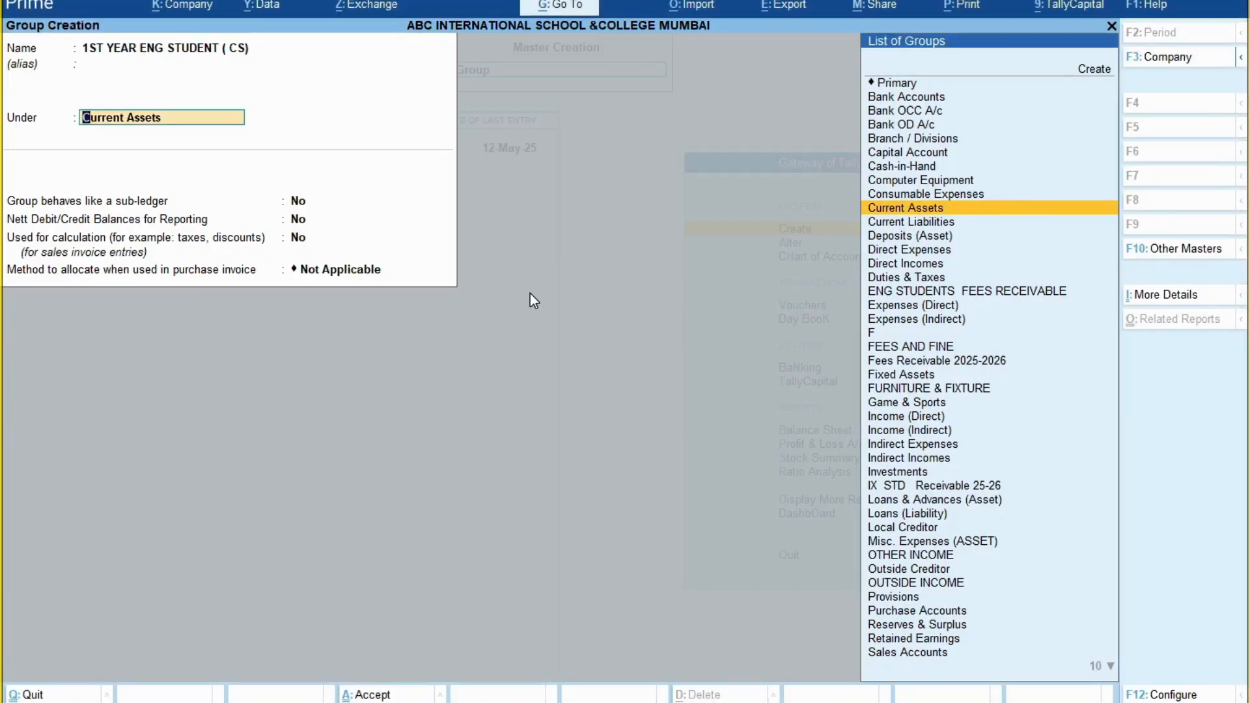
text(ENG)
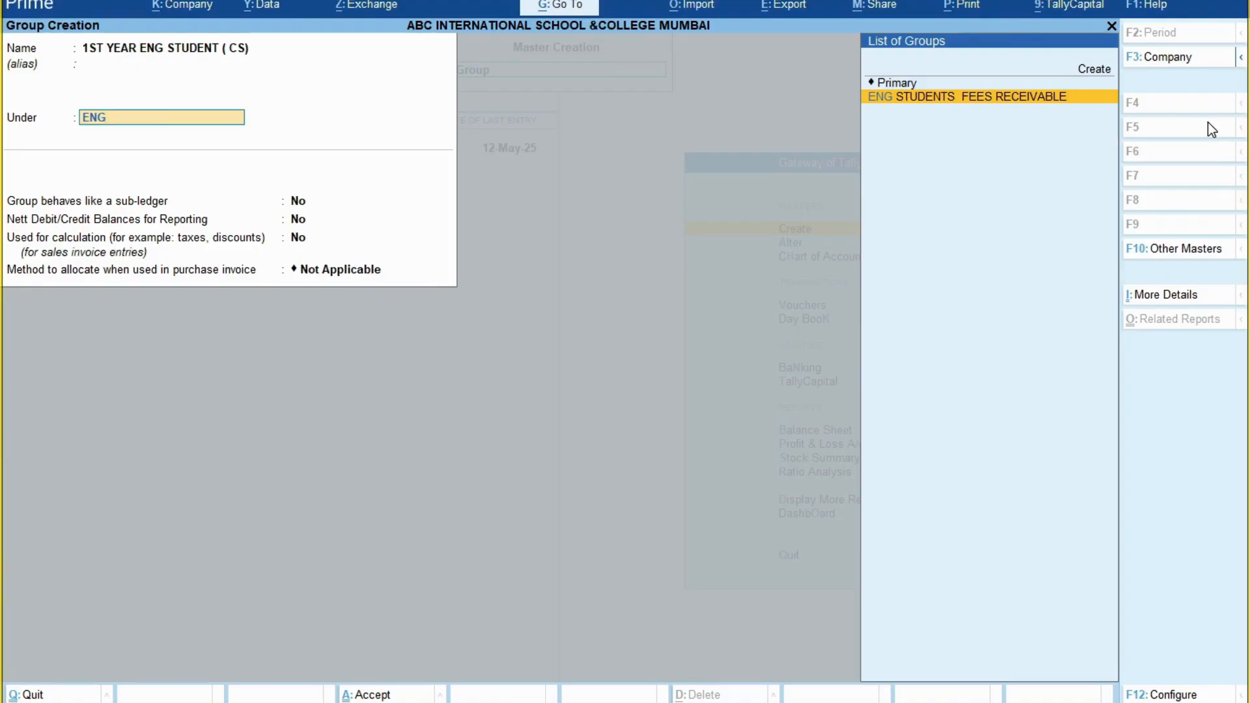
key(Return)
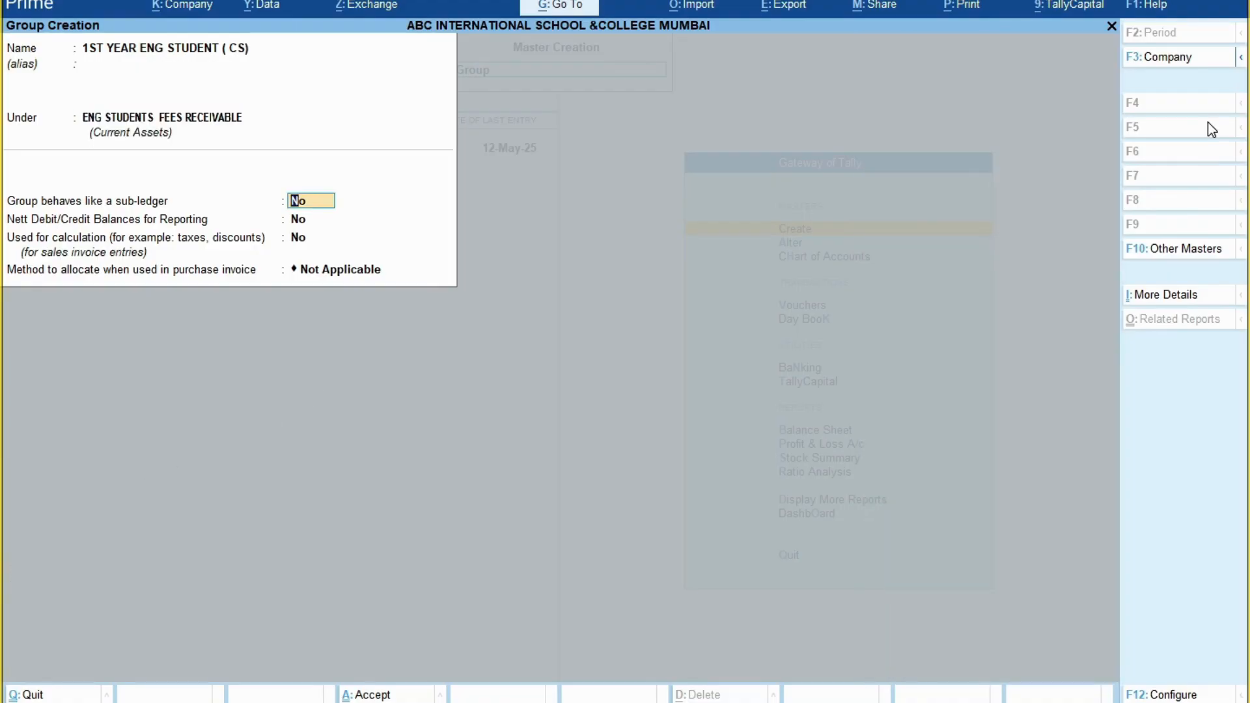
Set sub-ledger behaviour and nett debit/credit balances to Yes for the first-year student group, keep the other defaults, and save it.
text(Y)
key(Return)
text(Y)
key(Return)
key(Return)
key(Return)
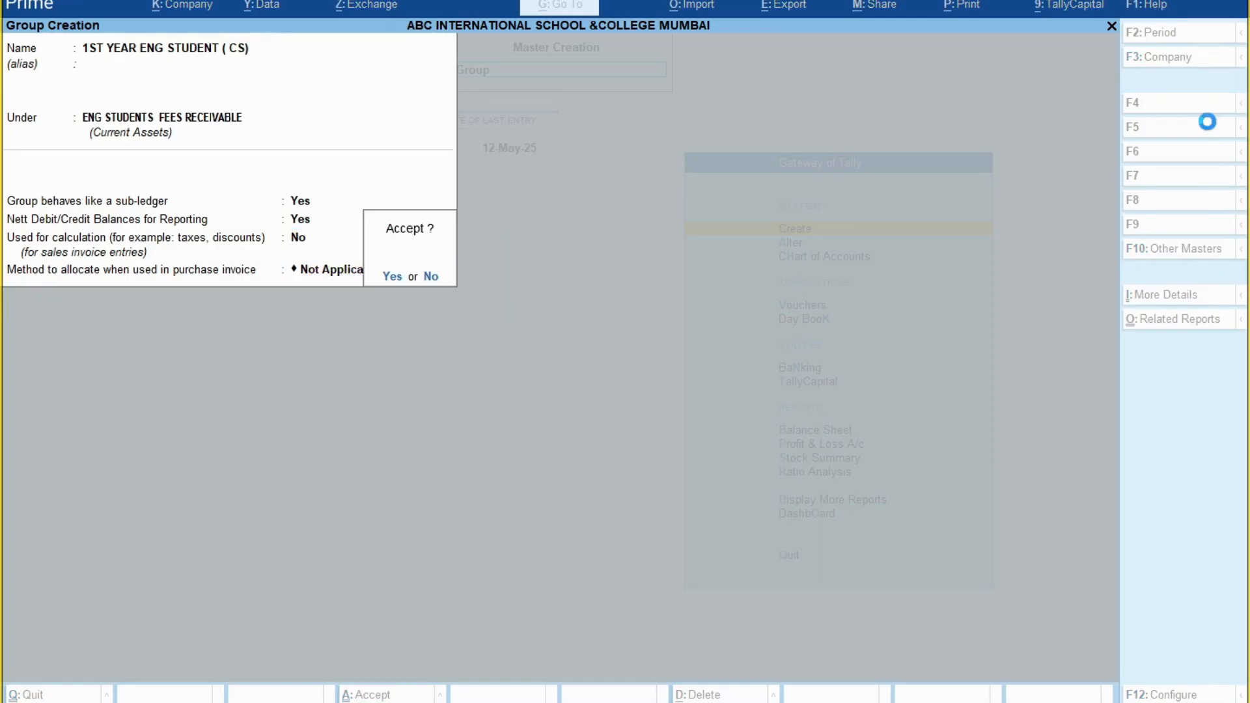
key(y)
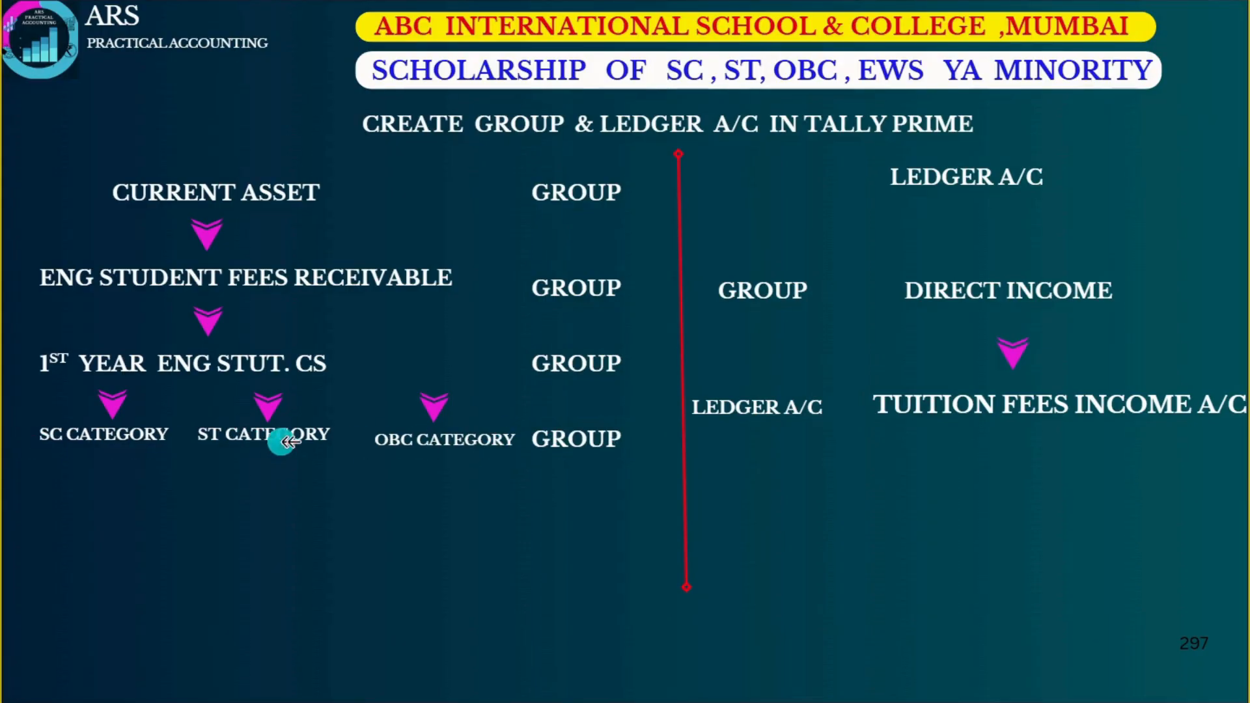
Name the next group SC CATEGORY and keep ENG STUDENTS FEES RECEIVABLE as its parent.
key(alt+Tab)
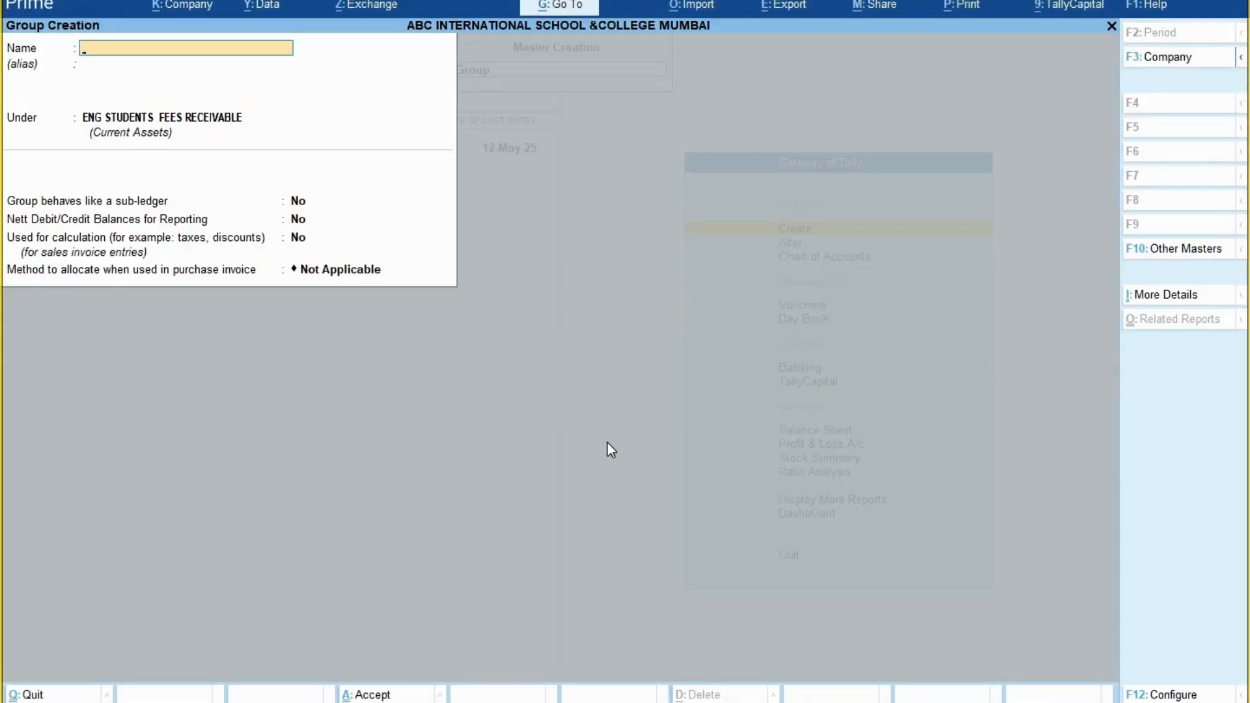
text(SC CATEGORY)
key(Return)
key(Return)
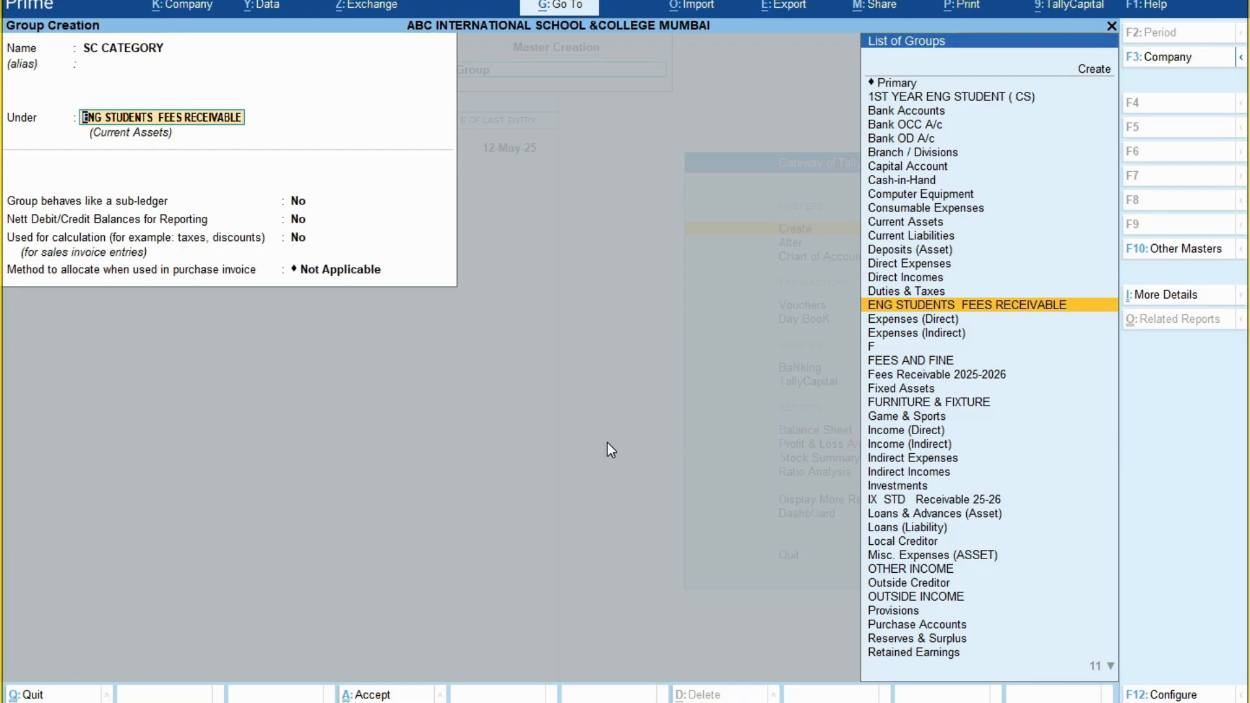
key(Return)
Set SC CATEGORY's sub-ledger behaviour and nett debit/credit balances to Yes, leave allocation Not Applicable, and save the group.
key(y)
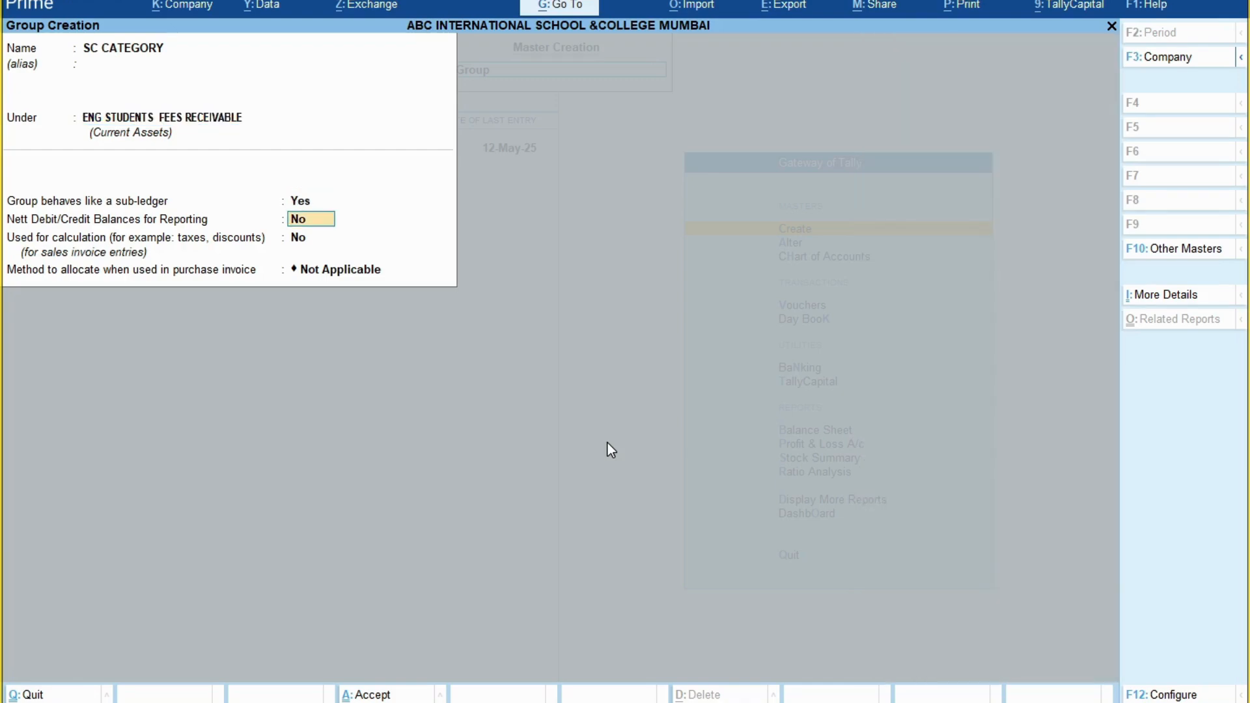
key(y)
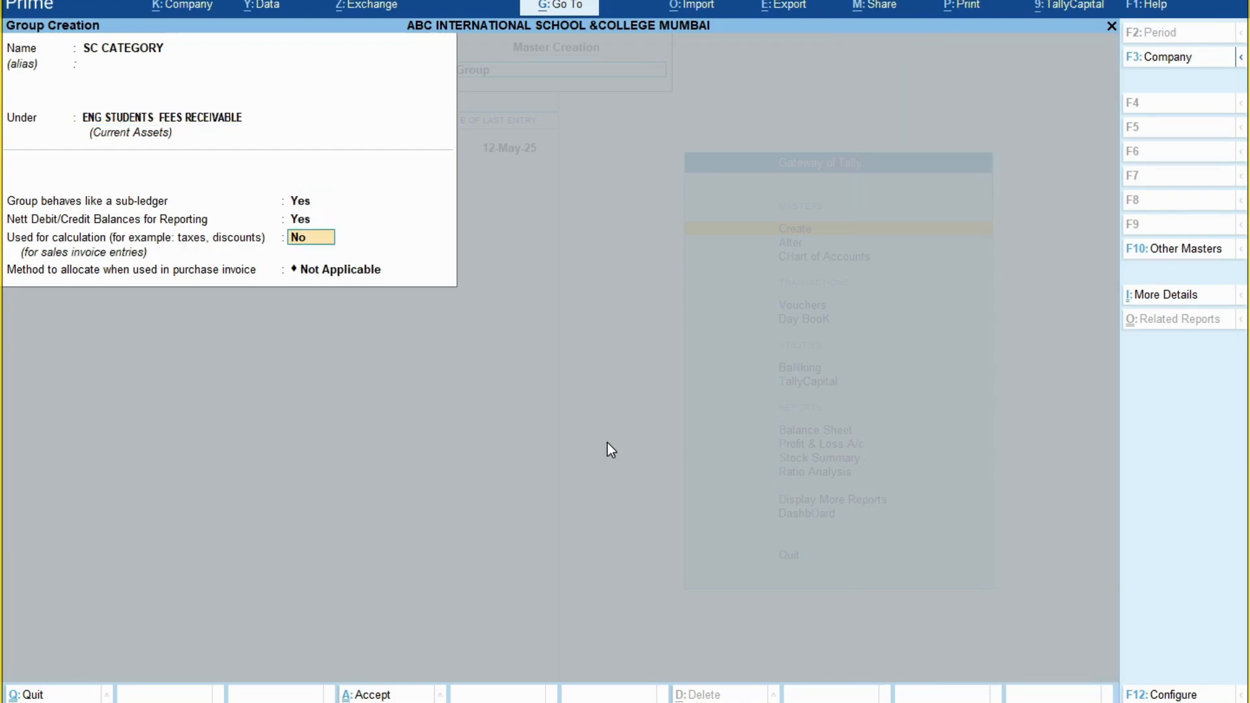
key(Return)
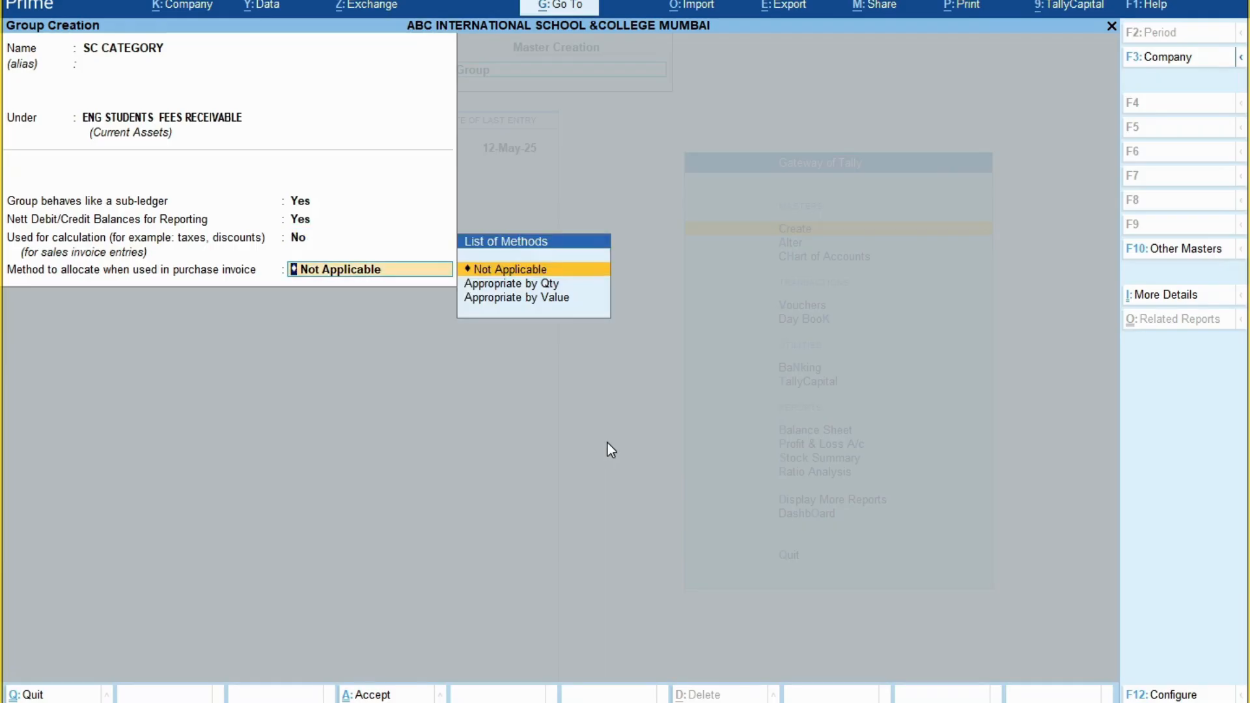
key(Return)
key(y)
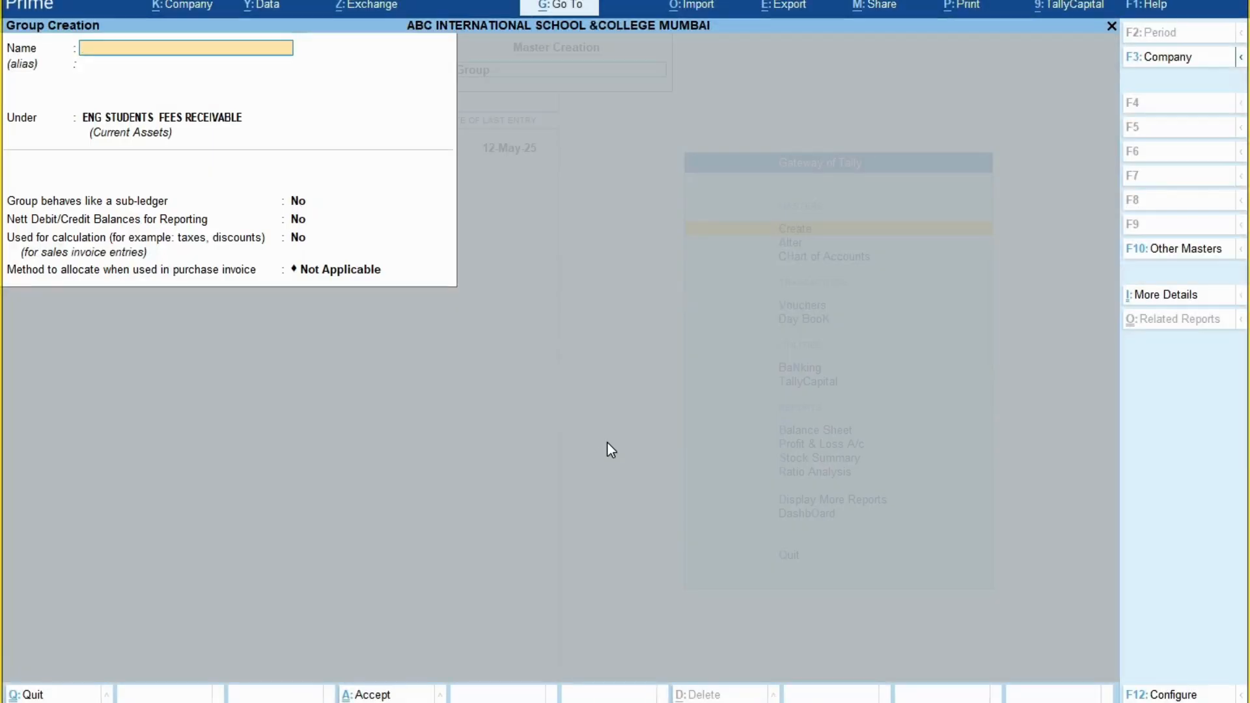
Name the next group ST CATEGORY and keep ENG STUDENTS FEES RECEIVABLE as its parent.
text(ST CAT)
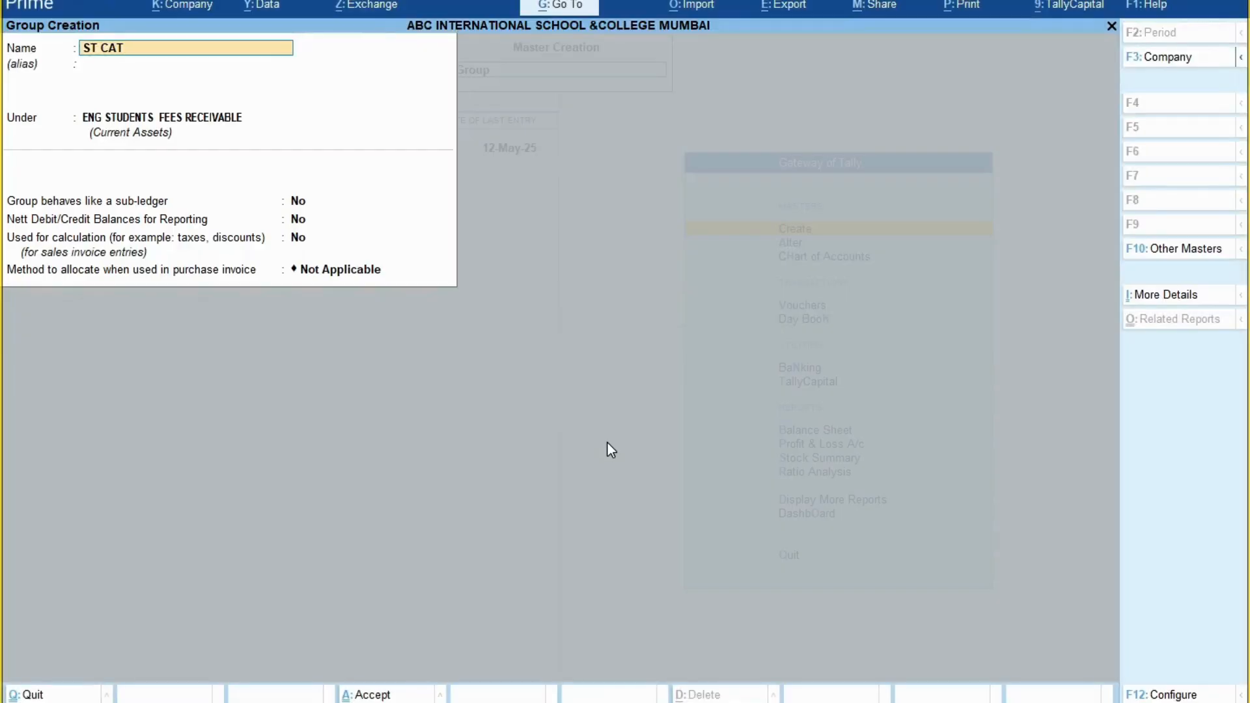
text(EGORY)
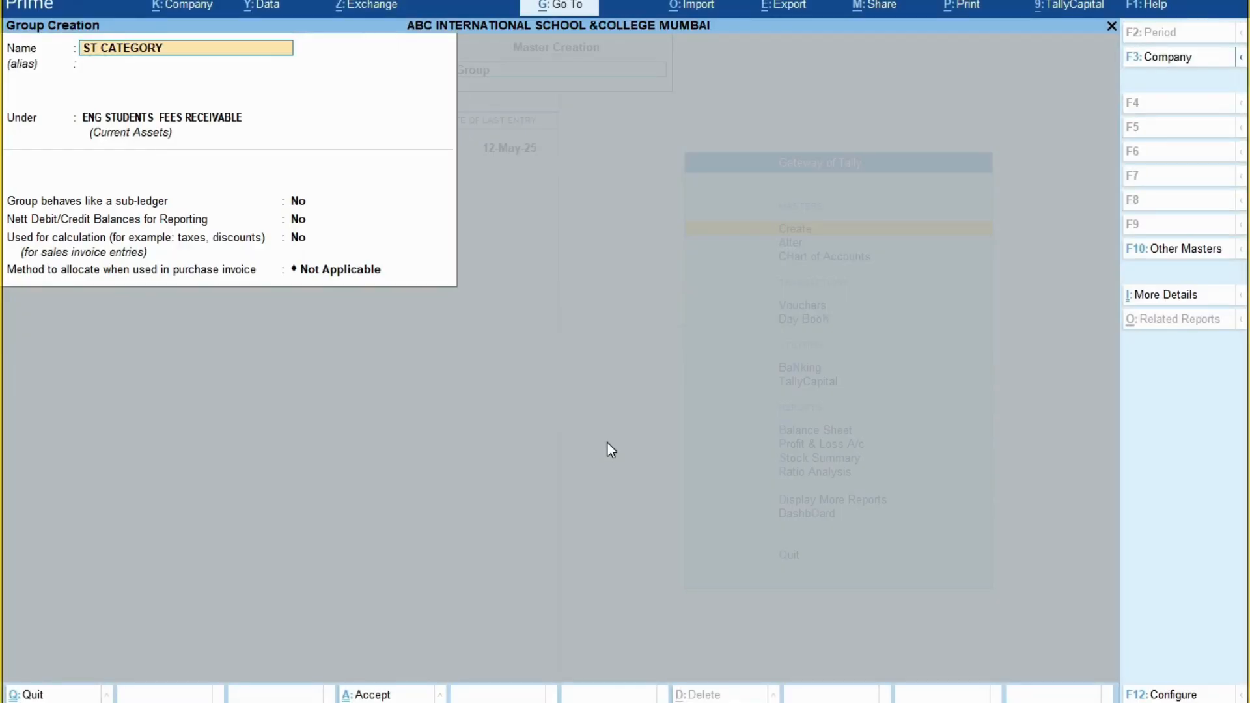
key(Return)
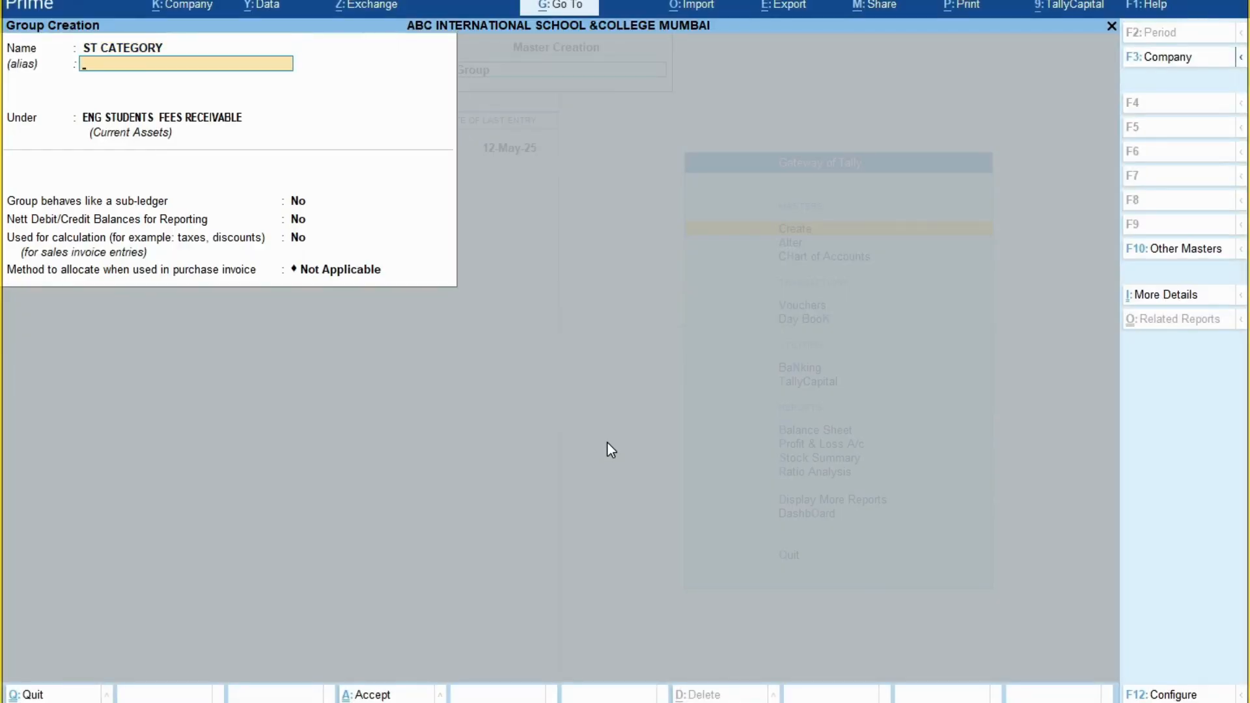
key(Return)
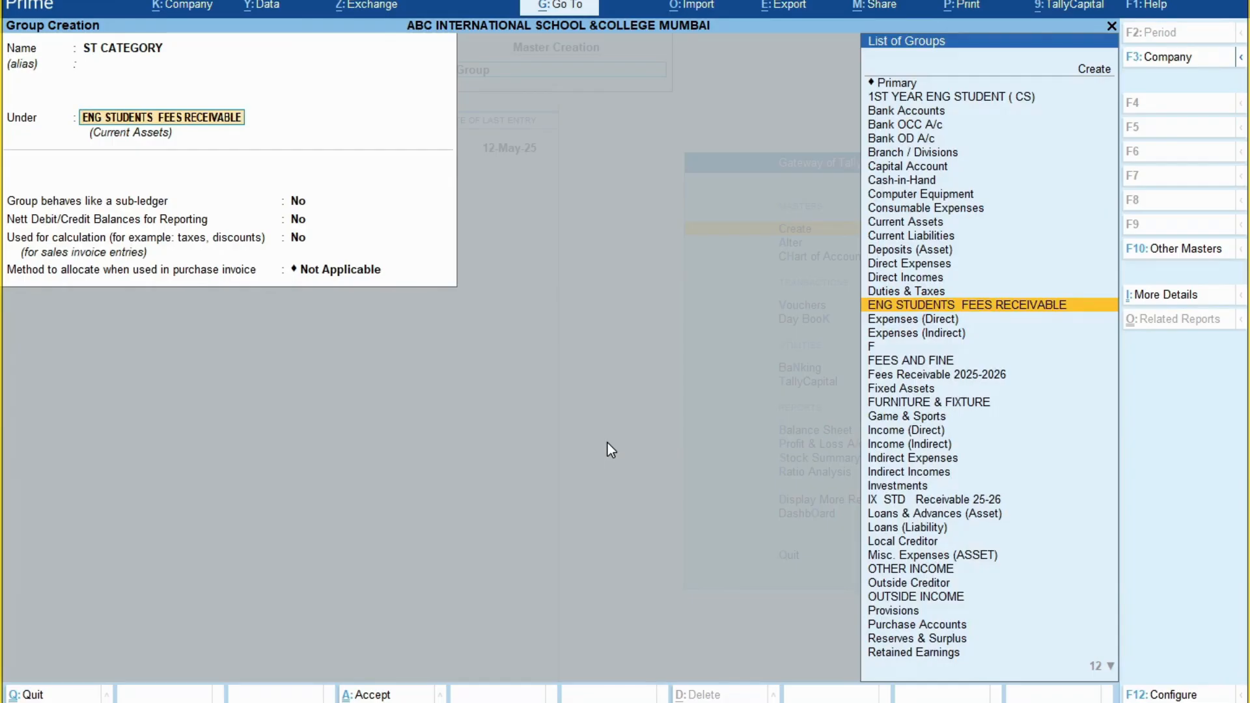
key(Return)
Set ST CATEGORY's sub-ledger behaviour and nett debit/credit balances to Yes, keep the other defaults, and save the group.
key(Return)
key(BackSpace)
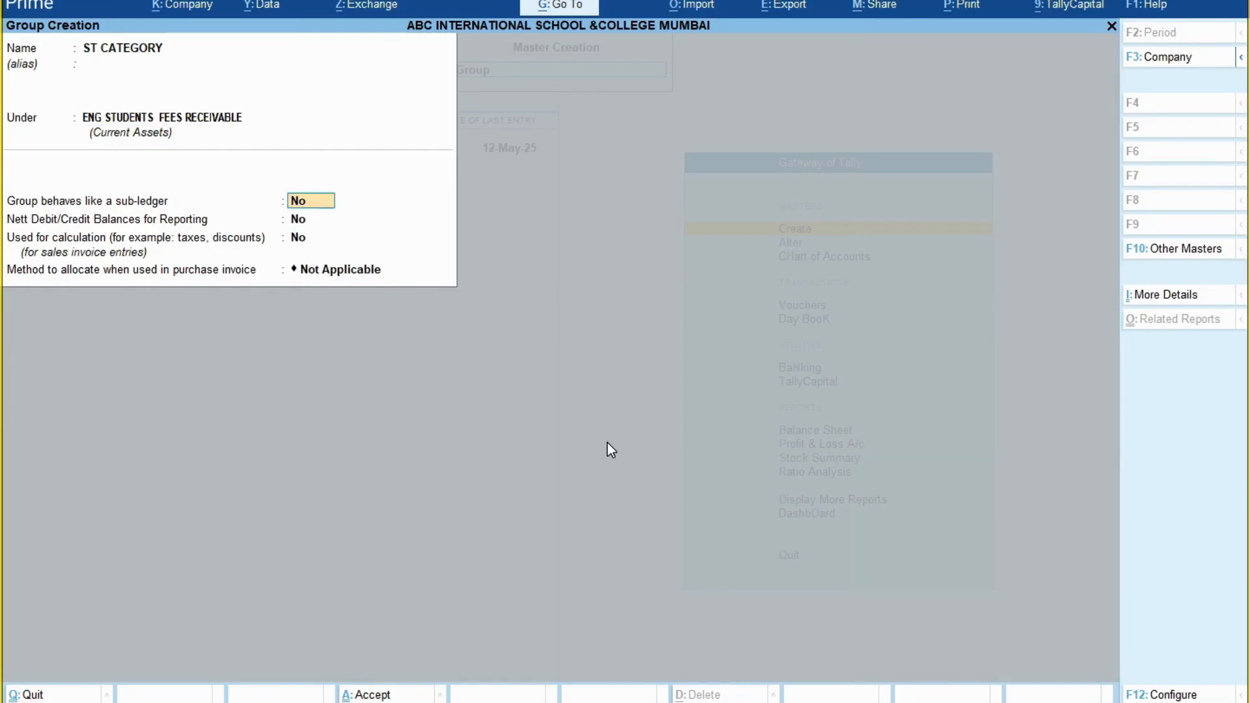
text(Y)
key(Return)
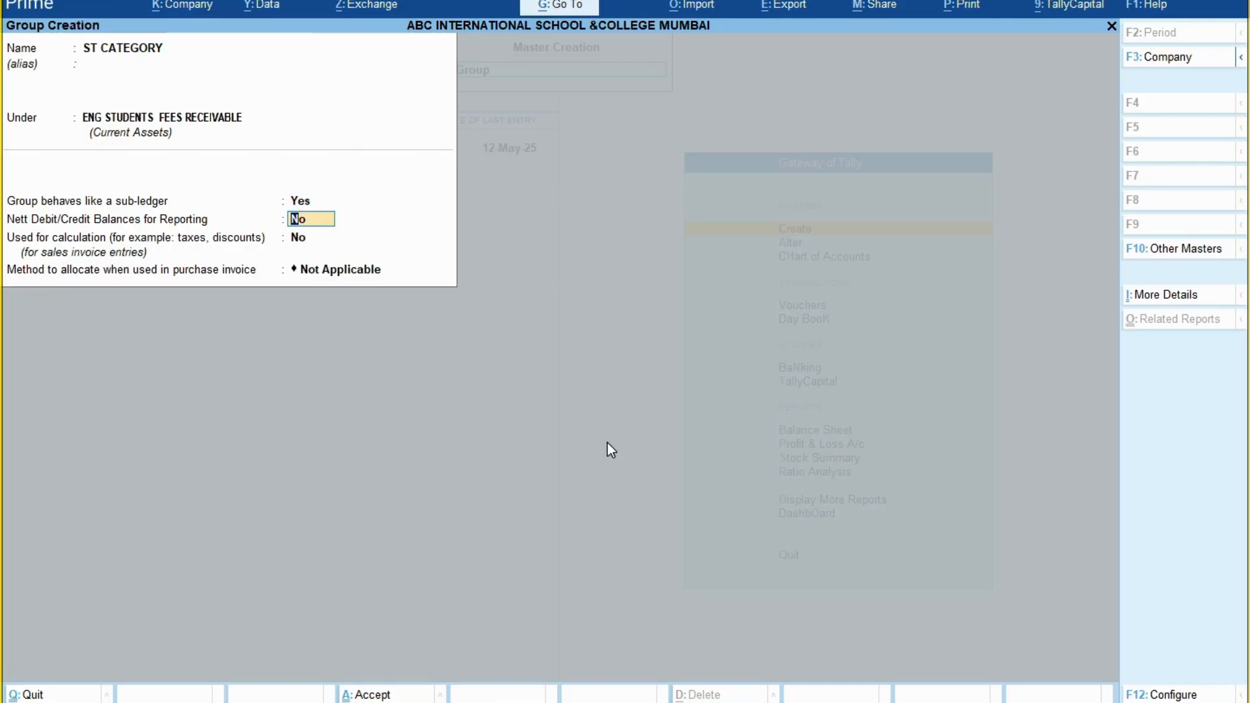
text(Y)
key(Return)
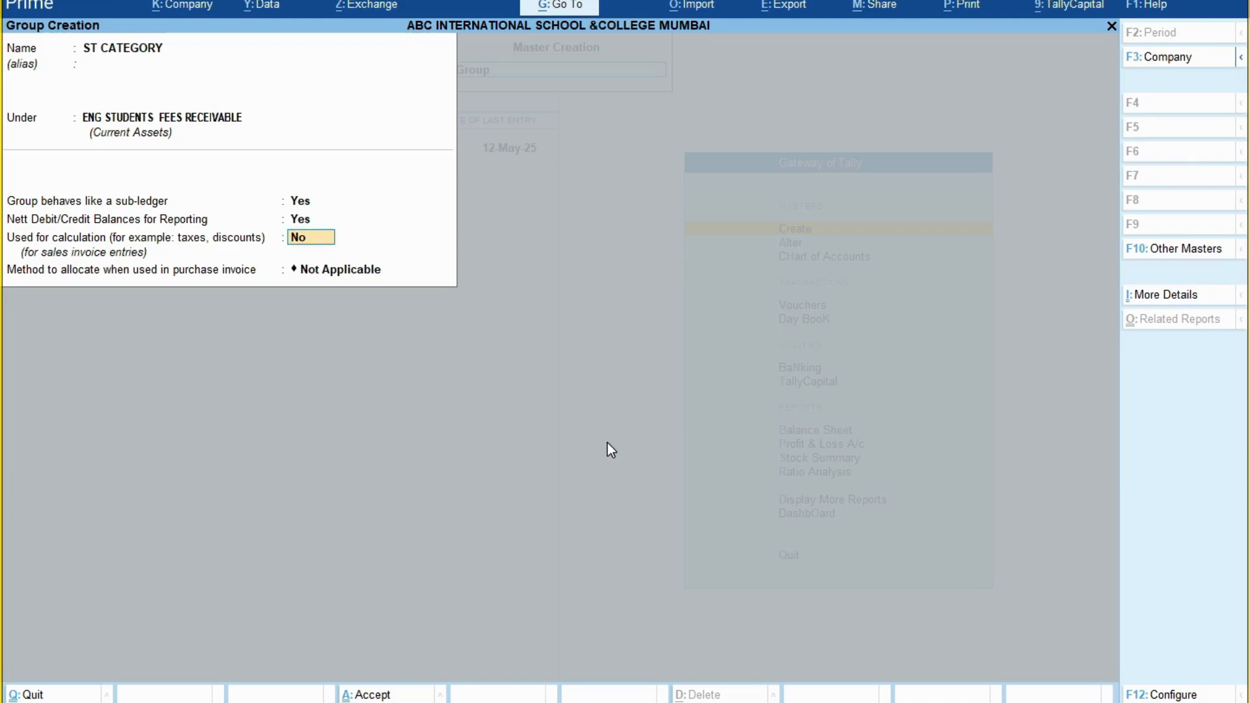
key(Return)
key(Return)
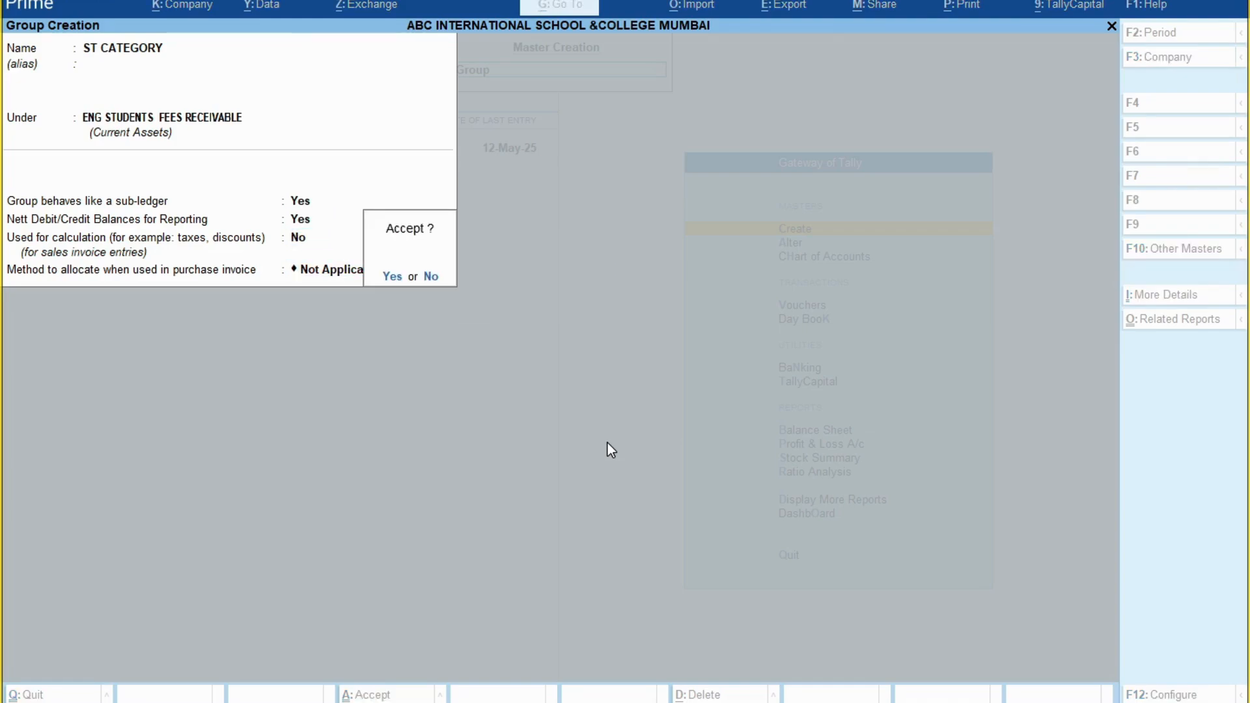
key(Return)
Name the next group OBC CATEGORY and keep ENG STUDENTS FEES RECEIVABLE as its parent.
text(B)
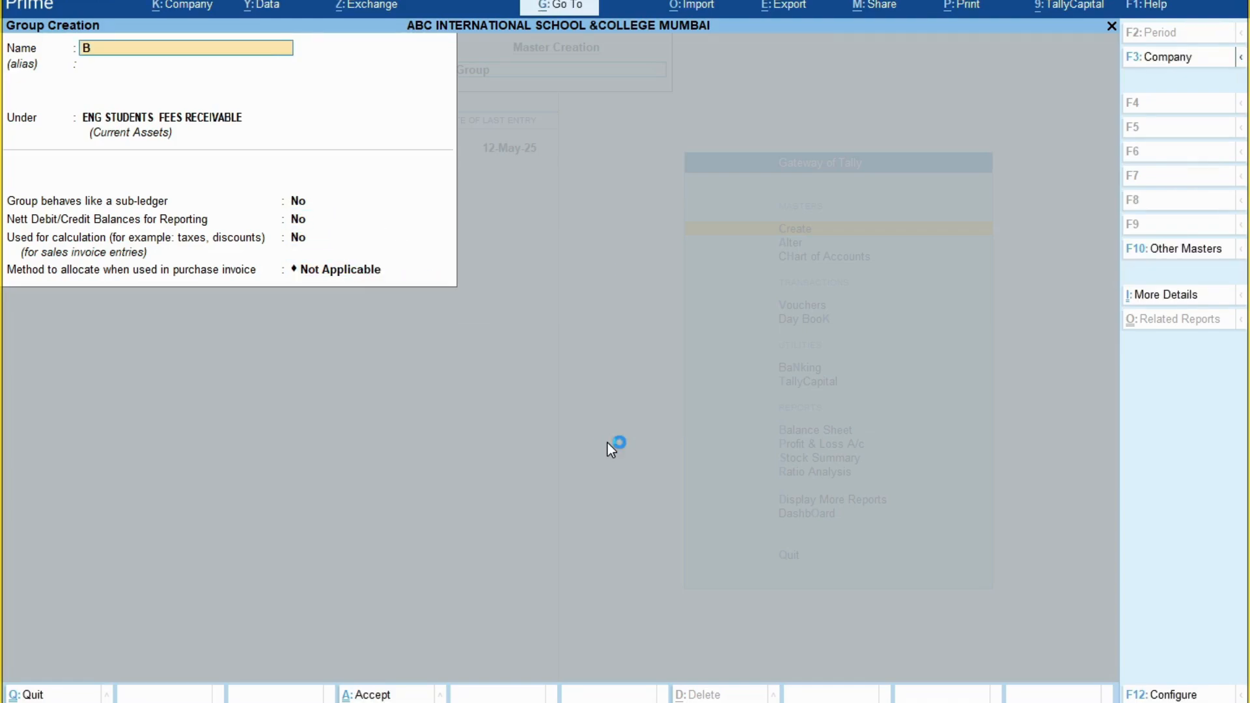
key(BackSpace)
text(OBC CATEGORY)
key(Return)
key(Return)
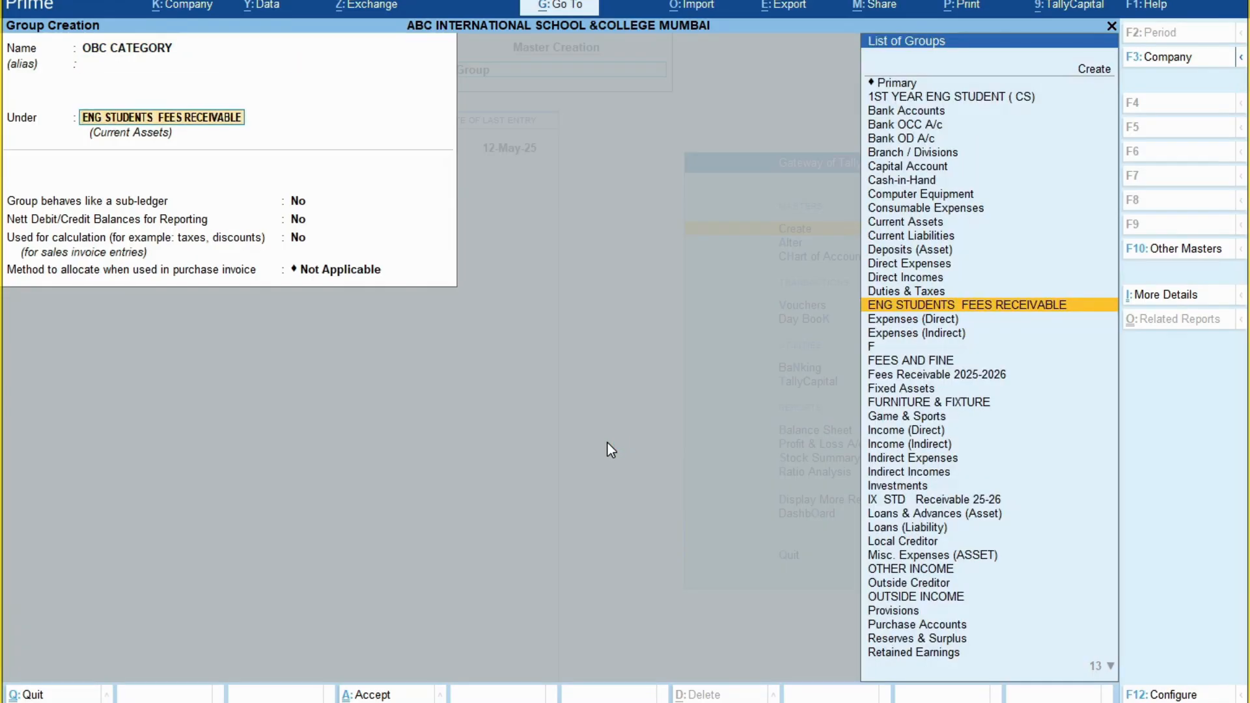
key(Return)
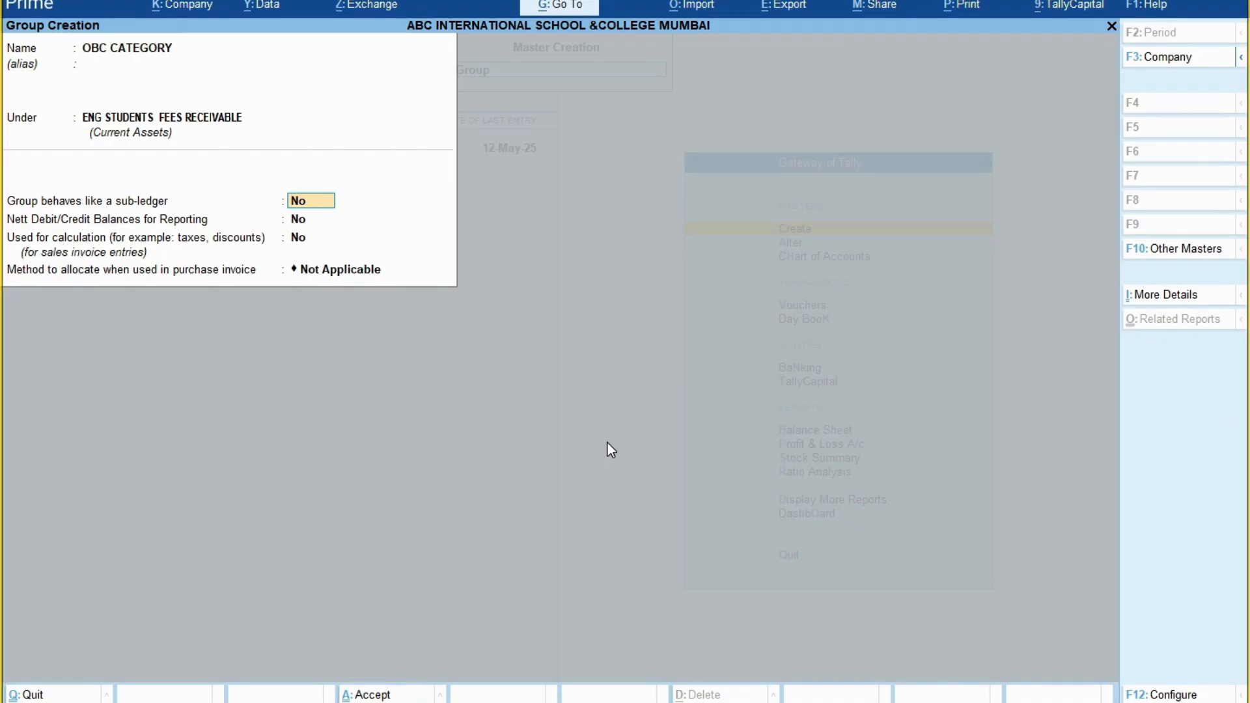
Set OBC CATEGORY's sub-ledger behaviour and nett debit/credit balances to Yes, keep the other defaults, and save the group.
text(y)
key(Return)
text(y)
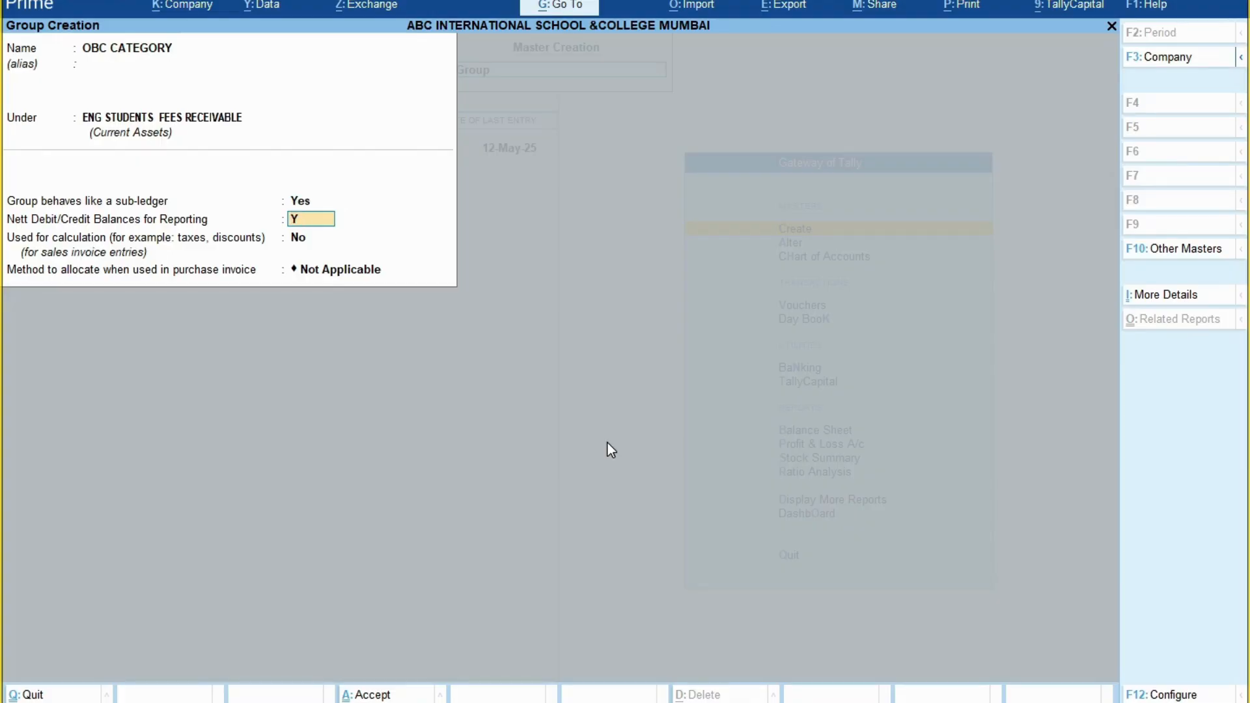
key(Return)
key(Return)
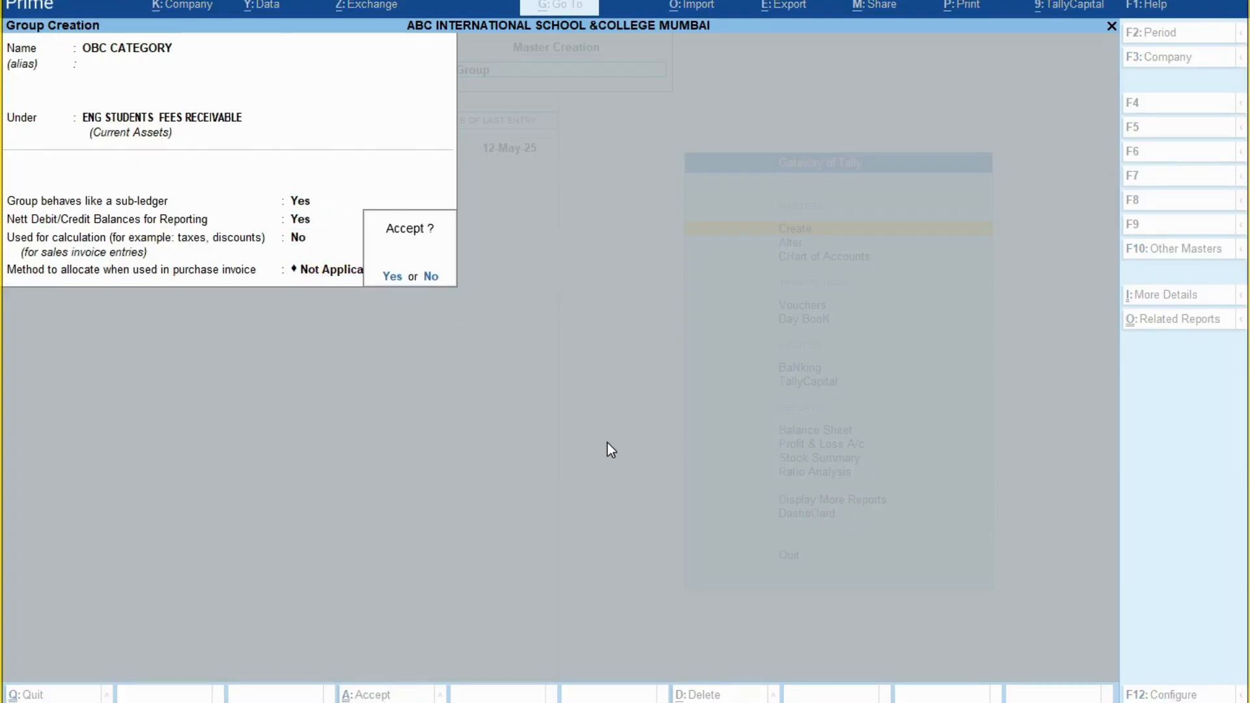
key(y)
Leave group creation and start a new ledger named TIUTION FEES RECEIVABLE INCOME (ENG).
key(alt+Tab)
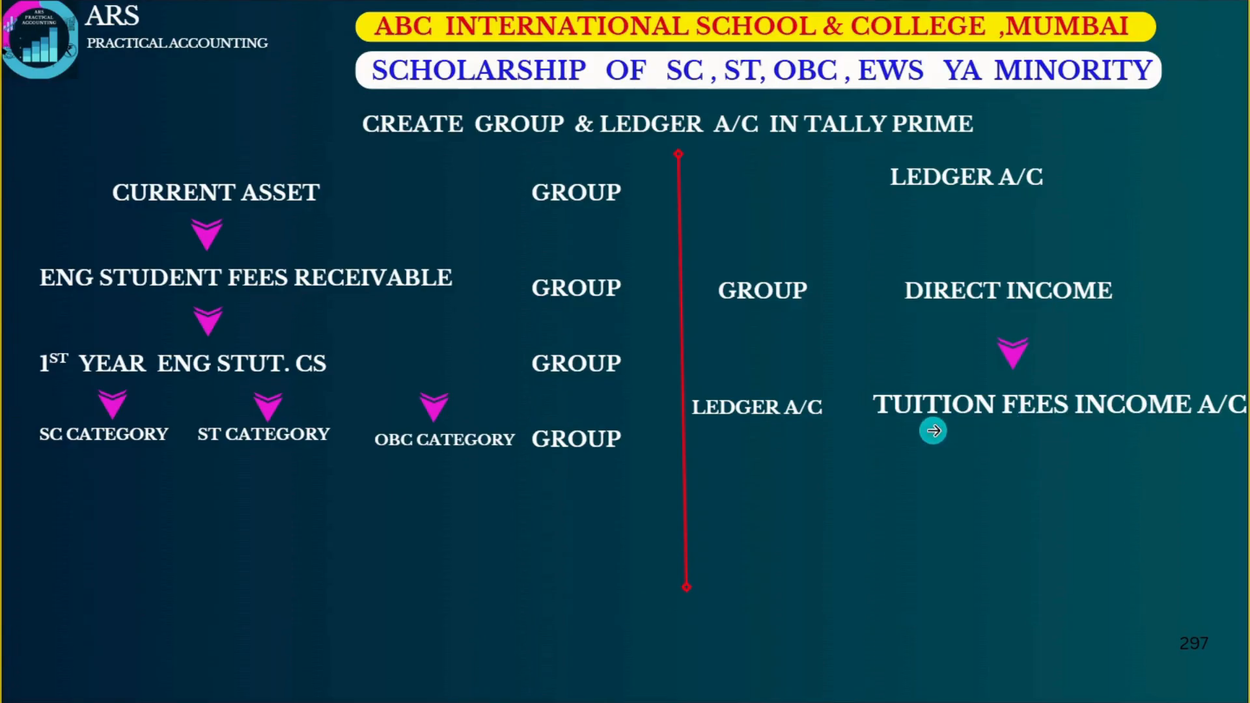
key(alt+Tab)
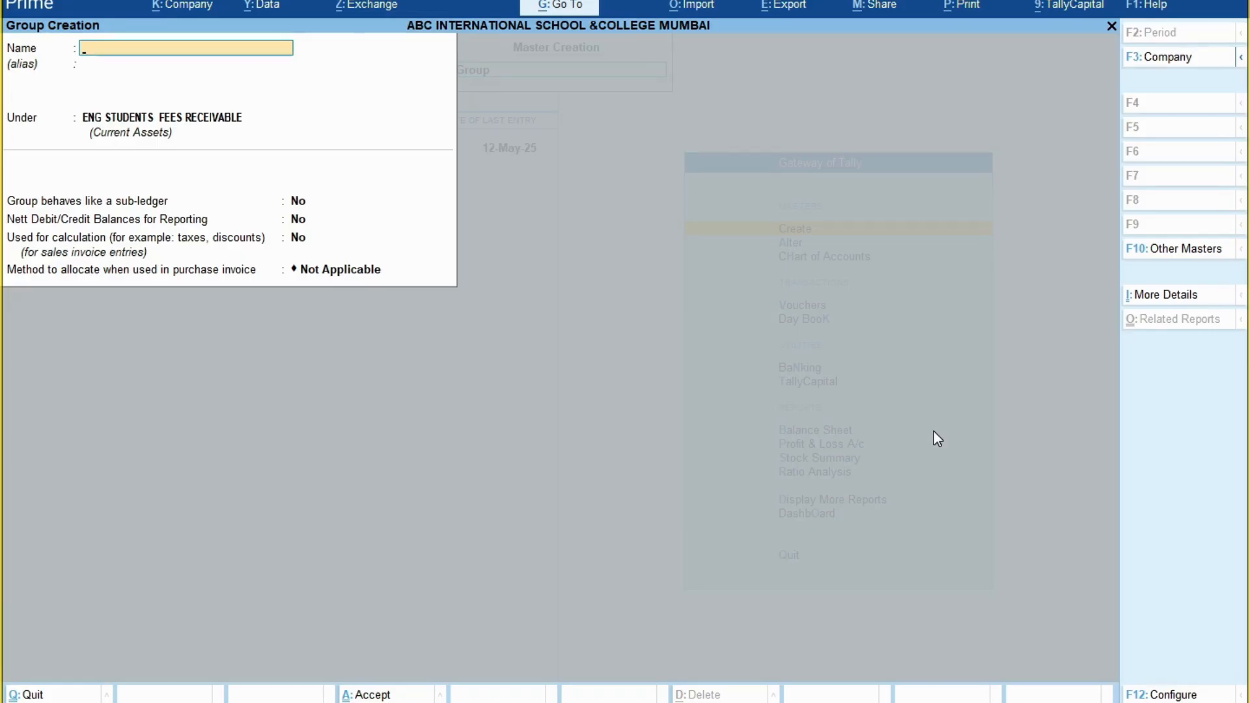
key(Escape)
key(Down)
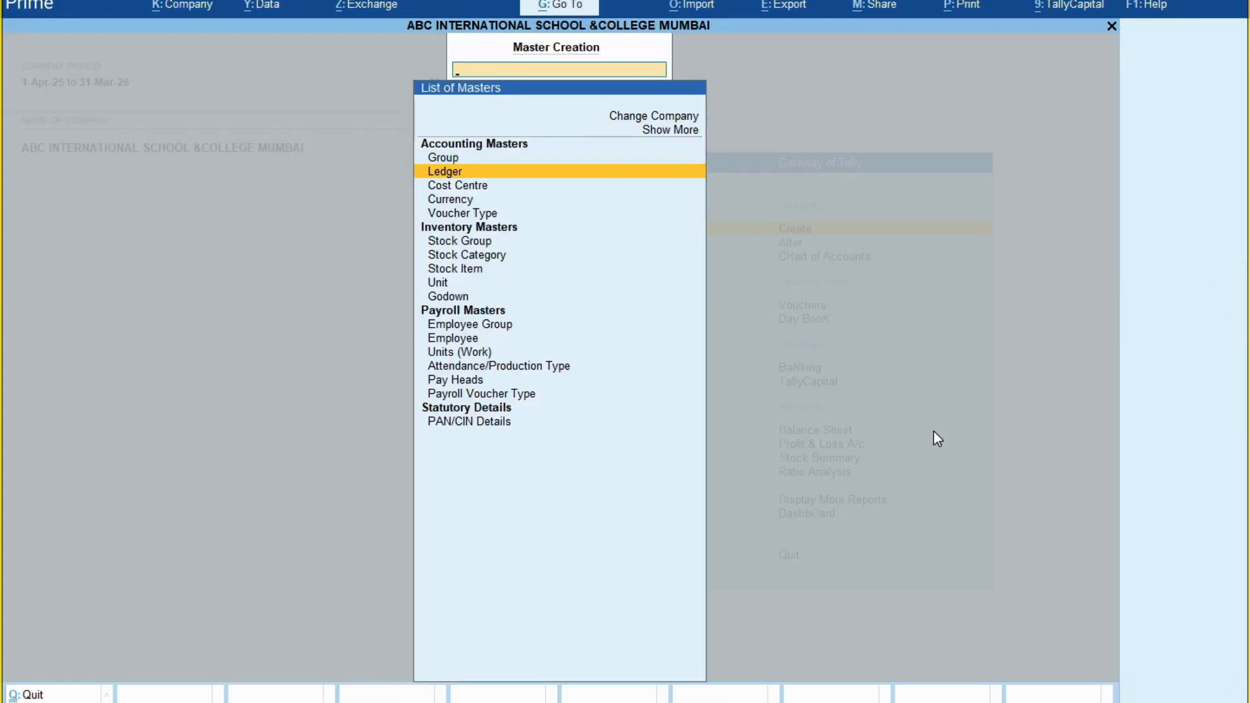
key(Return)
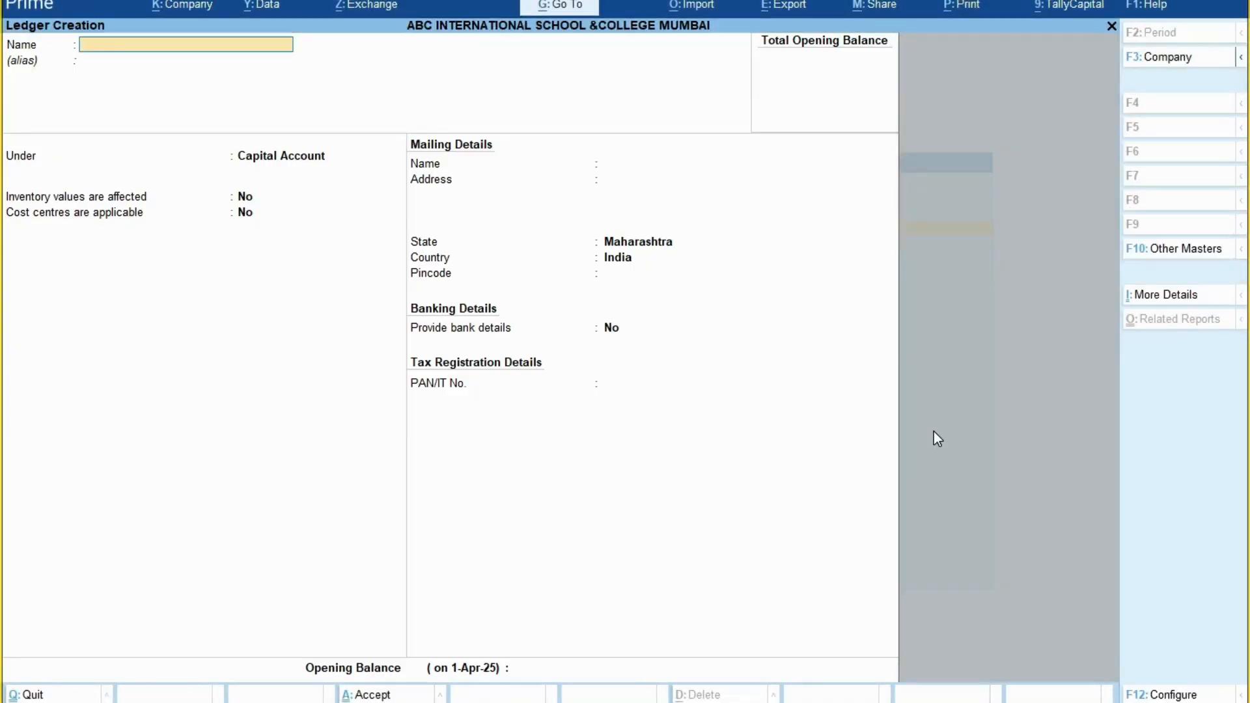
text(TIUTION FEES RECEIVABLE)
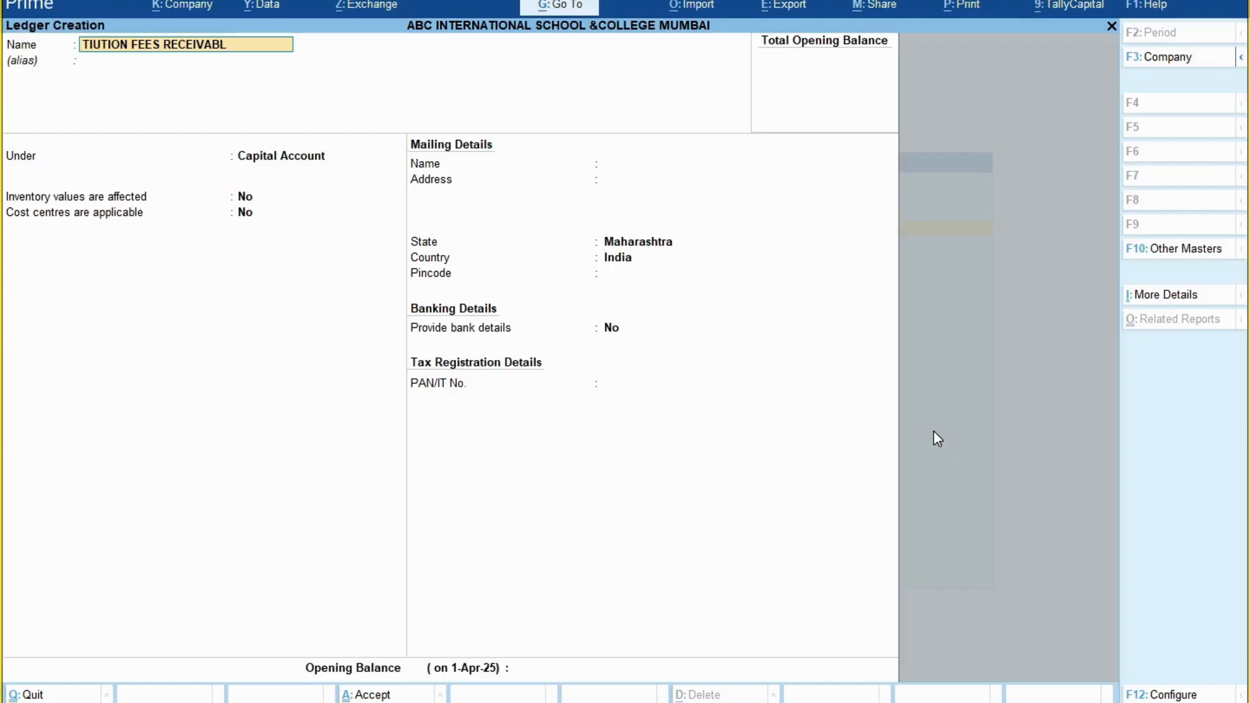
text( (ENG)
text())
text(INCOME)
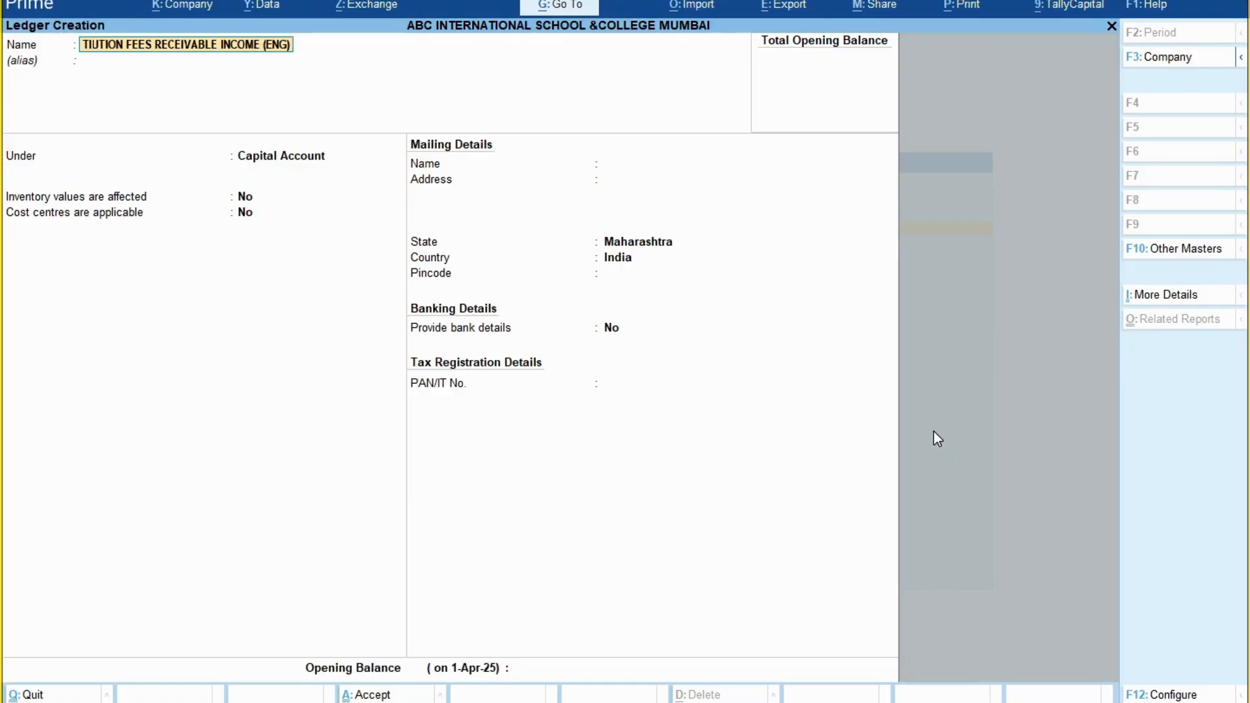
Place the tuition fees income ledger under the Direct Incomes group, leaving its alias blank.
key(Return)
key(Return)
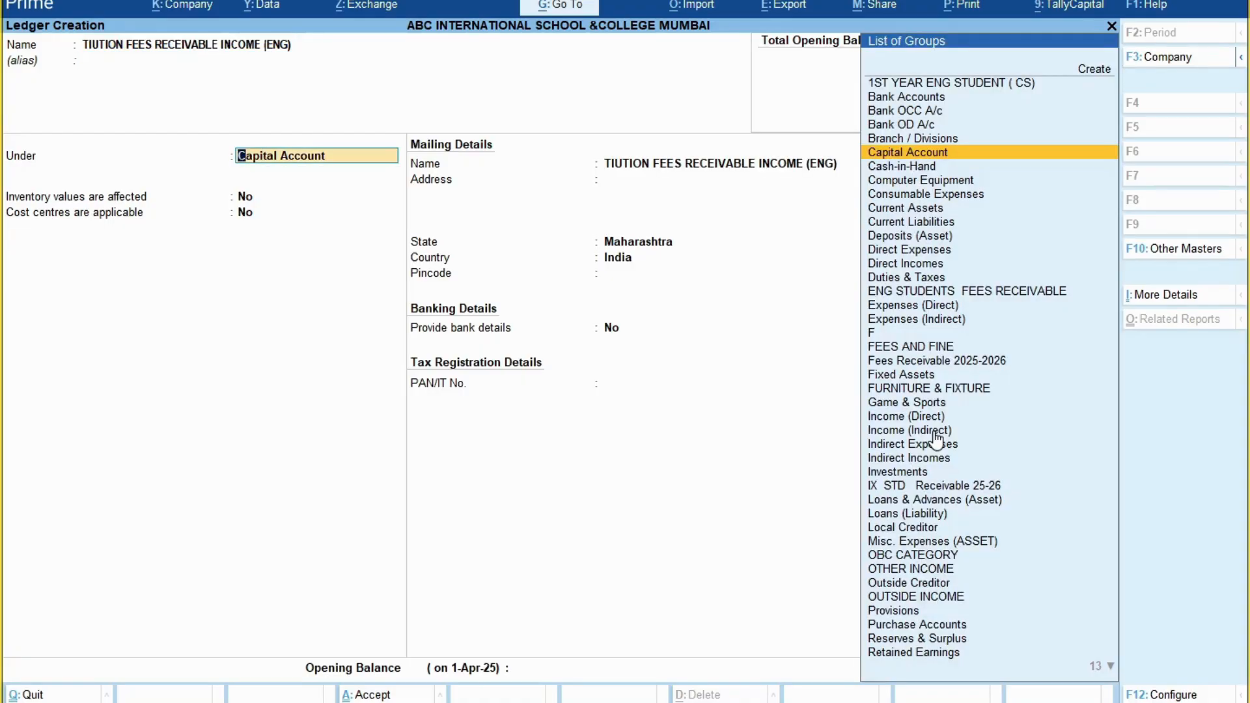
text(DIRE)
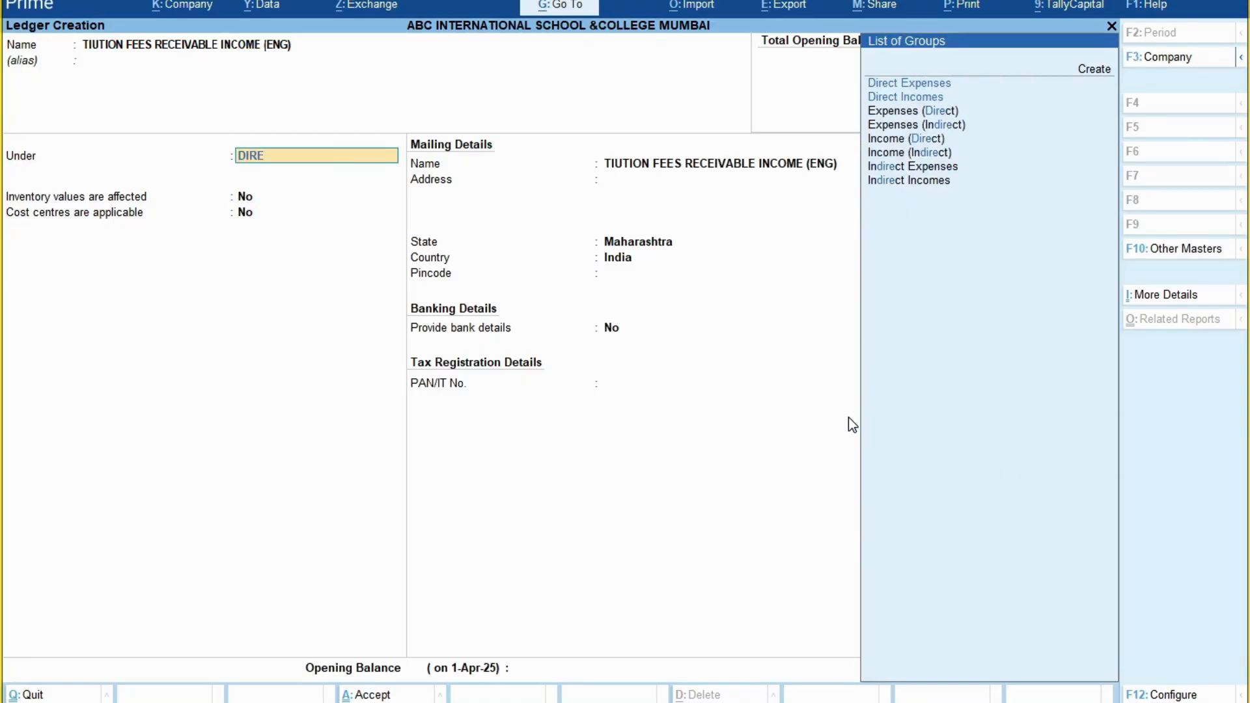
click(914, 98)
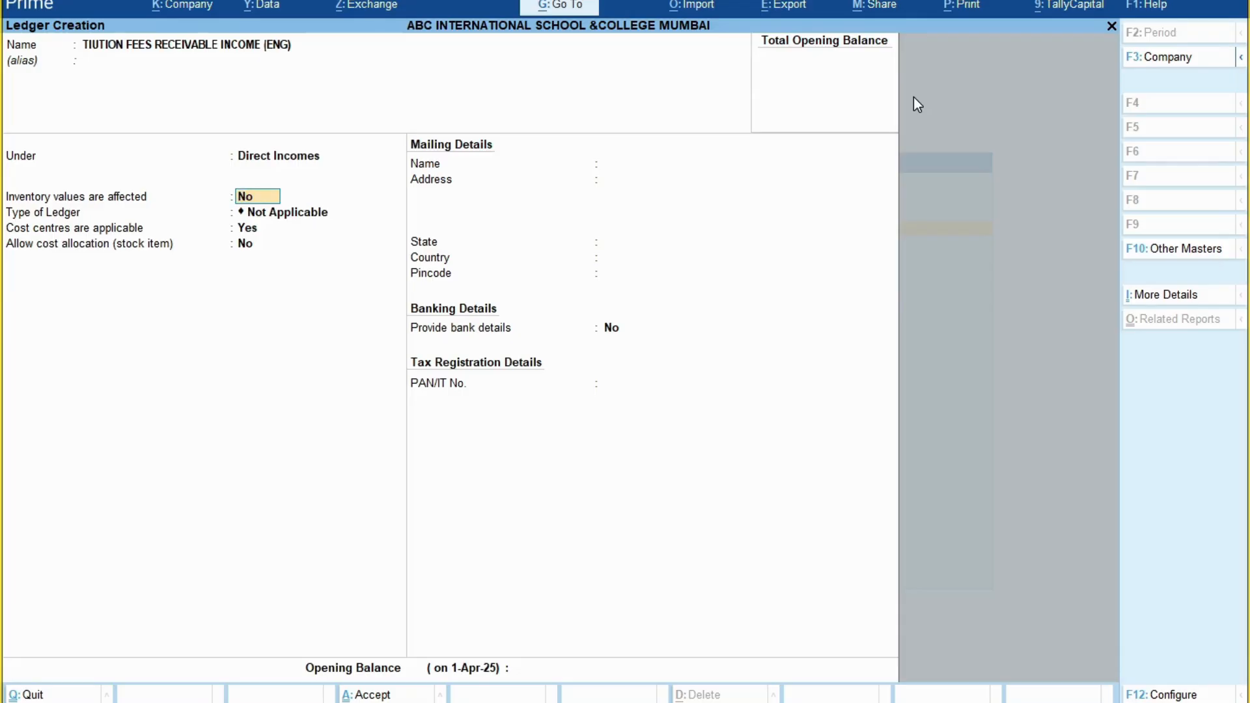
Set cost centres applicable to No for the tuition fees income ledger, save it without an opening balance, and return to the Gateway of Tally.
key(Return)
key(Return)
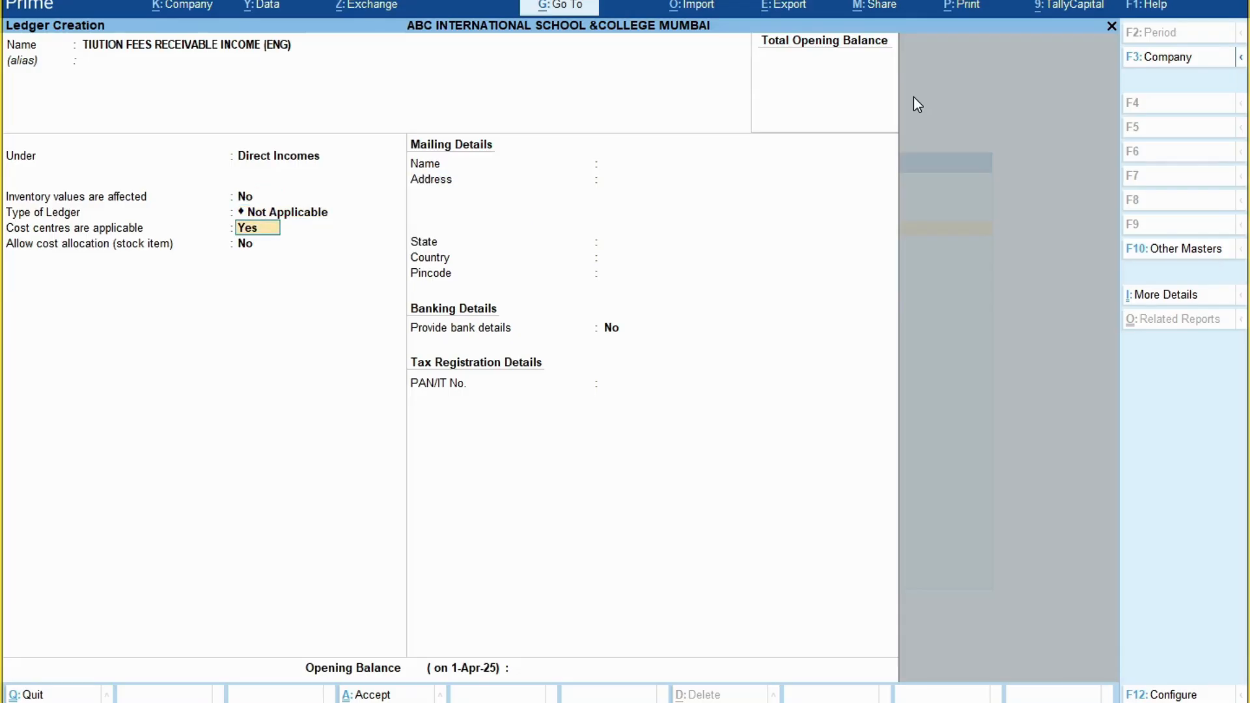
key(Return)
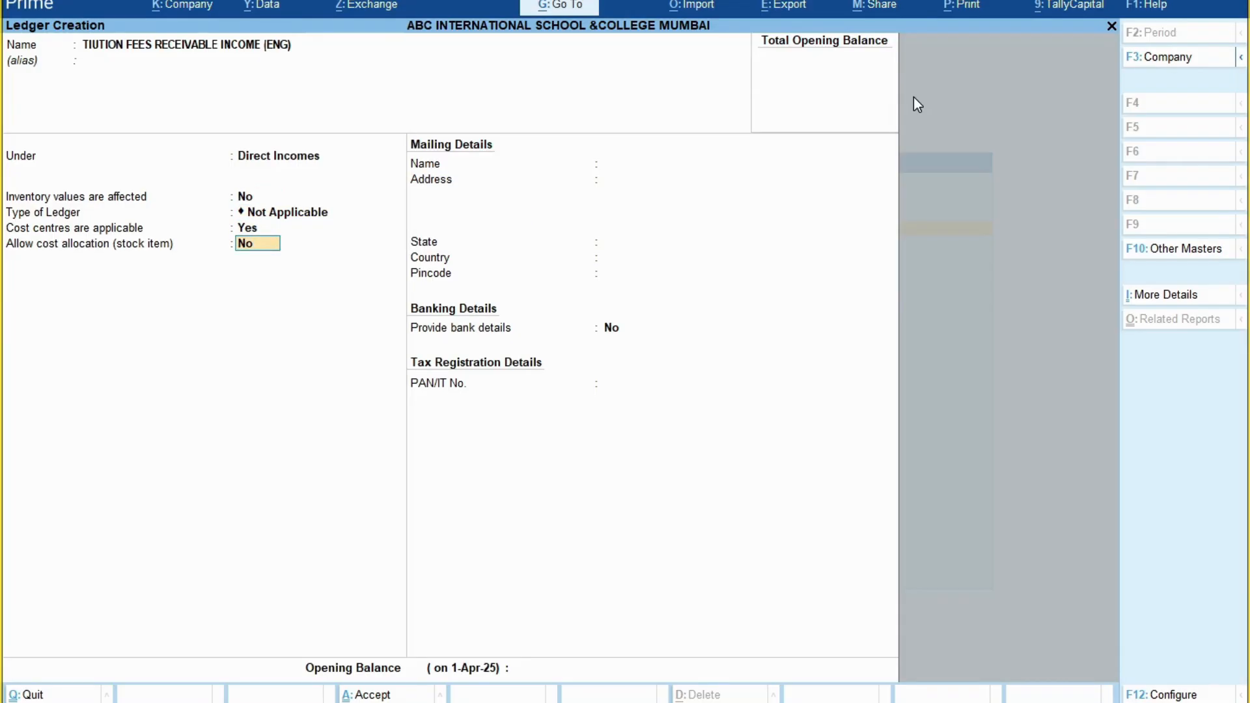
key(BackSpace)
text(N)
key(Return)
key(Return)
key(Return)
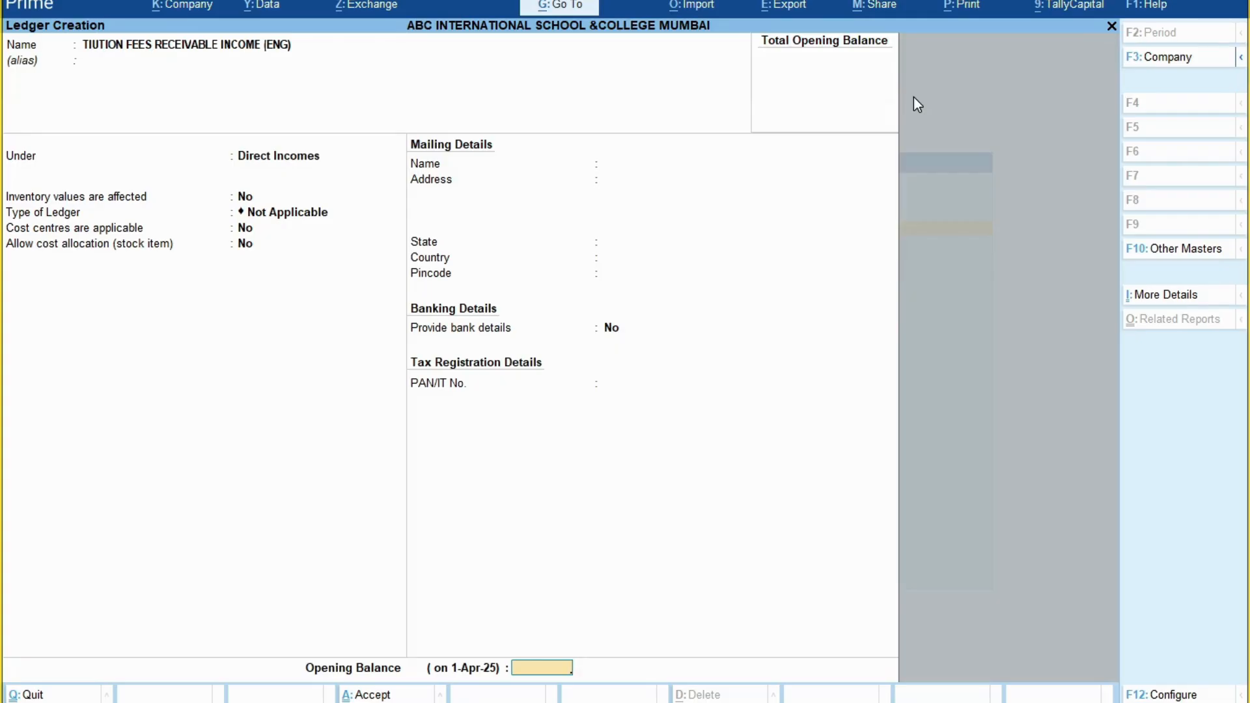
key(Return)
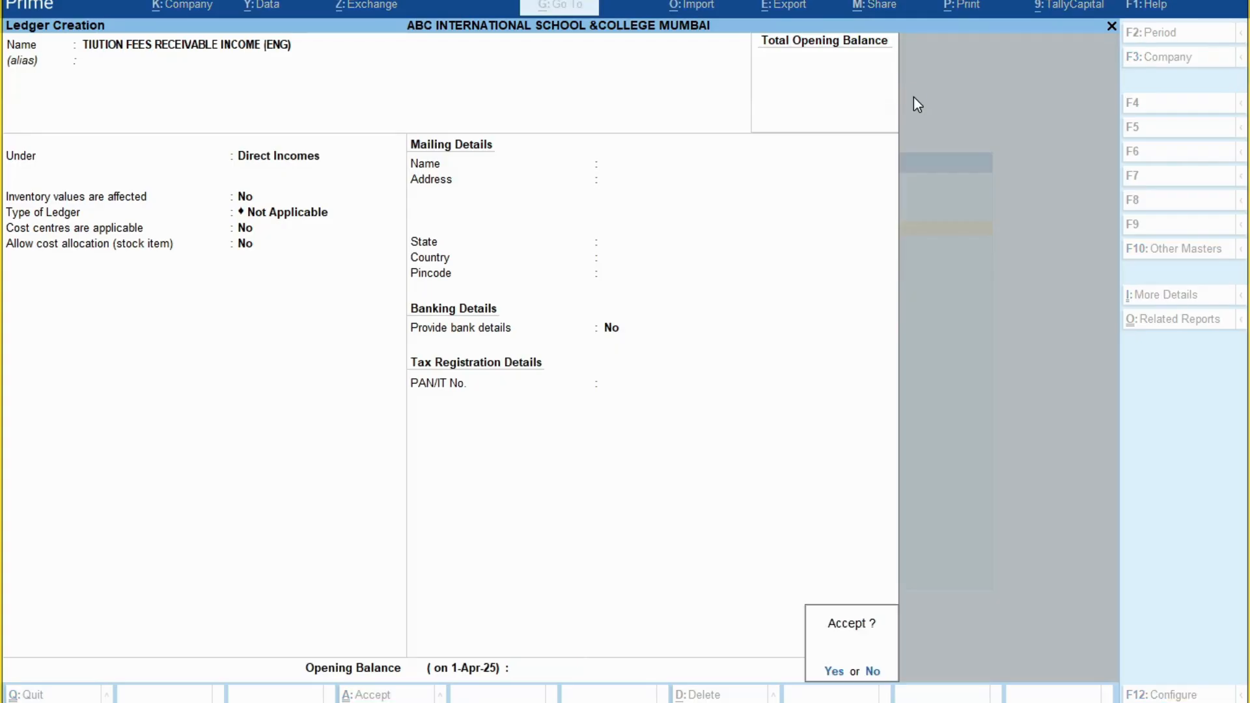
key(Return)
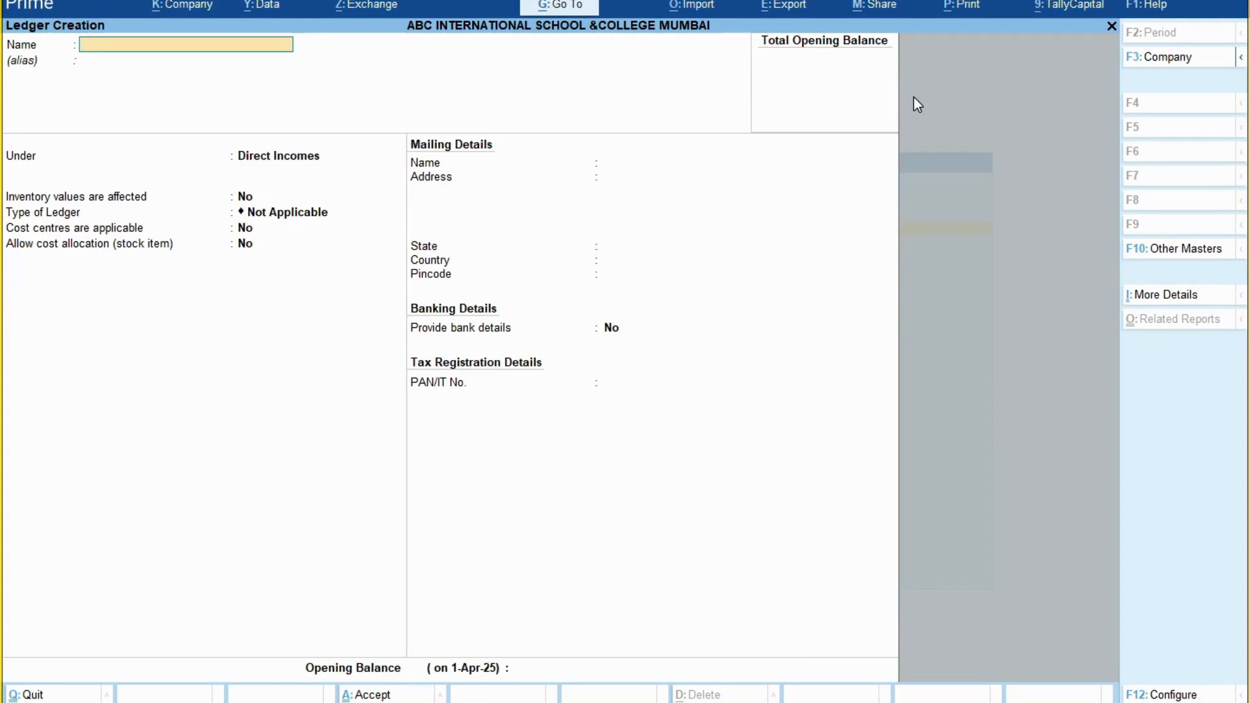
key(Escape)
key(Escape)
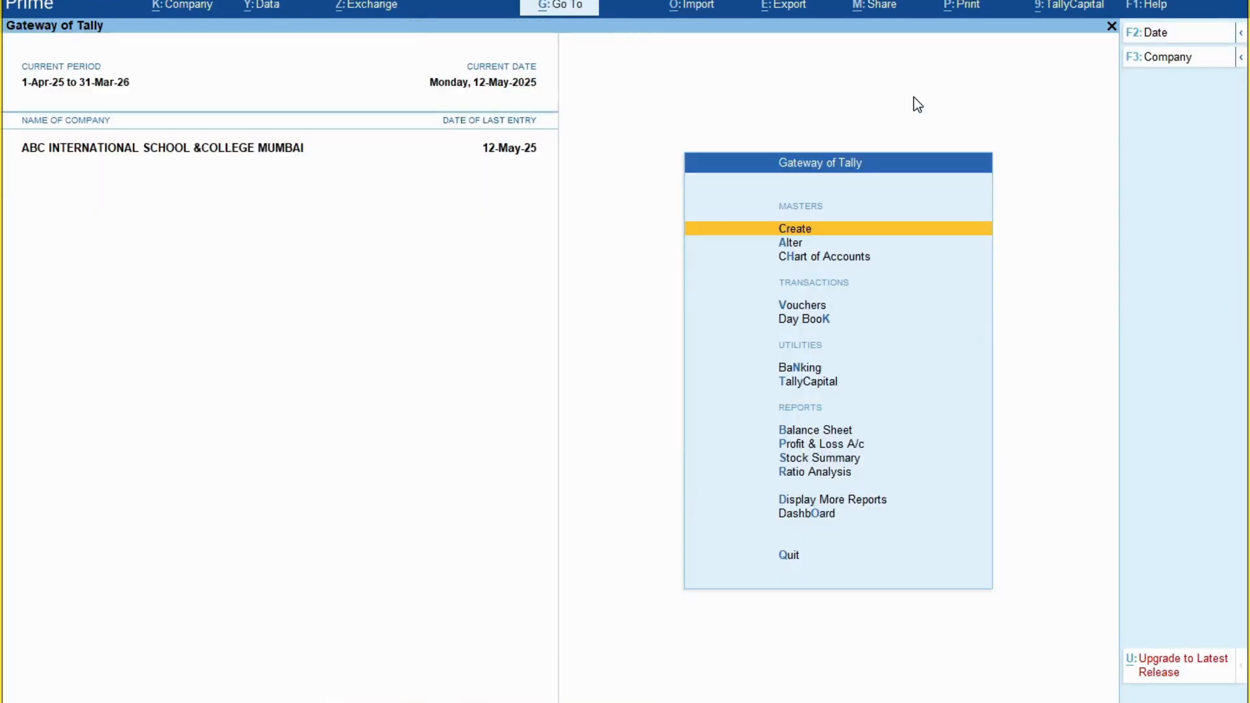
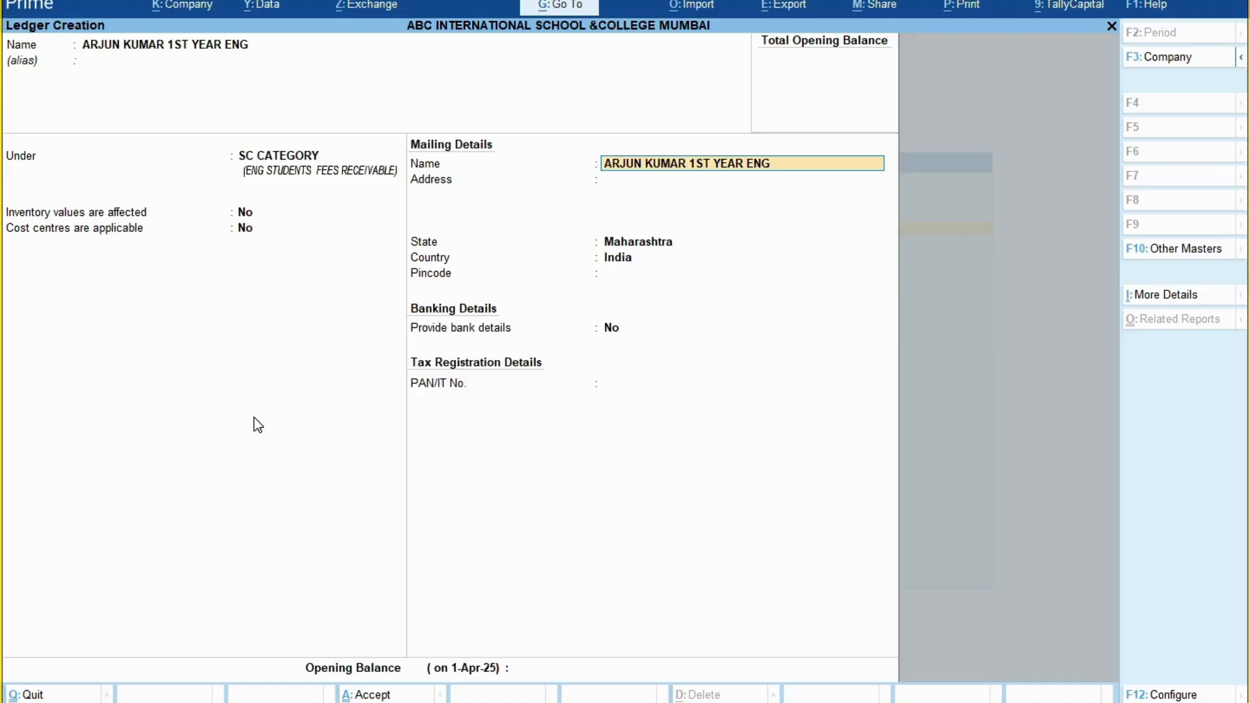
Keep the default mailing, banking and tax details for the second SC student's ledger and save it without an opening balance.
key(Return)
key(Return)
key(Return)
key(Return)
key(Return)
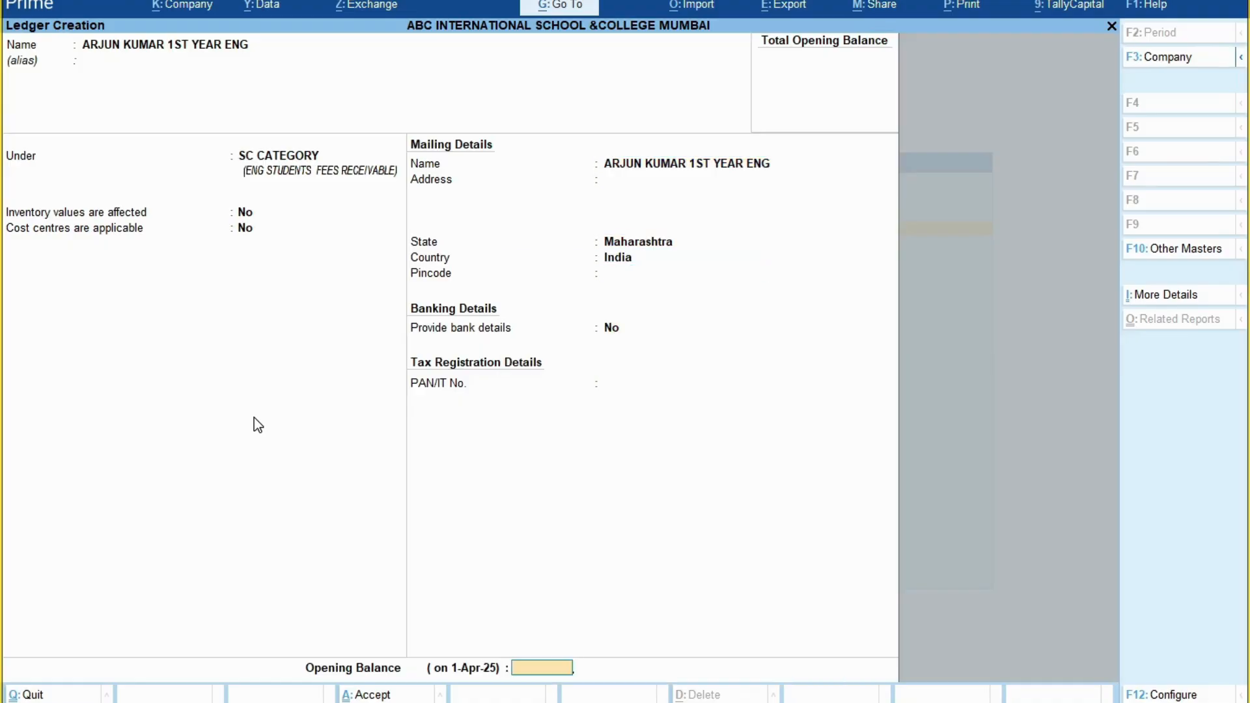
key(Return)
key(Return)
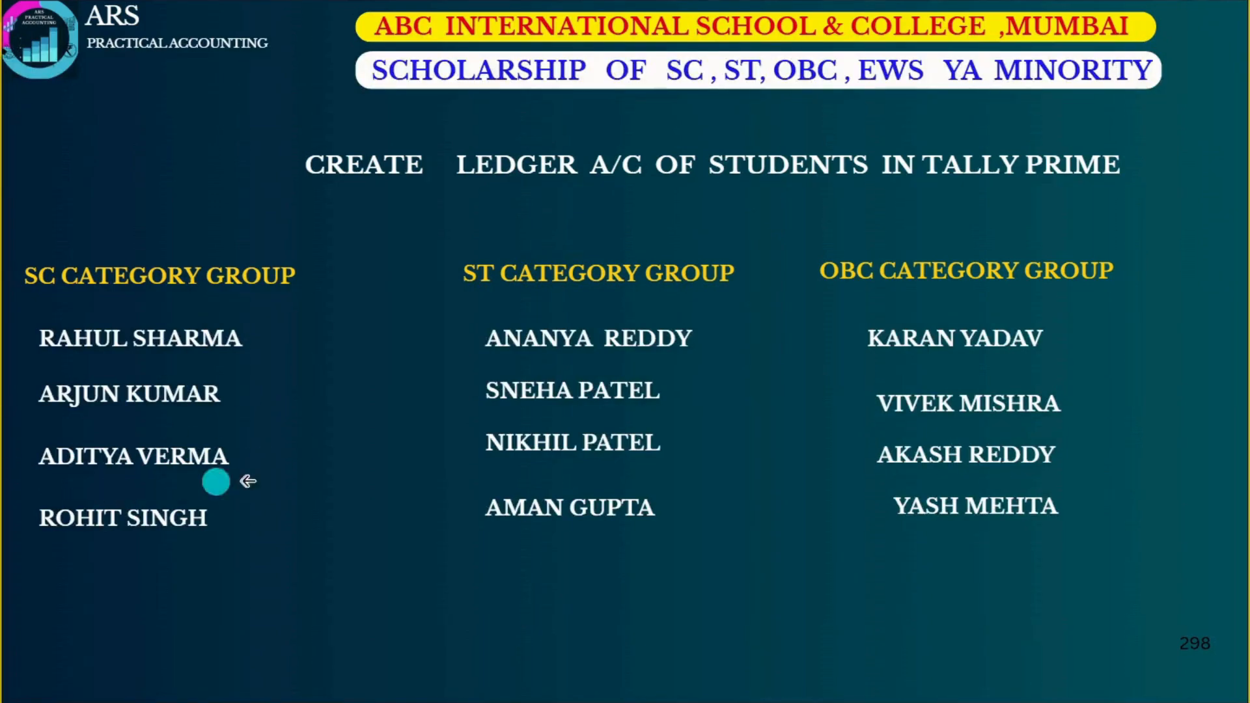
Name the next ledger with the third SC category student's full name followed by 1ST Y ENG.
key(alt+Tab)
text(AD)
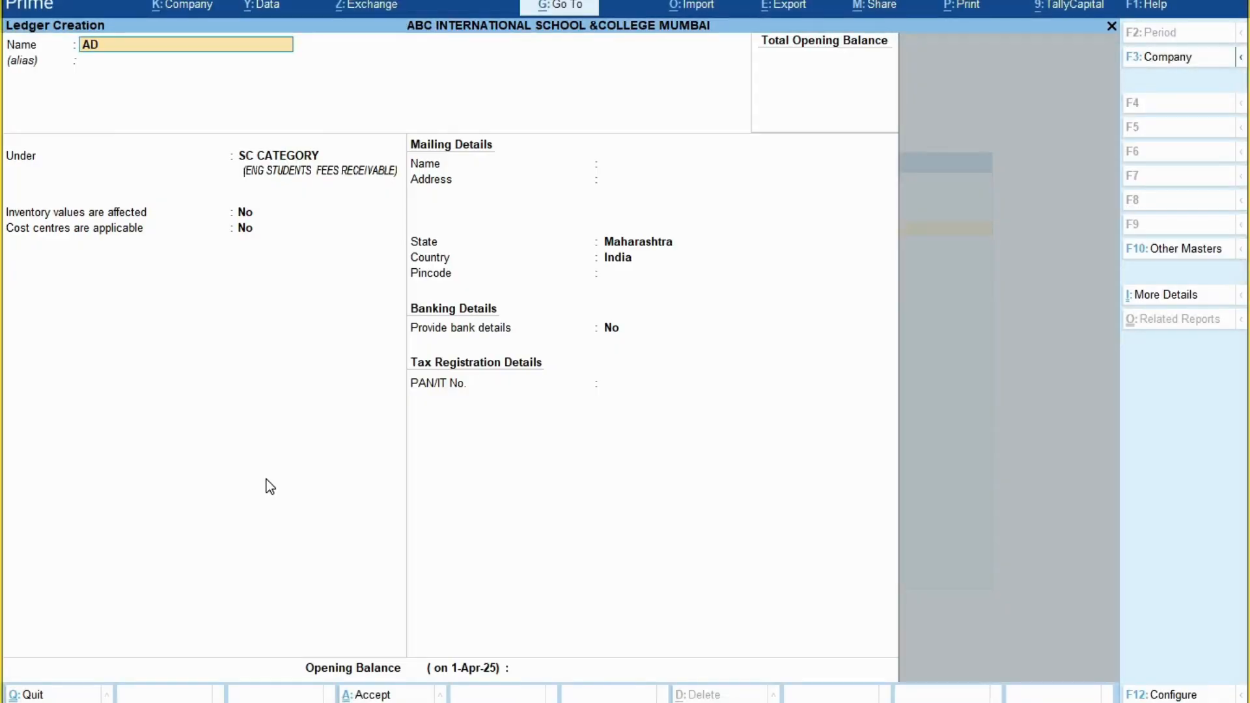
text(ITYA VARMA 1ST Y ENG)
key(Return)
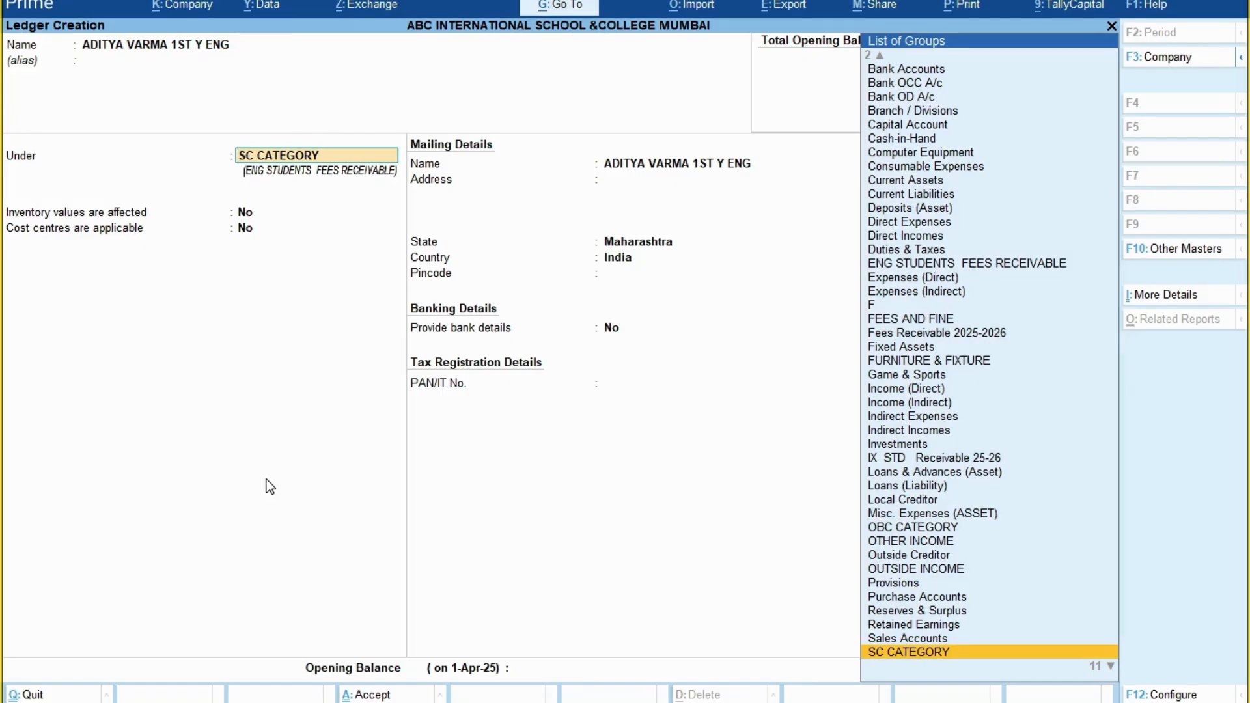
Keep the third SC student's ledger under SC CATEGORY with default details and save it without an opening balance.
key(Return)
key(Return)
key(Return)
key(Return)
key(Return)
key(Return)
key(Return)
key(Return)
key(Return)
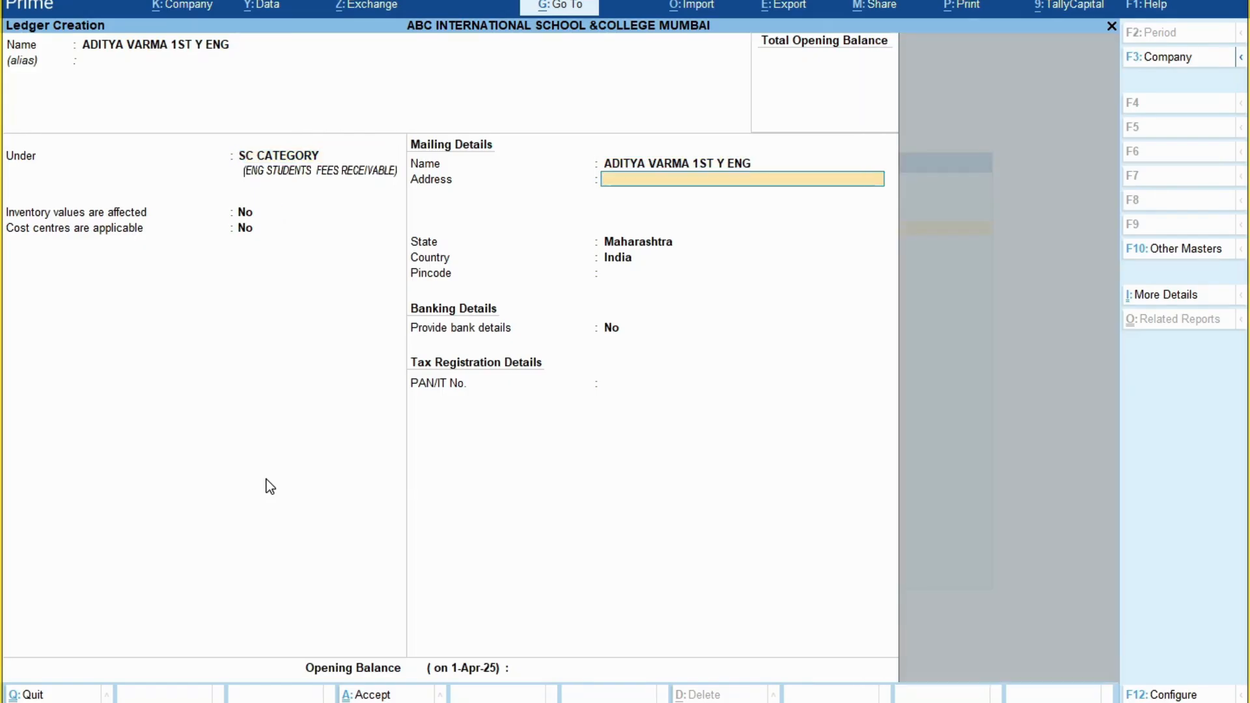
key(Return)
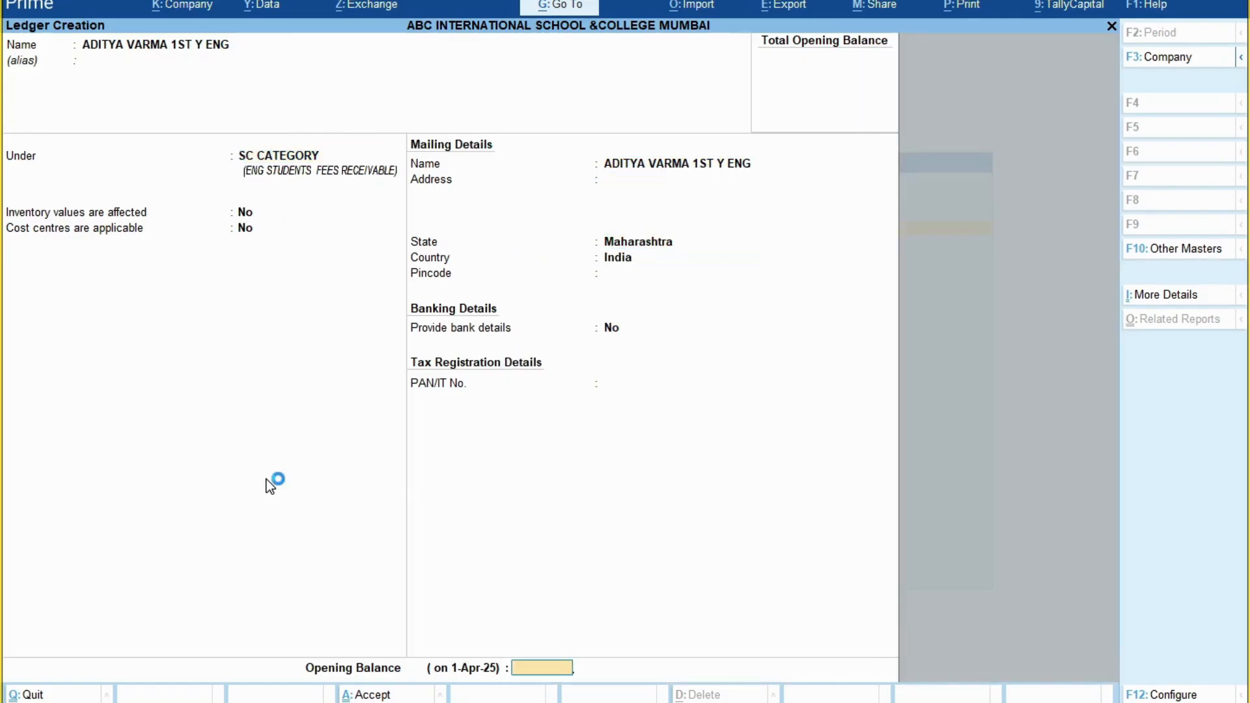
key(Return)
key(Return)
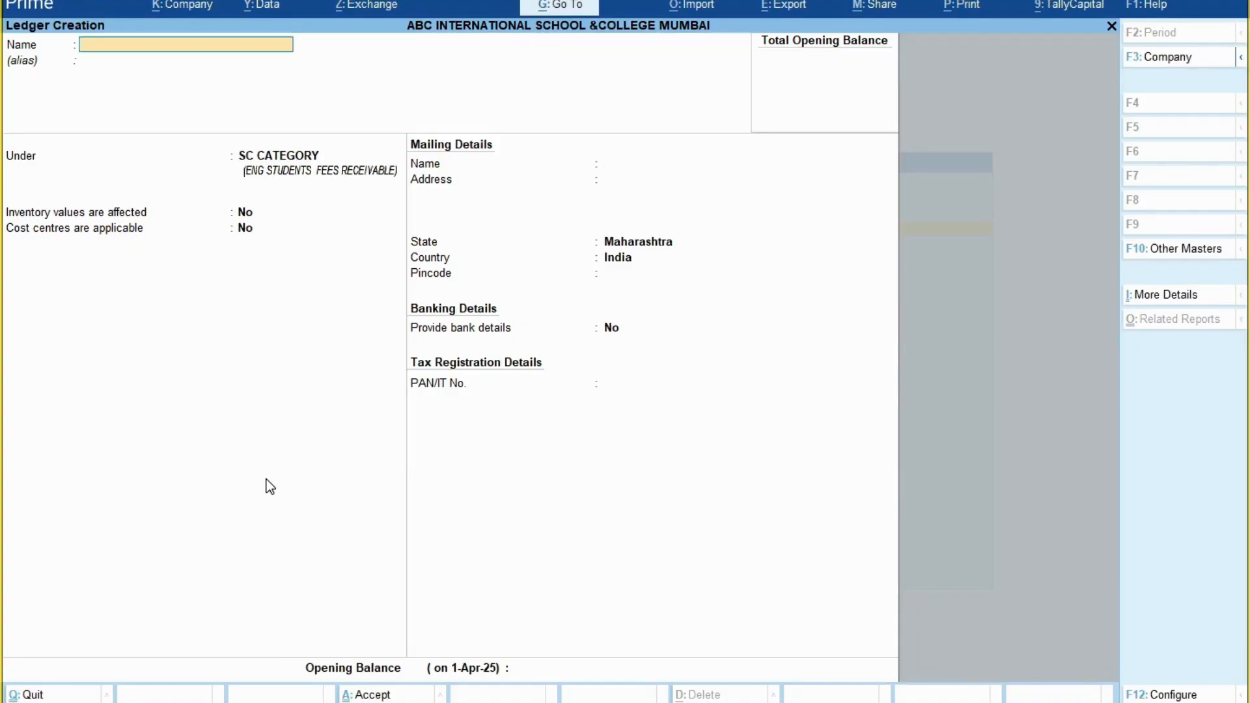
Name the next ledger with the fourth SC category student's full name followed by 1ST Y ENG.
key(alt+Tab)
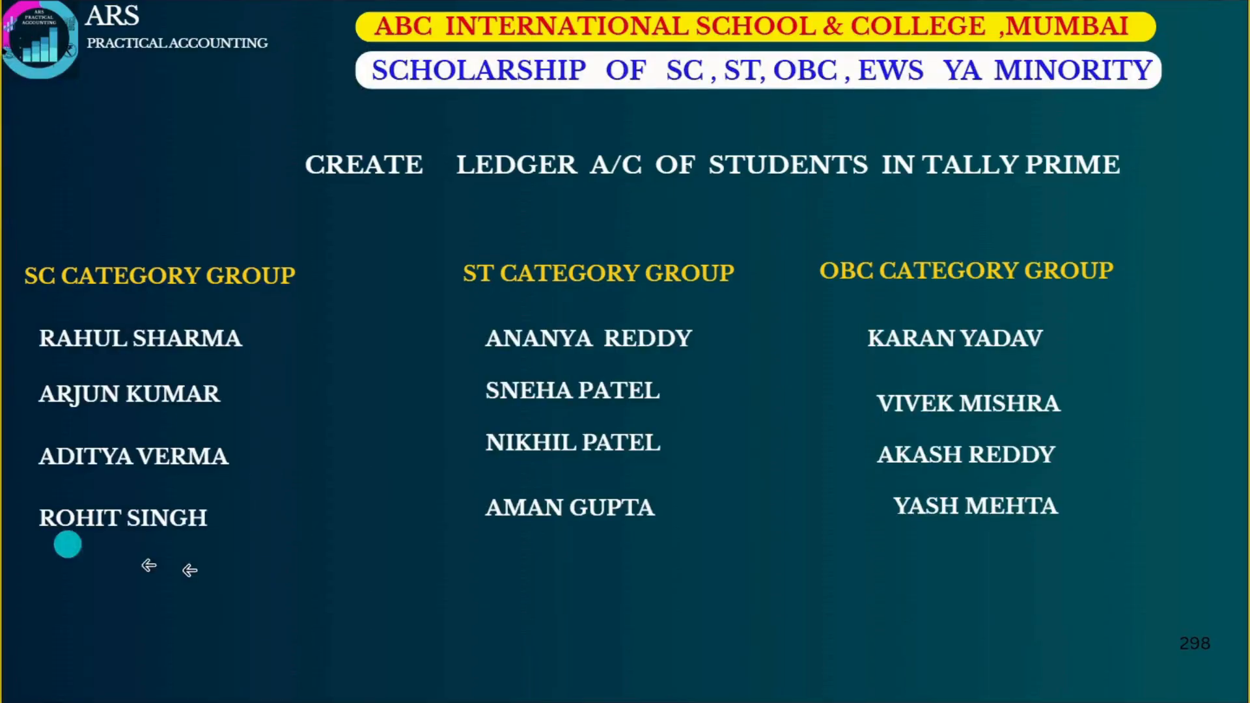
key(alt+Tab)
text(R)
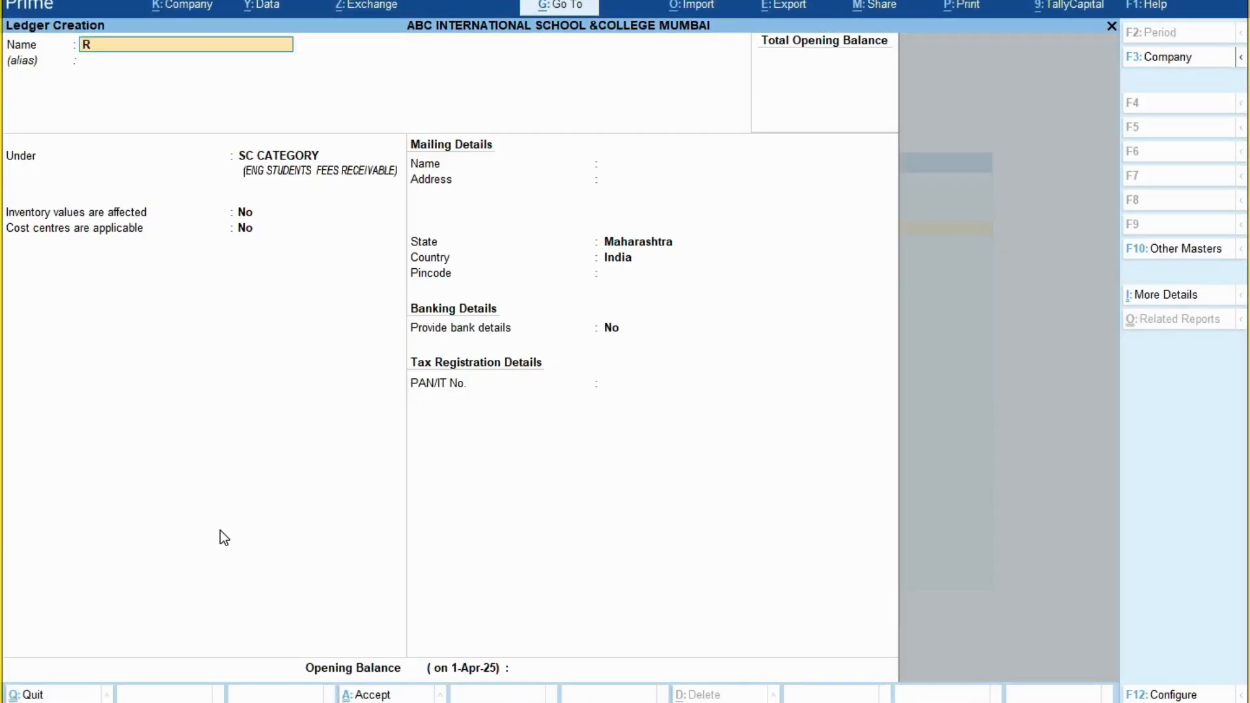
text(OHIT SINGH 1ST Y ENG)
Keep SC CATEGORY and the default details for the fourth SC student's ledger, and save it without an opening balance.
key(Return)
key(Return)
key(Return)
key(Return)
key(Return)
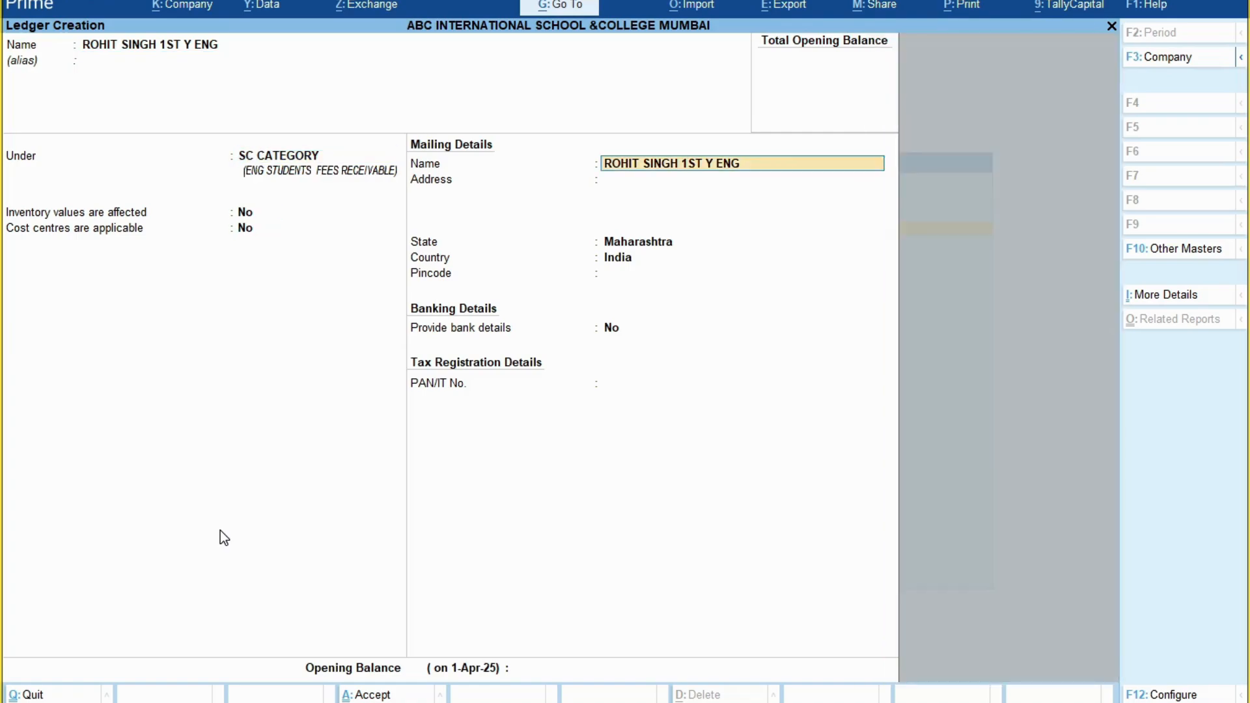
key(Return)
key(Return)
key(Return)
key(Return)
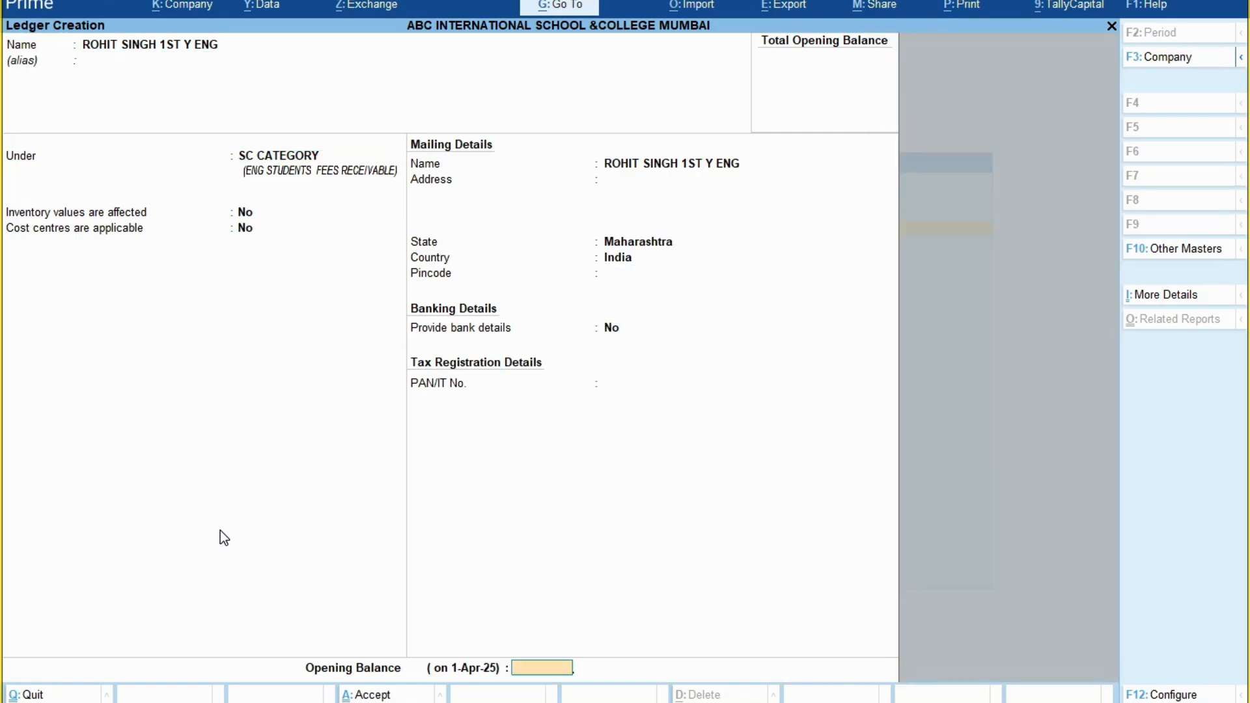
key(Return)
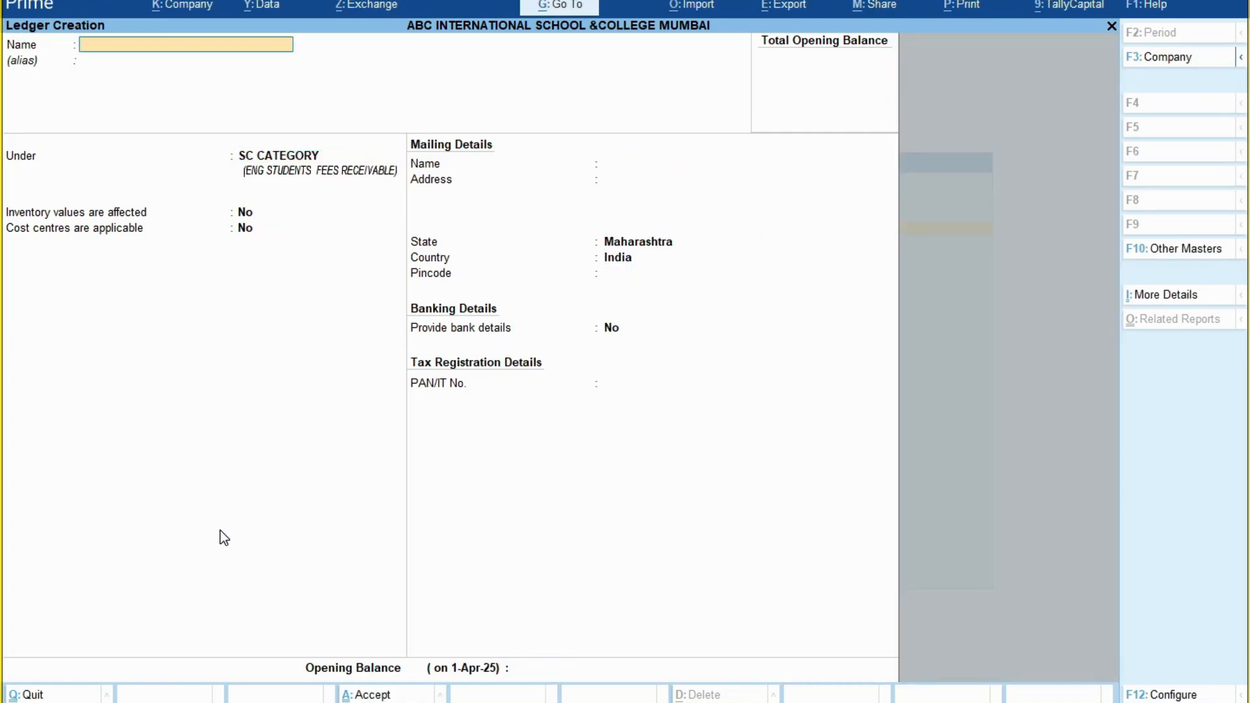
Check the student list and name the next ledger with the first ST category student's full name.
key(alt+Tab)
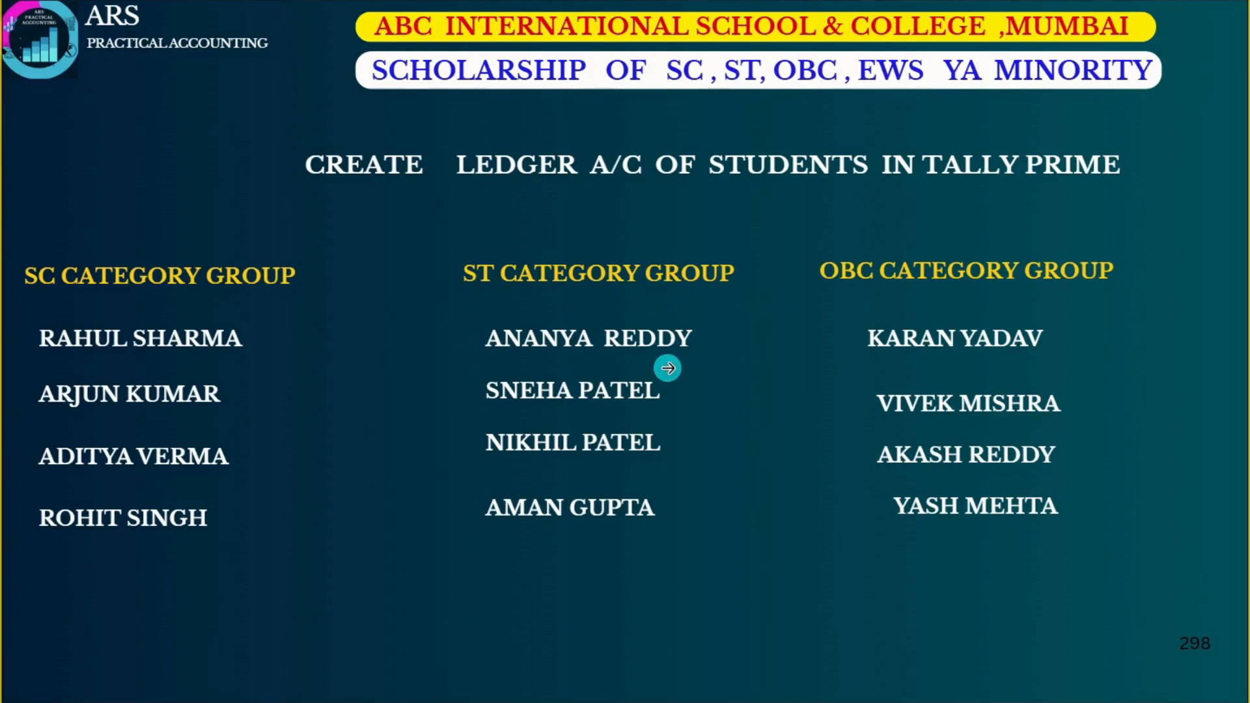
key(alt+Tab)
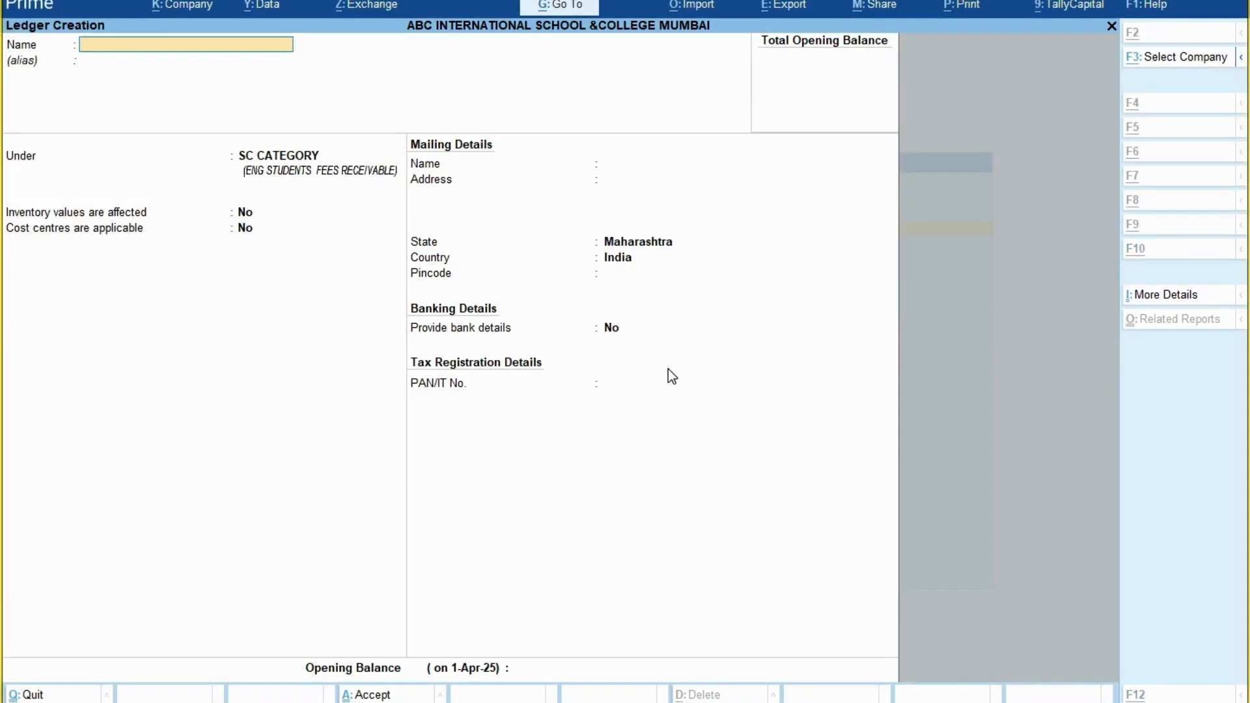
key(alt+Tab)
key(alt+Tab)
text(ANAN)
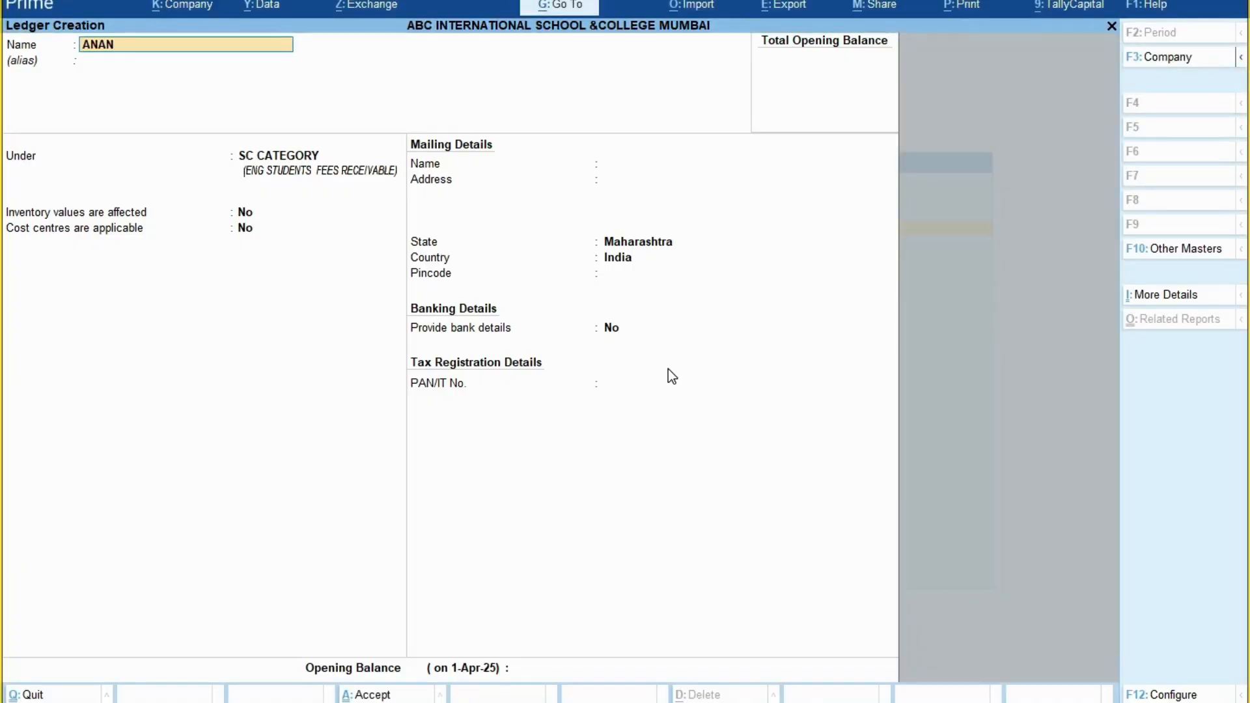
key(alt+Tab)
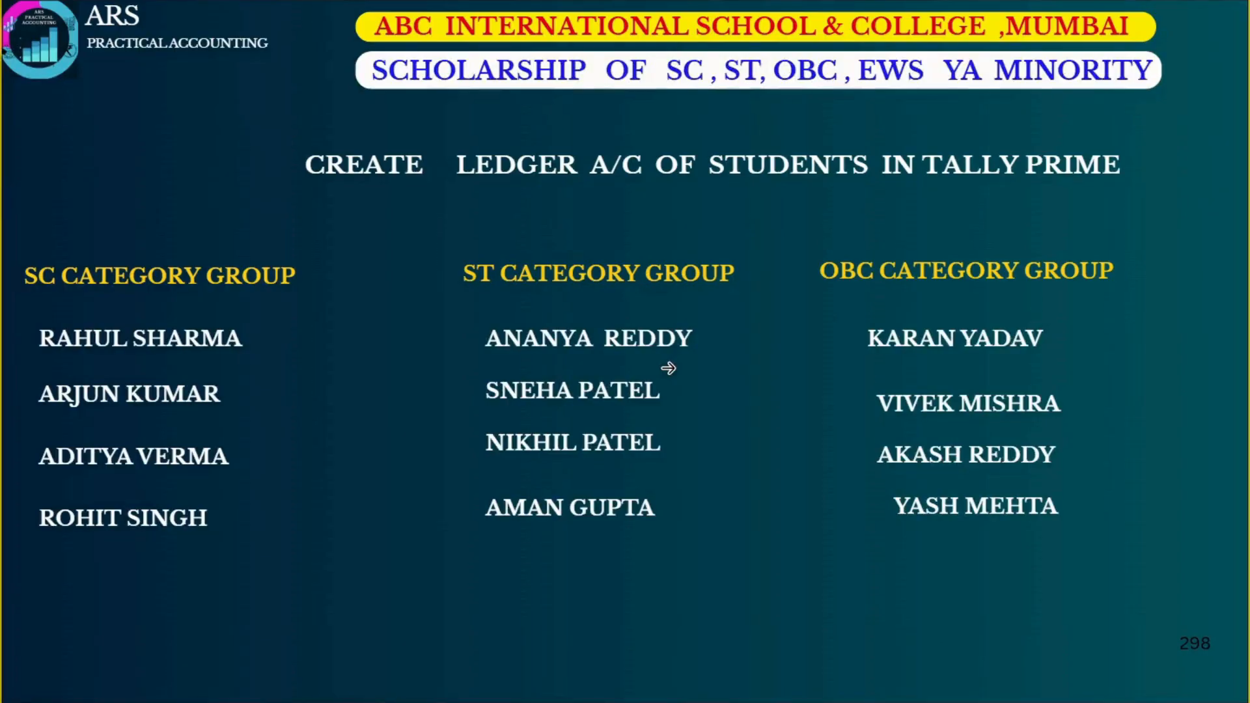
key(alt+Tab)
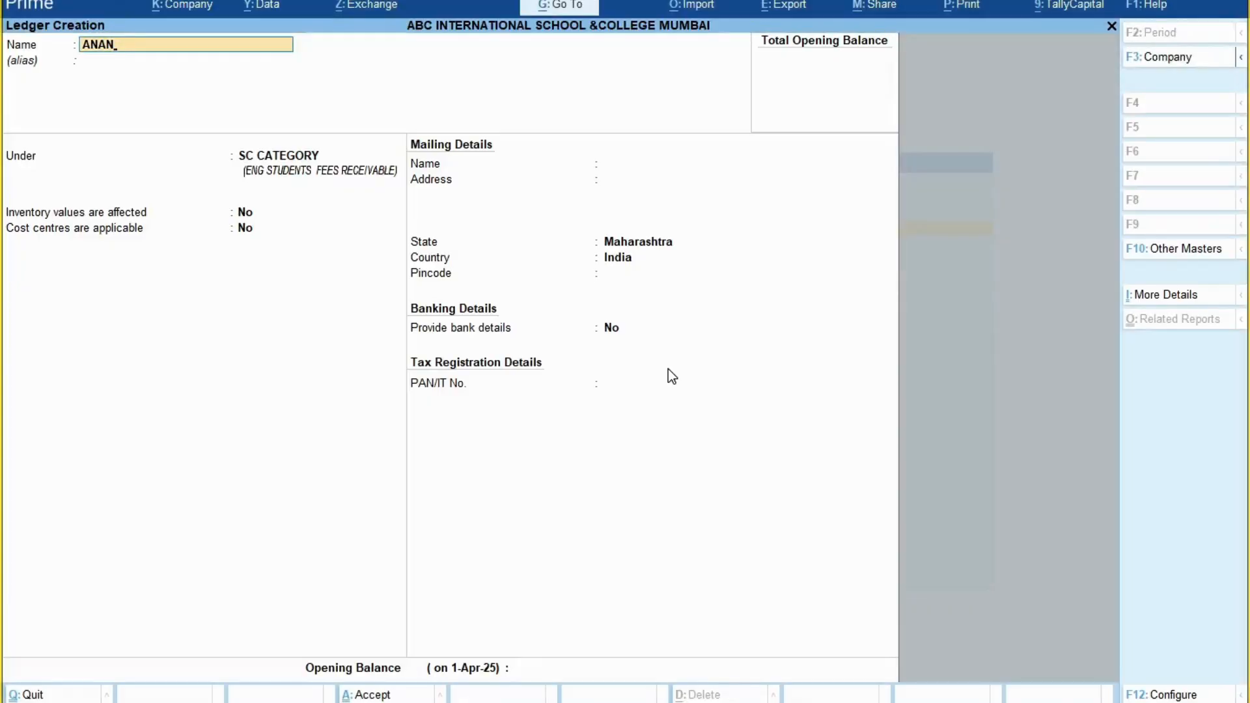
text(YA REDDY)
key(Return)
Place the first ST student's ledger under ST CATEGORY, keep the default details and save it without an opening balance.
text(ST)
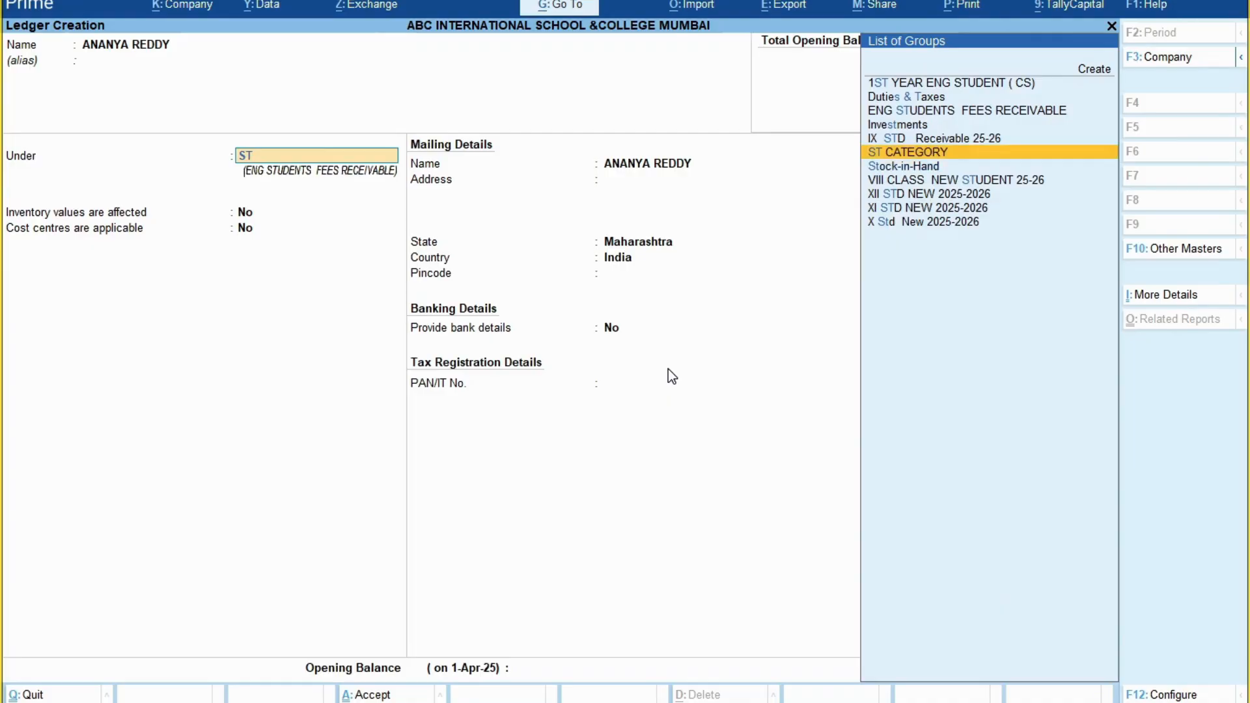
key(Down)
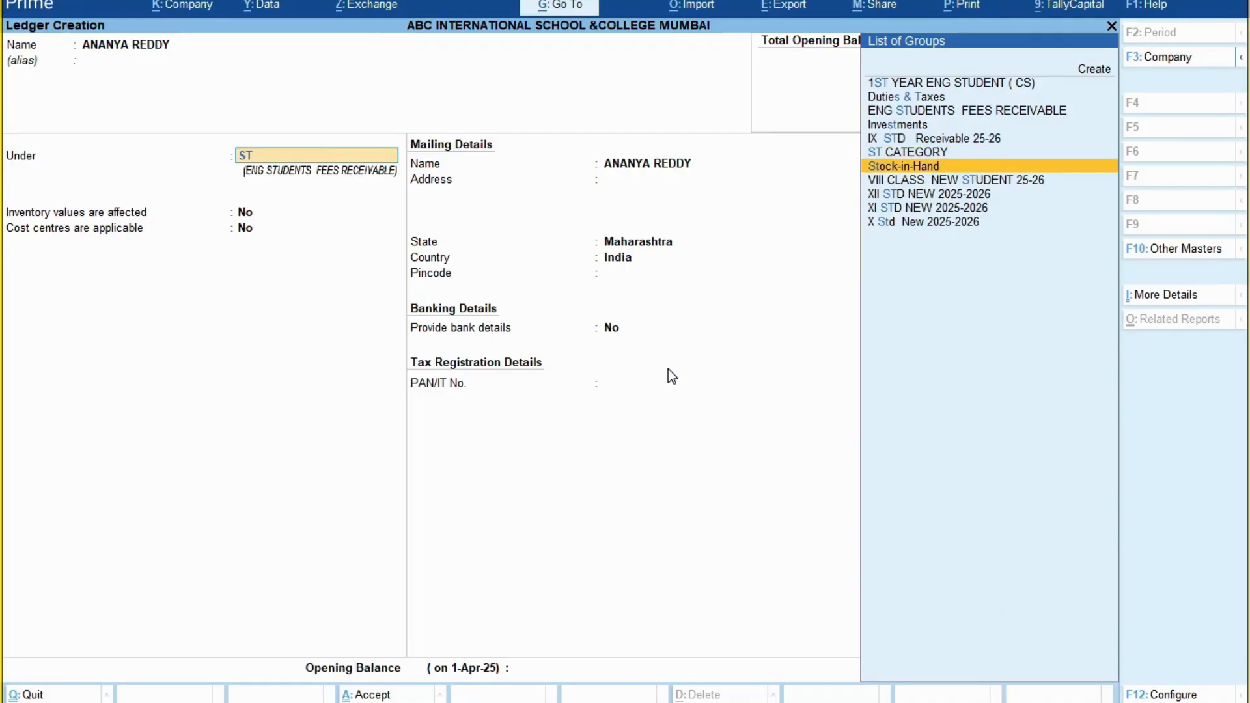
key(Up)
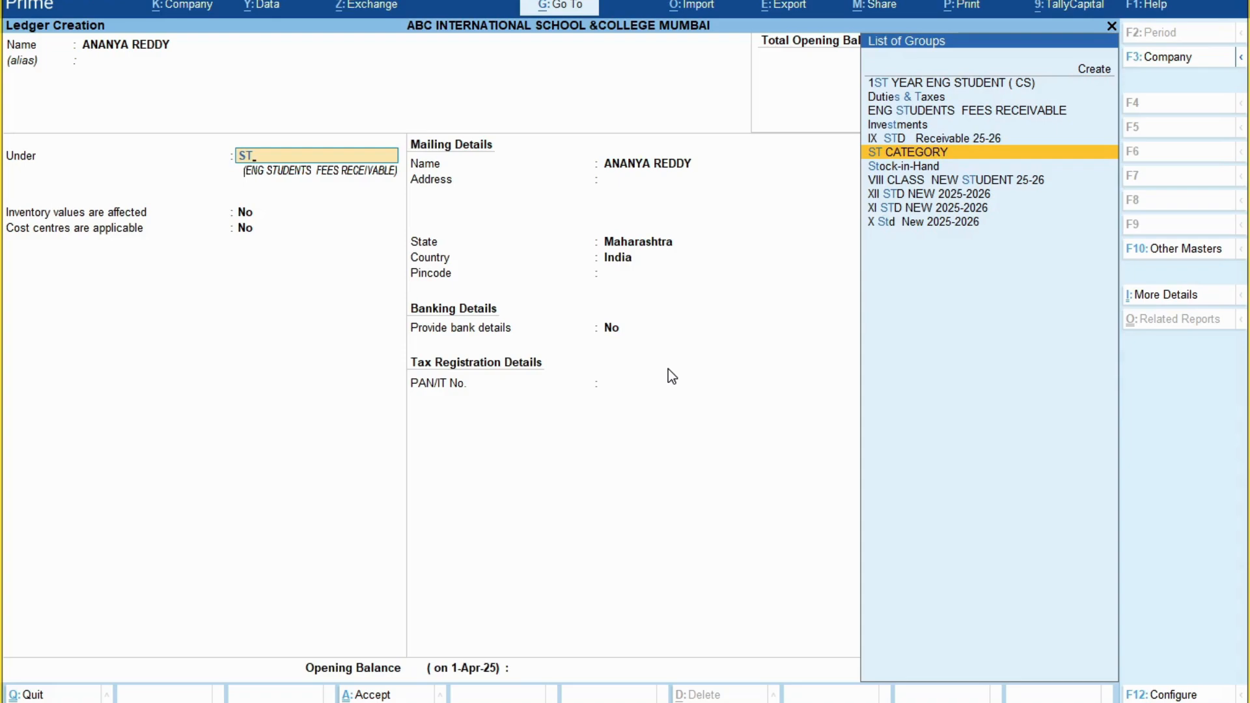
key(Return)
key(Return)
key(Return)
key(Return)
key(Return)
key(Return)
key(Return)
key(Return)
key(Return)
key(Return)
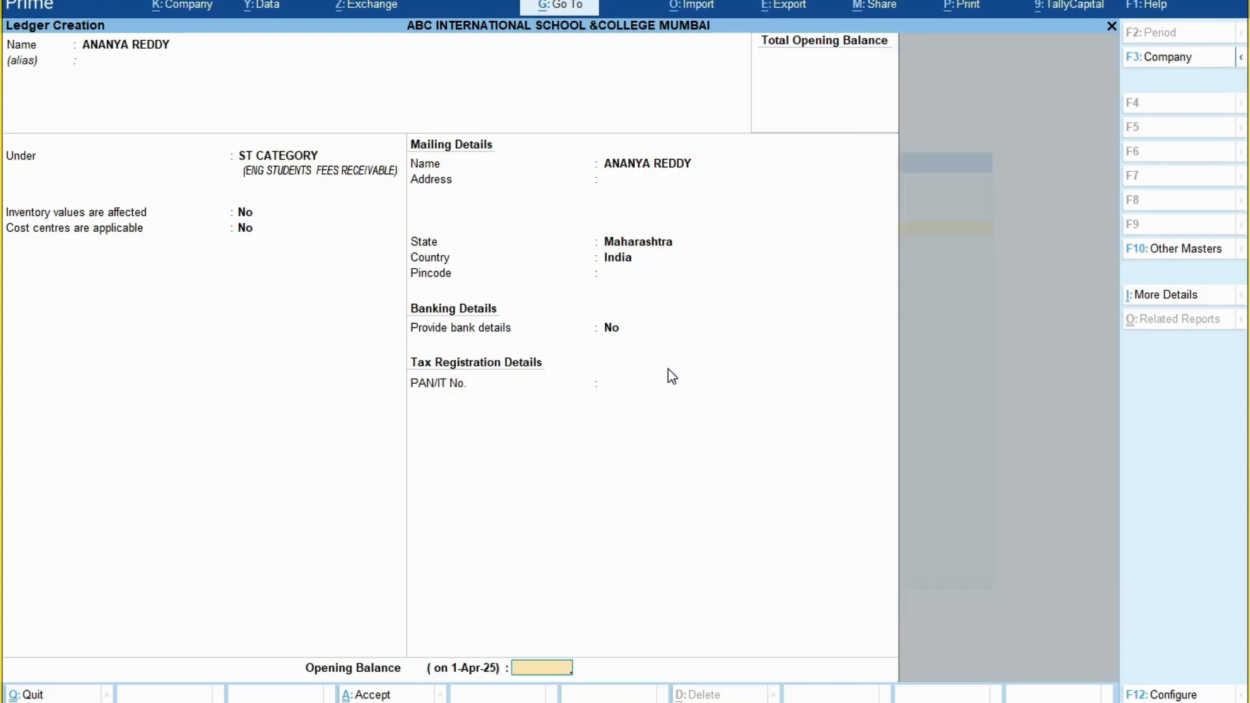
key(Return)
key(Return)
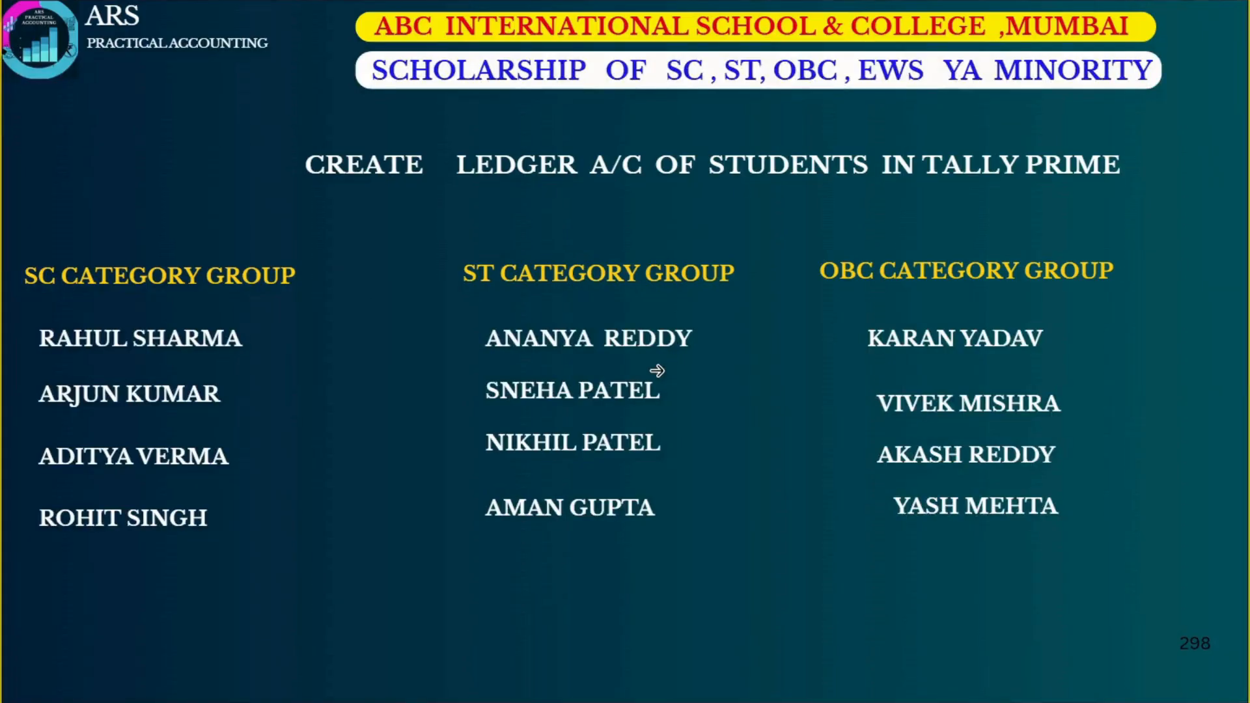
Name the next ledger with the second ST category student's full name.
click(606, 390)
text(SNELA)
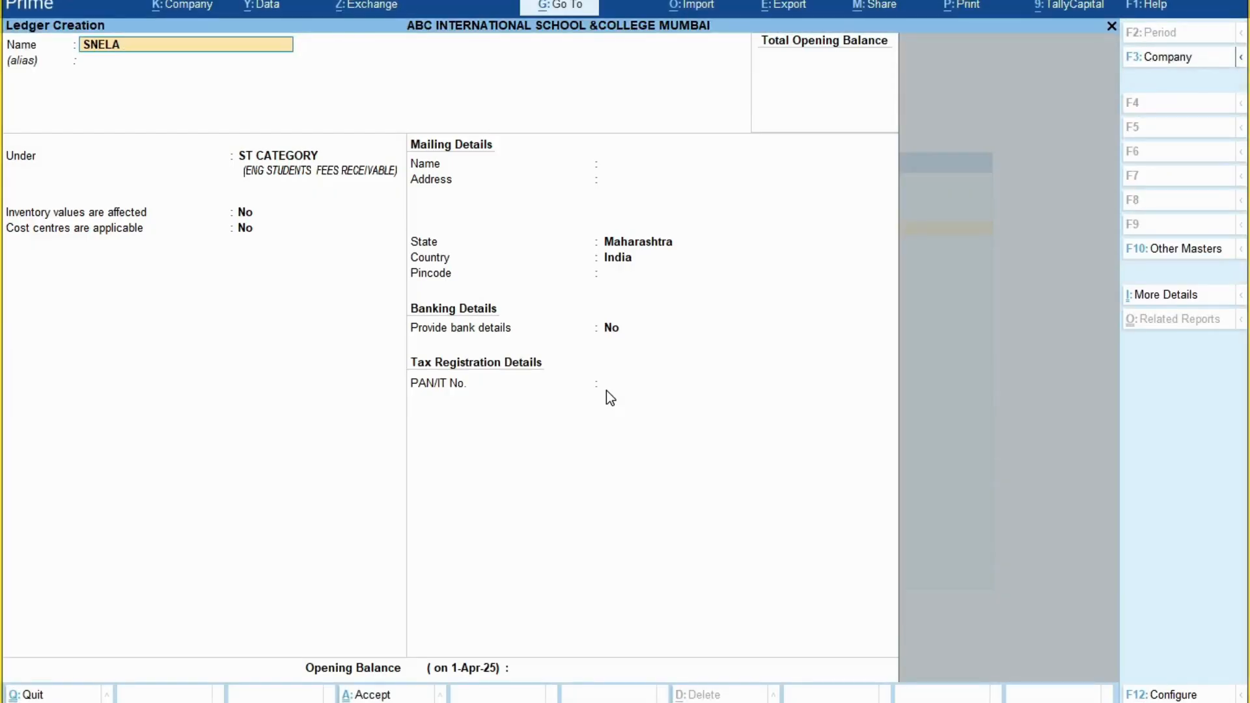
key(BackSpace)
key(BackSpace)
text(HAL PAT)
key(Return)
Keep the second ST student's ledger under ST CATEGORY with default details and save it without an opening balance.
key(Return)
key(Return)
key(Return)
key(Return)
key(Return)
key(Return)
key(Return)
key(Return)
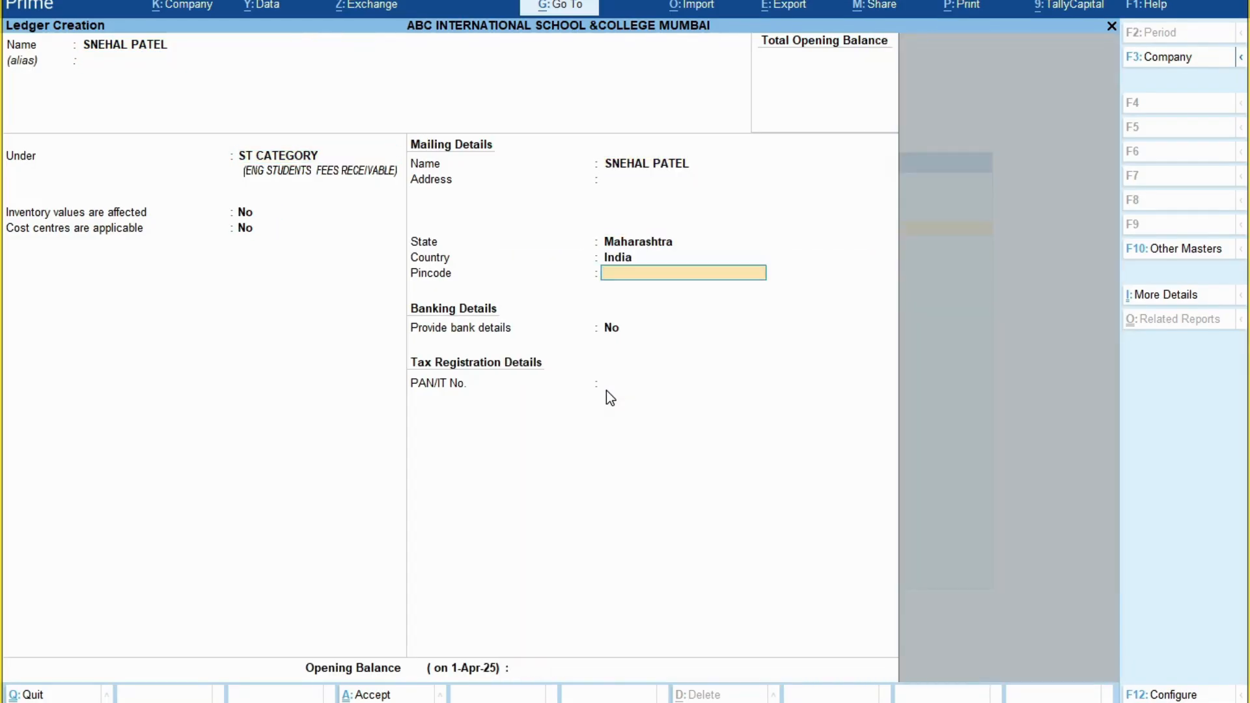
key(Return)
key(Return)
key(Return)
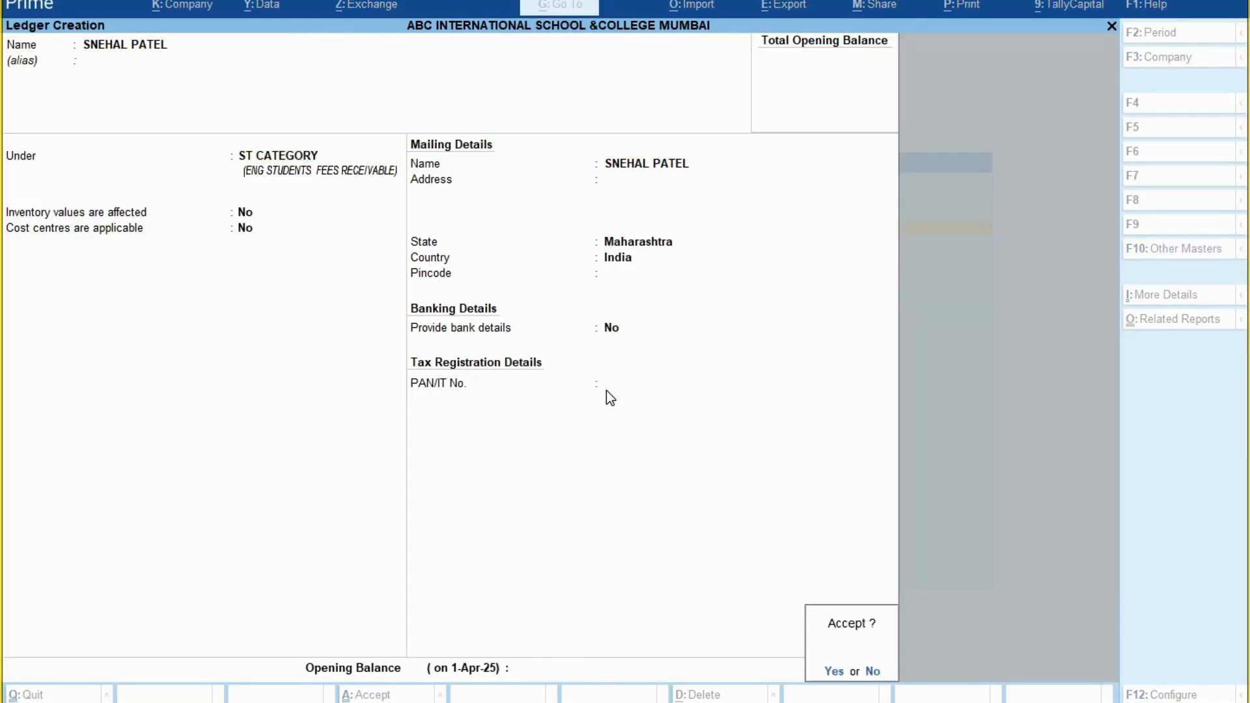
key(Return)
Check the student list and name the next ledger with the third ST category student's full name.
key(alt+Tab)
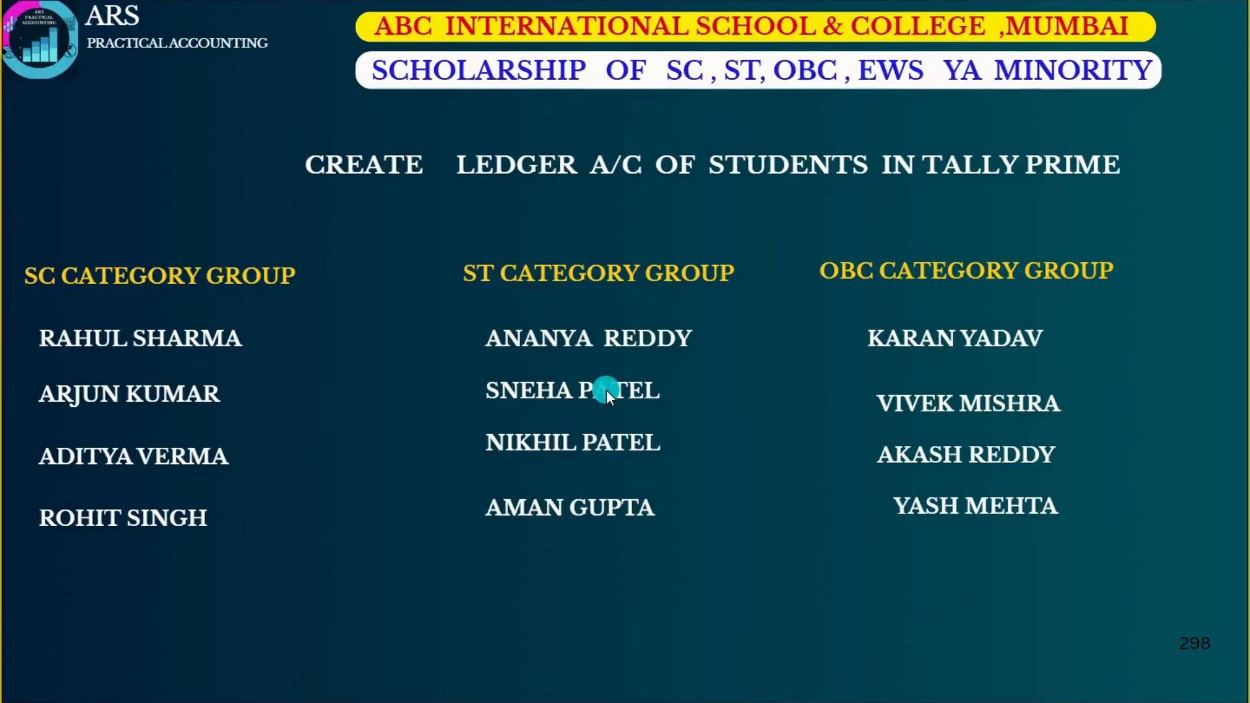
key(alt+Tab)
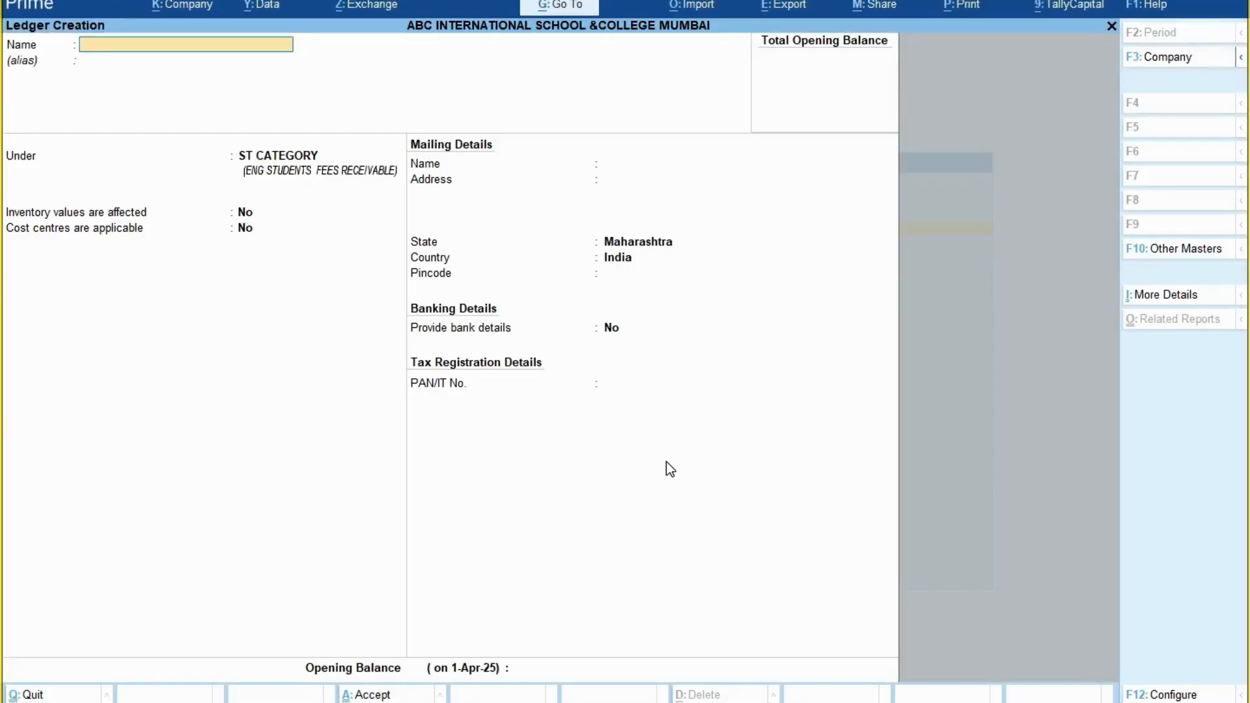
text(NIKHIL PATEK)
key(BackSpace)
text(L)
key(Return)
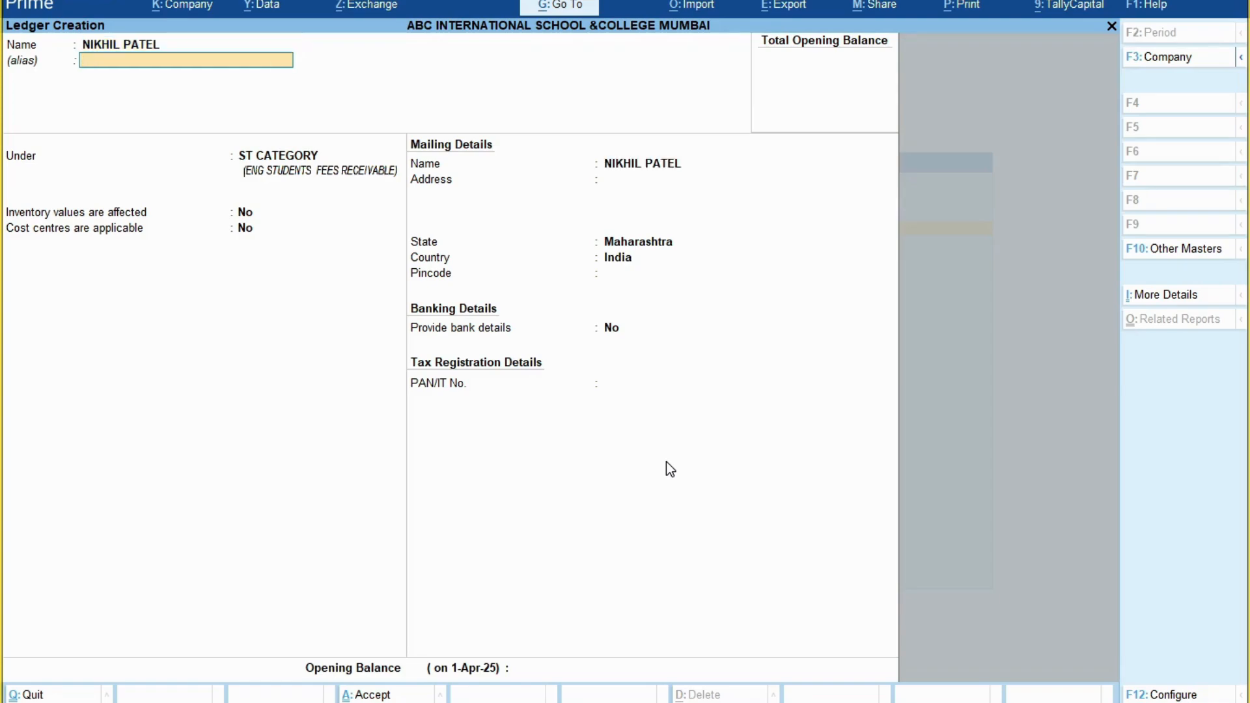
Keep ST CATEGORY and the default details for the third ST student's ledger, and save it without an opening balance.
key(Return)
key(Return)
key(Return)
key(Return)
key(Return)
key(Return)
key(Return)
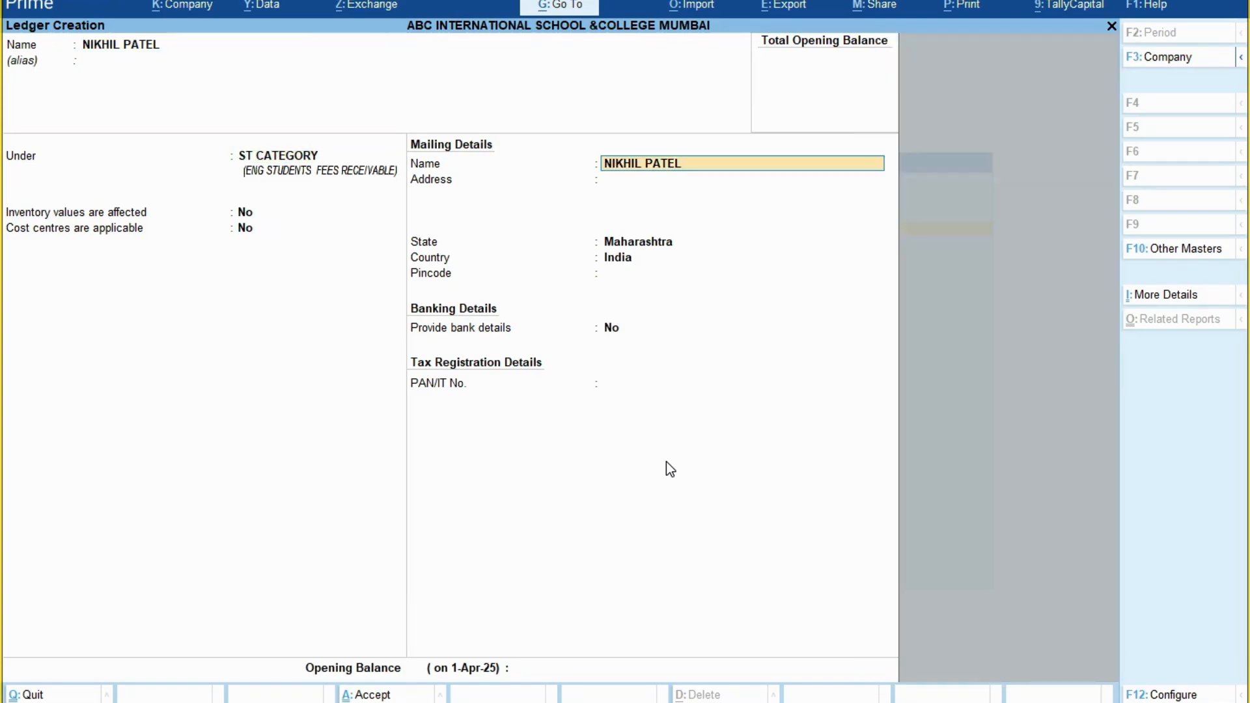
key(Return)
key(Return)
key(Return)
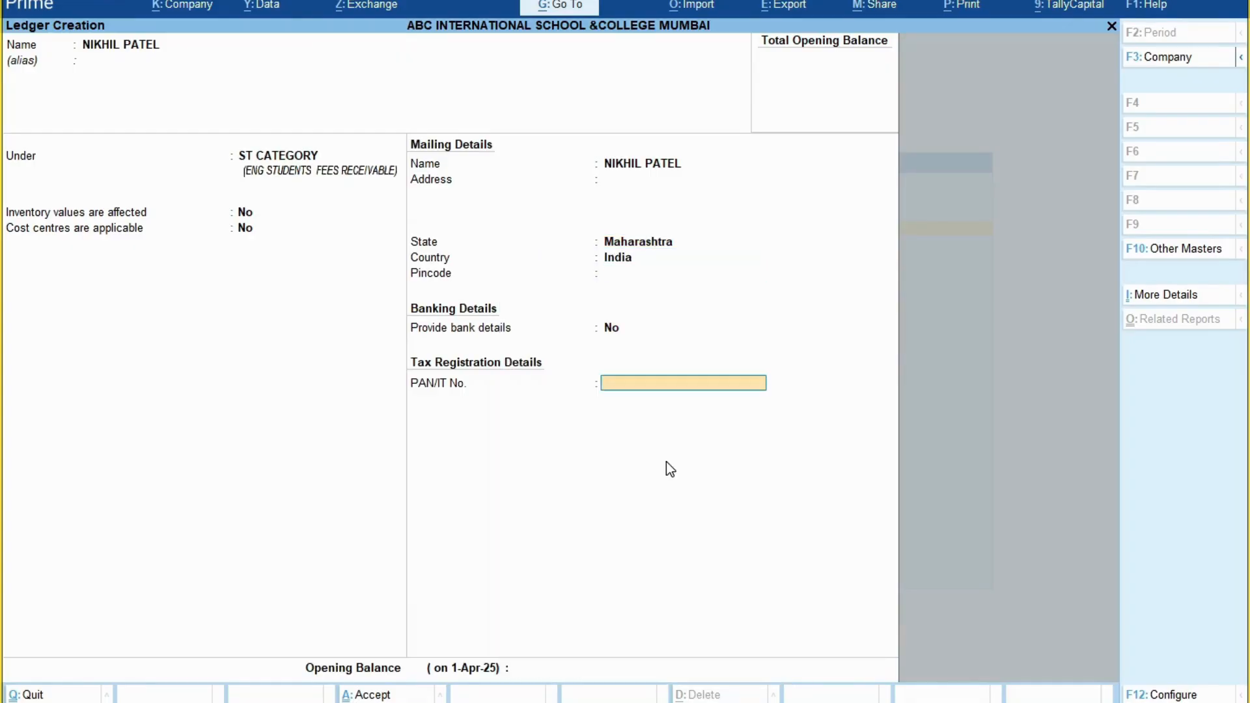
key(Return)
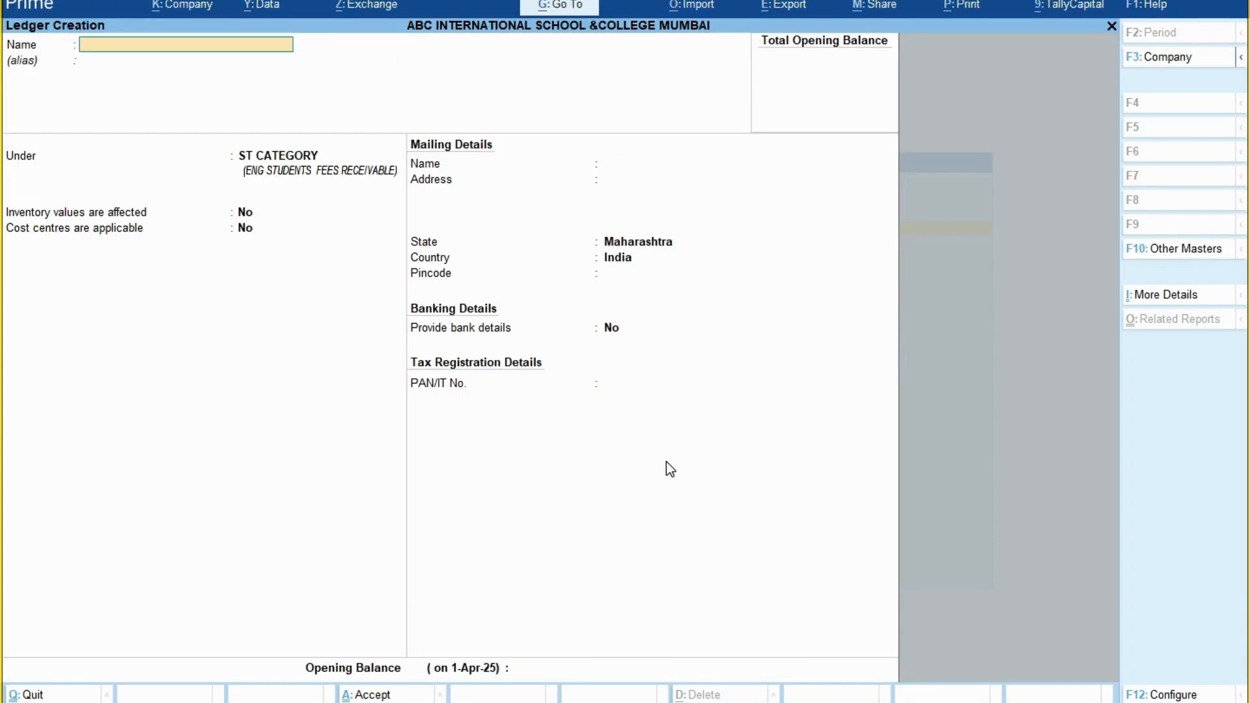
Check the student list and name the next ledger with the fourth ST category student's full name.
key(alt+Tab)
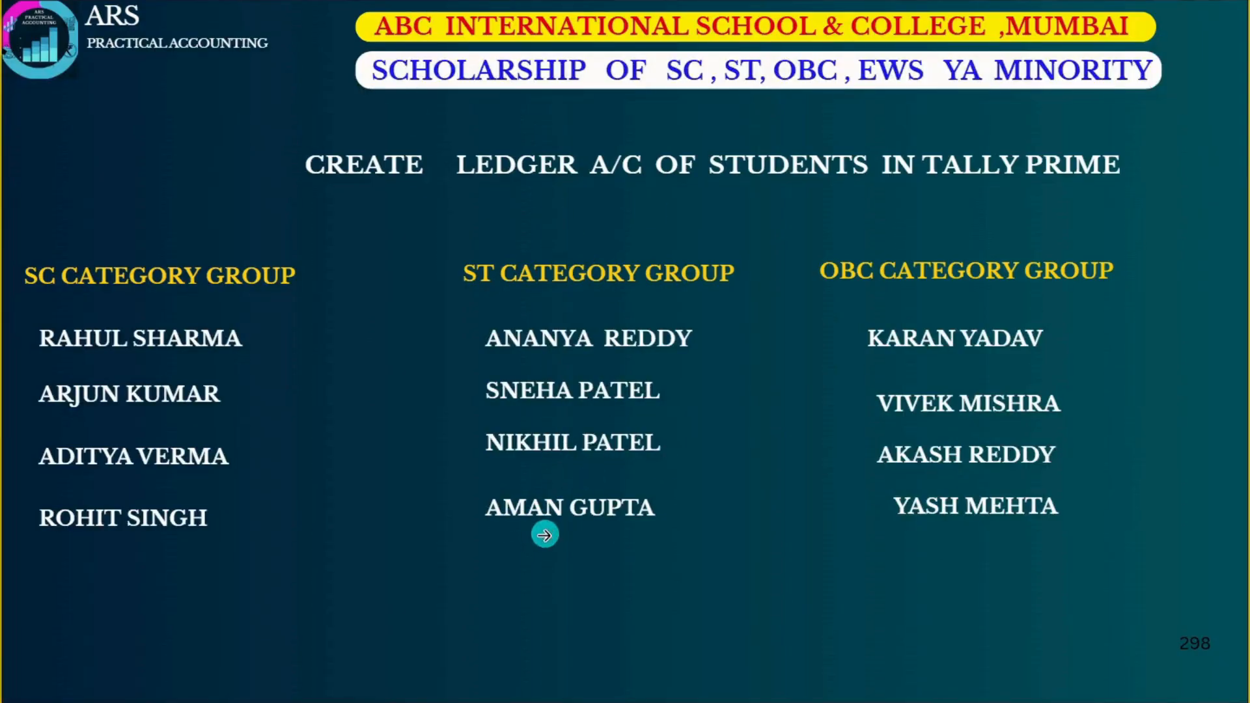
key(alt+Tab)
text(AM)
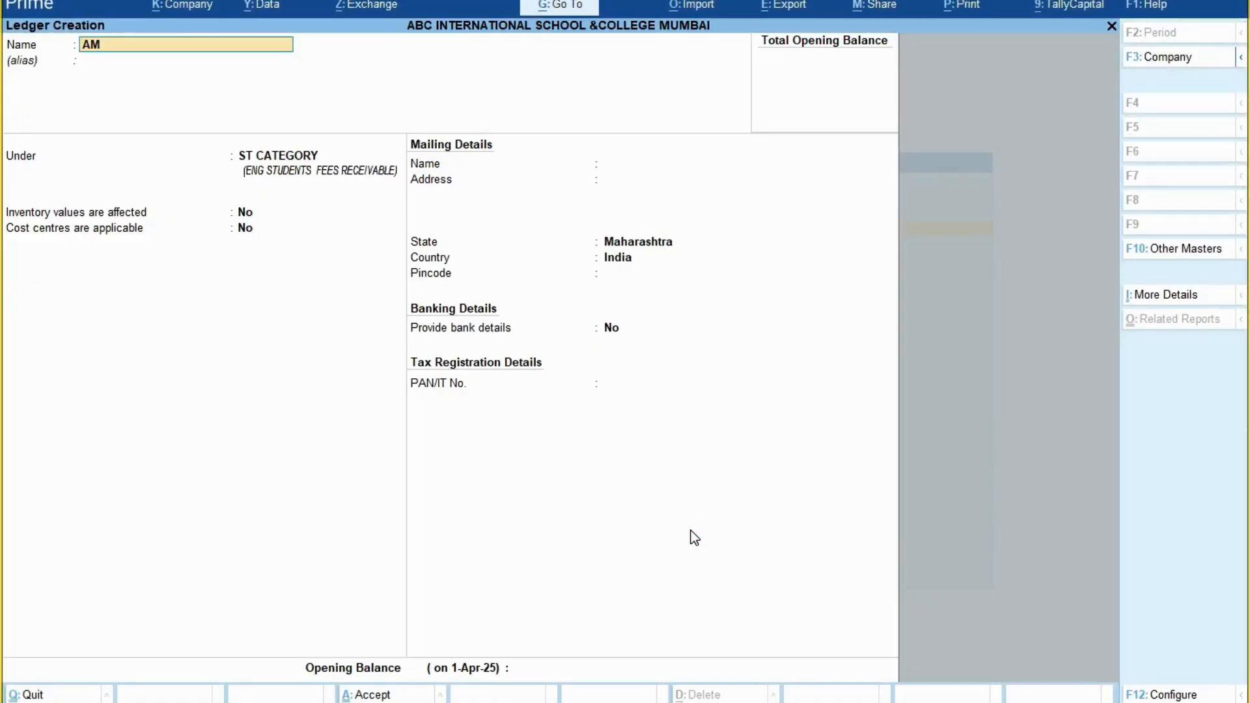
text(AN GUPTA)
key(Return)
Keep the fourth ST student's ledger under ST CATEGORY with default details and save it without an opening balance.
key(Return)
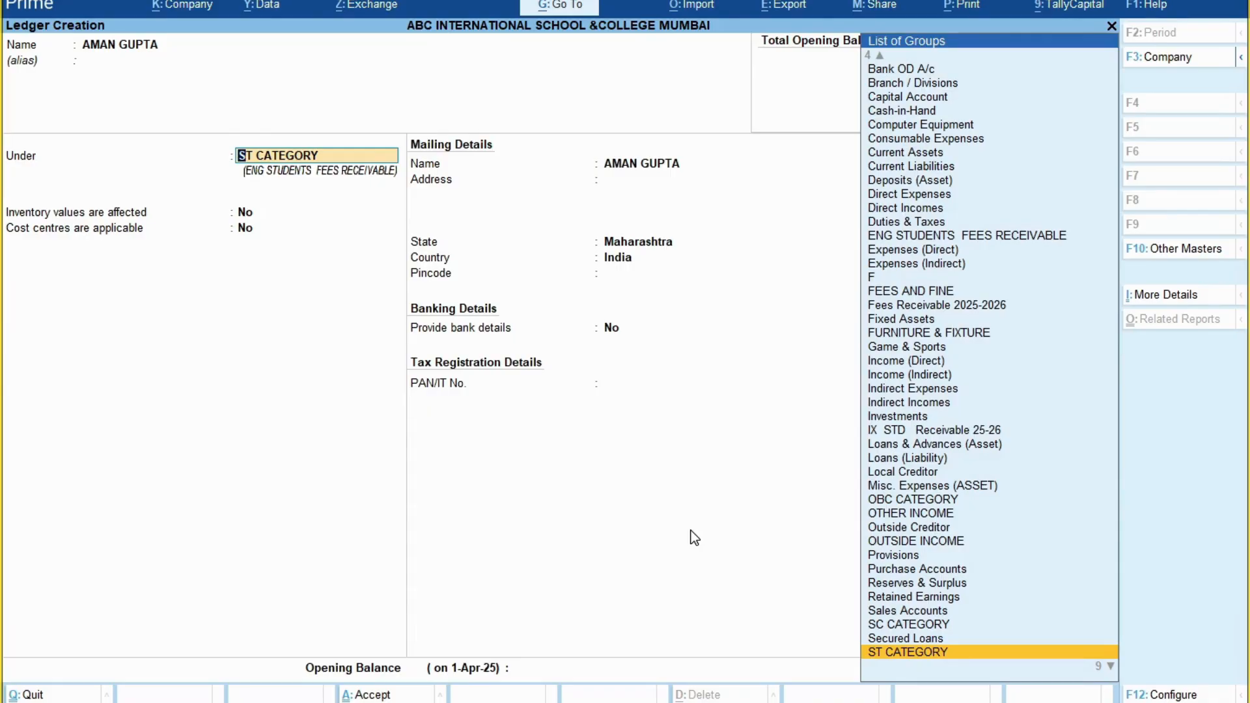
key(Return)
key(Return)
key(Return)
key(Return)
key(Return)
key(Return)
key(Return)
key(Return)
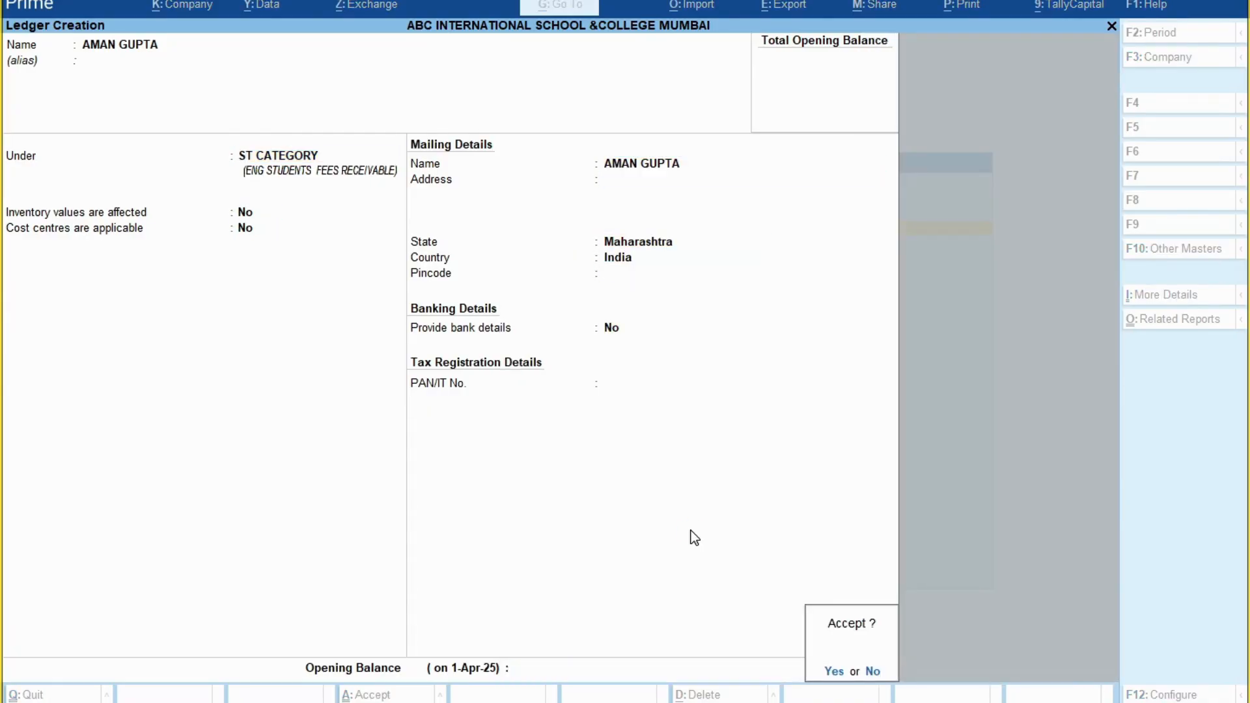
key(Return)
Check the student list and name the next ledger with the first OBC category student's full name followed by 1ST Y ENG.
key(alt+Tab)
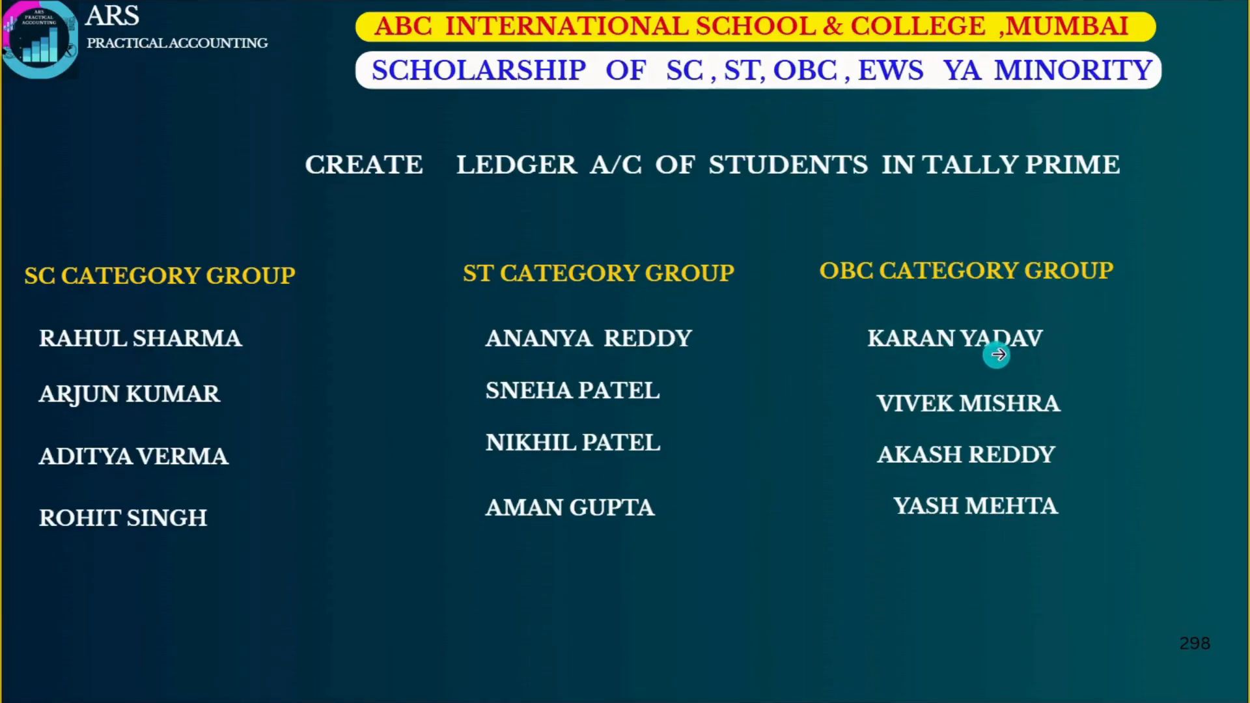
key(alt+Tab)
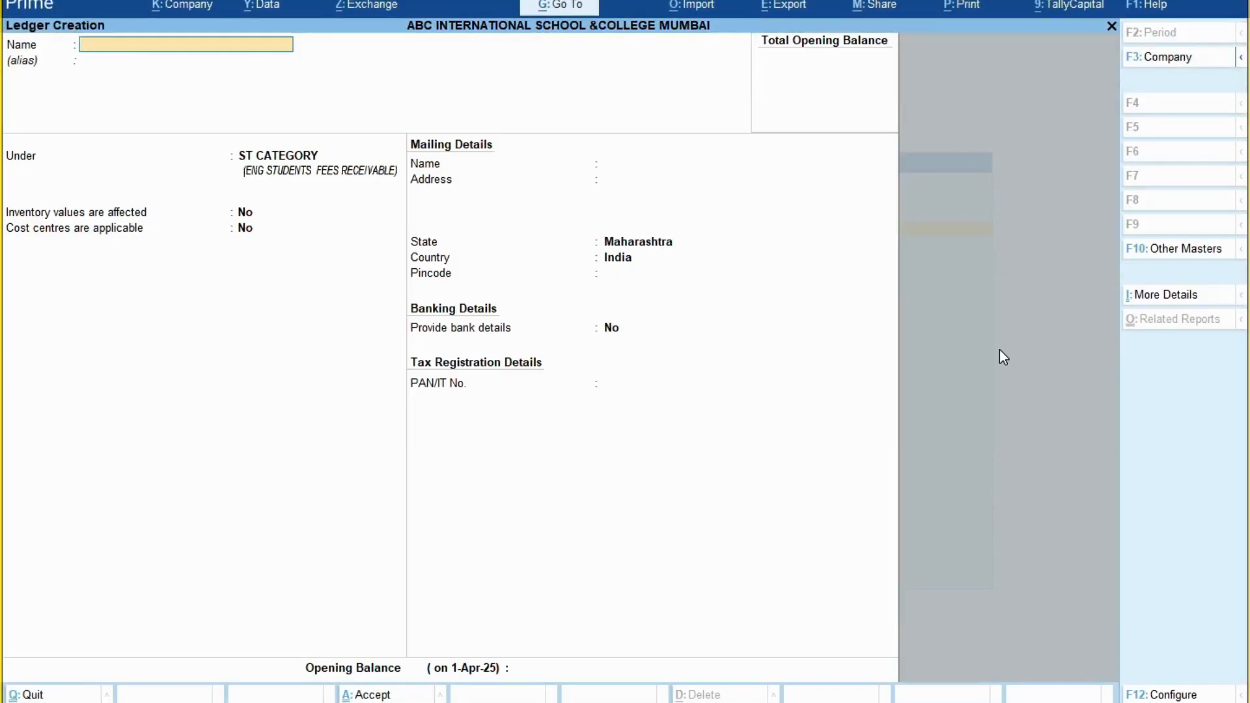
text(KARN YADAV 1ST Y ENG)
key(Return)
Place the first OBC student's ledger under OBC CATEGORY, keep the default details and save it without an opening balance.
key(Return)
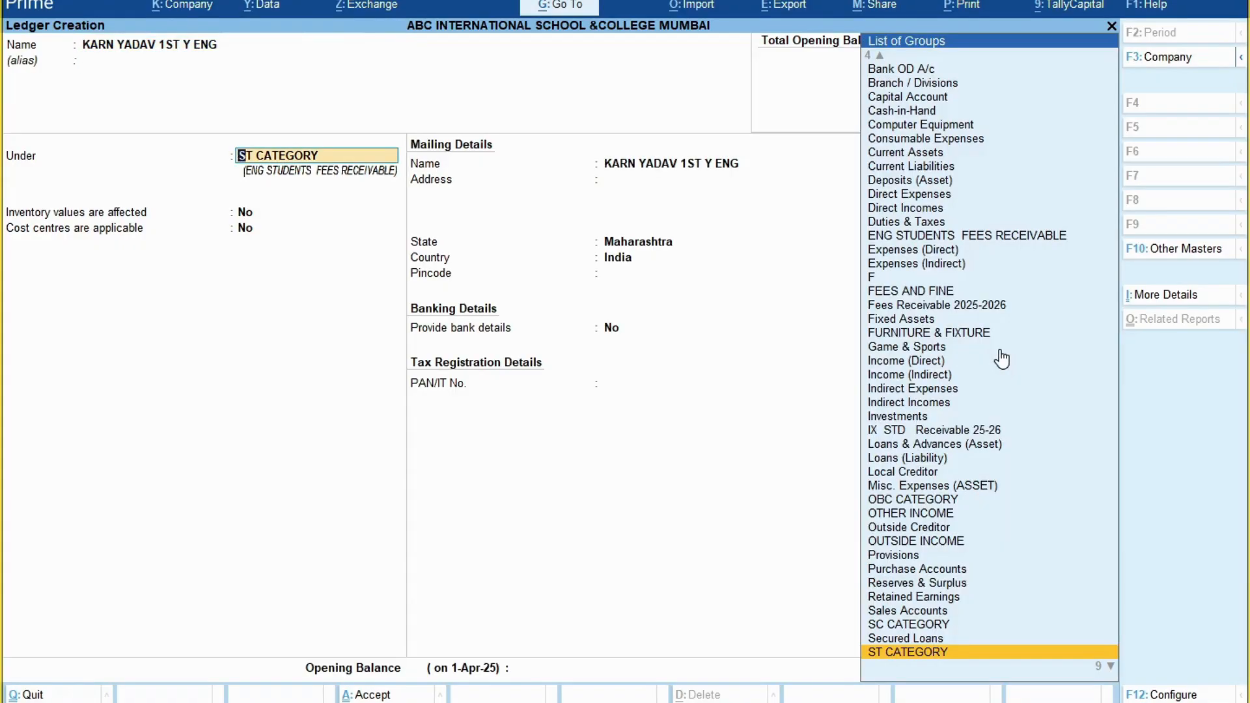
text(OBC)
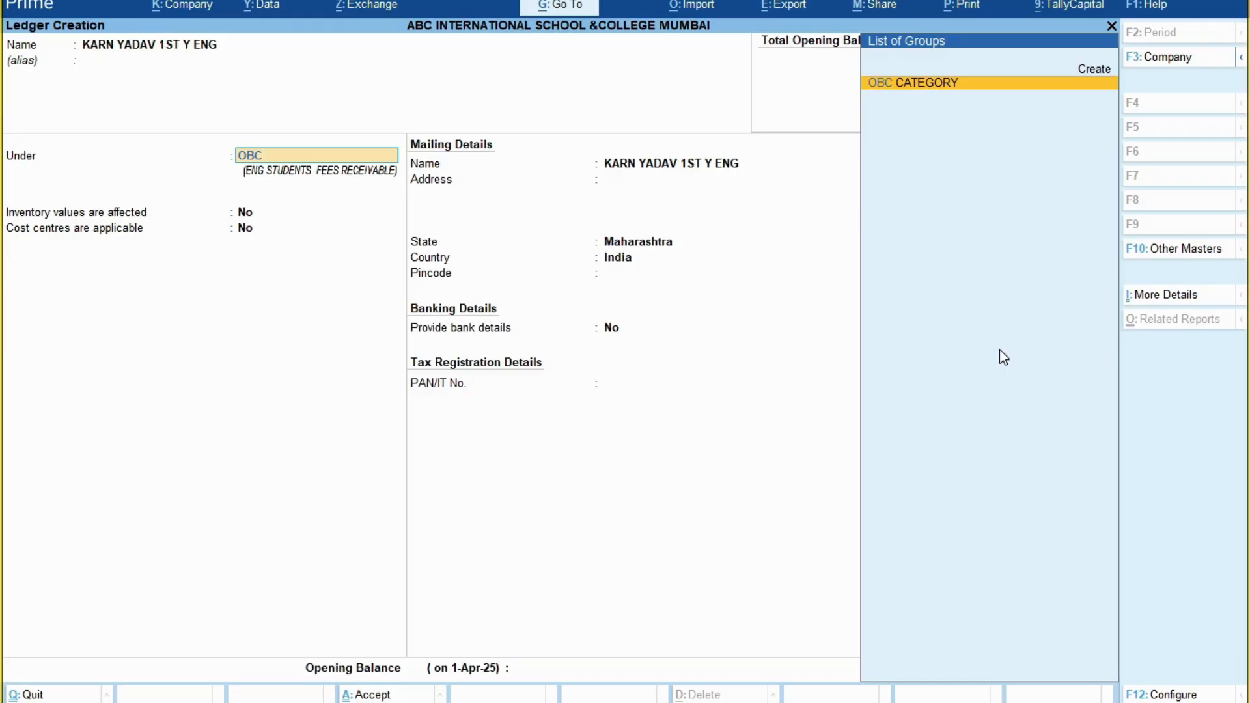
key(Return)
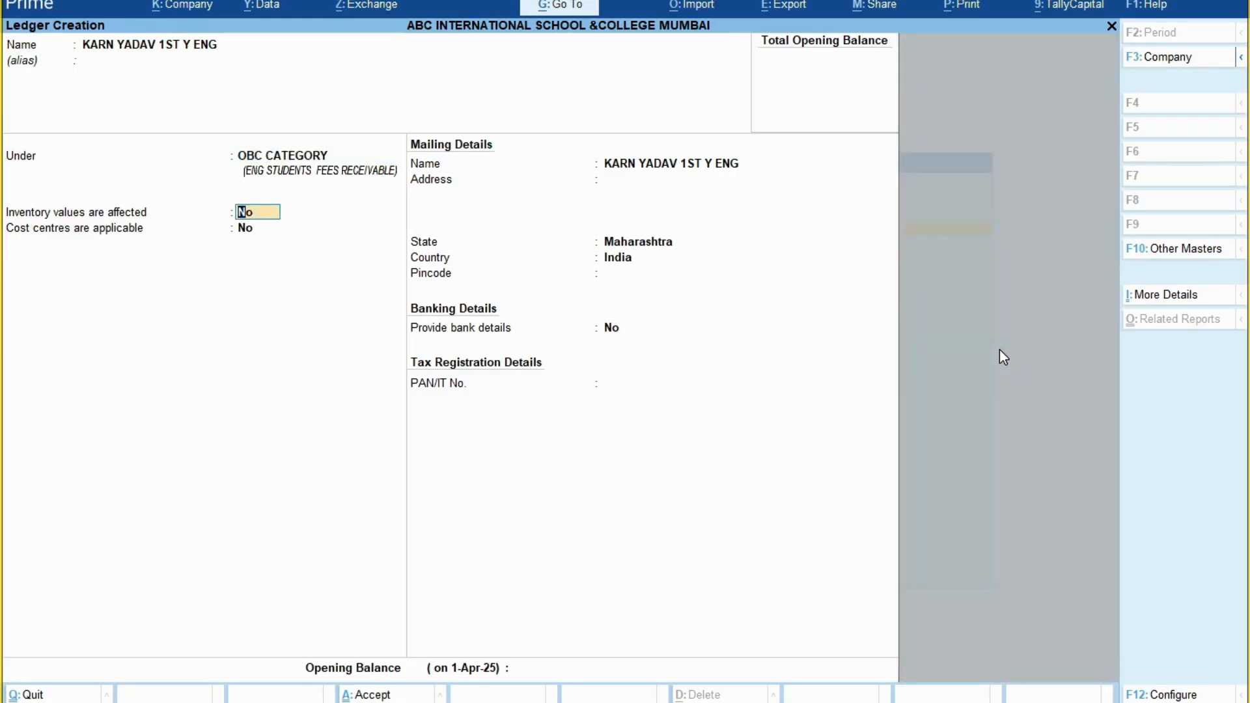
key(Return)
key(Return)
key(Return)
key(Return)
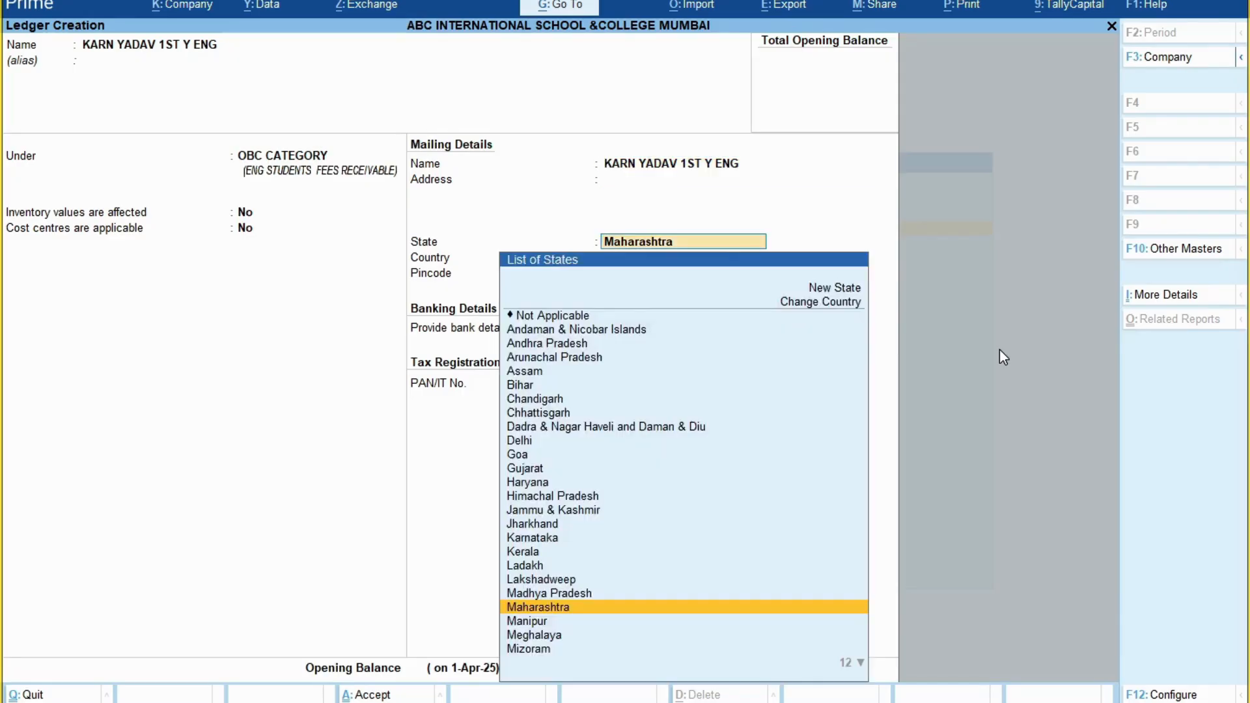
key(Return)
key(Return)
key(Return)
key(Return)
key(Return)
key(Return)
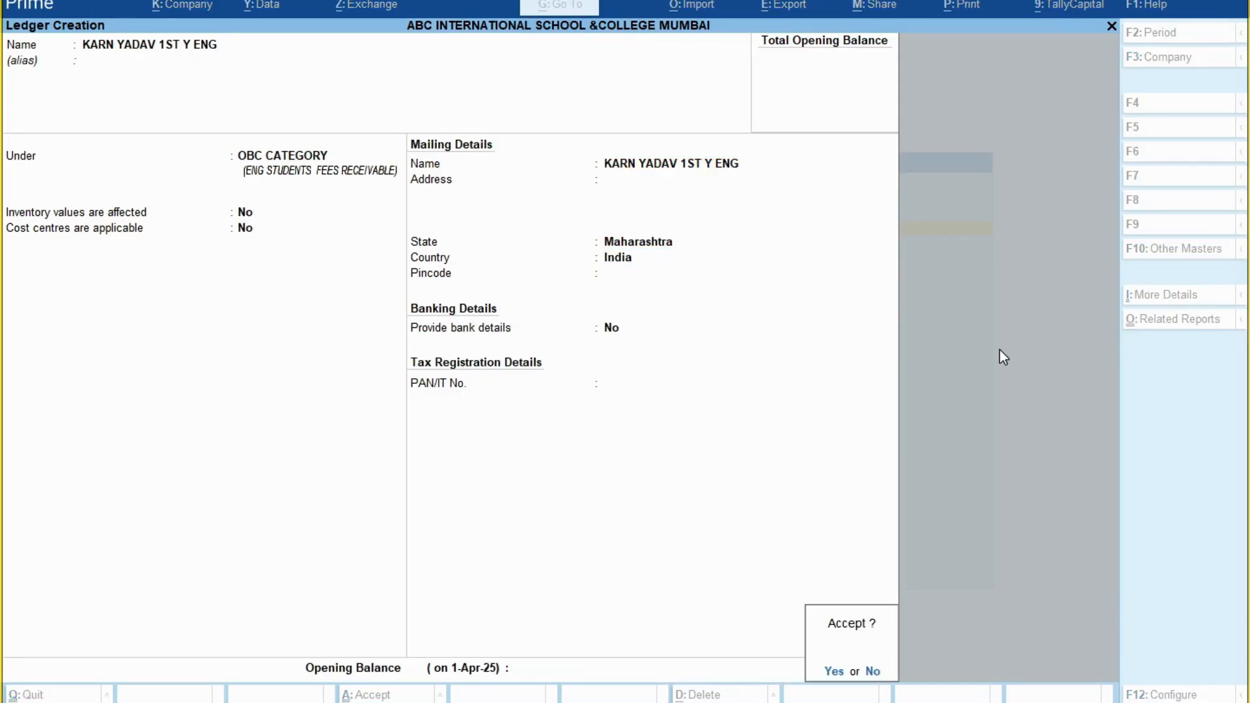
key(Return)
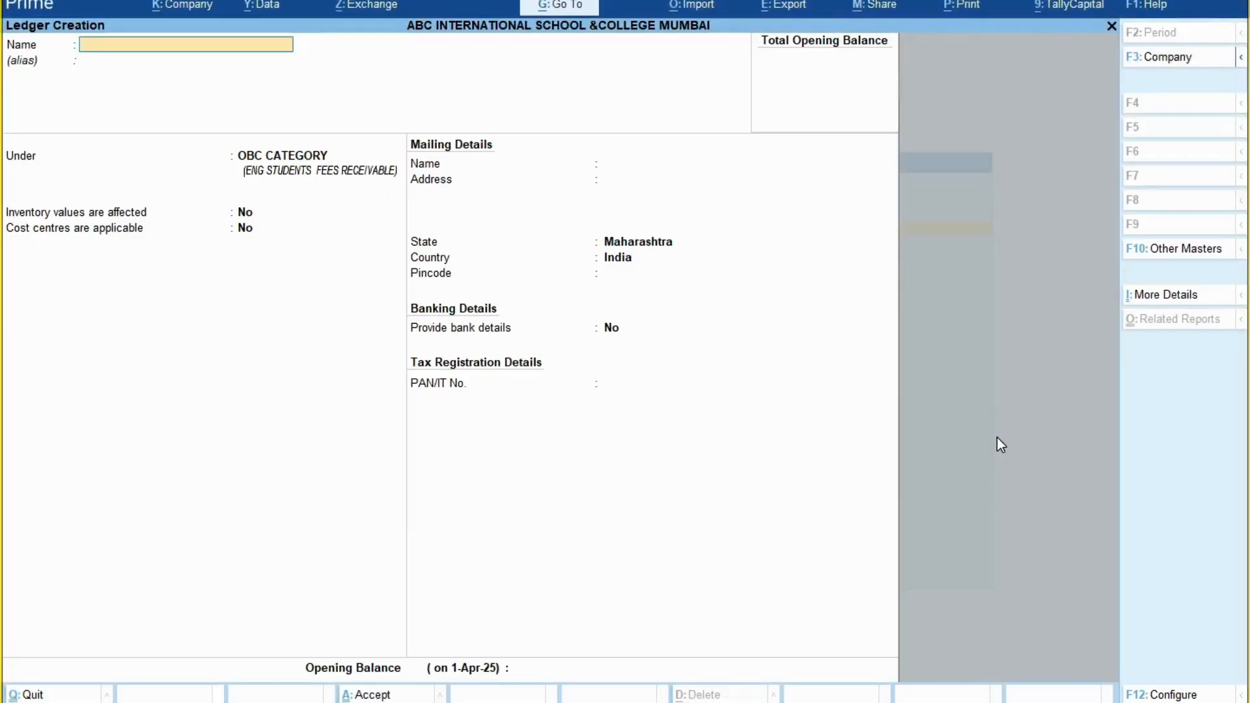
Name the next ledger with the second OBC category student's full name followed by 1ST YEAR ENG.
text(VIVEK MISHRA 1ST YE)
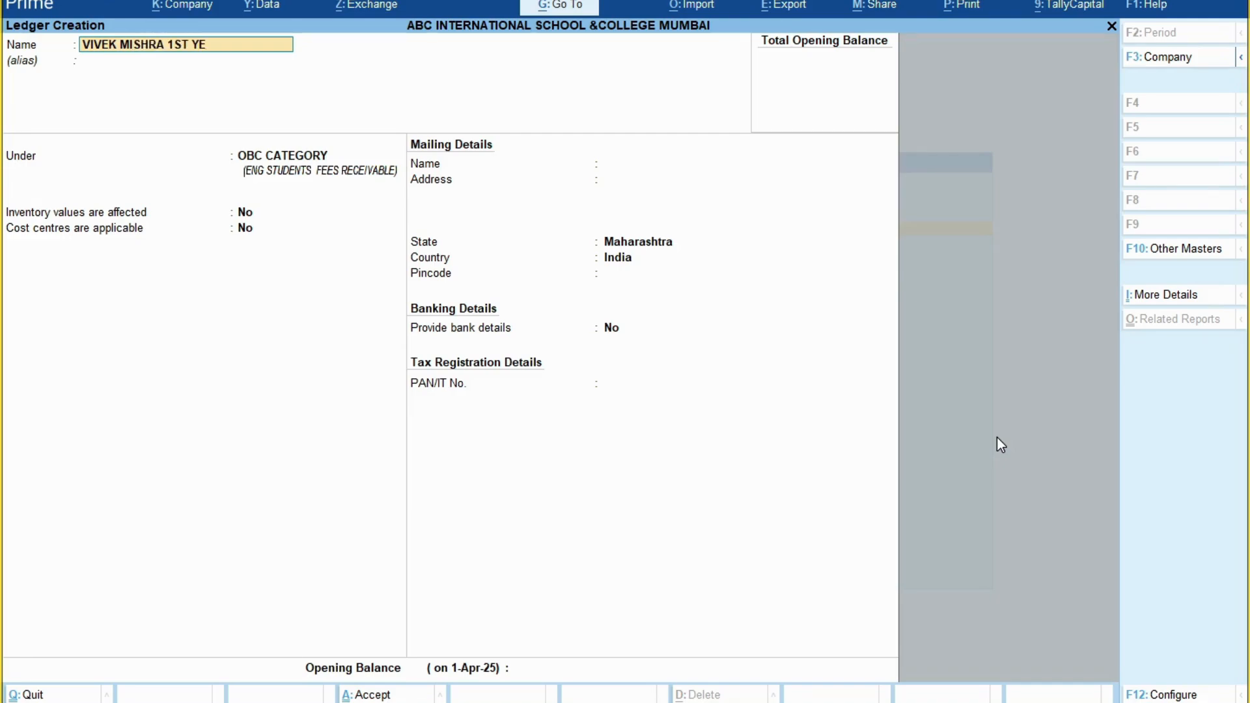
text(AR ENG)
key(Return)
Keep the second OBC student's ledger under OBC CATEGORY with default details and save it without an opening balance.
key(Return)
key(Return)
key(Return)
key(Return)
key(Return)
key(Return)
key(Return)
key(Return)
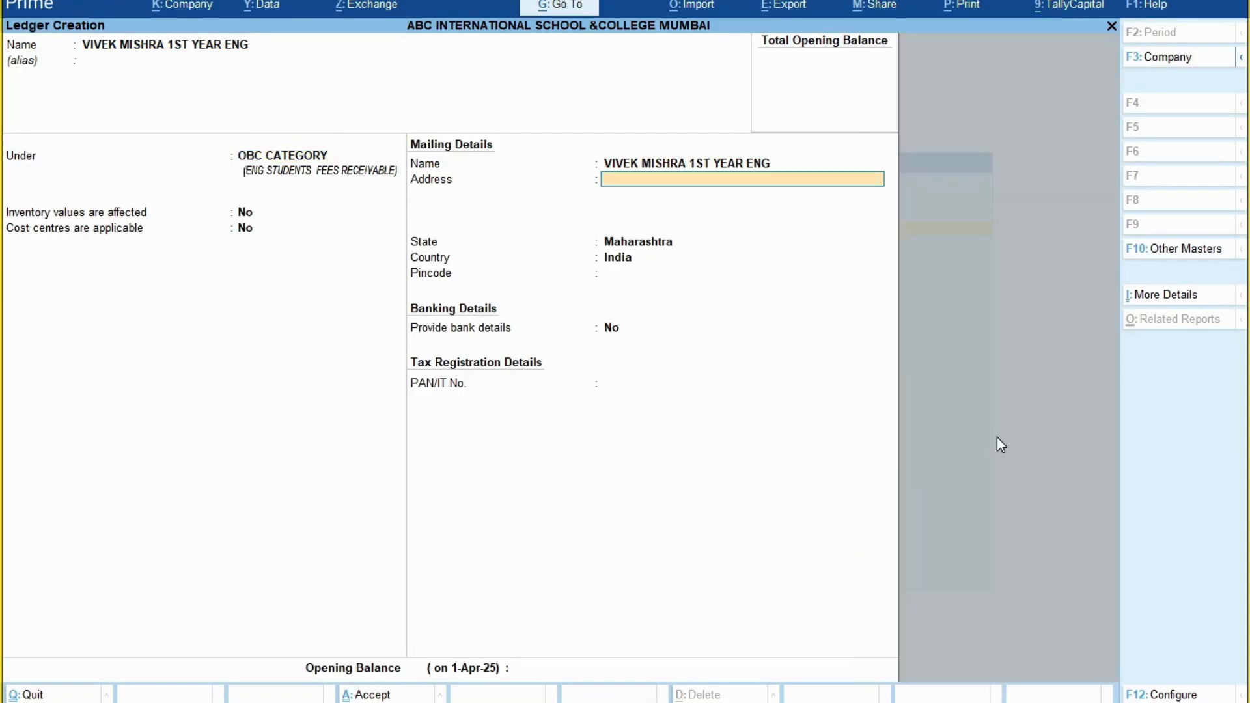
key(Return)
key(Return)
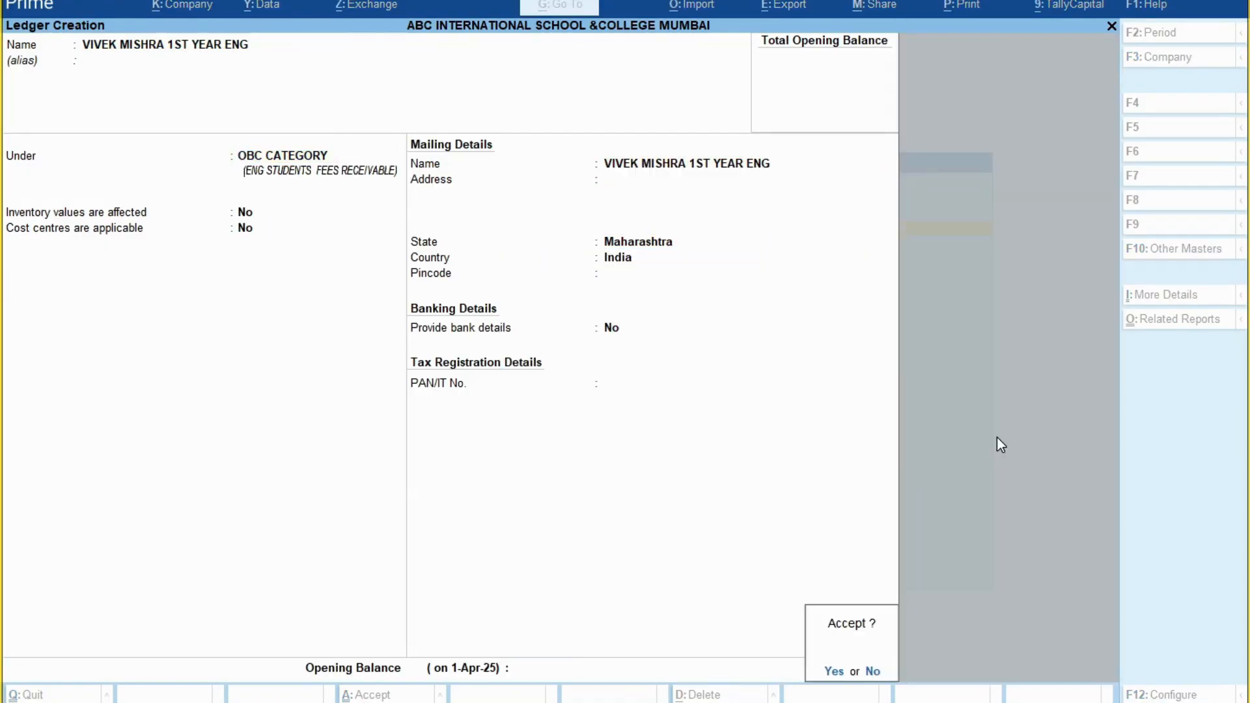
key(Return)
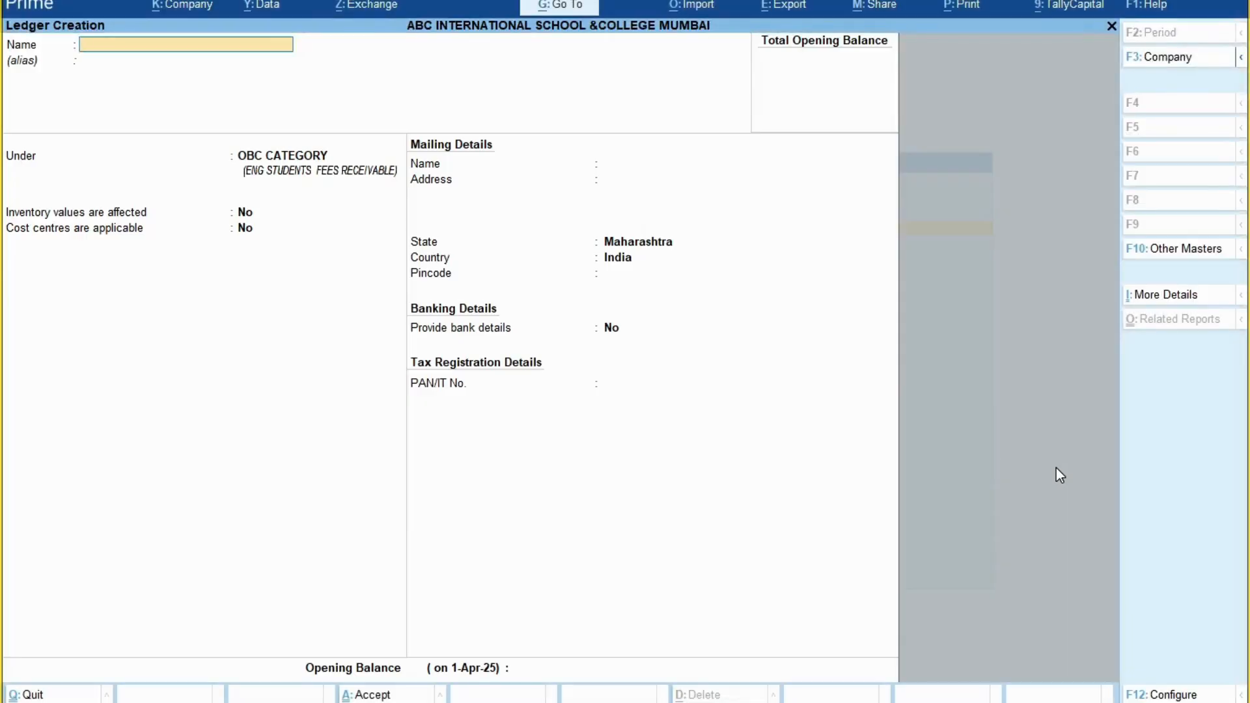
Create the third OBC student's ledger, named with the full name followed by 1ST EN, under OBC CATEGORY with default details and no opening balance.
text(AKASH REDDY 1ST EN)
key(Return)
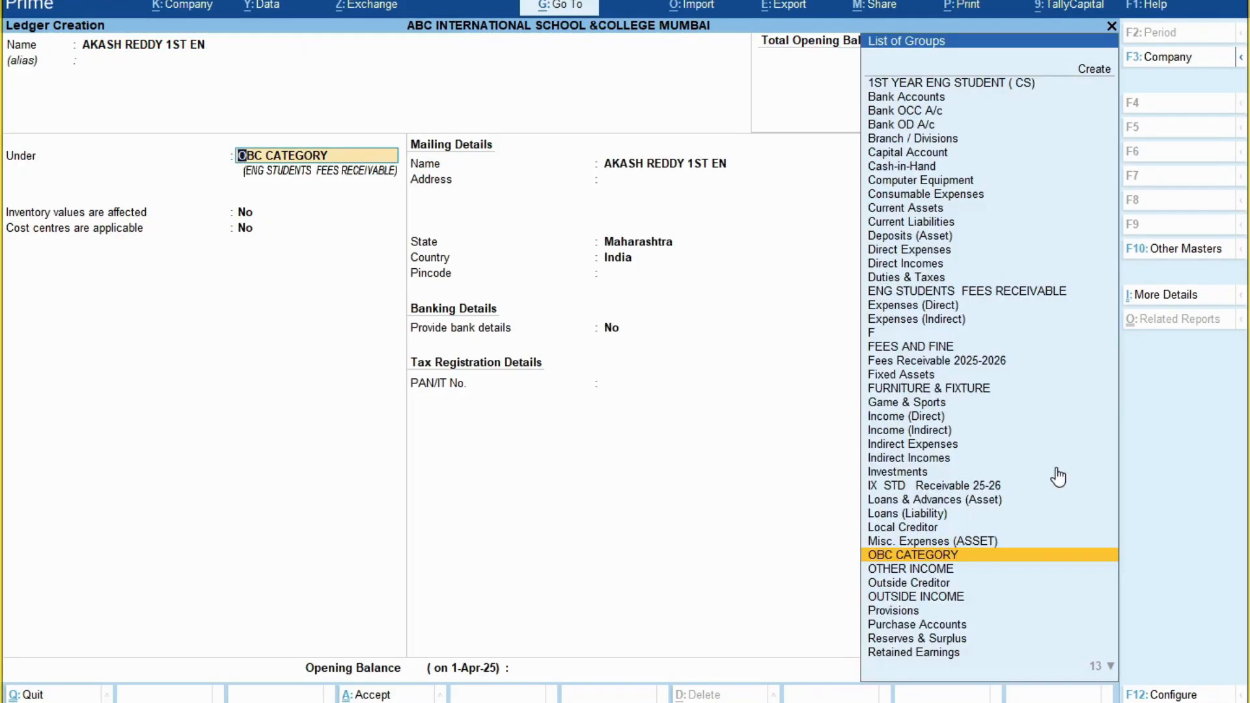
key(Return)
key(Return)
key(Return)
key(Return)
key(Return)
key(Return)
key(Return)
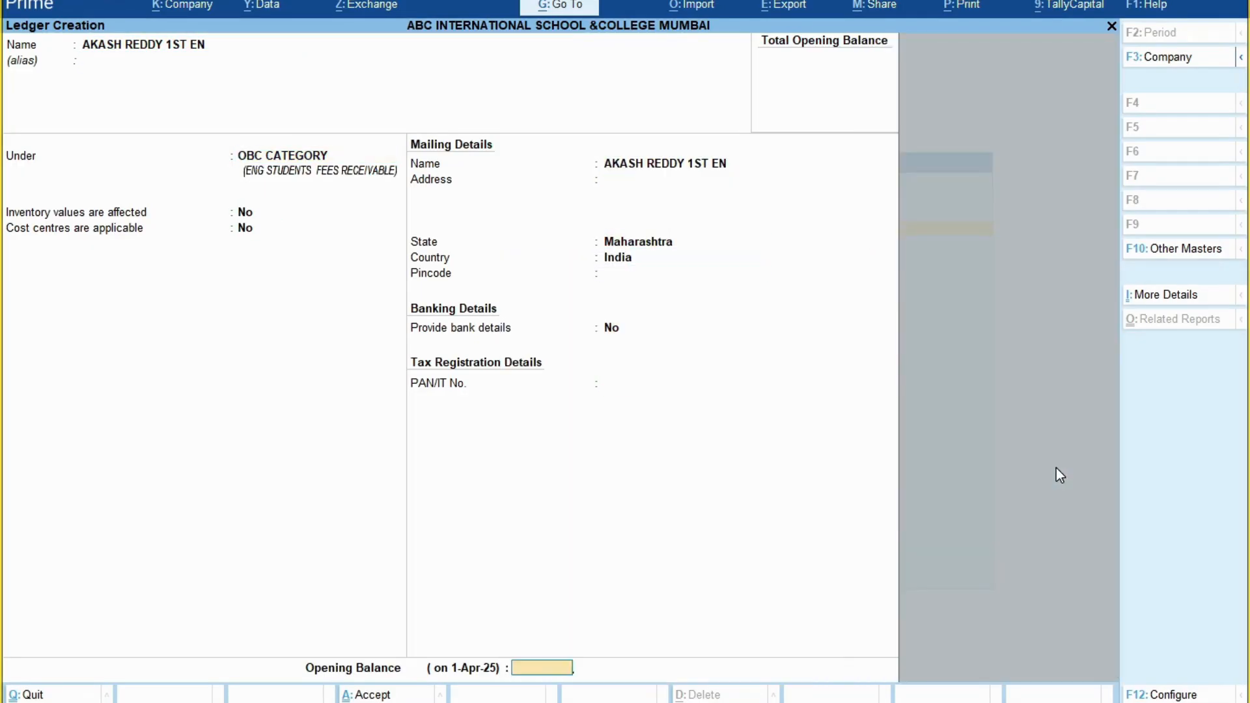
key(Return)
key(Return)
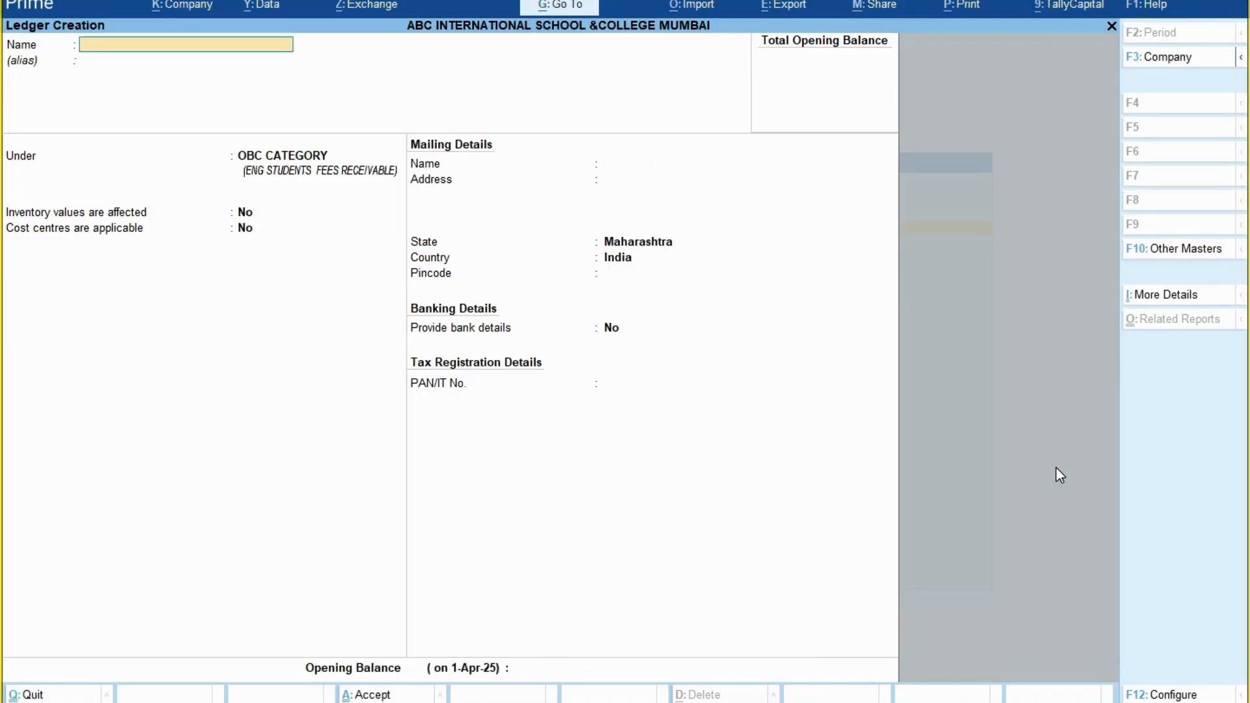
Check the student list and name the next ledger with the fourth OBC category student's full name.
key(alt+Tab)
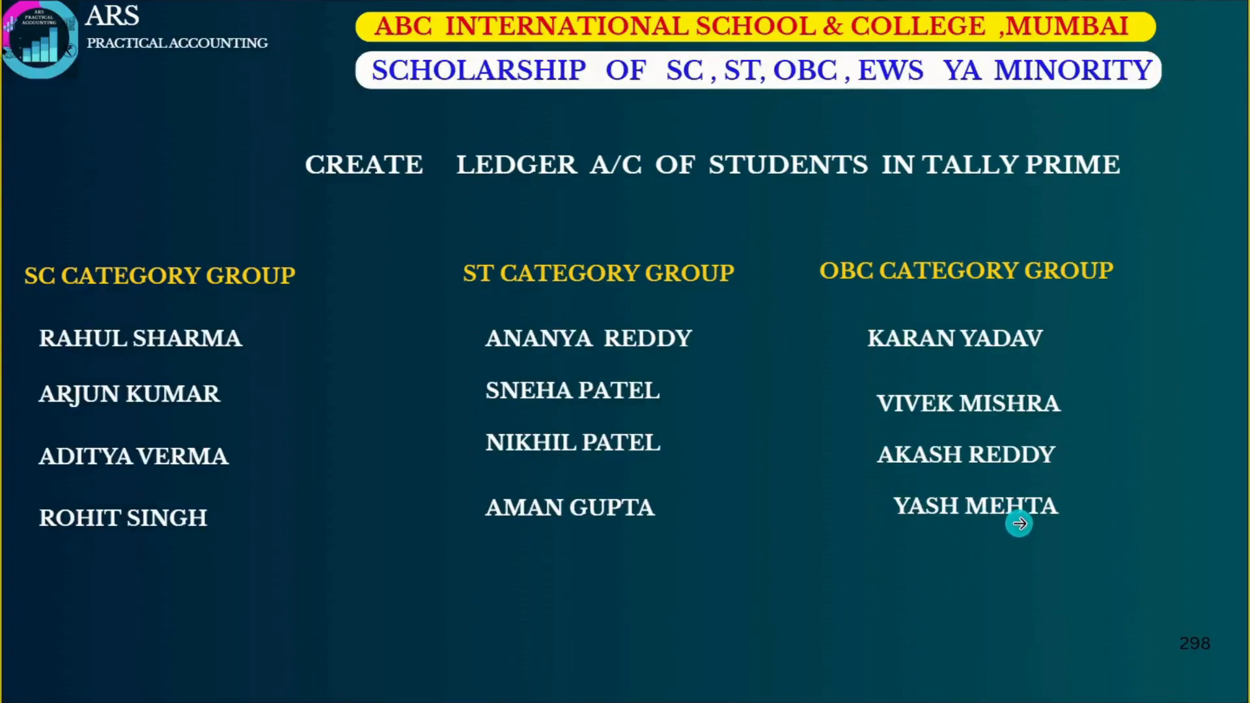
key(alt+Tab)
text(YE)
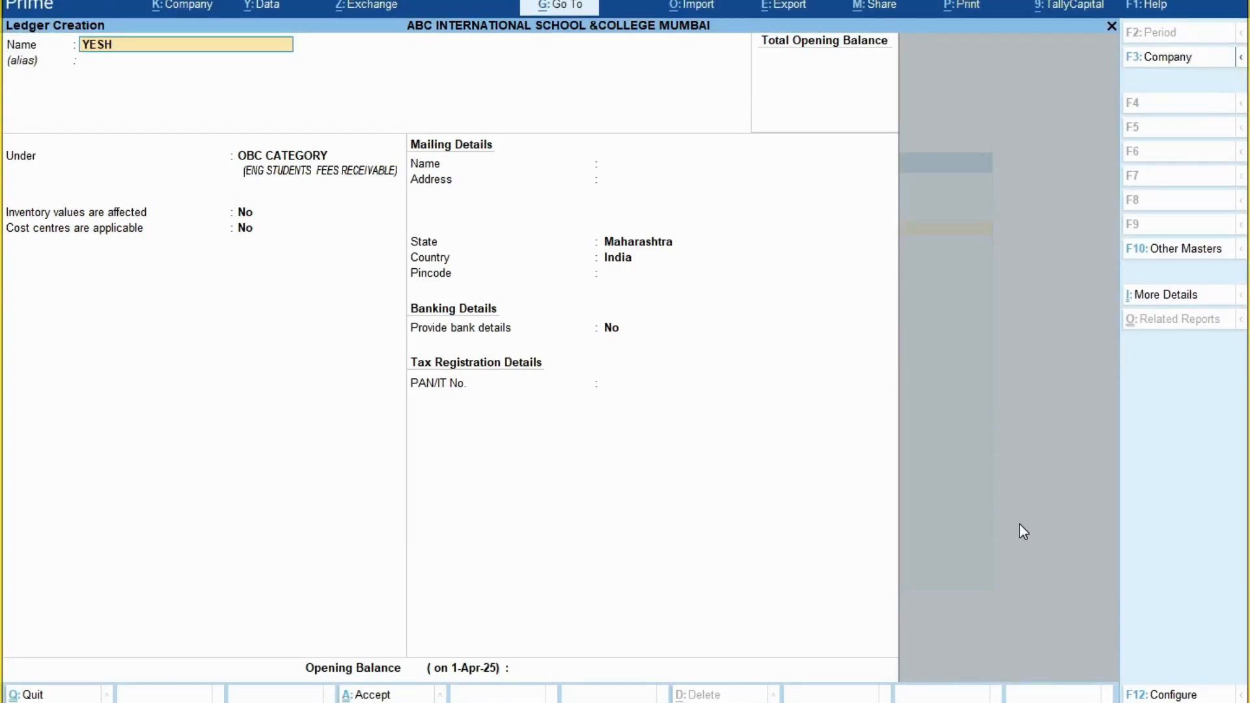
text(SH MEHATA)
key(Return)
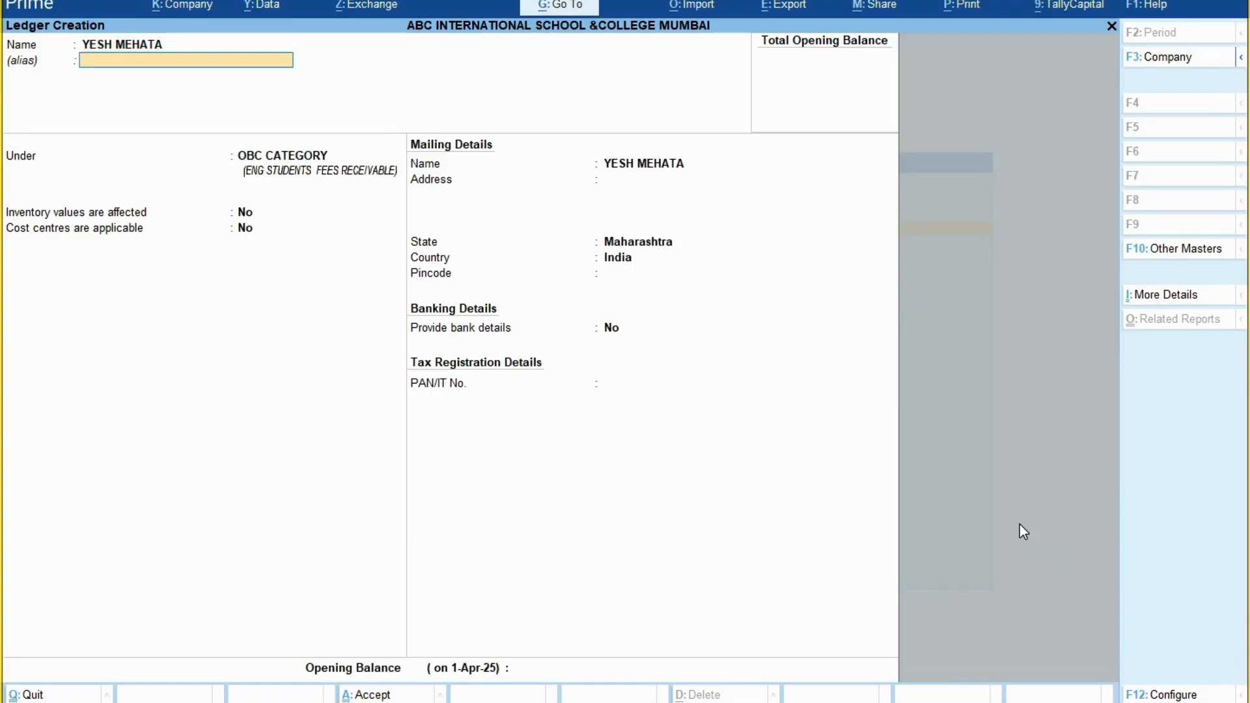
Keep the fourth OBC student's ledger under OBC CATEGORY with default details and save it without an opening balance.
key(Return)
key(Return)
key(Return)
key(Return)
key(Return)
key(Return)
key(Return)
key(Return)
key(Return)
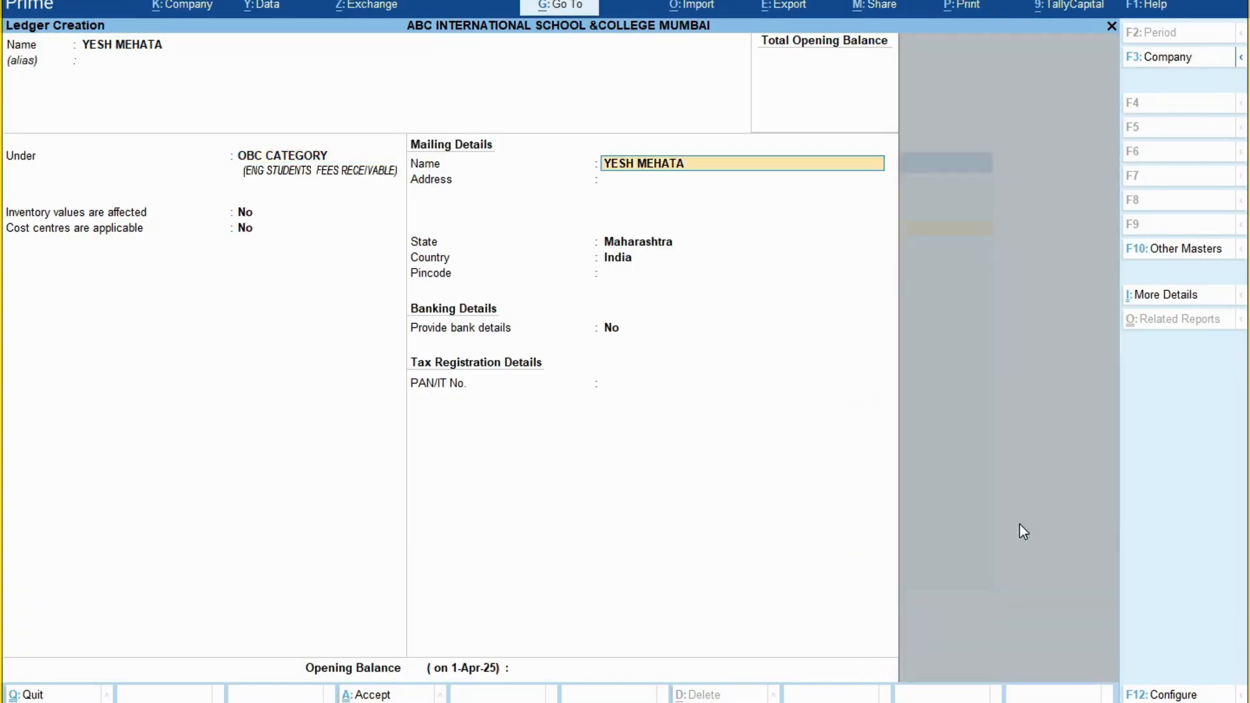
key(Return)
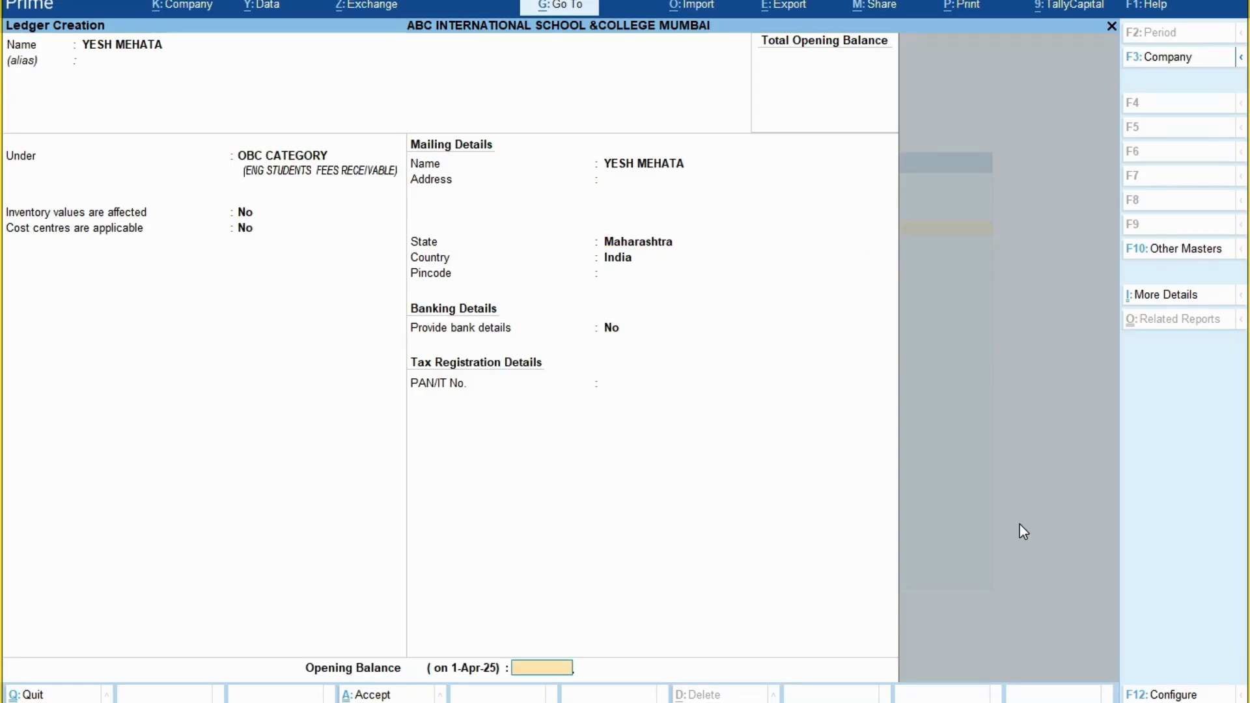
key(Return)
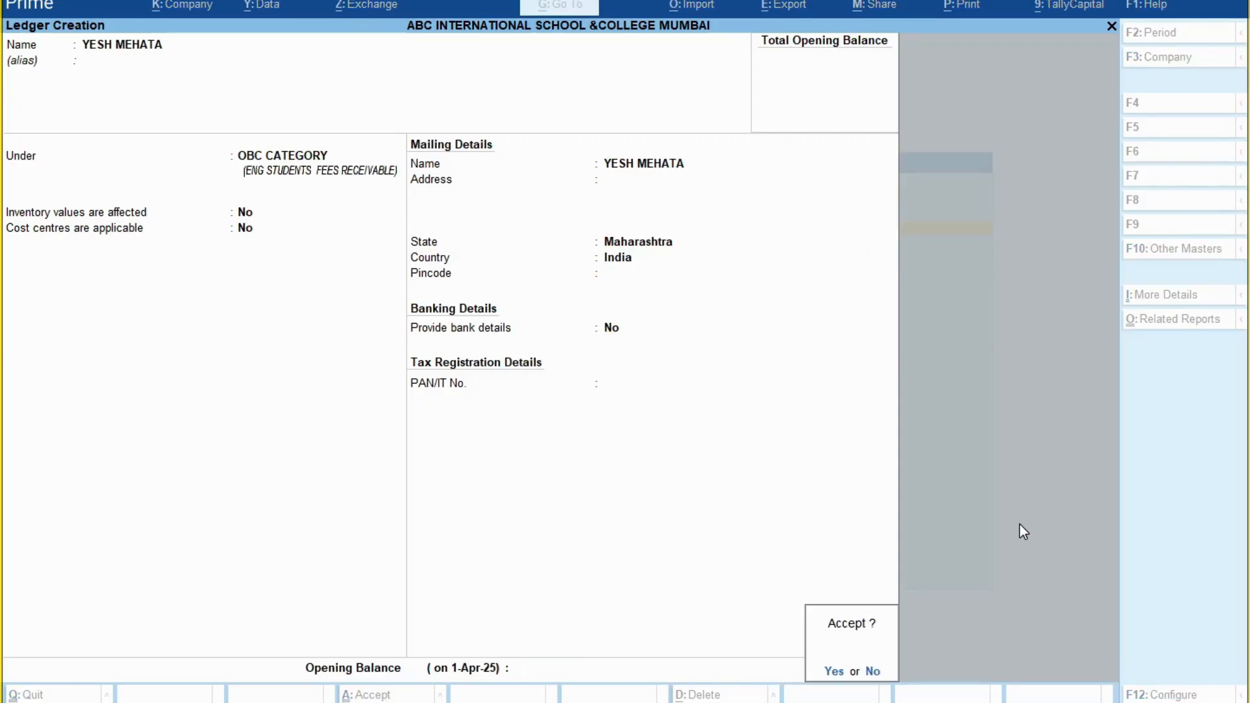
key(Return)
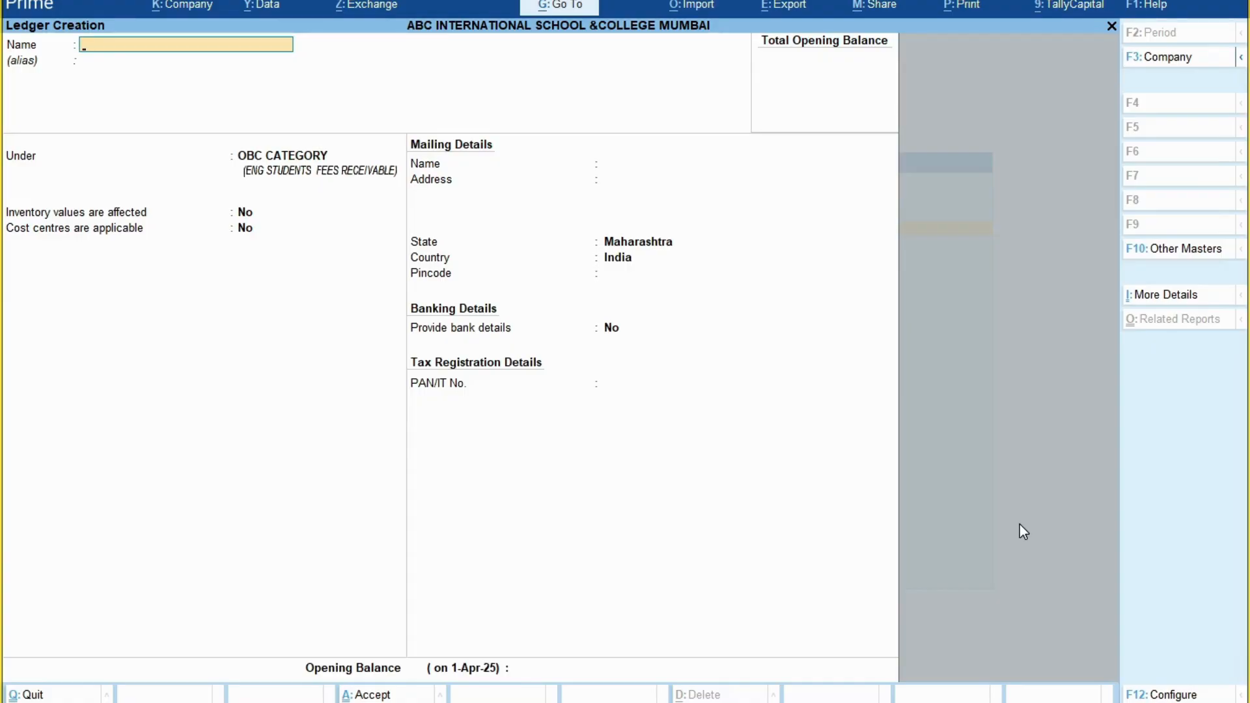
Leave ledger creation and open the list of ledgers in the Chart of Accounts.
key(Escape)
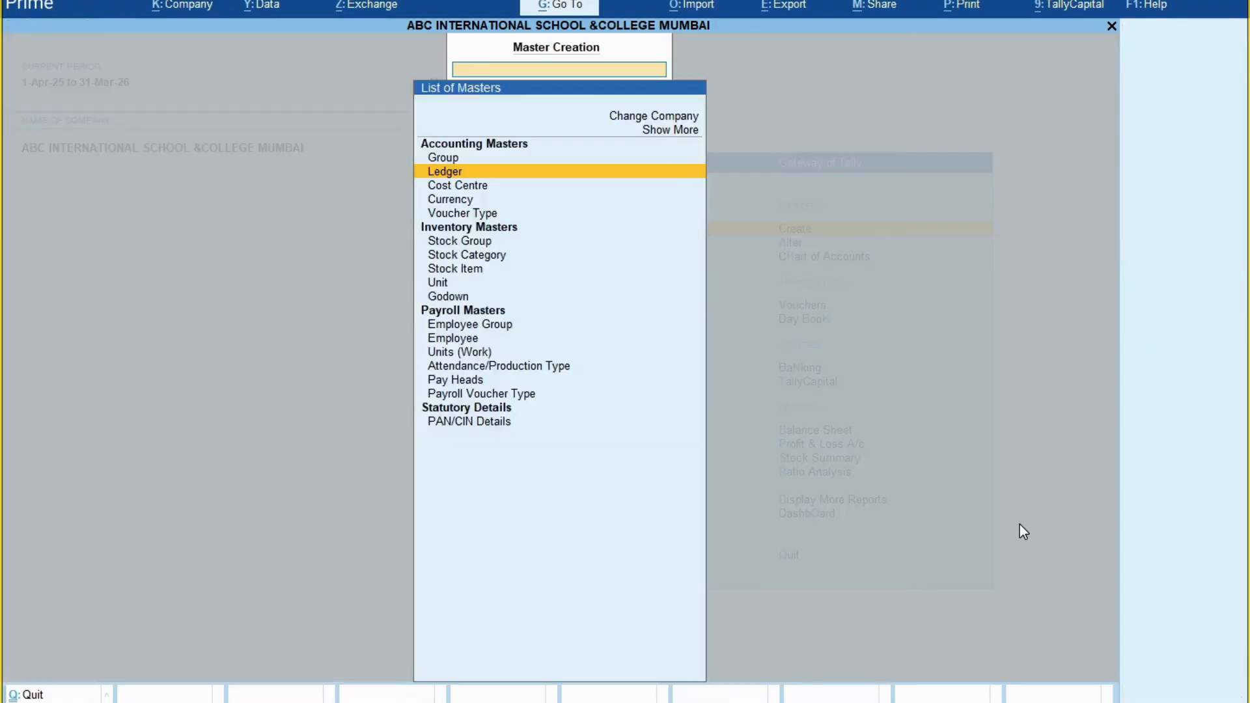
key(Escape)
key(Down)
key(Down)
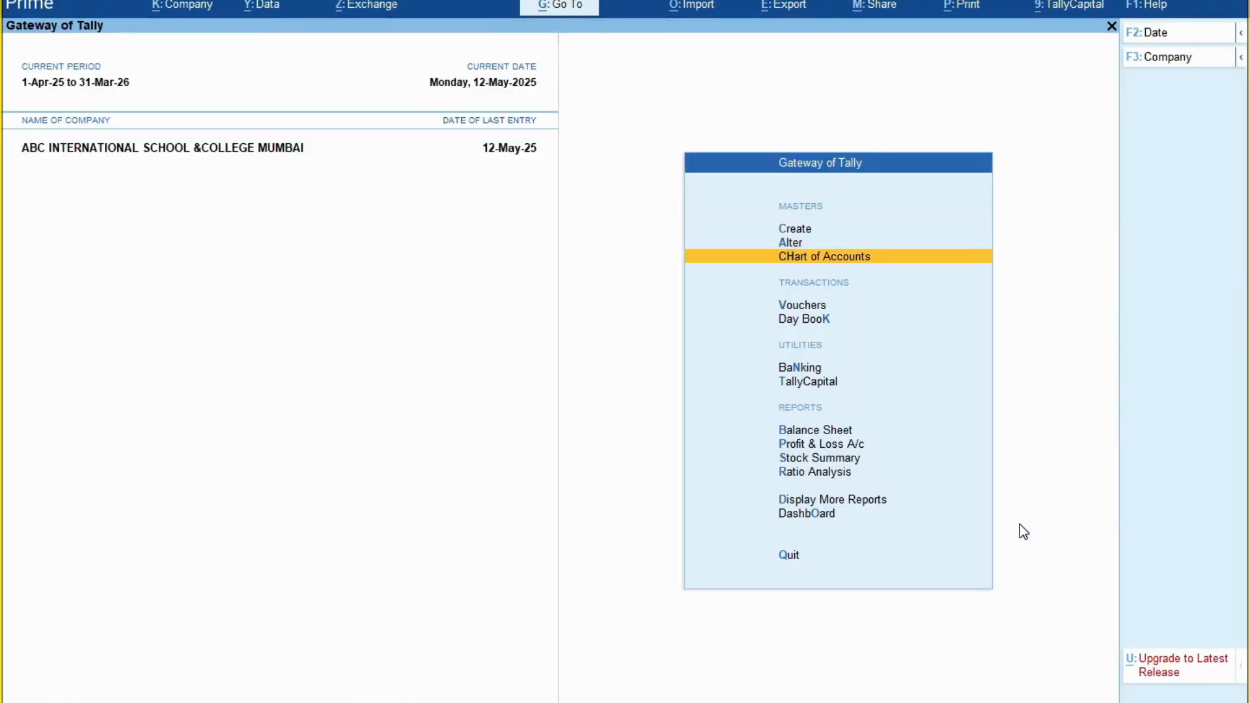
key(Return)
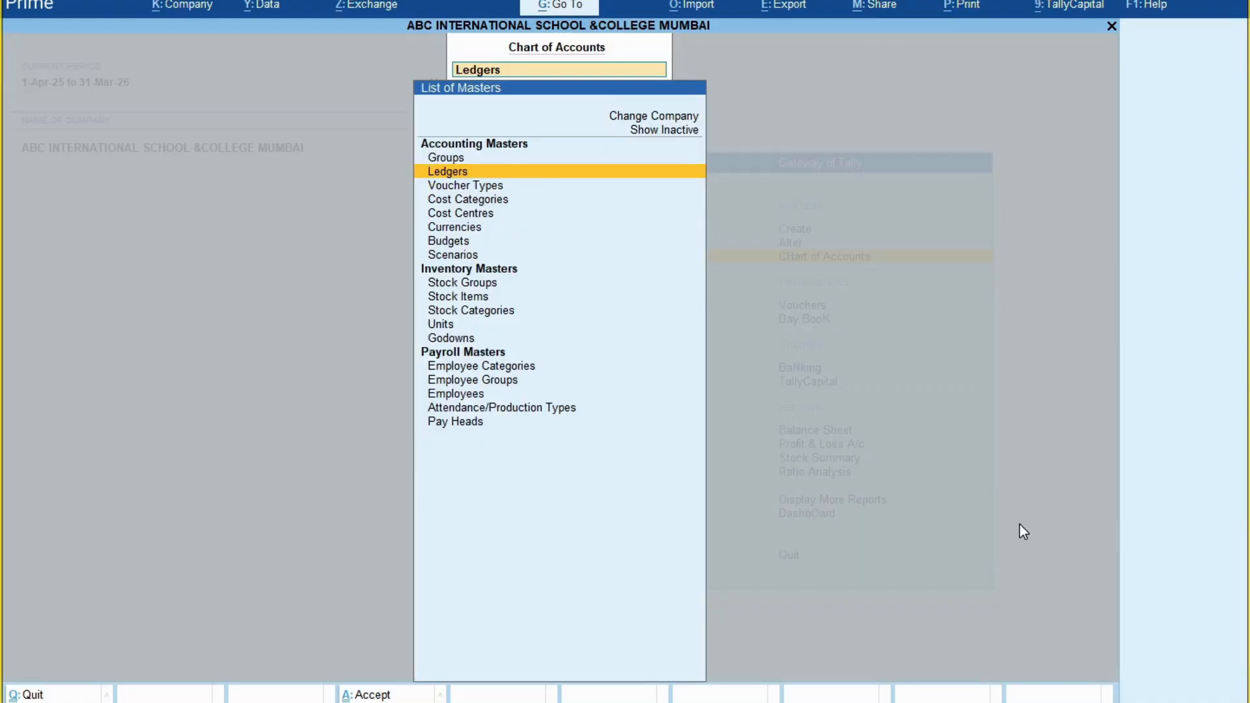
key(Up)
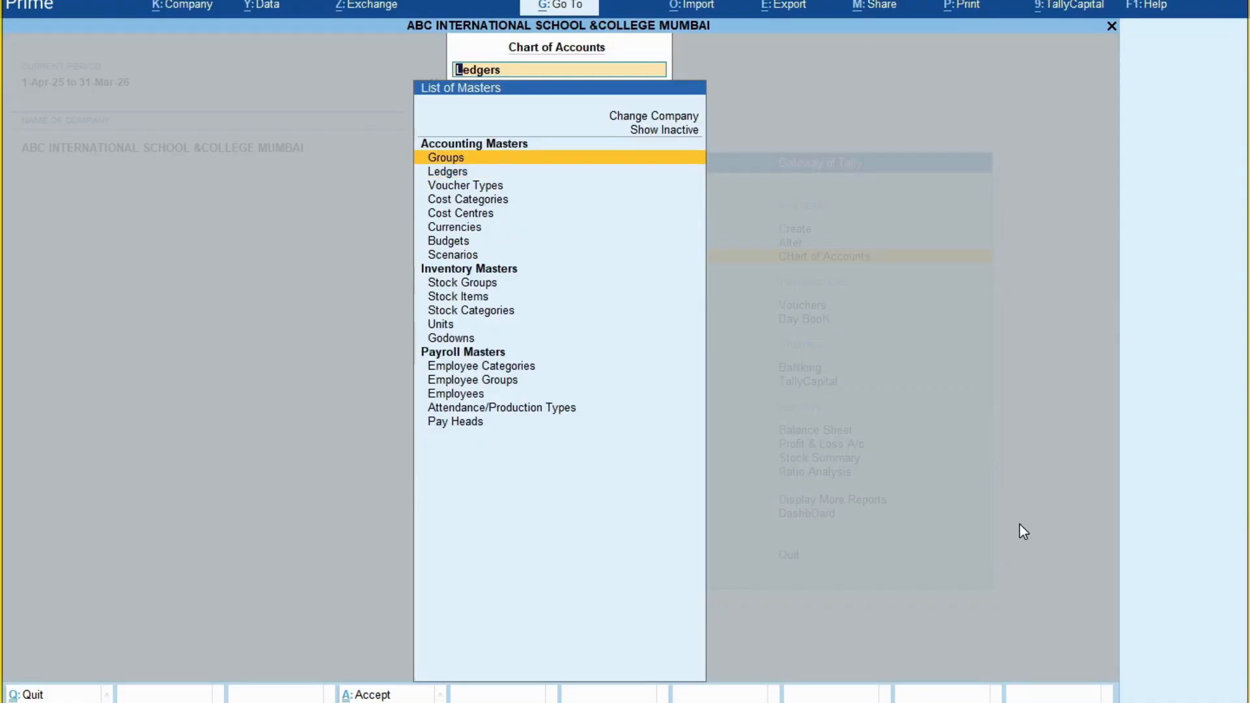
key(Down)
key(Return)
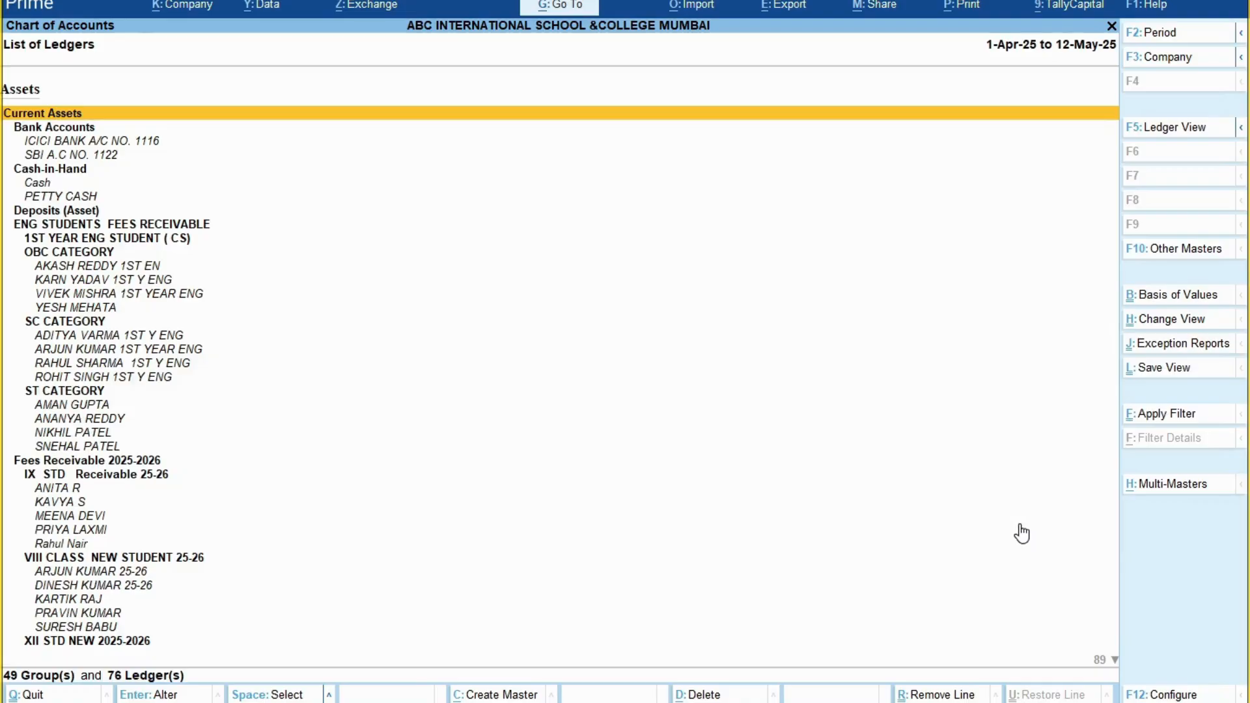
Review the student ledgers grouped under OBC CATEGORY, SC CATEGORY and ST CATEGORY in the list of ledgers.
key(Down)
key(Down)
key(Down)
key(Down)
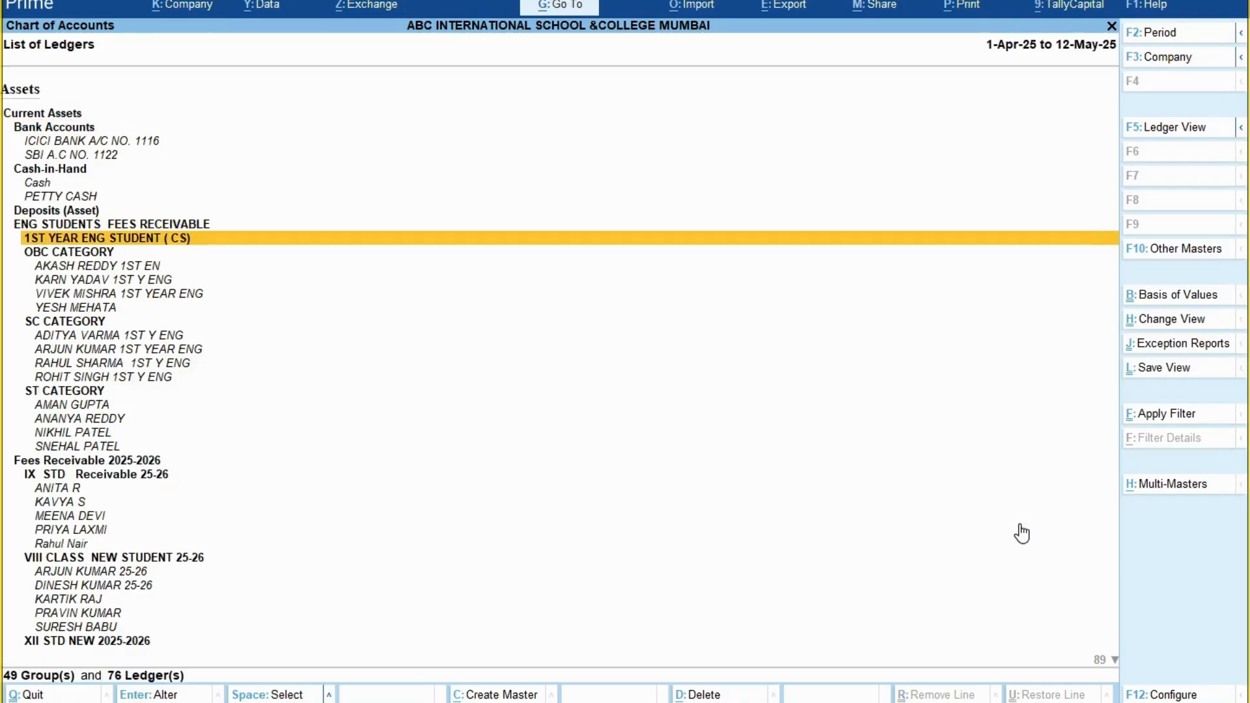
key(Down)
key(Down)
key(Down)
key(Down)
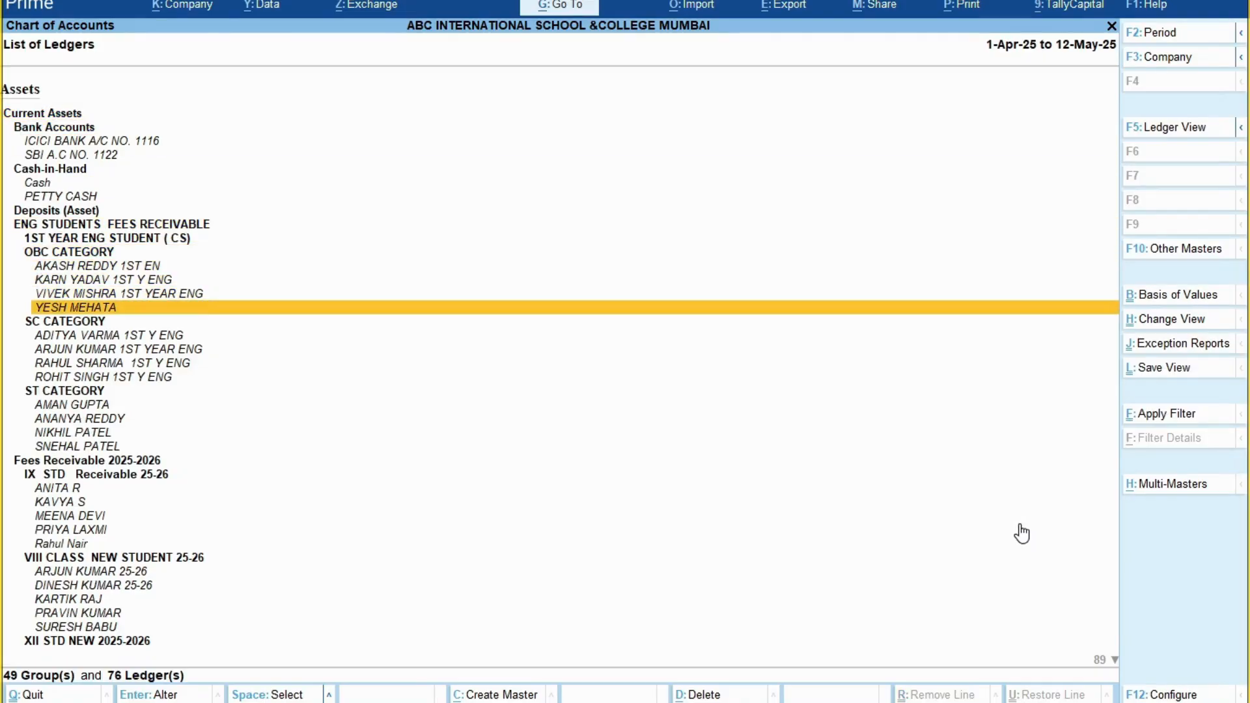
key(Up)
key(Up)
key(Up)
key(Up)
key(Down)
key(Down)
key(Down)
key(Down)
key(Down)
key(Down)
key(Down)
key(Down)
key(Down)
key(Down)
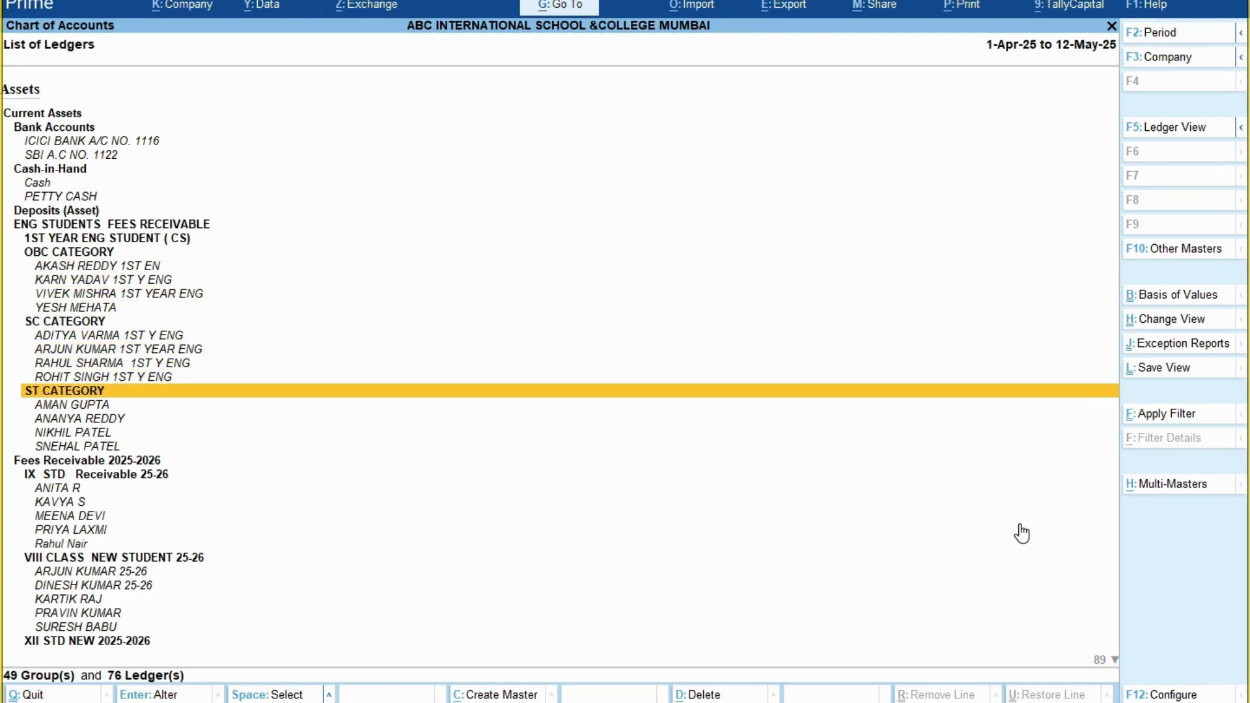
key(Down)
key(Down)
key(Down)
key(Down)
Compare the student list slide with the ledgers under ENG STUDENTS FEES RECEIVABLE, from the main group down through OBC CATEGORY.
key(alt+Tab)
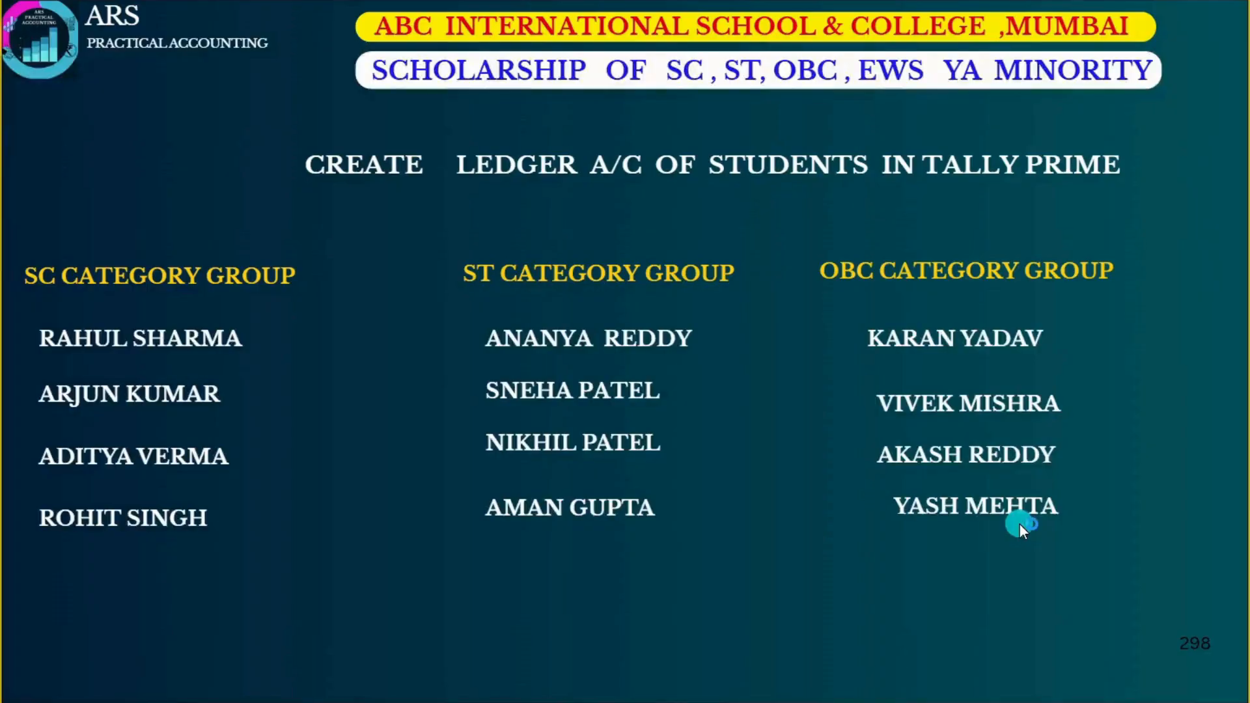
key(alt+Tab)
key(Up)
key(Up)
key(Up)
key(Up)
key(Up)
key(Up)
key(Up)
key(Up)
key(Up)
key(Up)
key(Up)
key(Up)
key(Up)
key(Up)
key(Up)
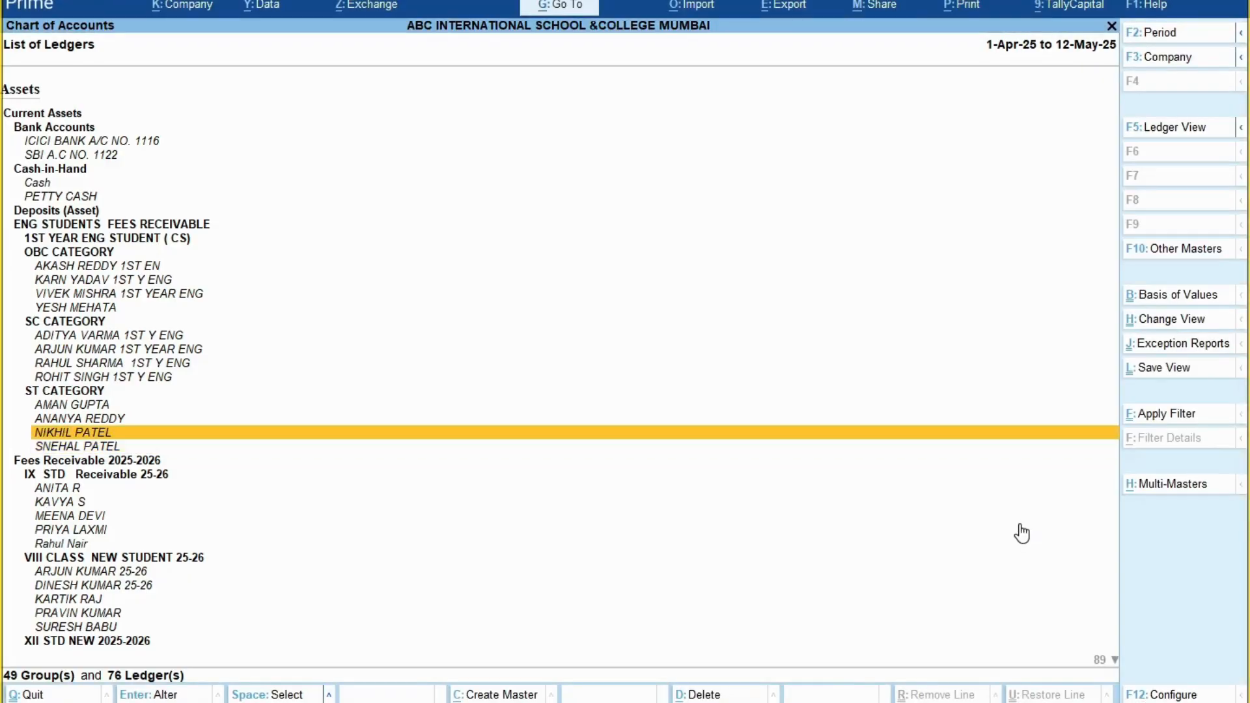
key(Up)
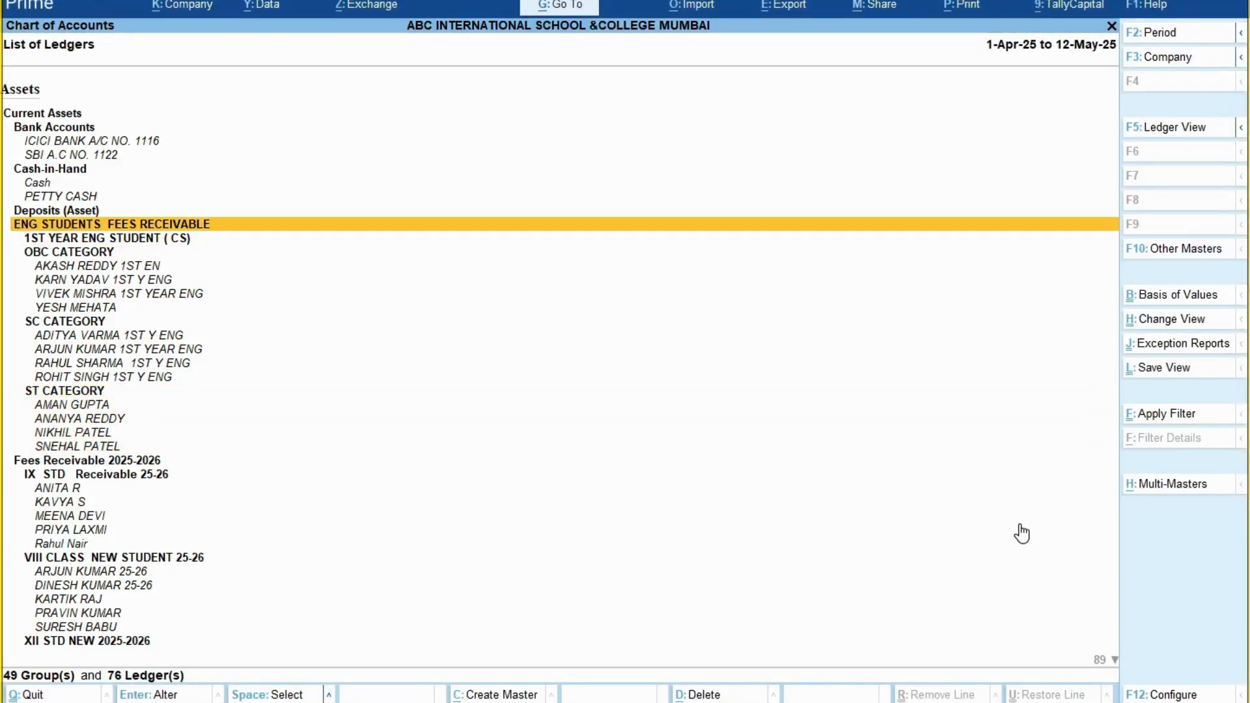
key(Down)
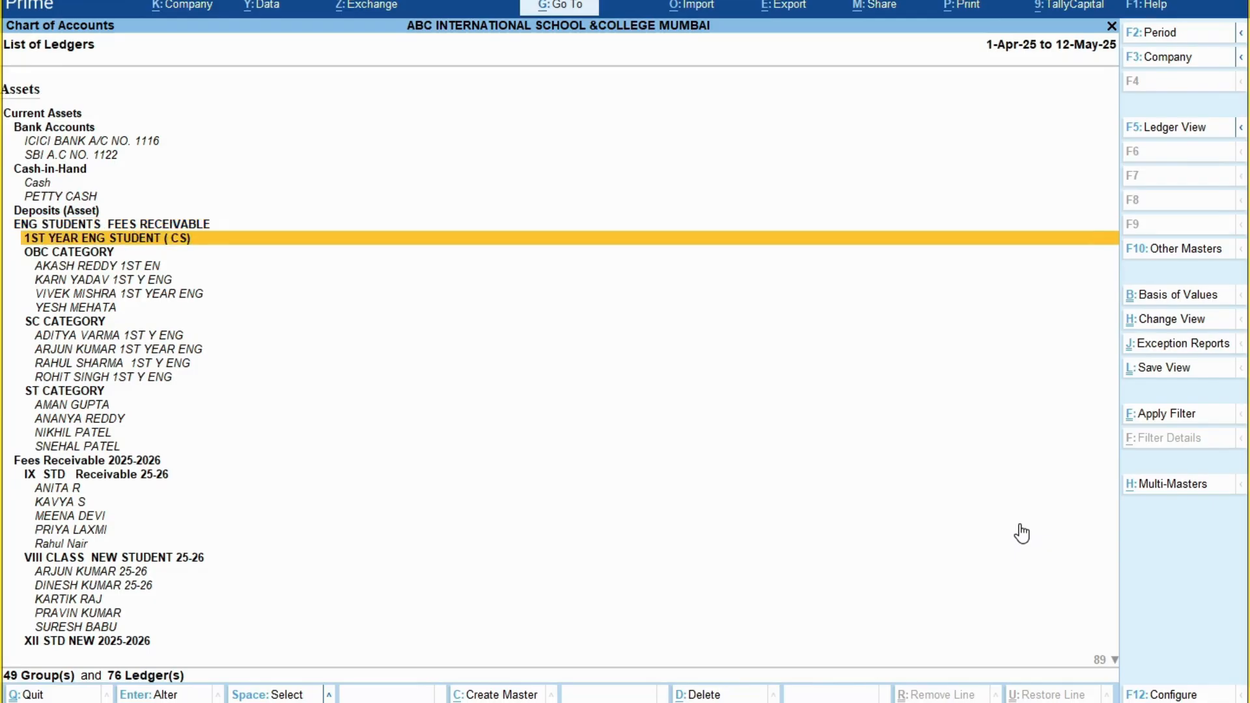
key(Down)
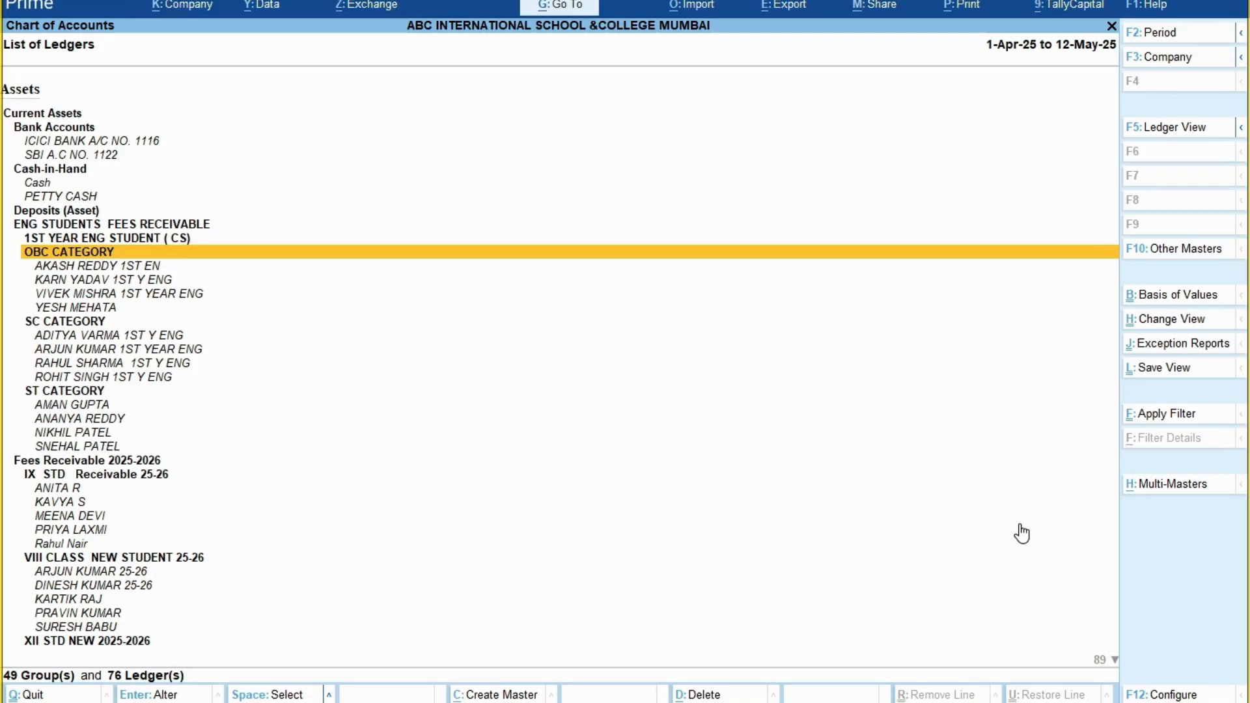
key(Down)
key(Down)
key(Down)
key(Down)
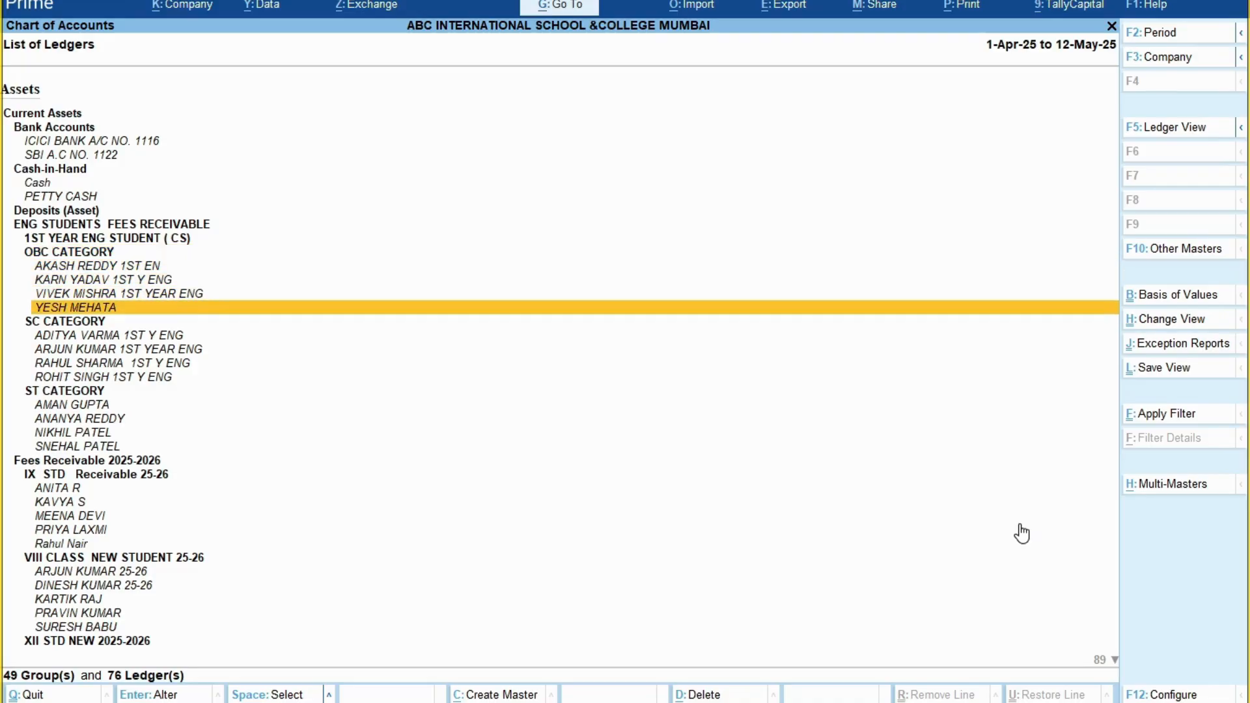
Close the Chart of Accounts and check the journal entry slide for each student's tuition fee debit and the income account credit.
key(Escape)
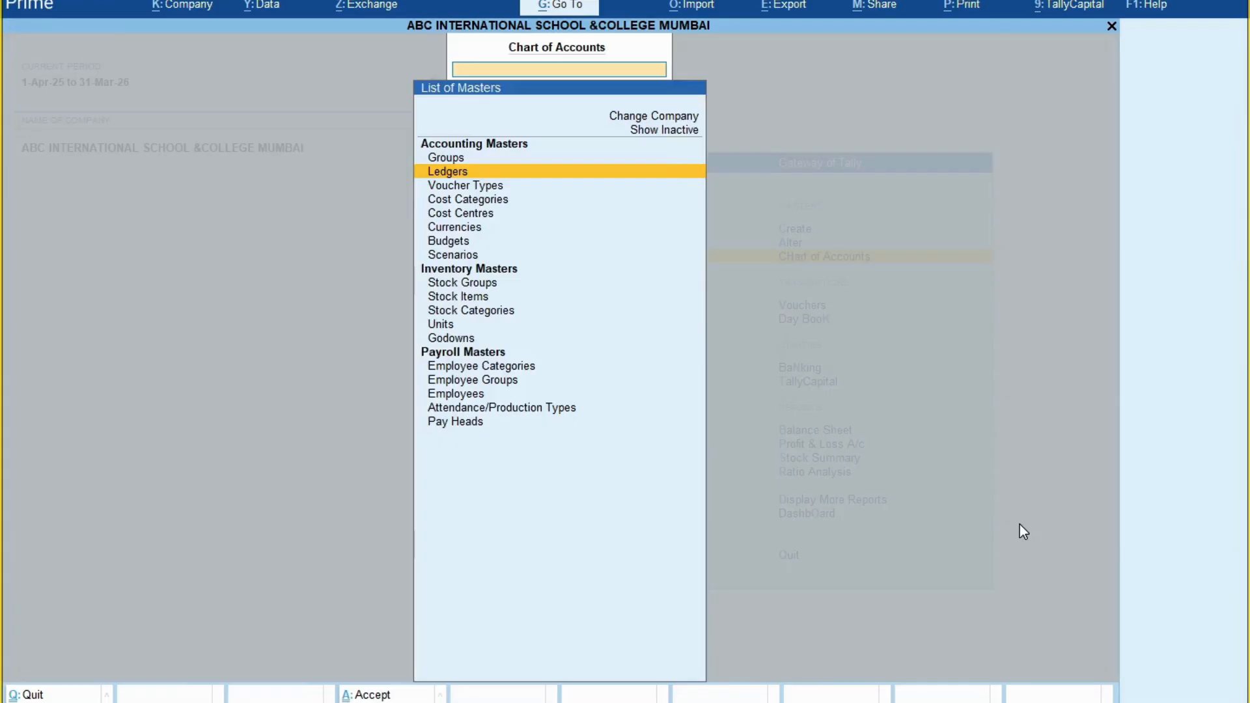
key(Escape)
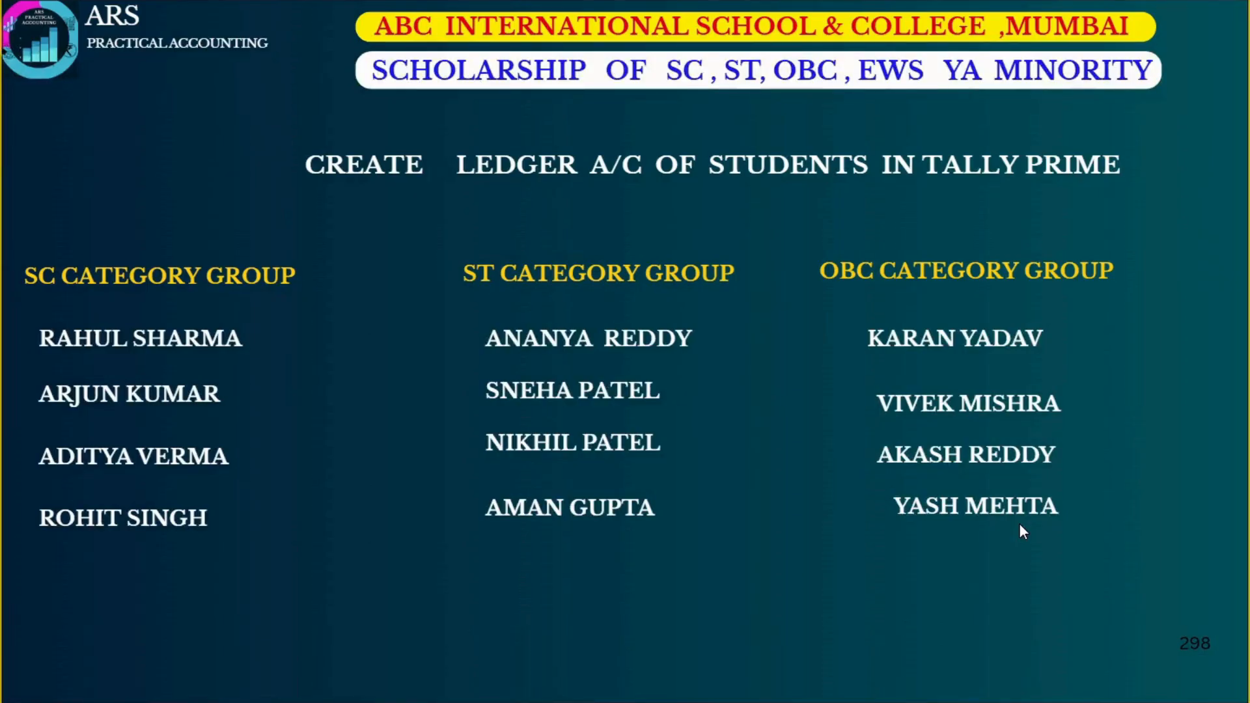
key(Right)
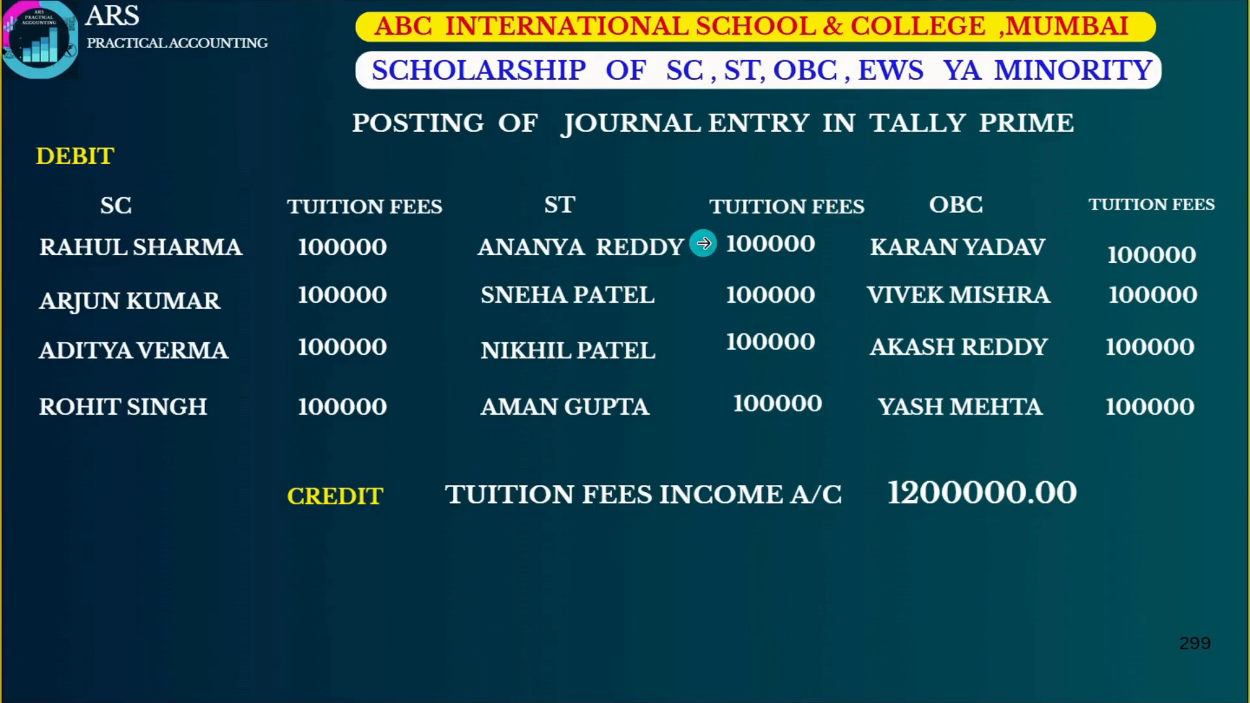
key(alt+Tab)
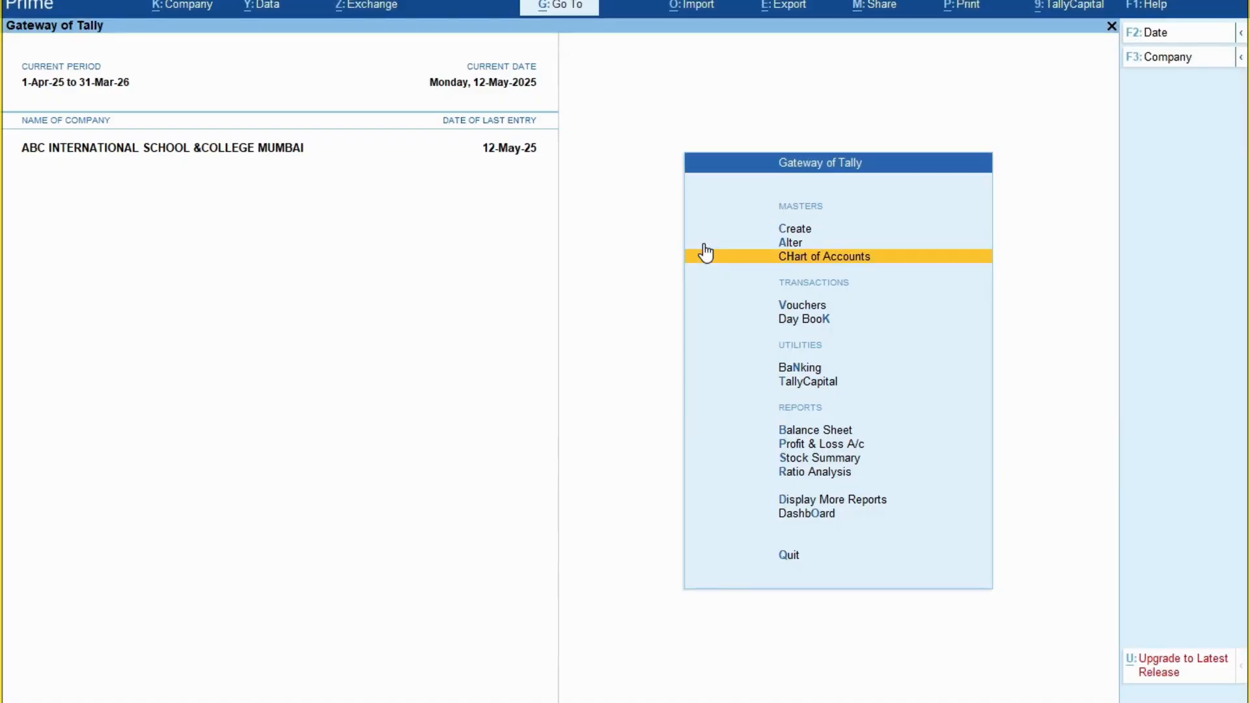
Start a new accounting voucher and change its type to JOURNAL VOUCHER.
key(Down)
key(Down)
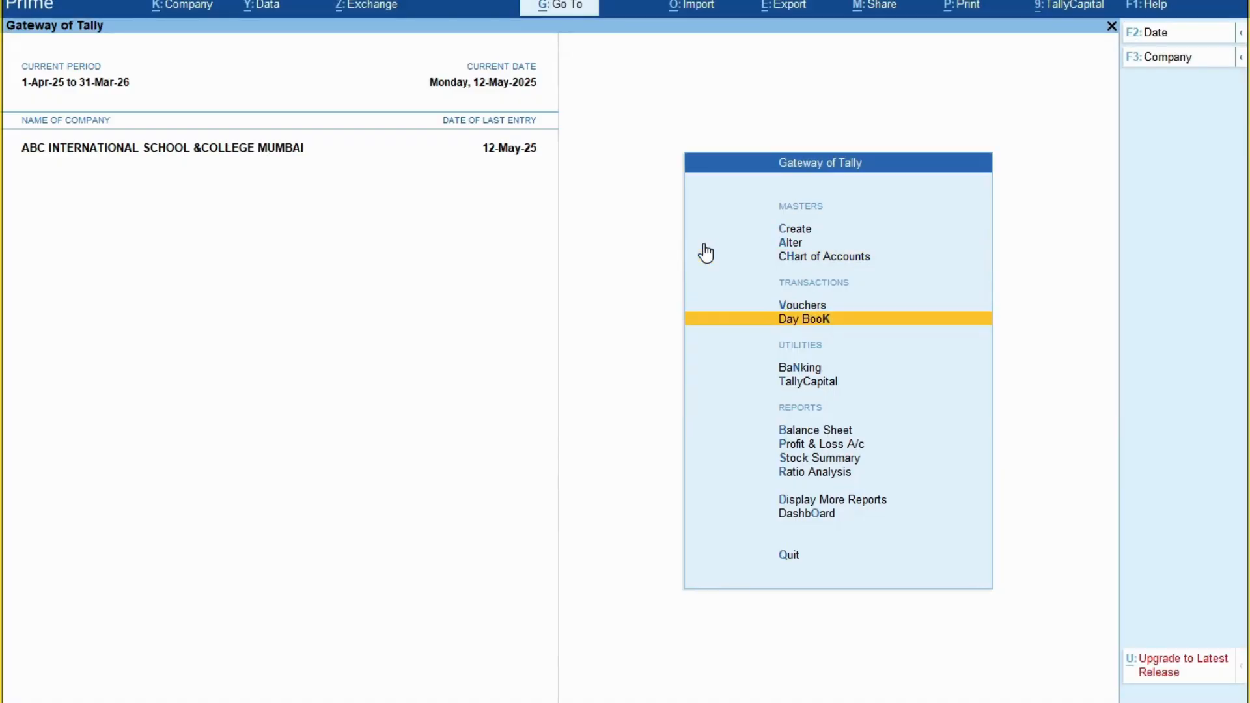
key(Up)
key(Return)
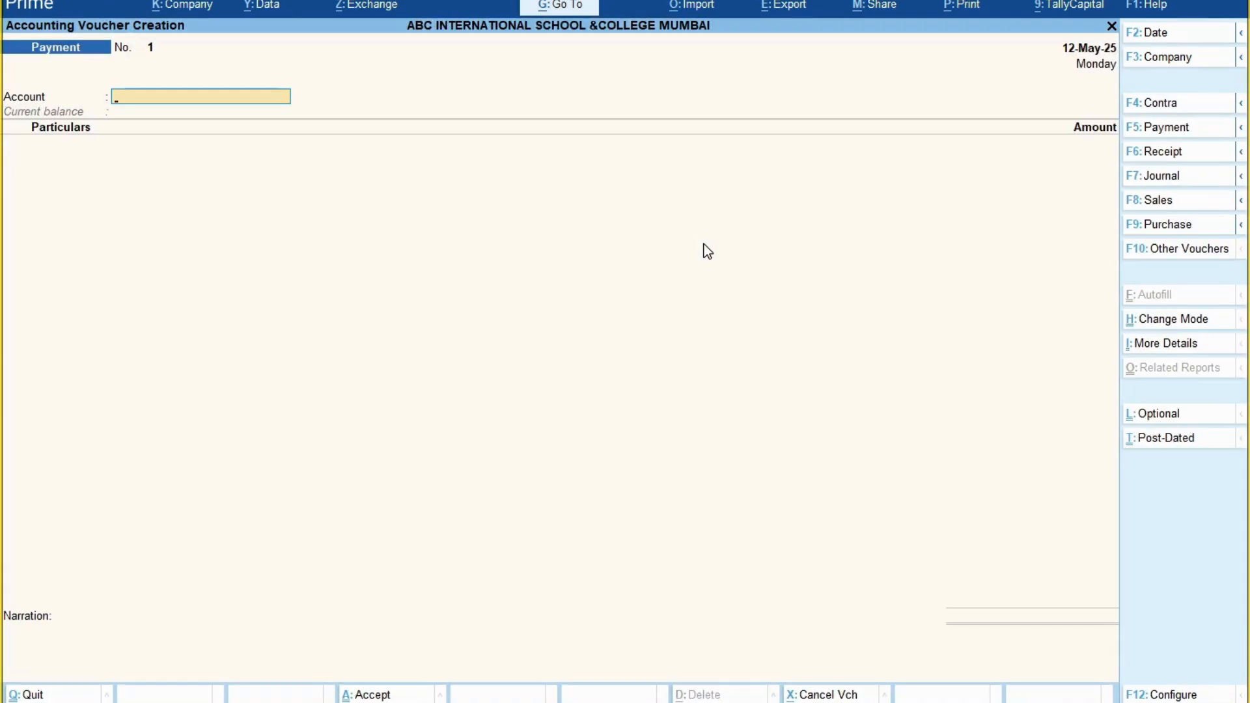
click(1155, 179)
key(Down)
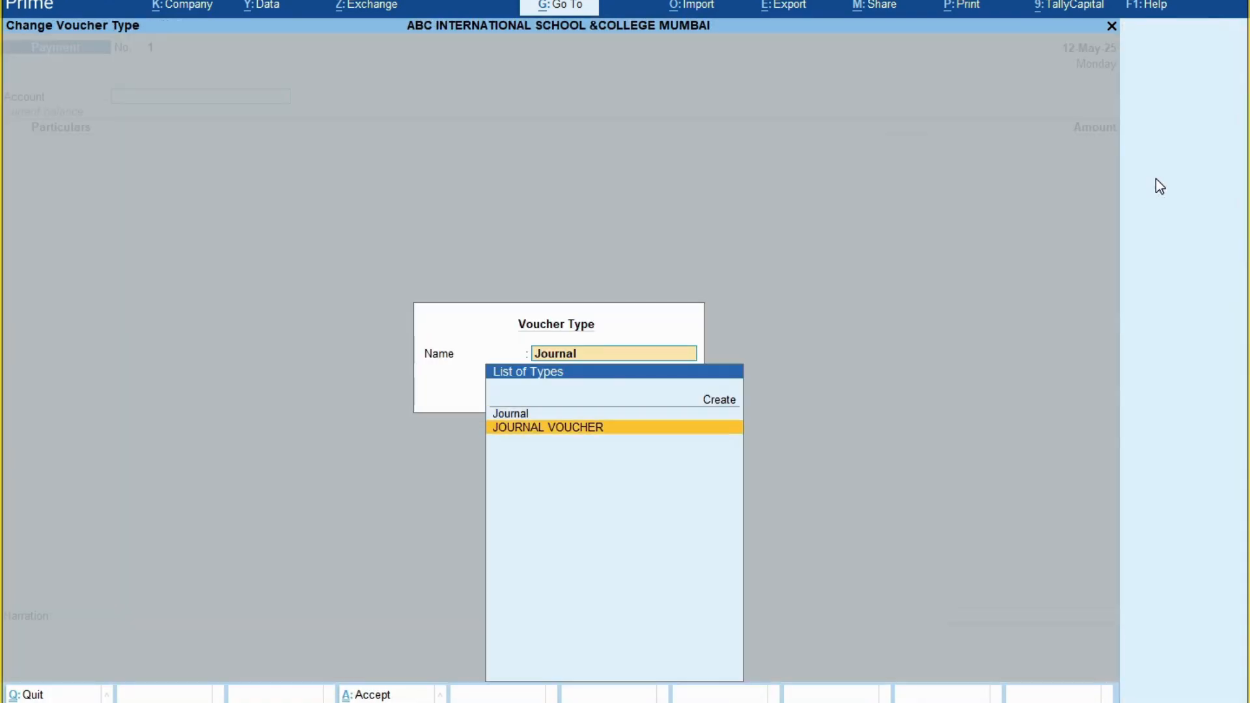
key(Return)
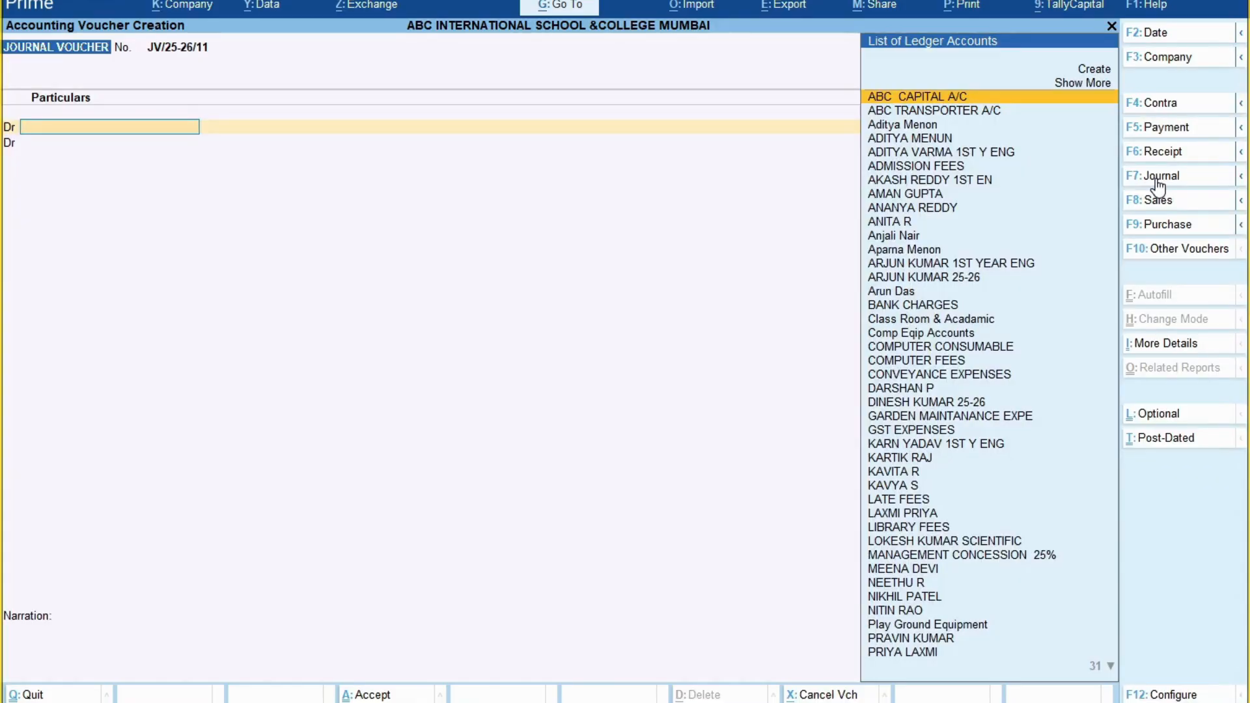
Set the journal voucher's date to 10.5.25 and consult the journal entry slide for the debit ledgers and amounts.
key(F2)
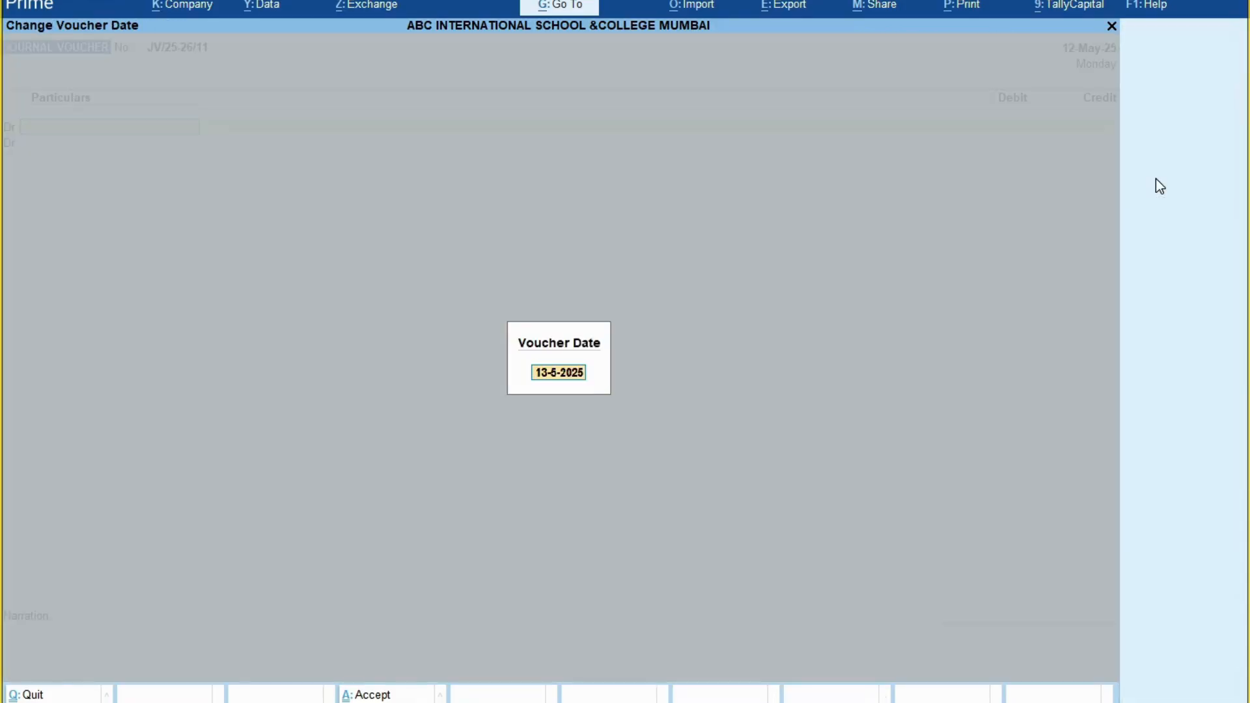
text(10.5.25)
key(Return)
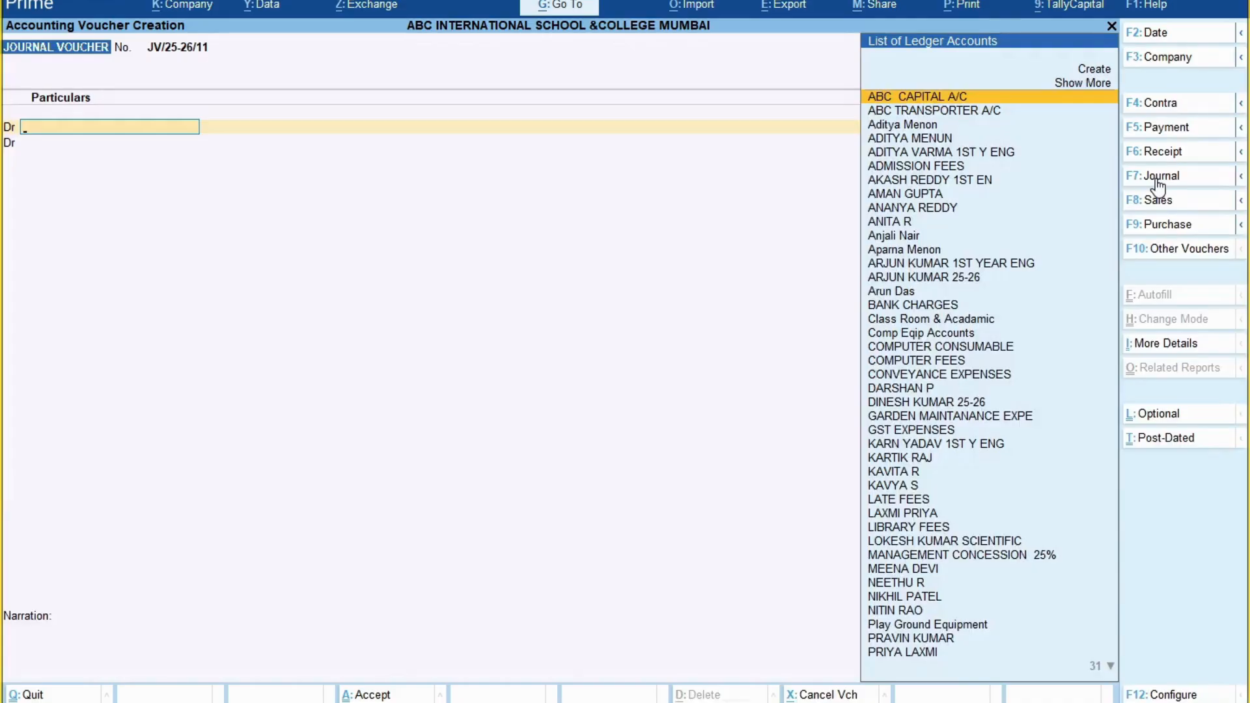
key(alt+Tab)
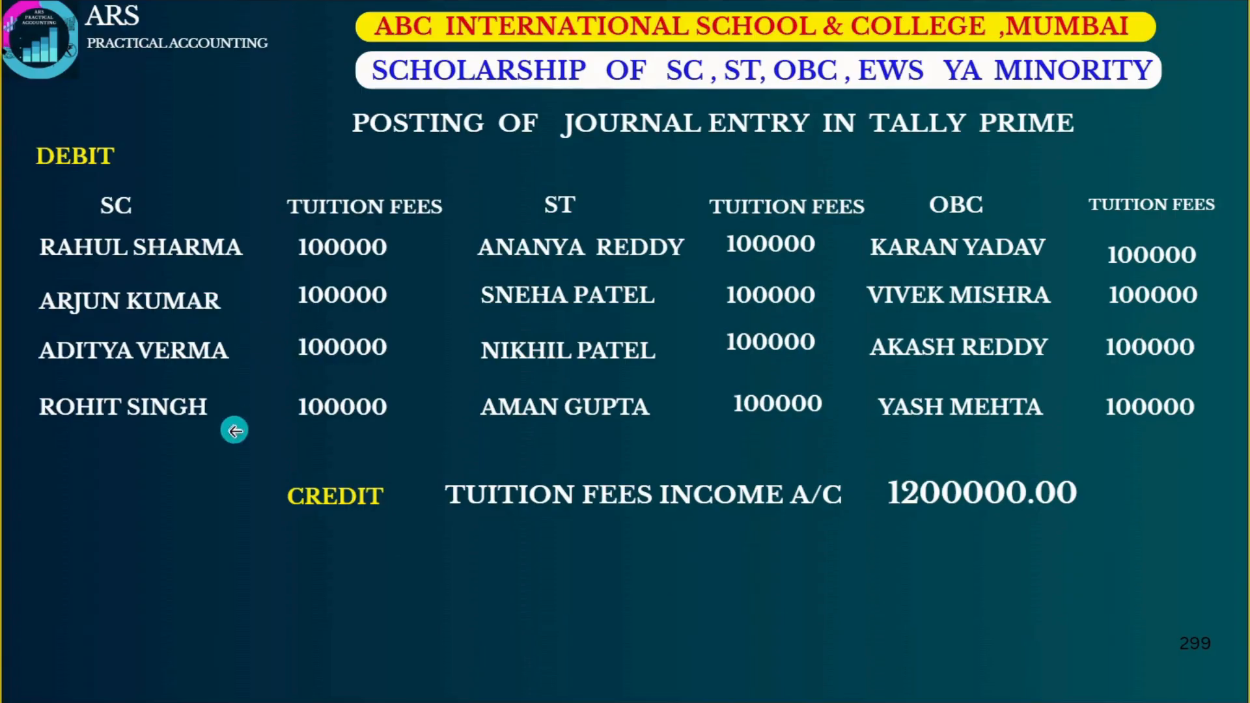
Debit the first SC student's 1st-year engineering ledger with 1,00,000 in the journal voucher, following the journal entry slide.
key(alt+Tab)
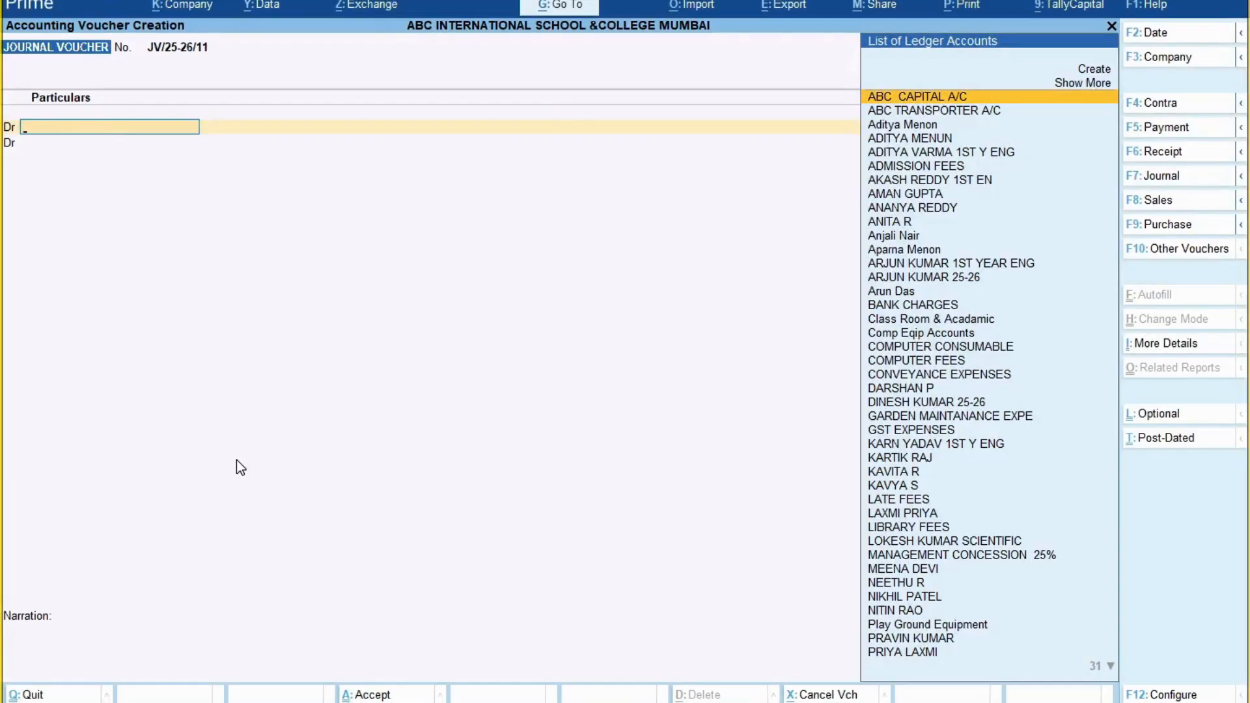
text(RAHUL)
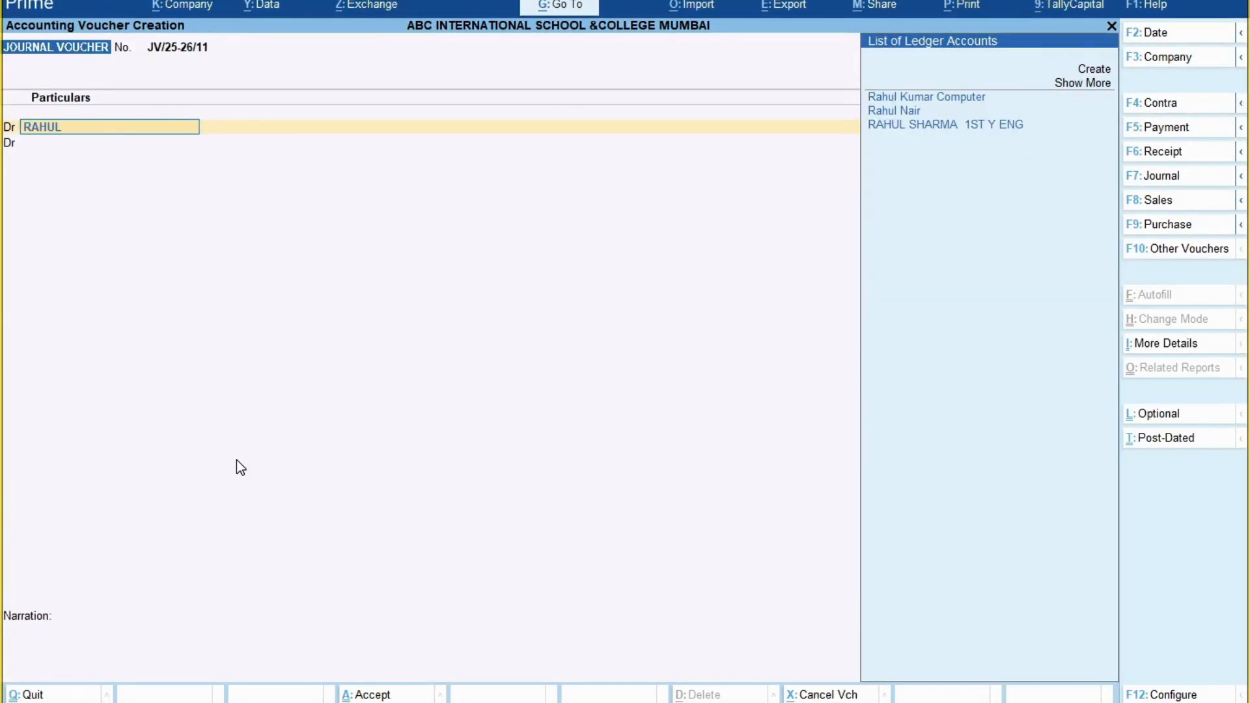
key(Down)
key(Down)
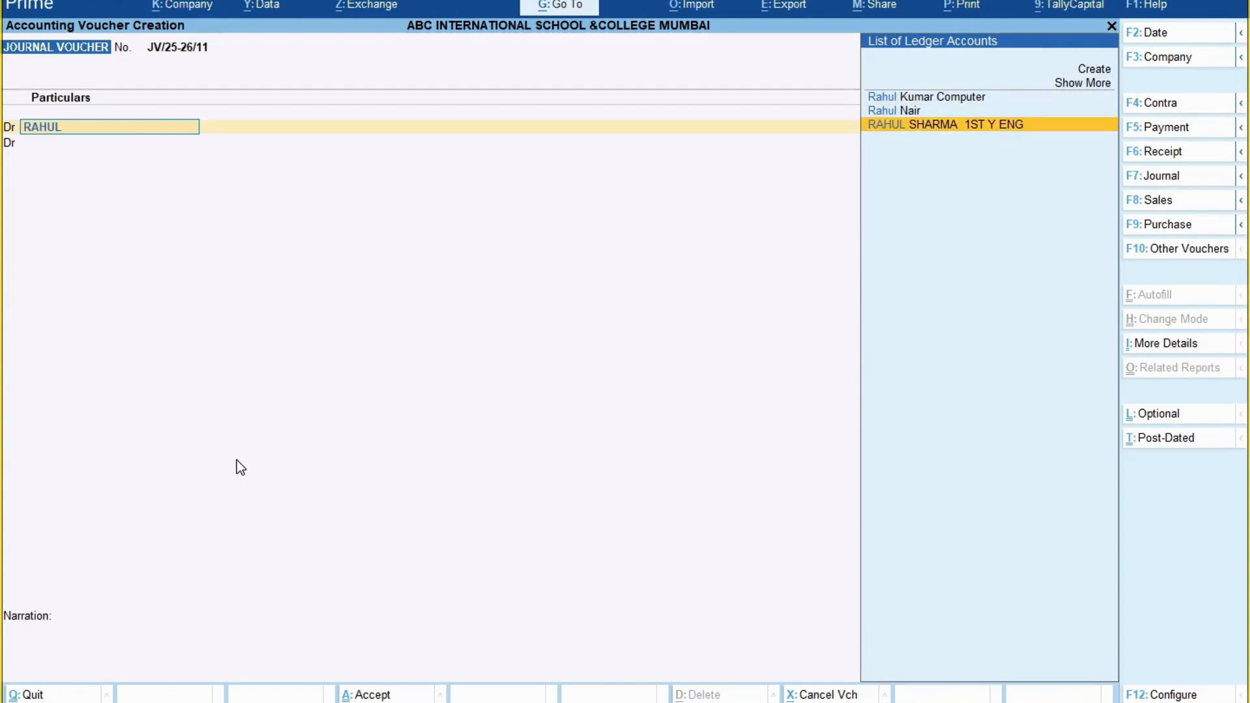
key(Return)
key(alt+Tab)
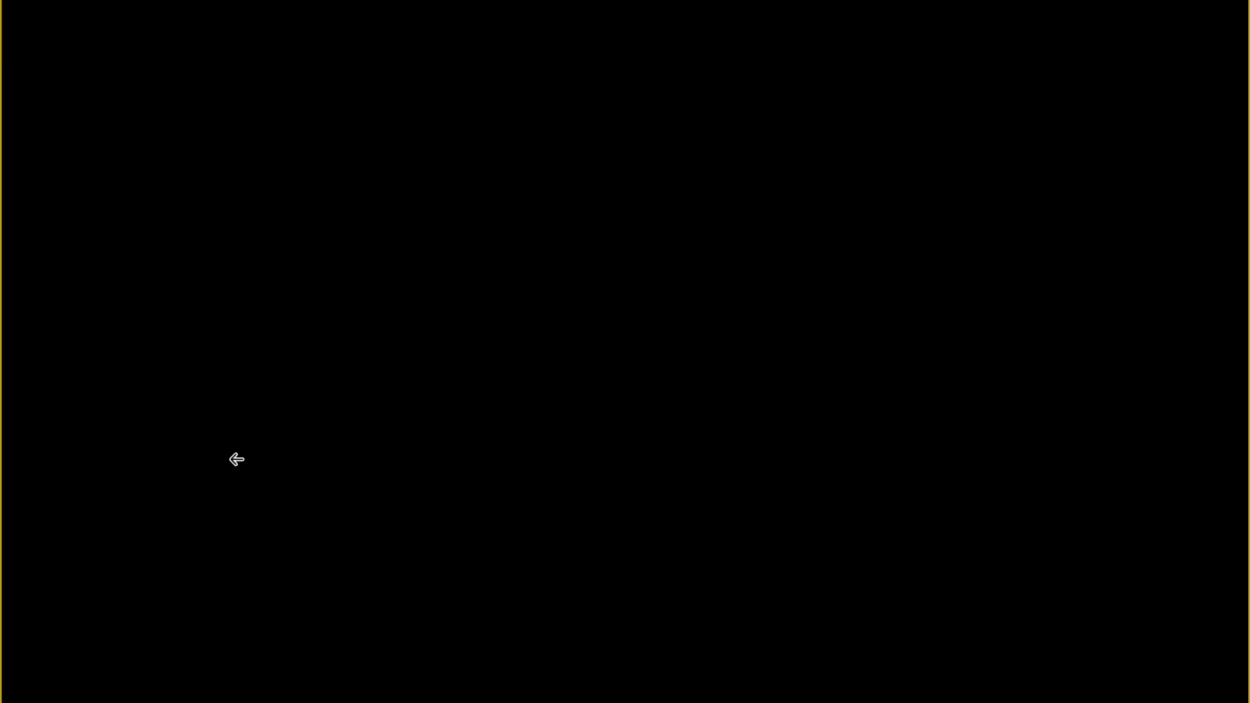
key(alt+Tab)
key(alt+Tab)
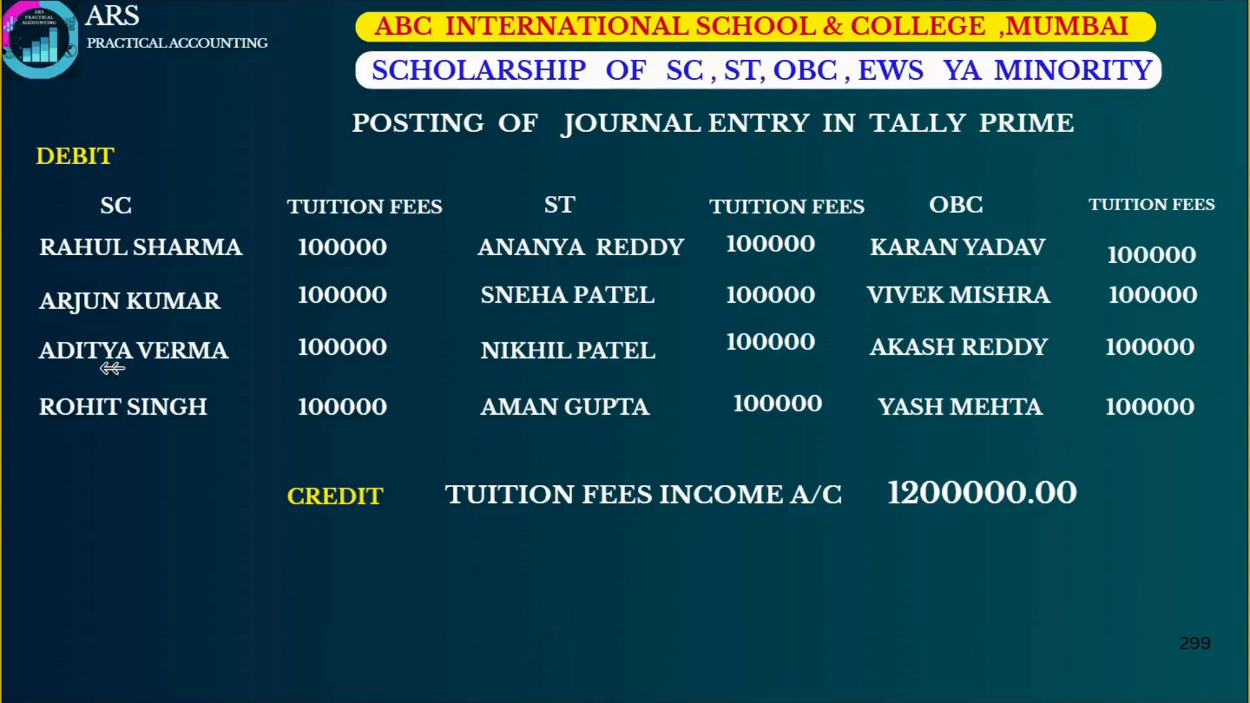
key(alt+Tab)
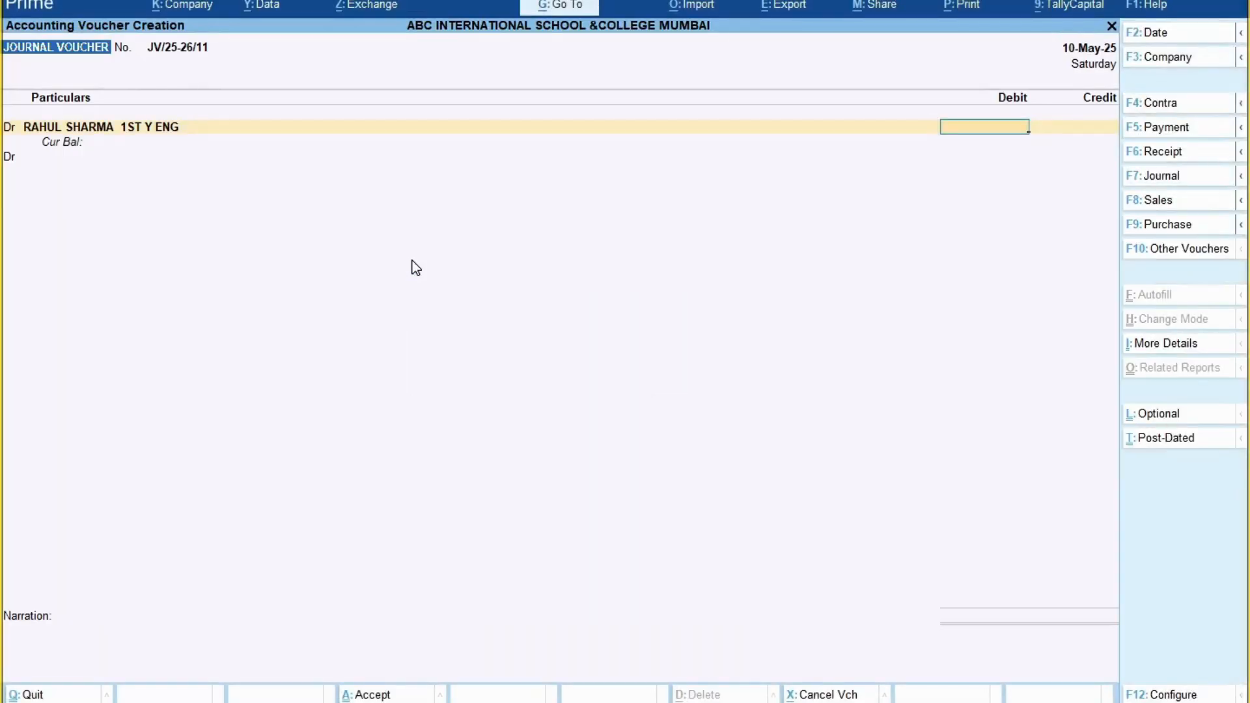
text(1,00,000)
key(Return)
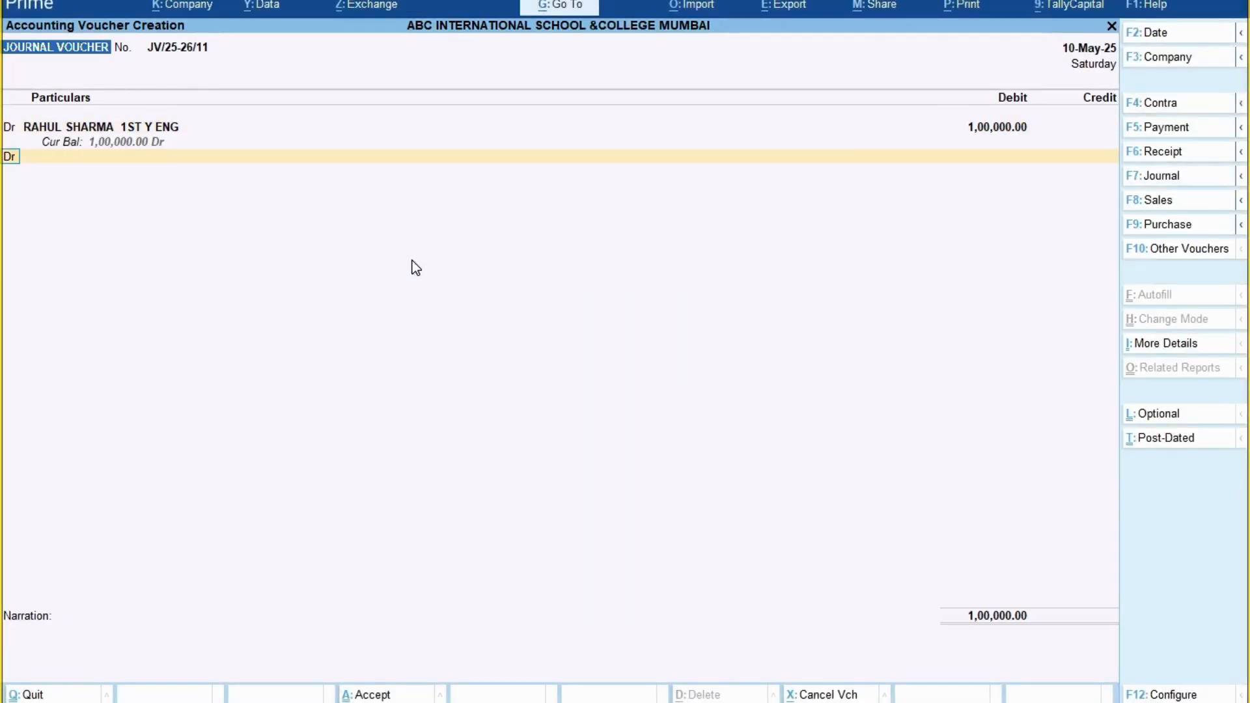
Debit the second SC student's 1st-year engineering ledger with 1,00,000, taking the entry from the slide.
key(Return)
key(alt+Tab)
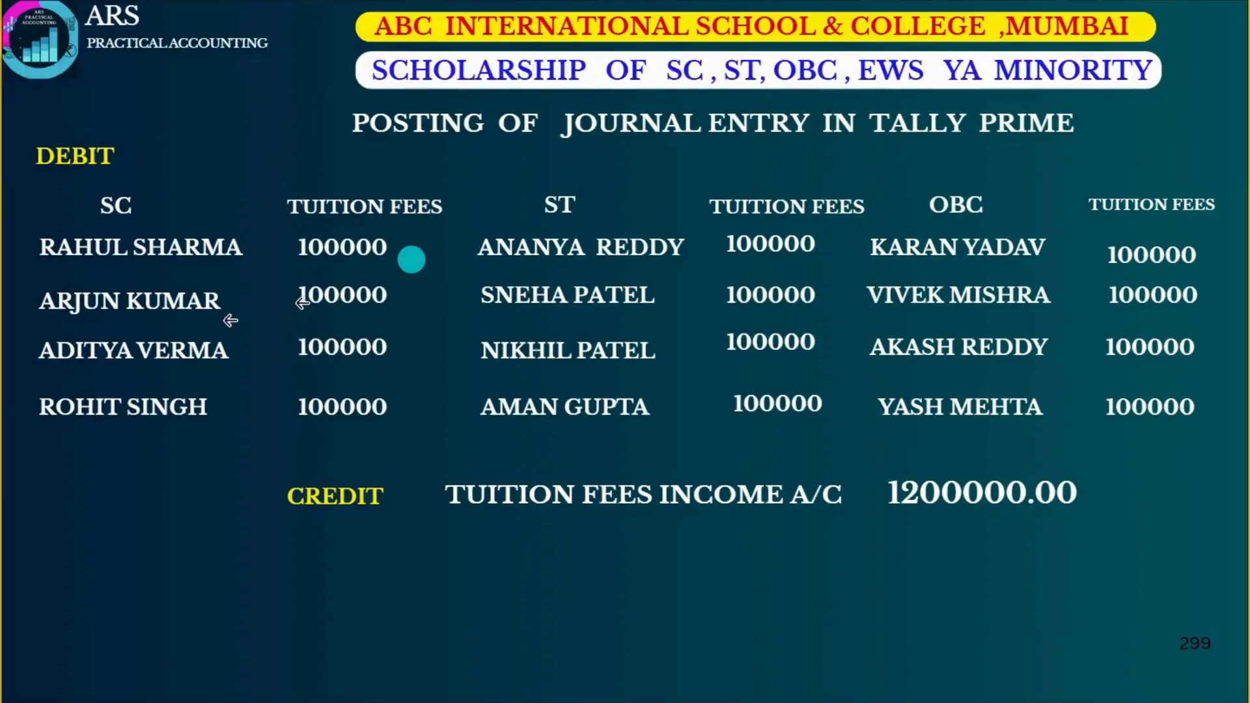
key(alt+Tab)
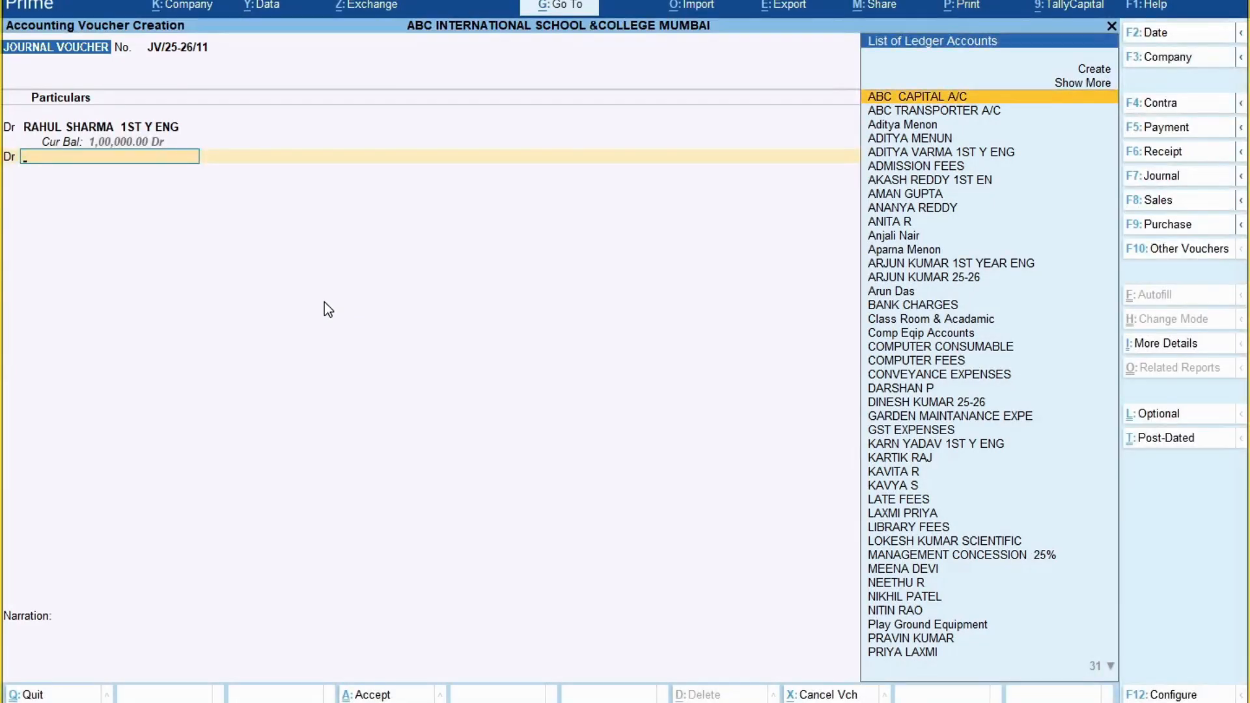
text(ARJUN)
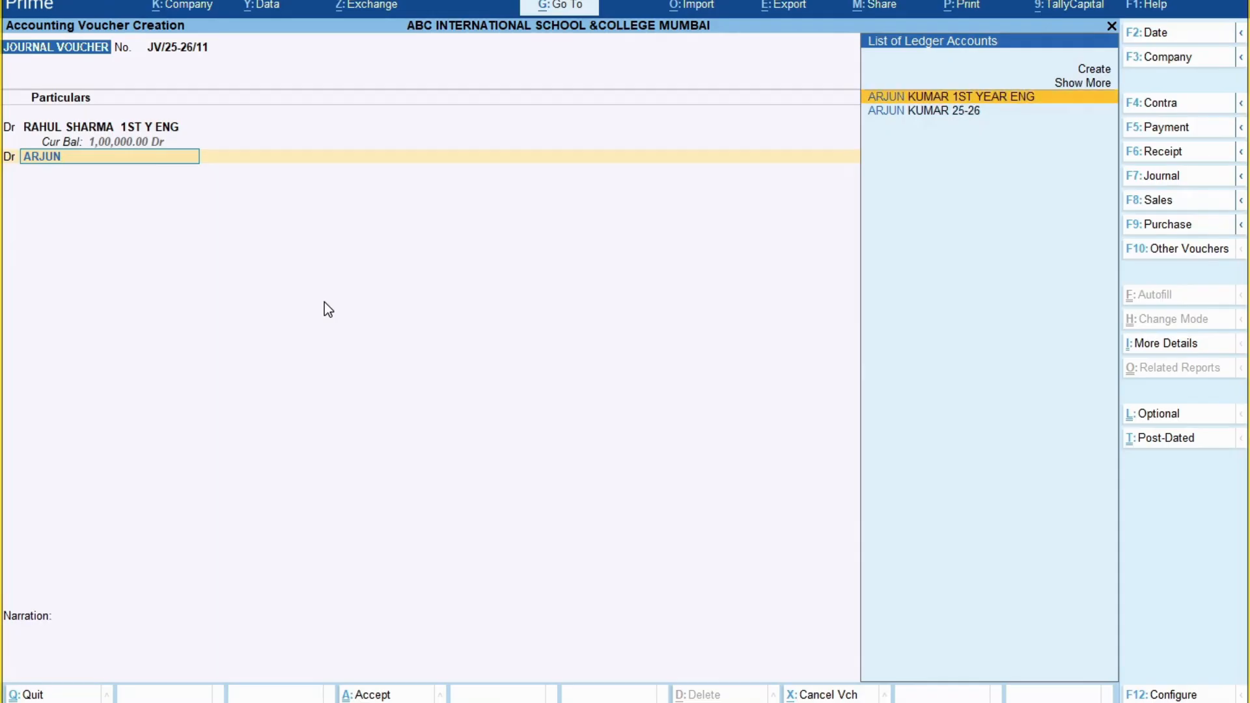
key(Return)
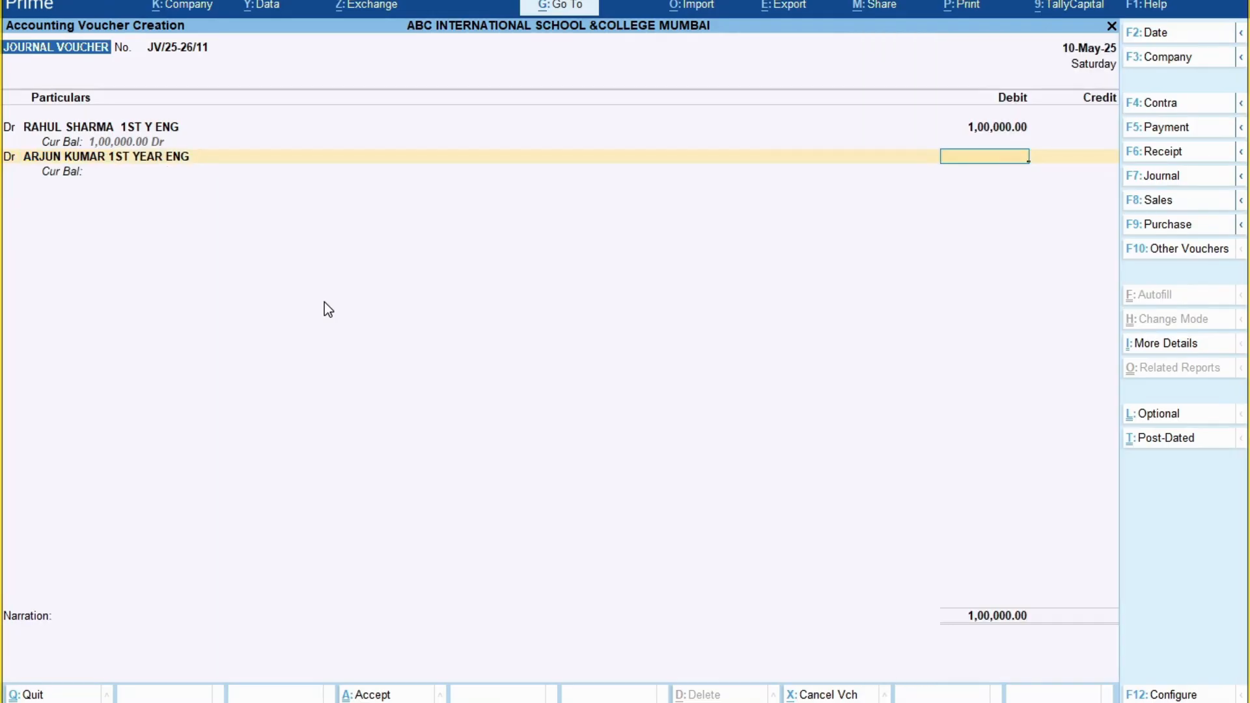
text(100000)
key(Return)
Add a Dr line for the third SC student's 1st-year engineering ledger with a debit of 1,00,000.
key(alt+Tab)
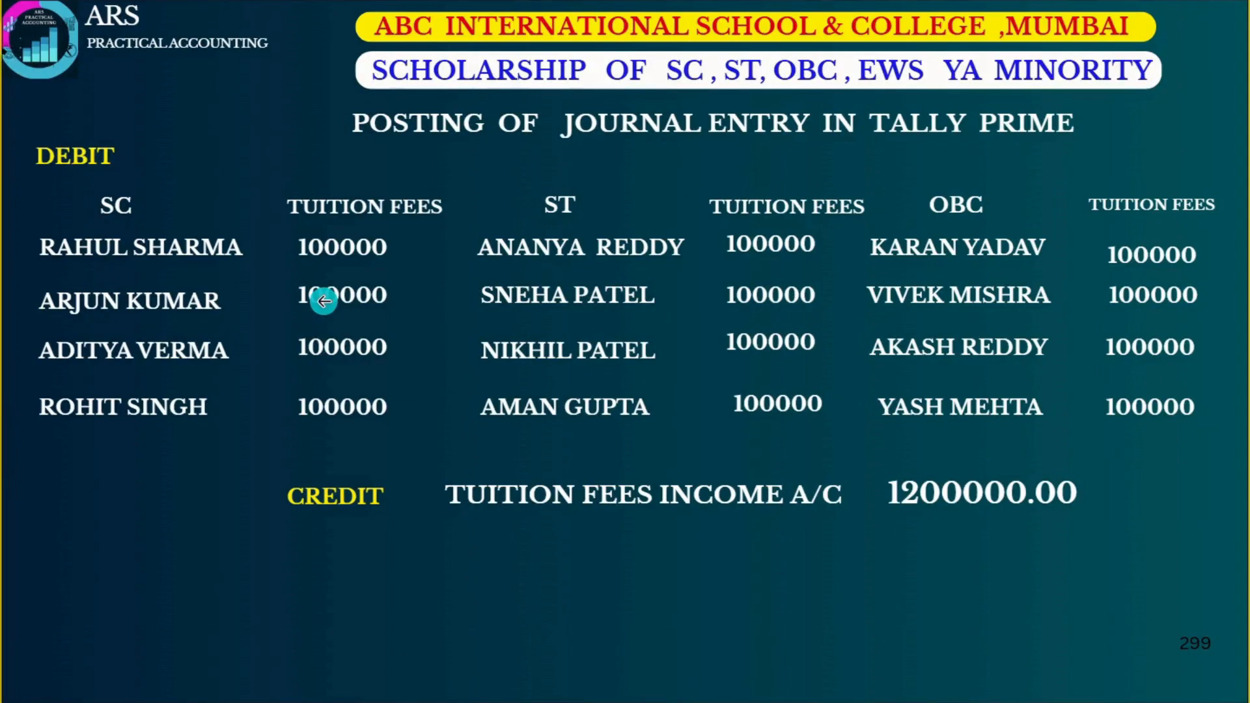
key(alt+Tab)
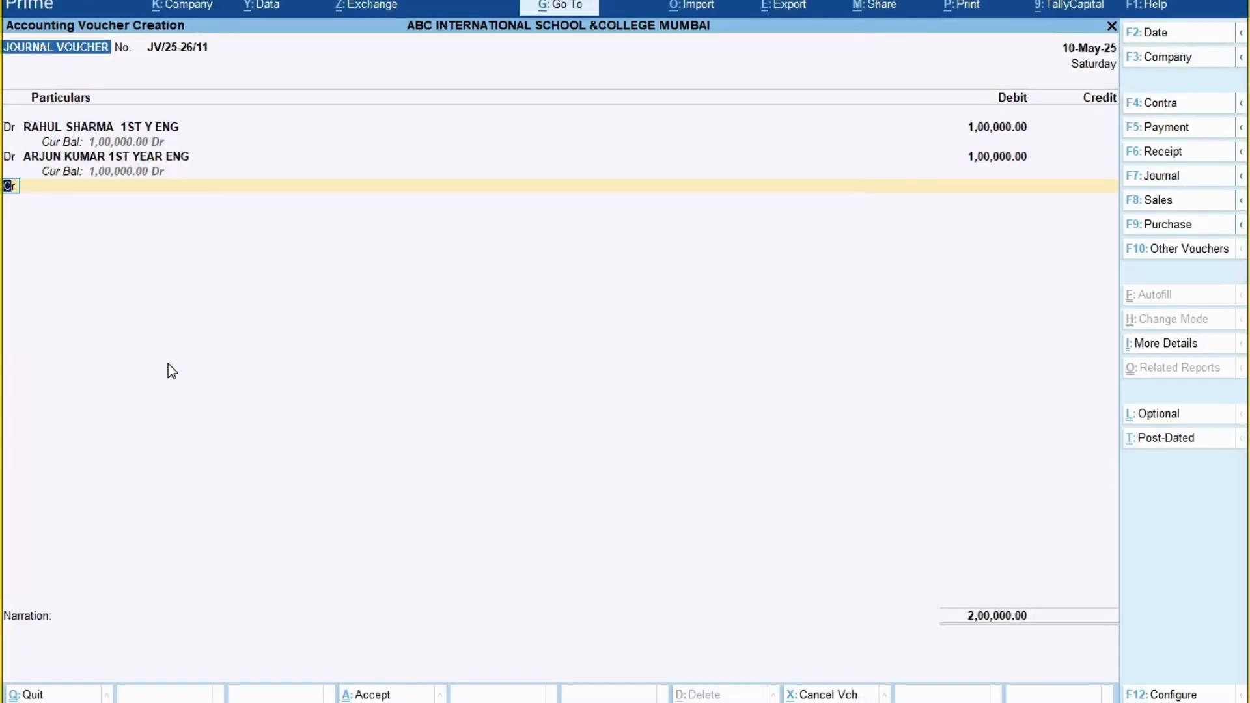
key(Return)
key(BackSpace)
key(d)
key(Return)
text(ADITY)
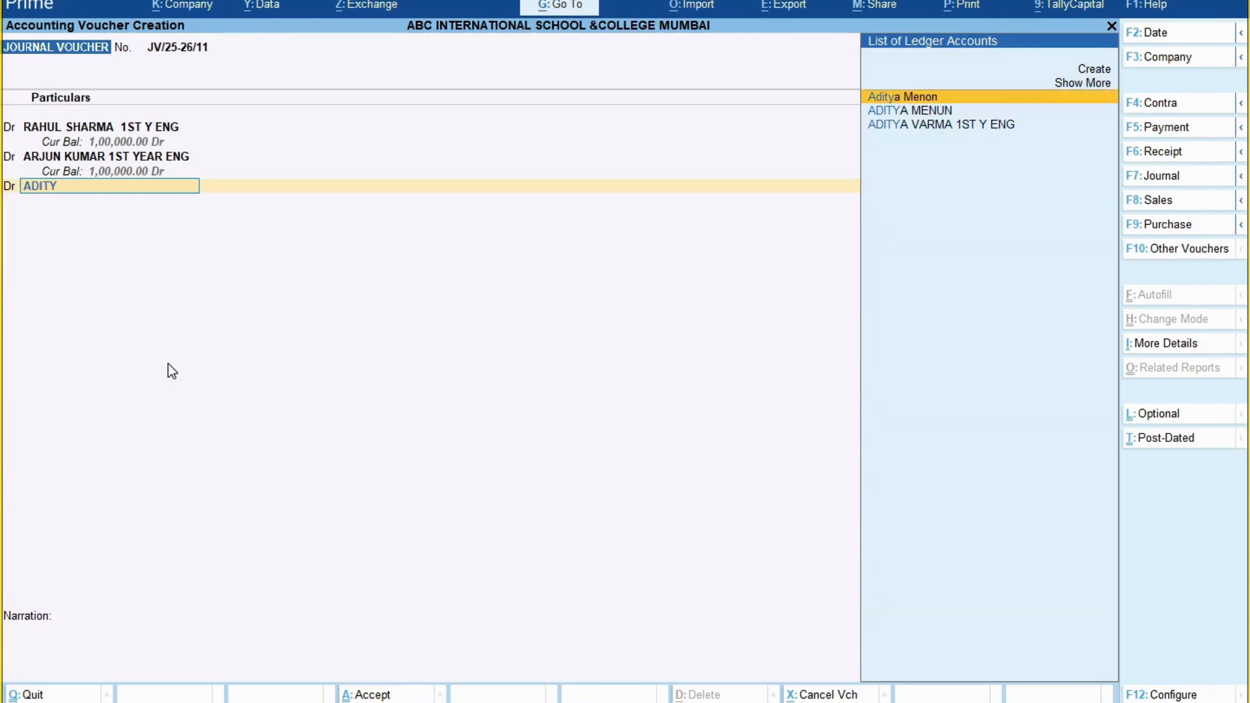
key(Down)
key(Down)
key(Return)
text(1)
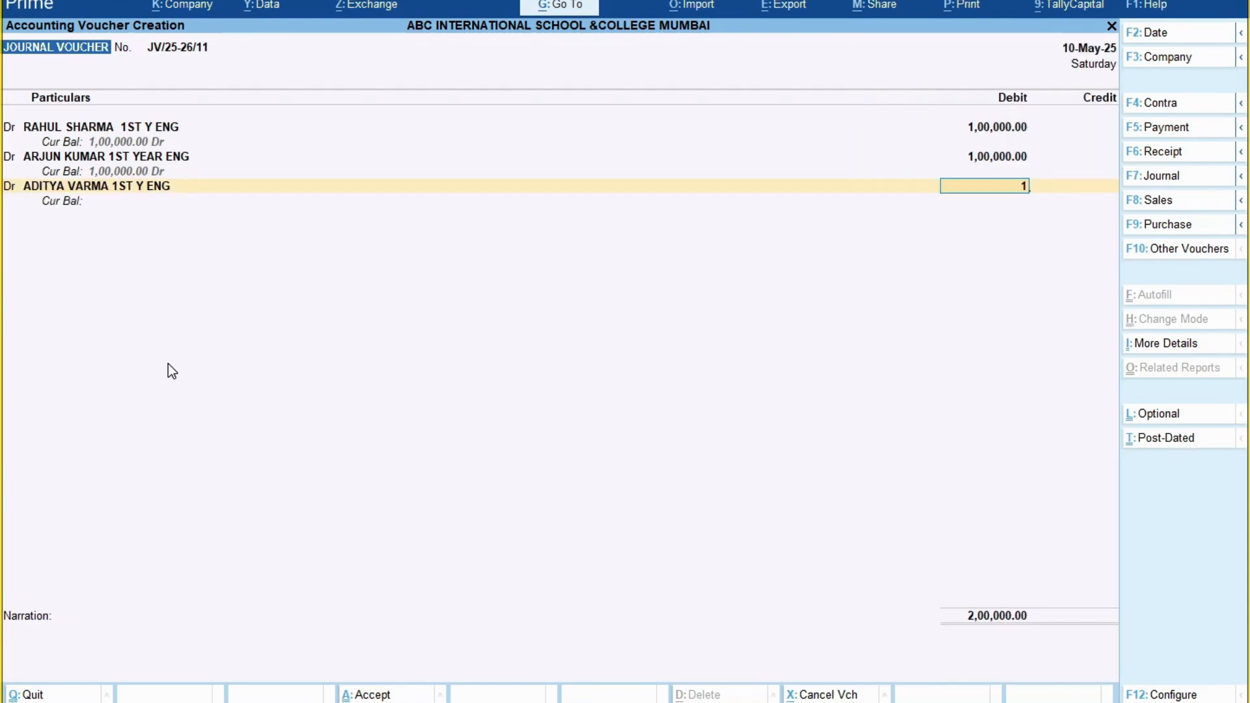
text(,00,000)
key(Return)
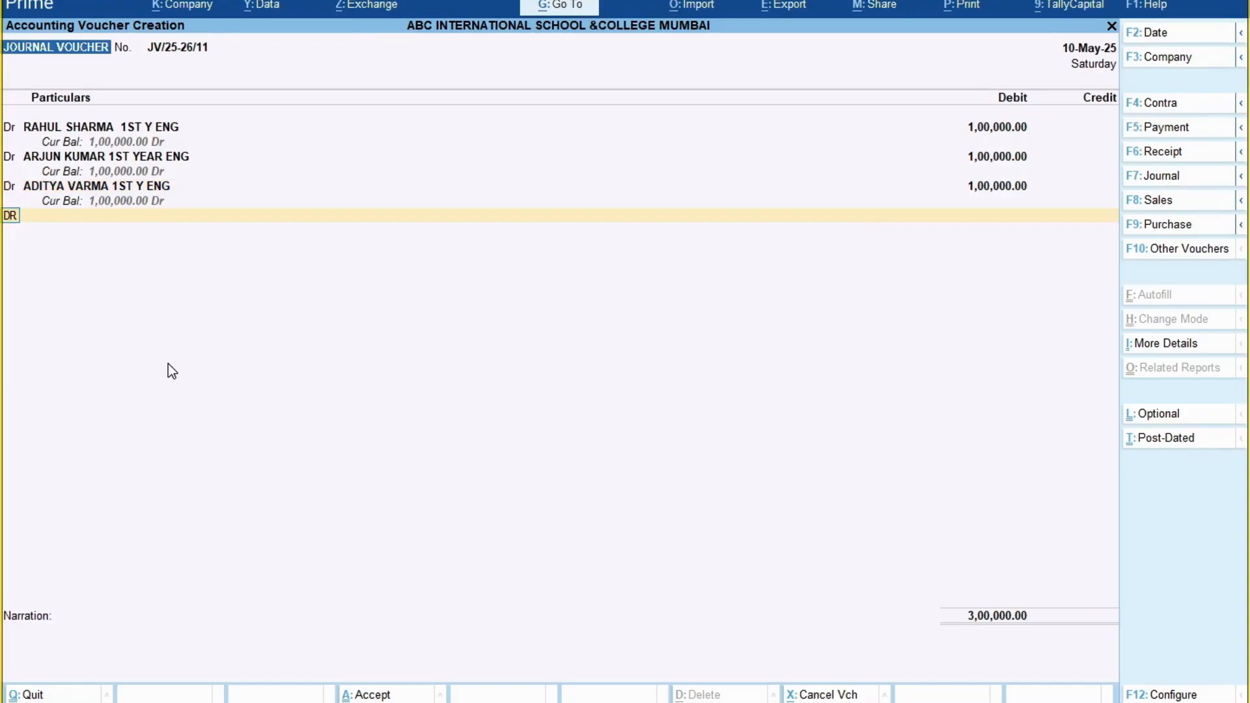
Debit the fourth SC student's 1st-year engineering ledger with 1,00,000, as listed on the journal entry slide.
key(Return)
key(alt+Tab)
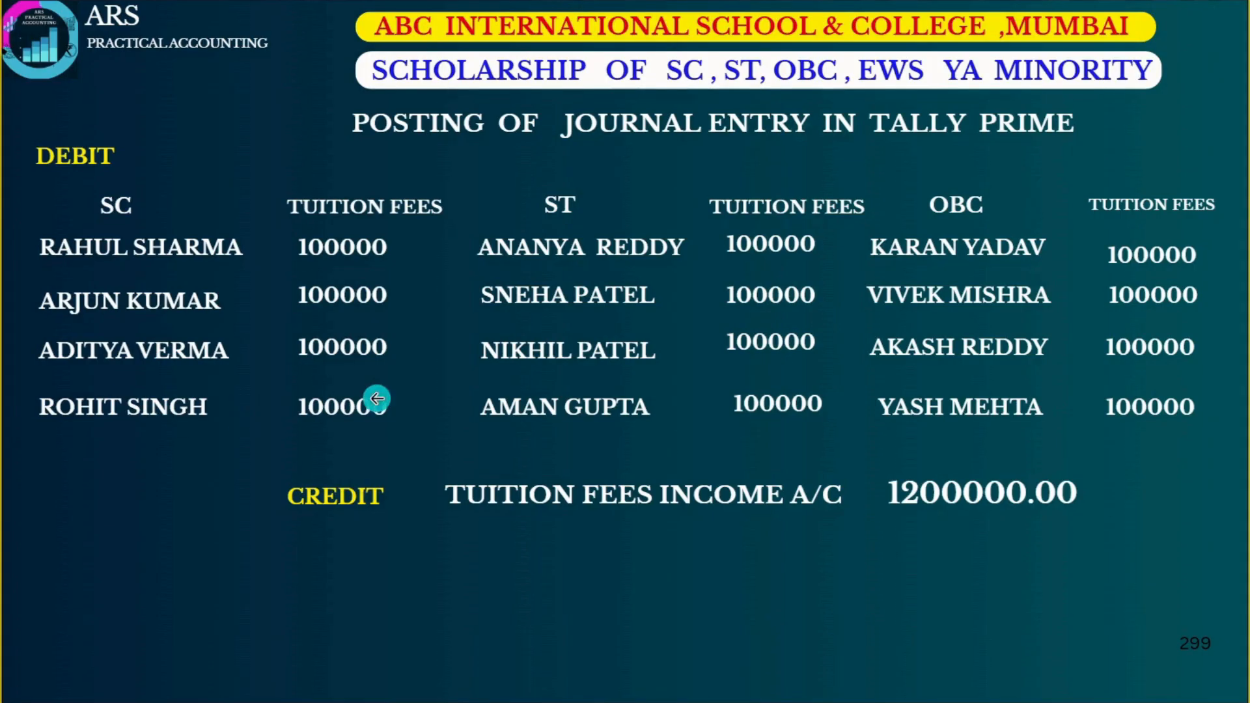
key(alt+Tab)
text(ROH)
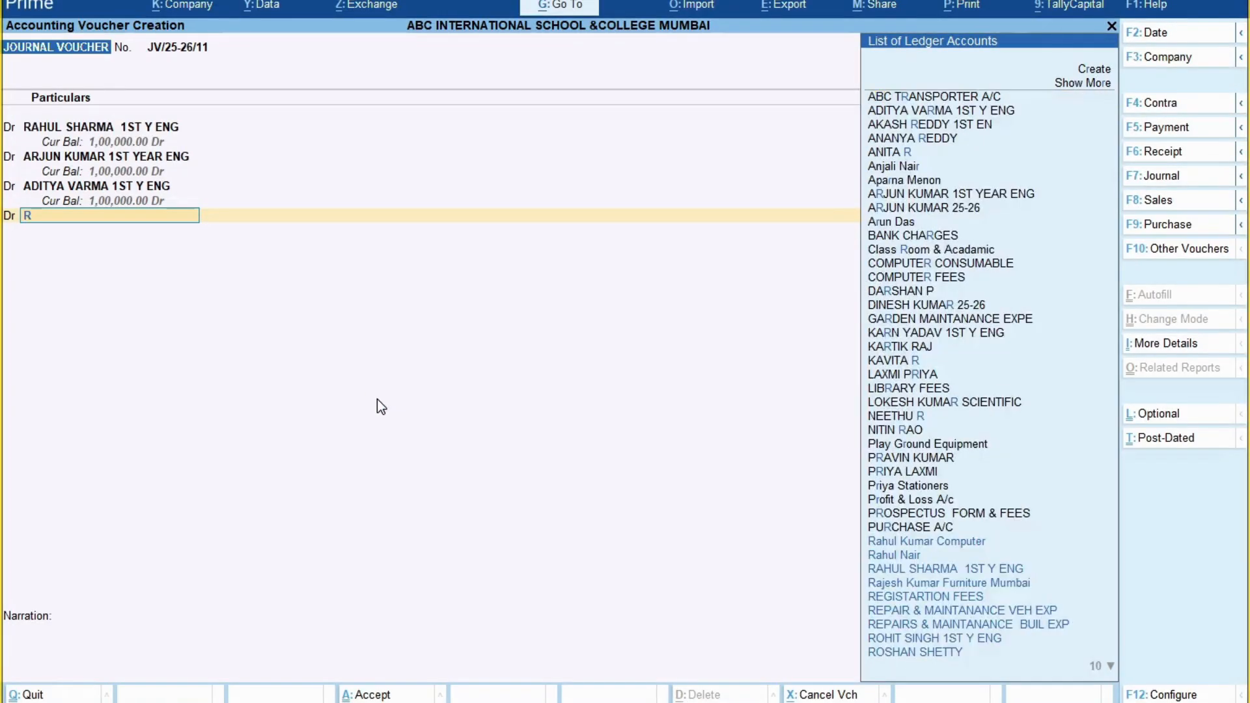
key(Return)
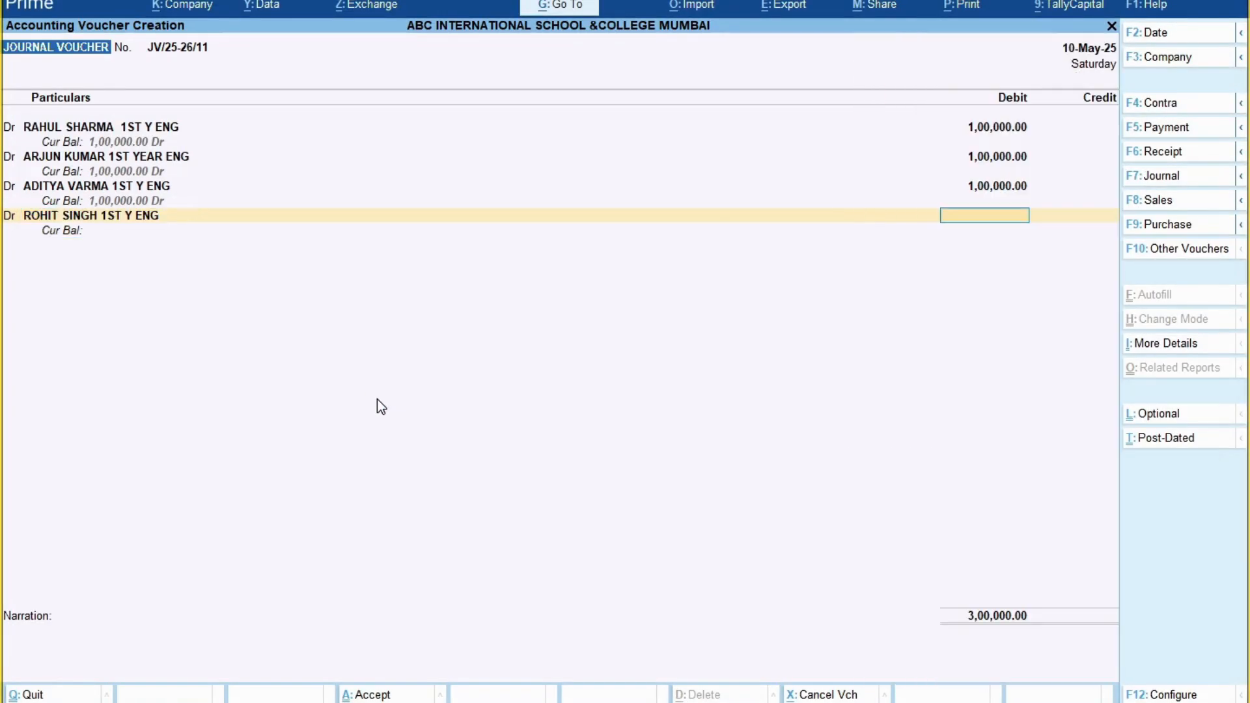
text(1,0)
text(0,000000)
key(Return)
Add a Dr line for the first ST student's ledger with a debit of 1,00,000.
text(DR)
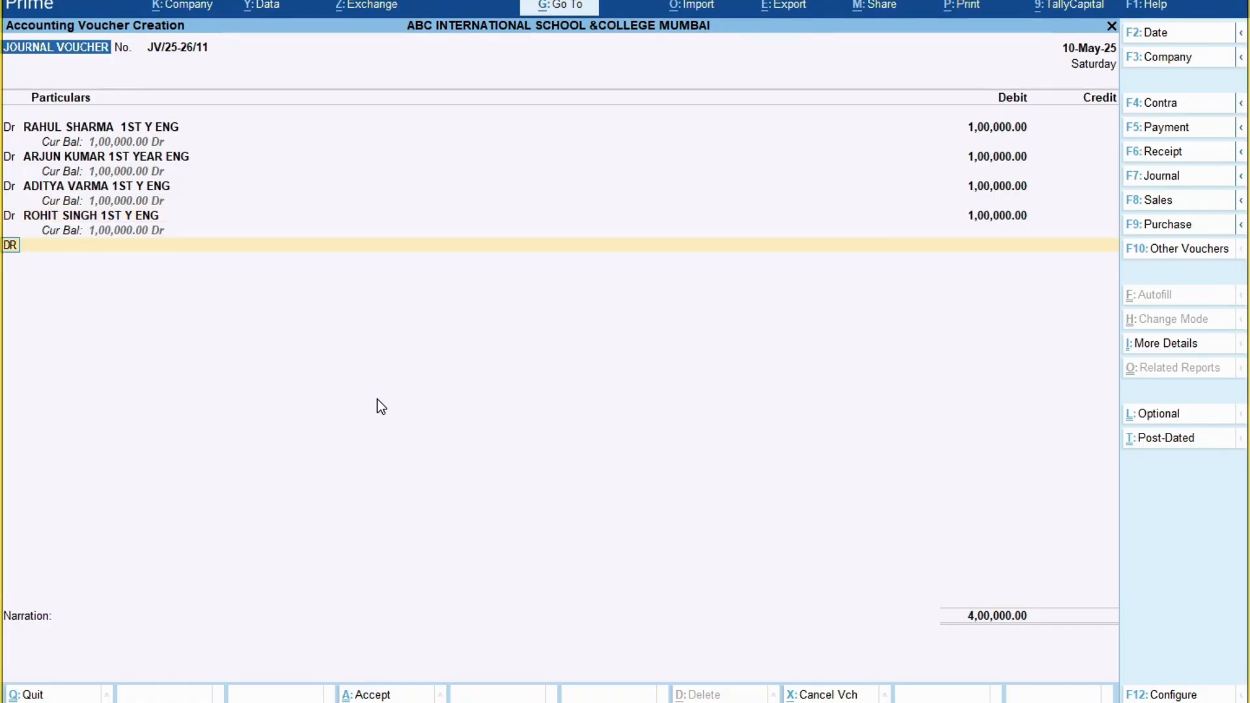
key(Return)
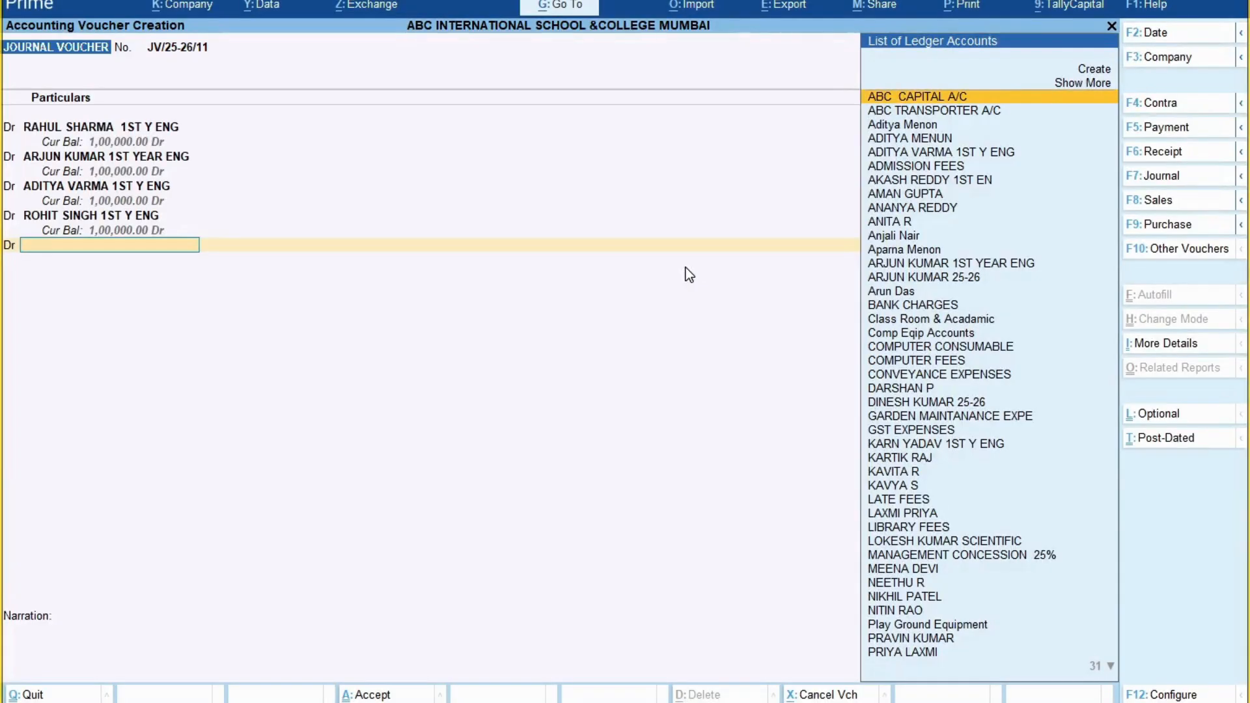
text(ANAN)
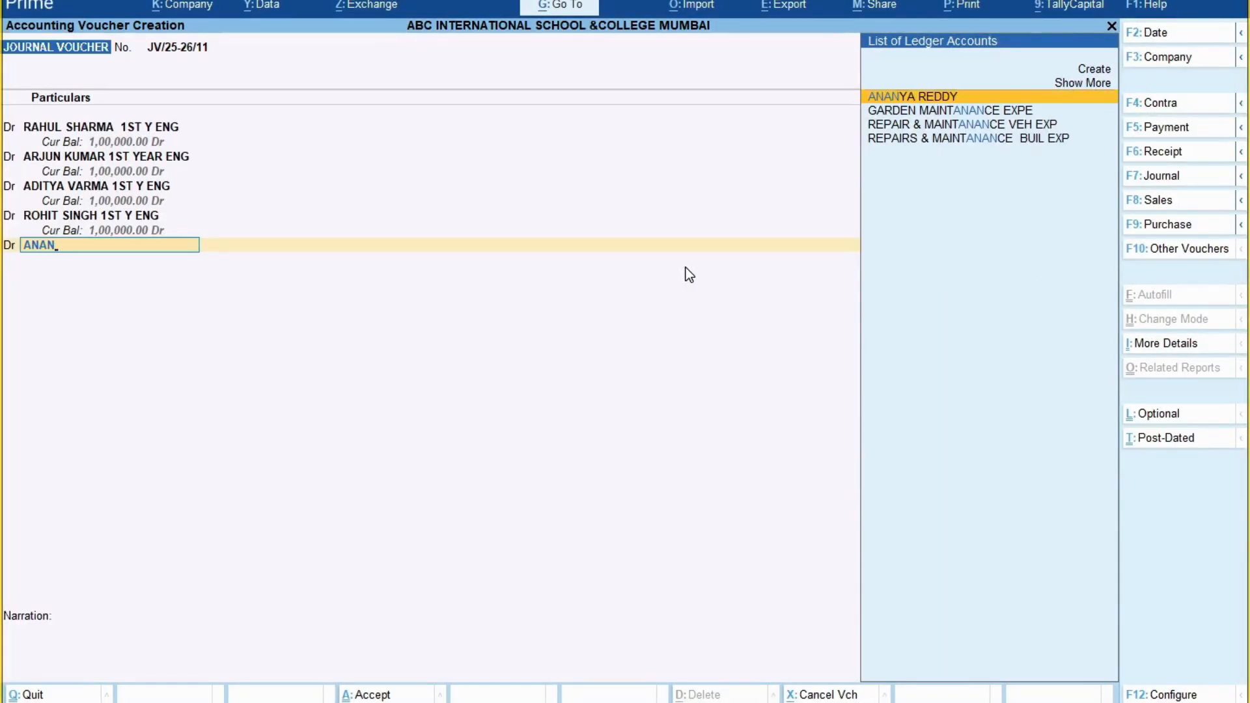
key(Return)
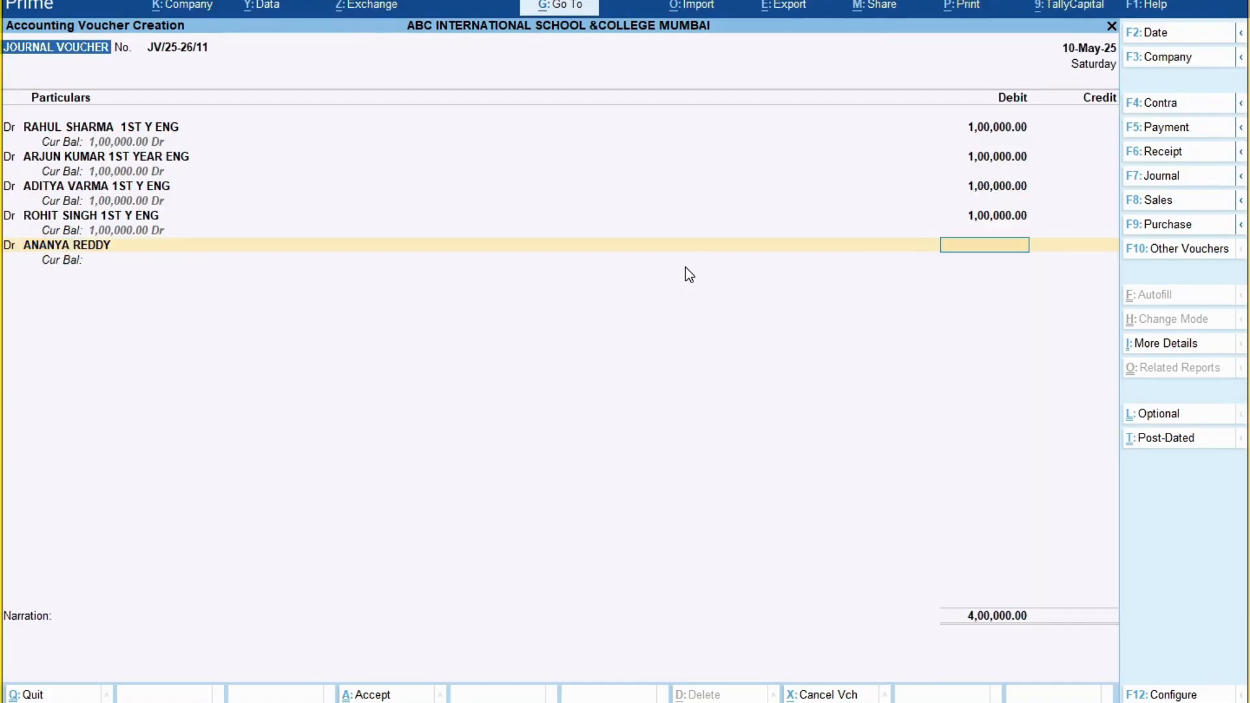
text(1,00,00)
text(0)
key(Return)
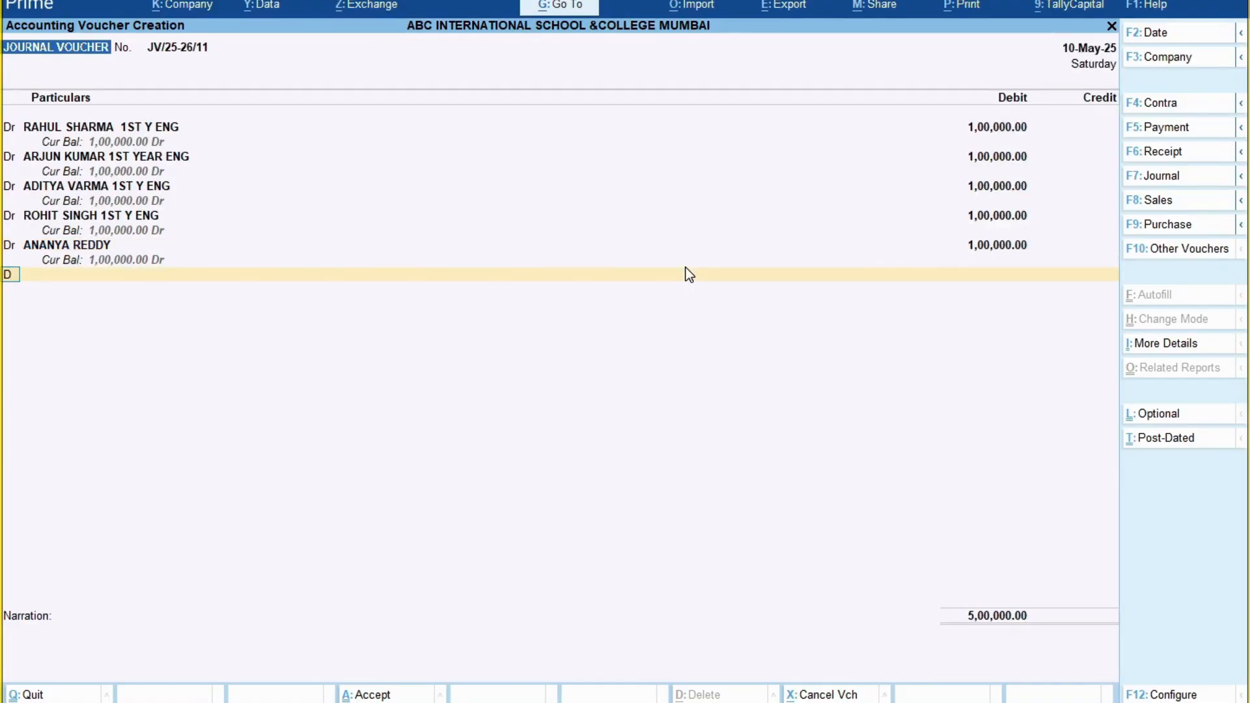
Check the slide for the second ST student and debit that student's ledger with 1,00,000.
key(Return)
key(alt+Tab)
click(686, 268)
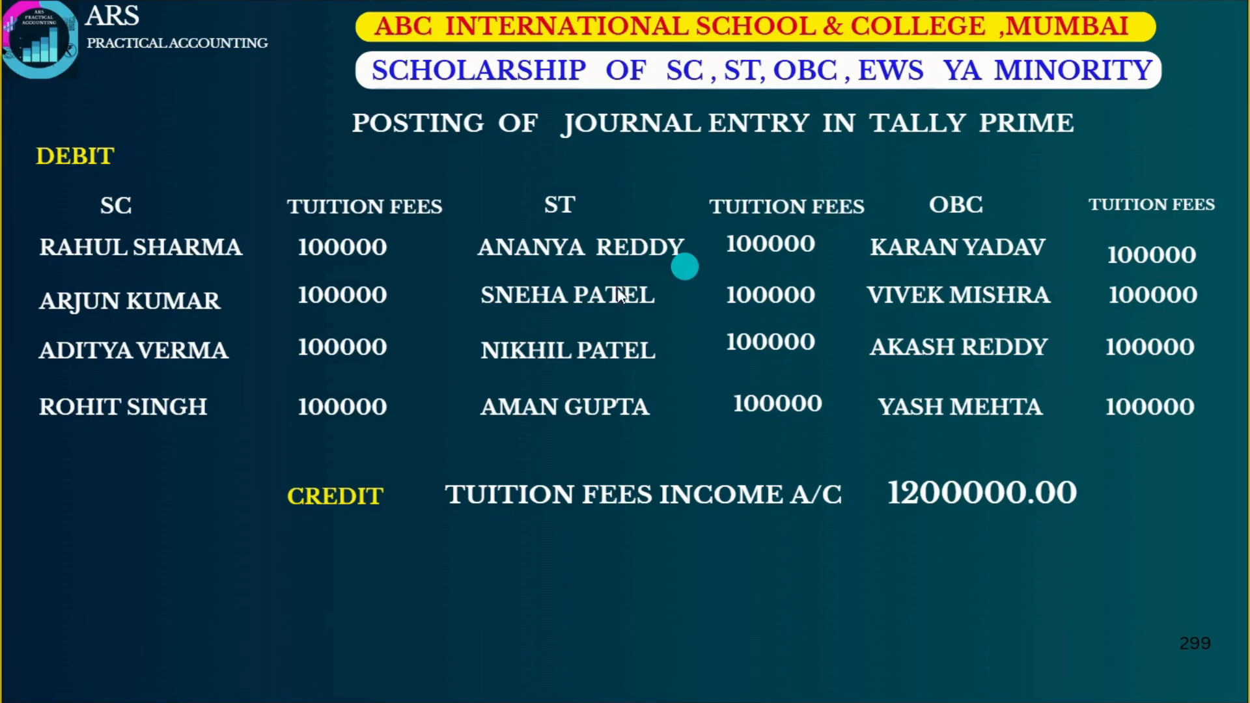
key(alt+Tab)
text(S)
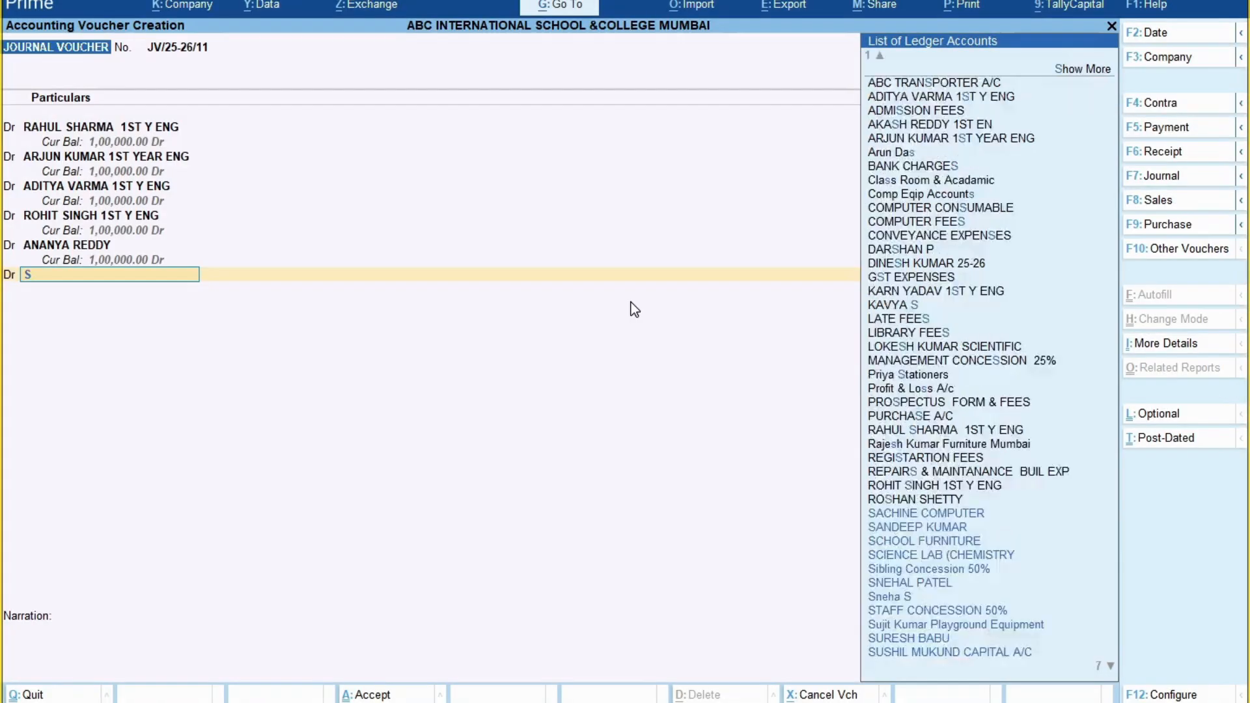
text(NEH)
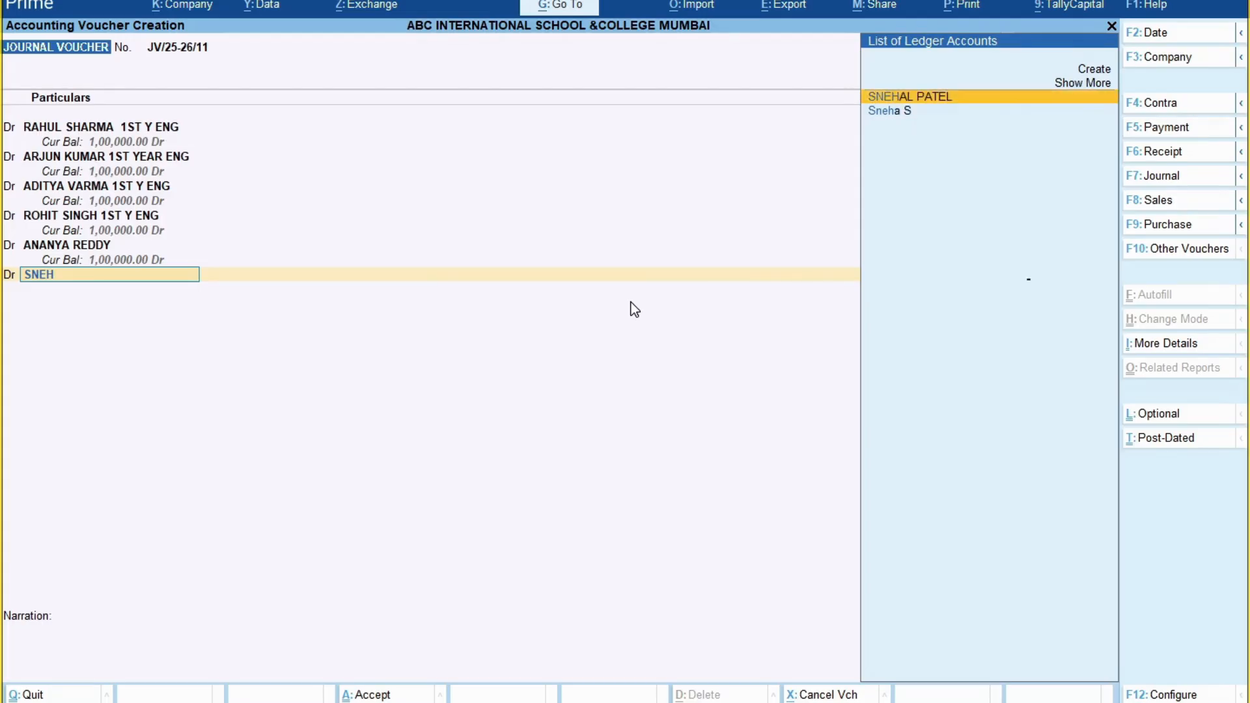
key(Return)
text(100000)
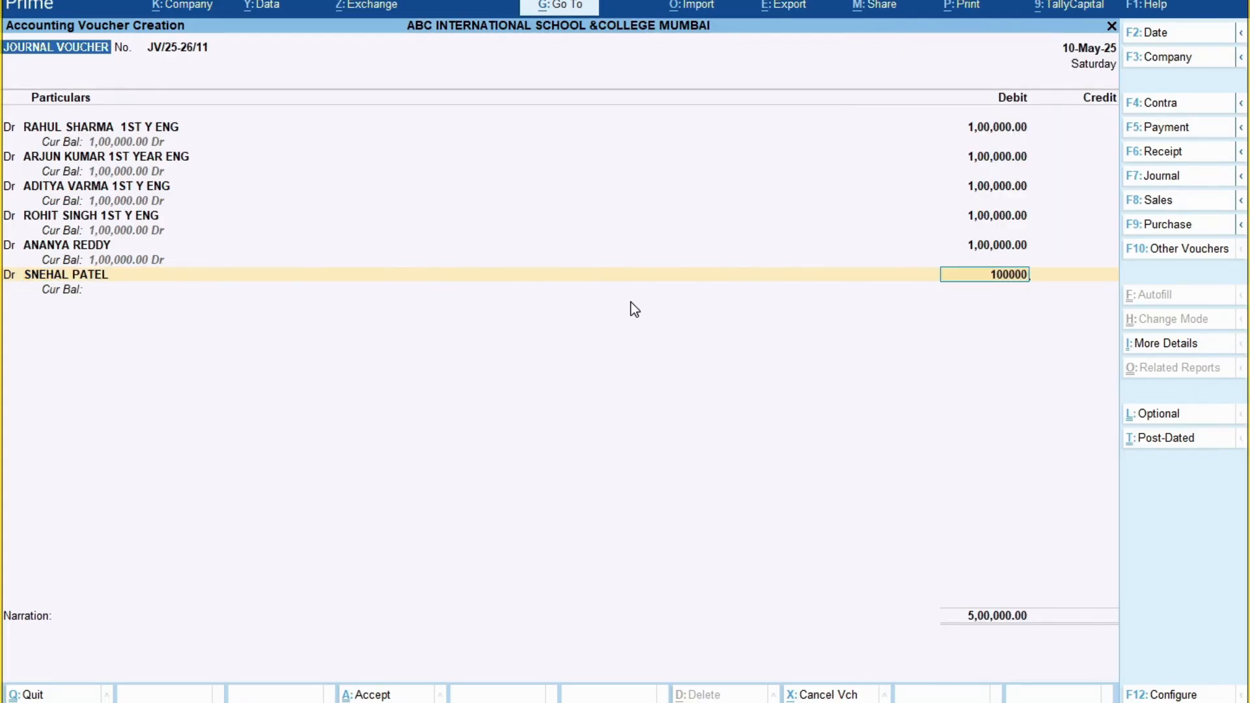
key(Return)
Add a Dr line for the third ST student's ledger with a debit of 1,00,000.
key(d)
key(Return)
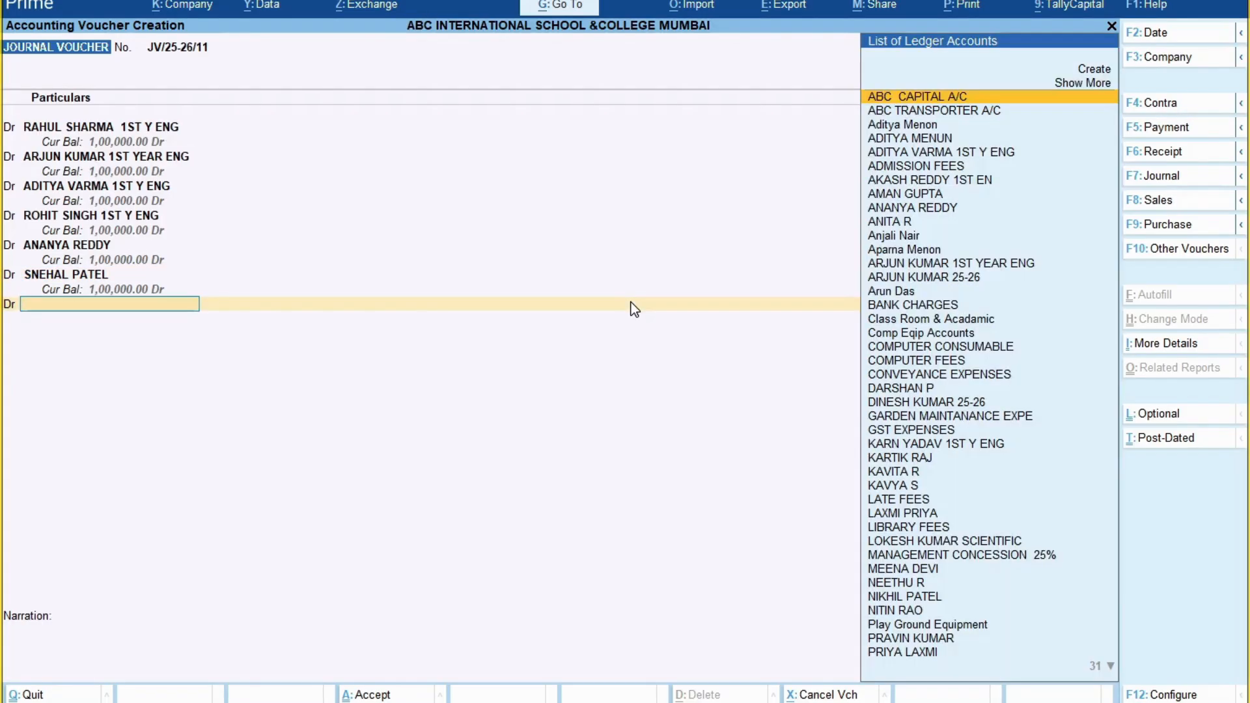
key(alt+Tab)
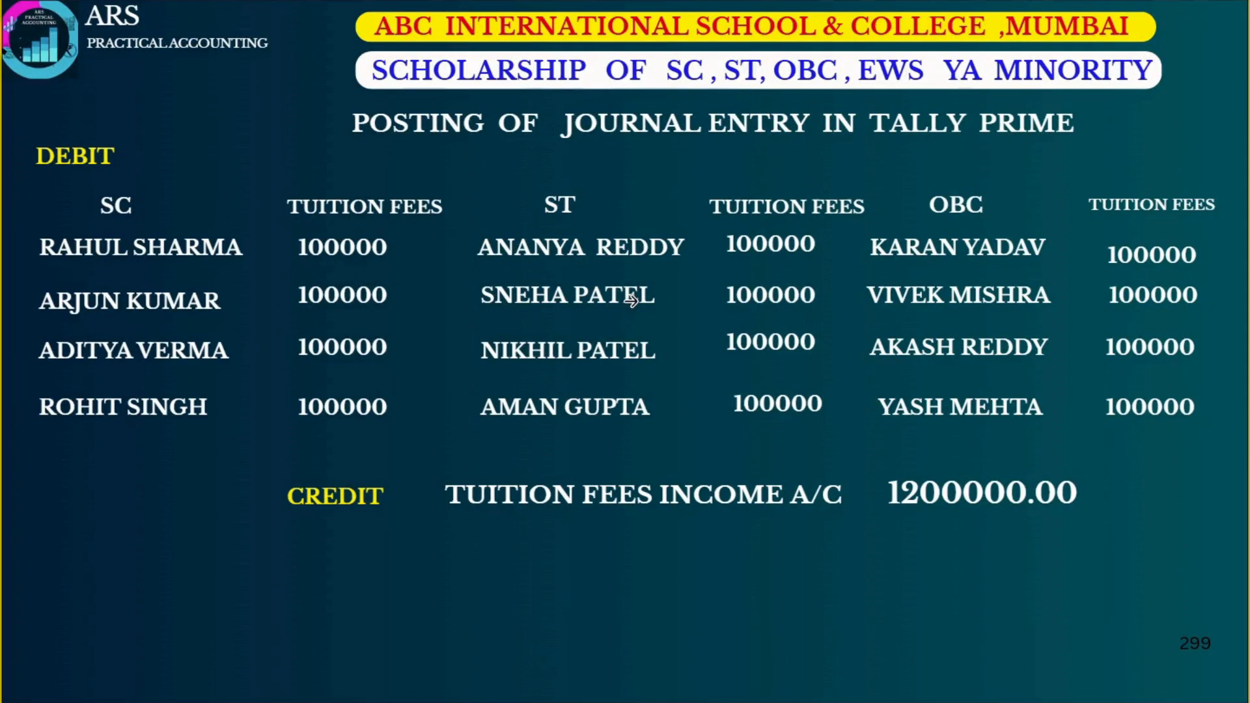
key(alt+Tab)
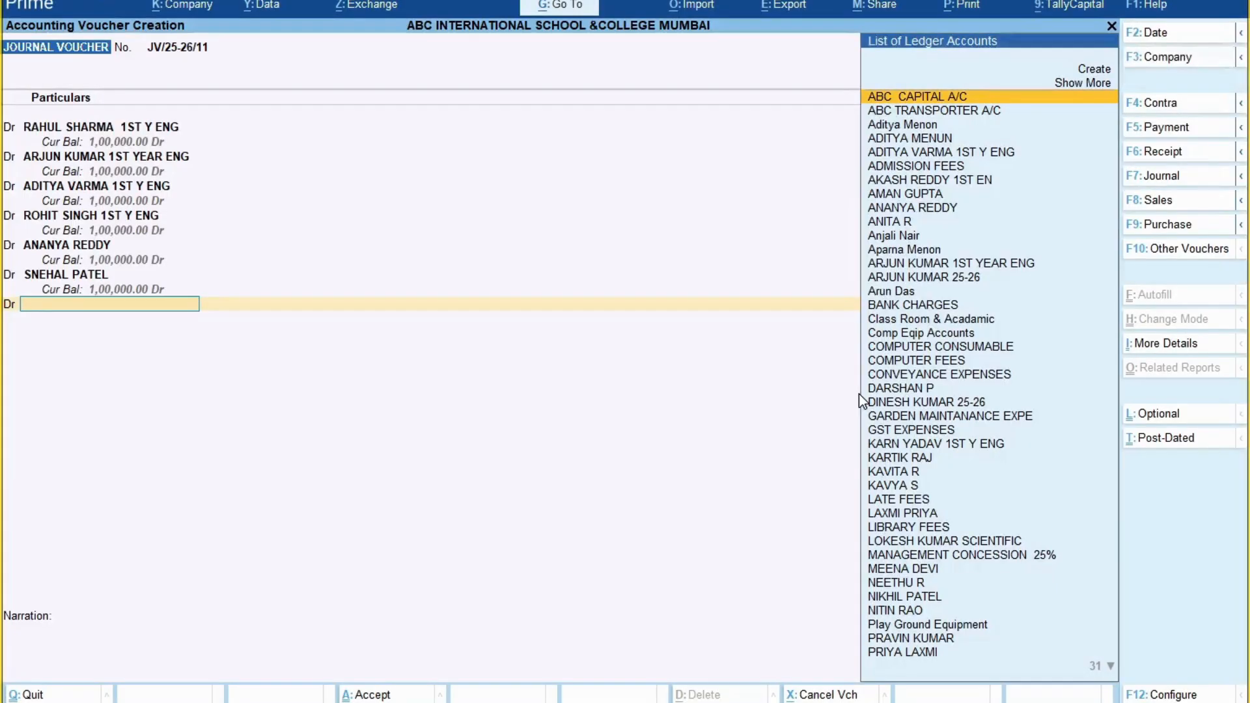
text(NIKHIL)
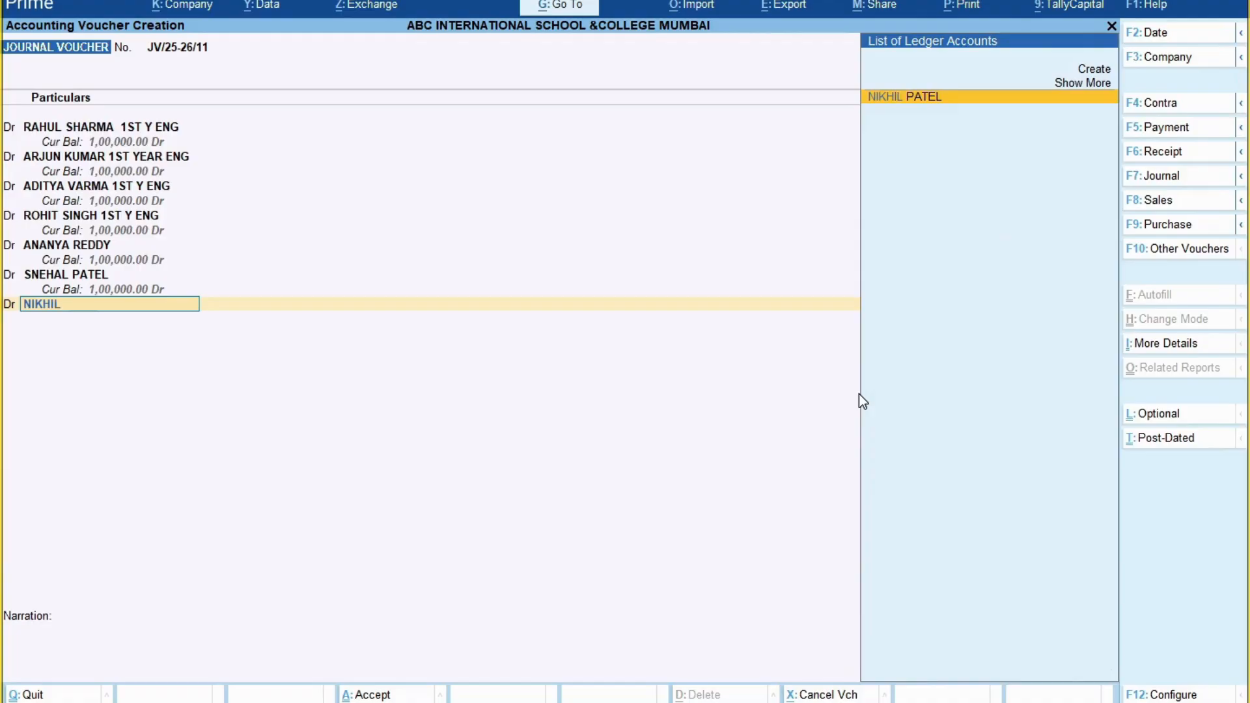
key(Return)
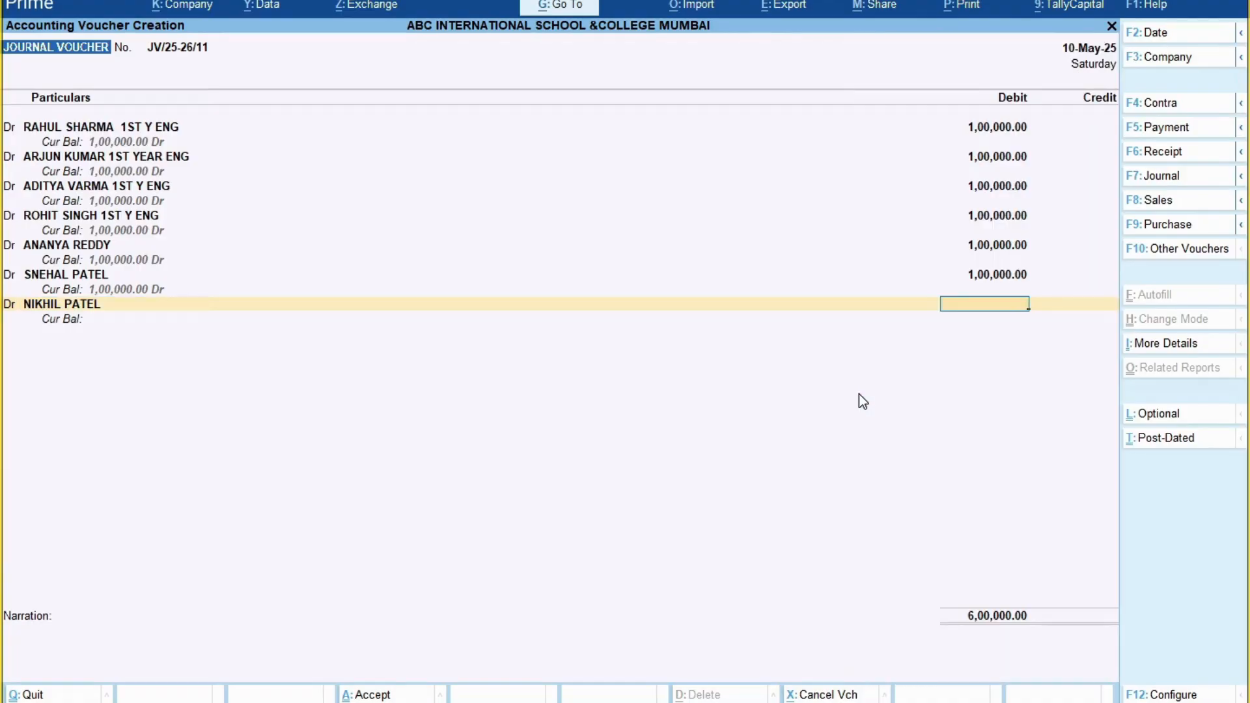
text(1000000)
key(Return)
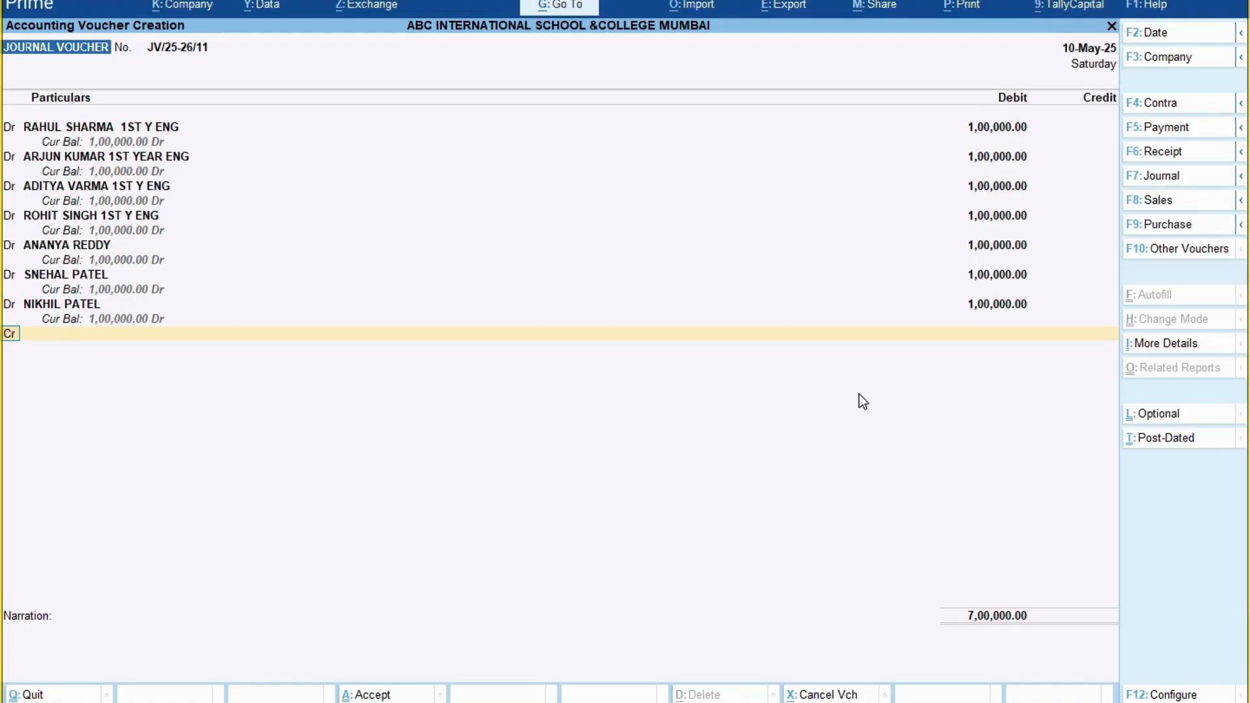
Check the slide for the fourth ST student and debit that student's ledger with 1,00,000.
key(d)
key(Return)
key(alt+Tab)
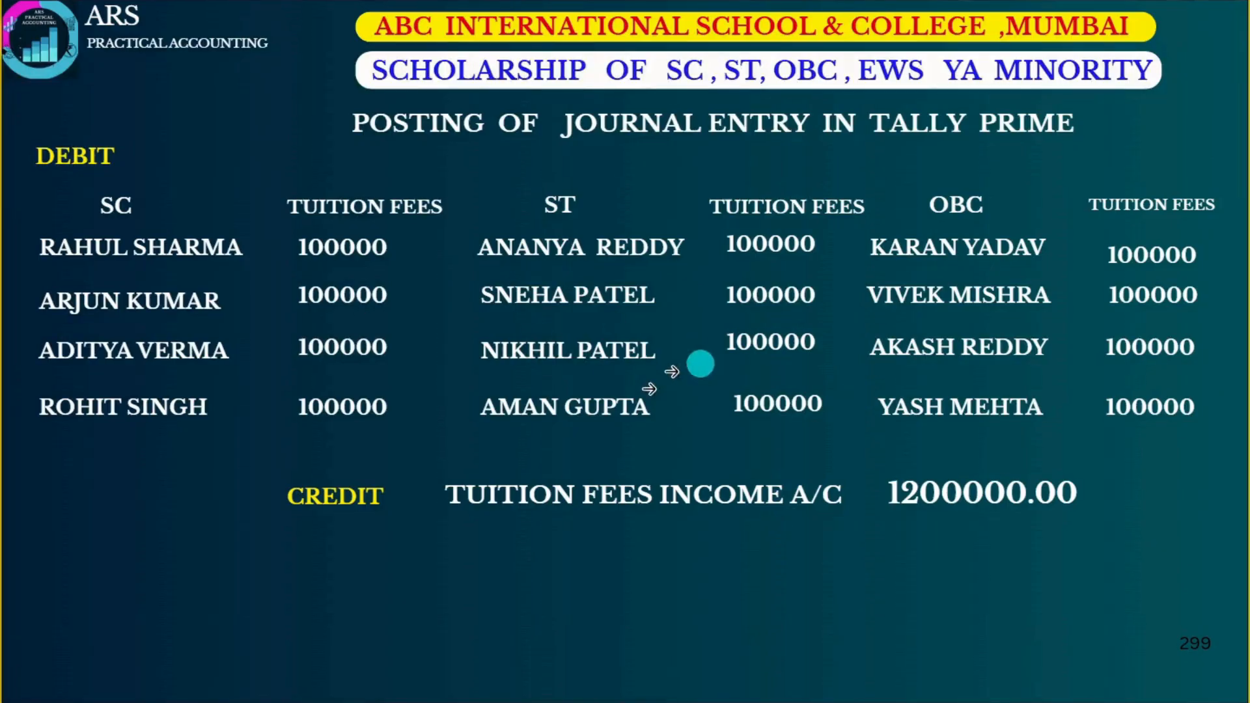
key(alt+Tab)
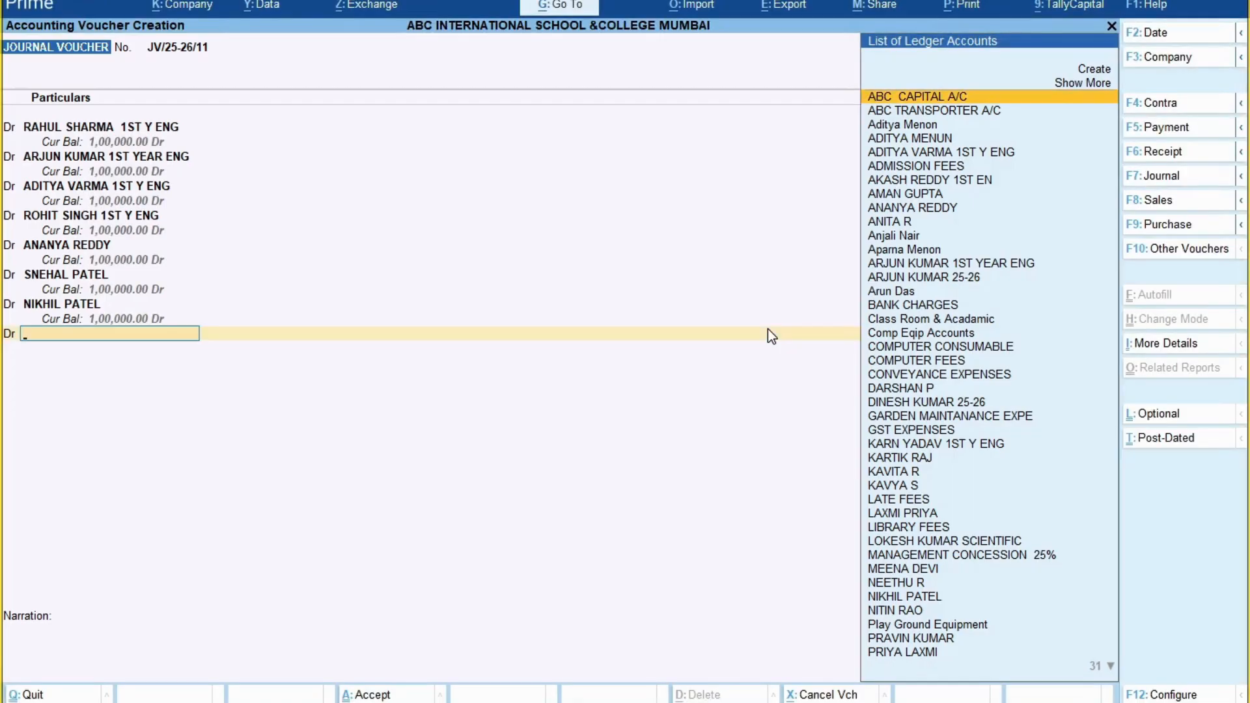
text(ANA)
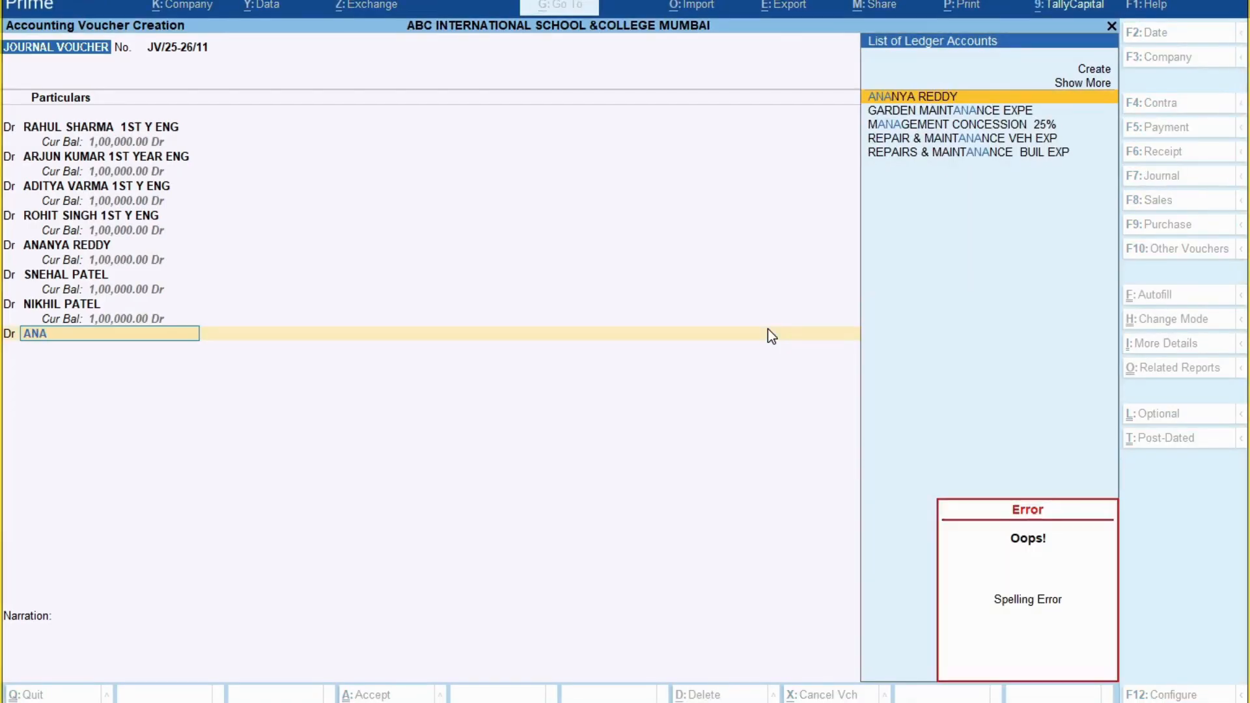
key(BackSpace)
key(BackSpace)
text(MAN)
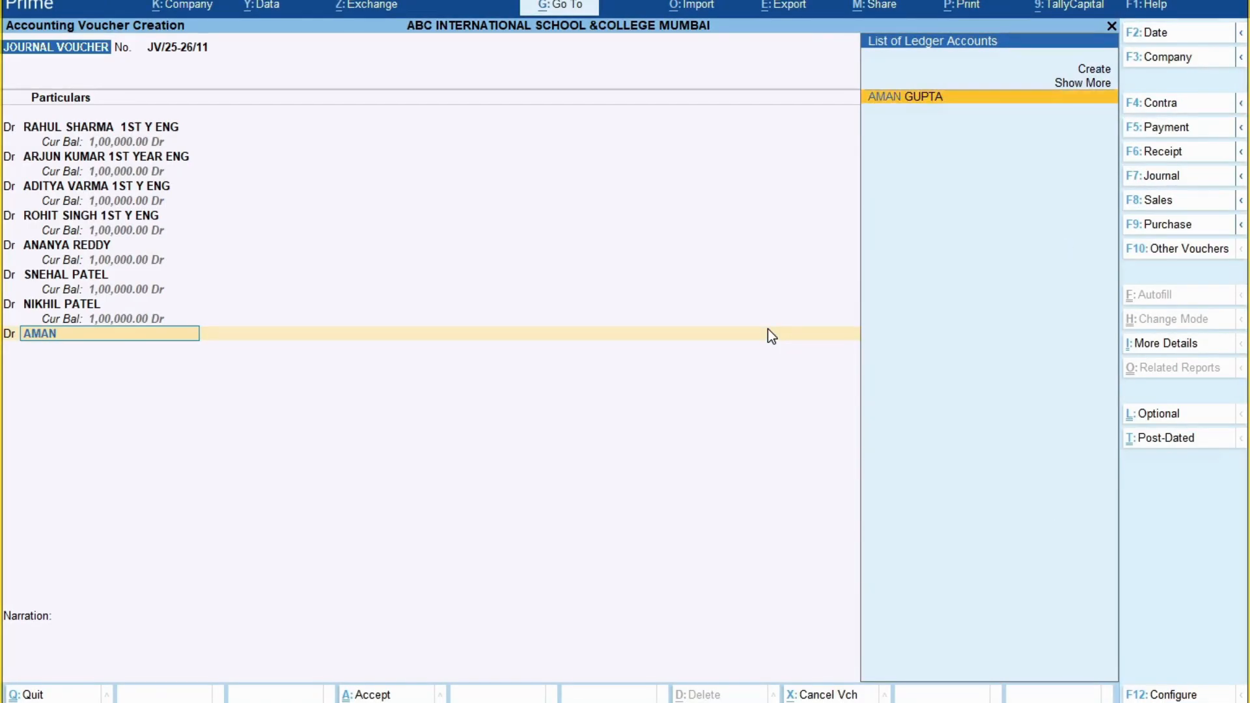
key(Return)
text(100000)
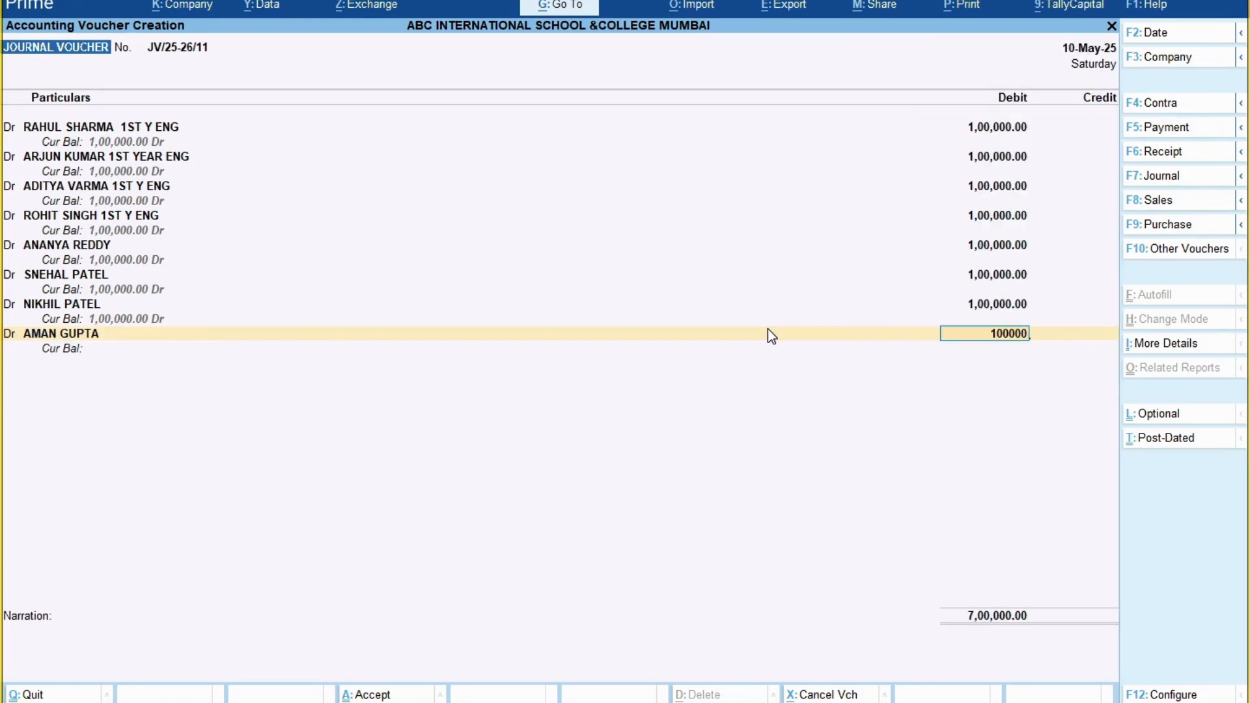
key(Return)
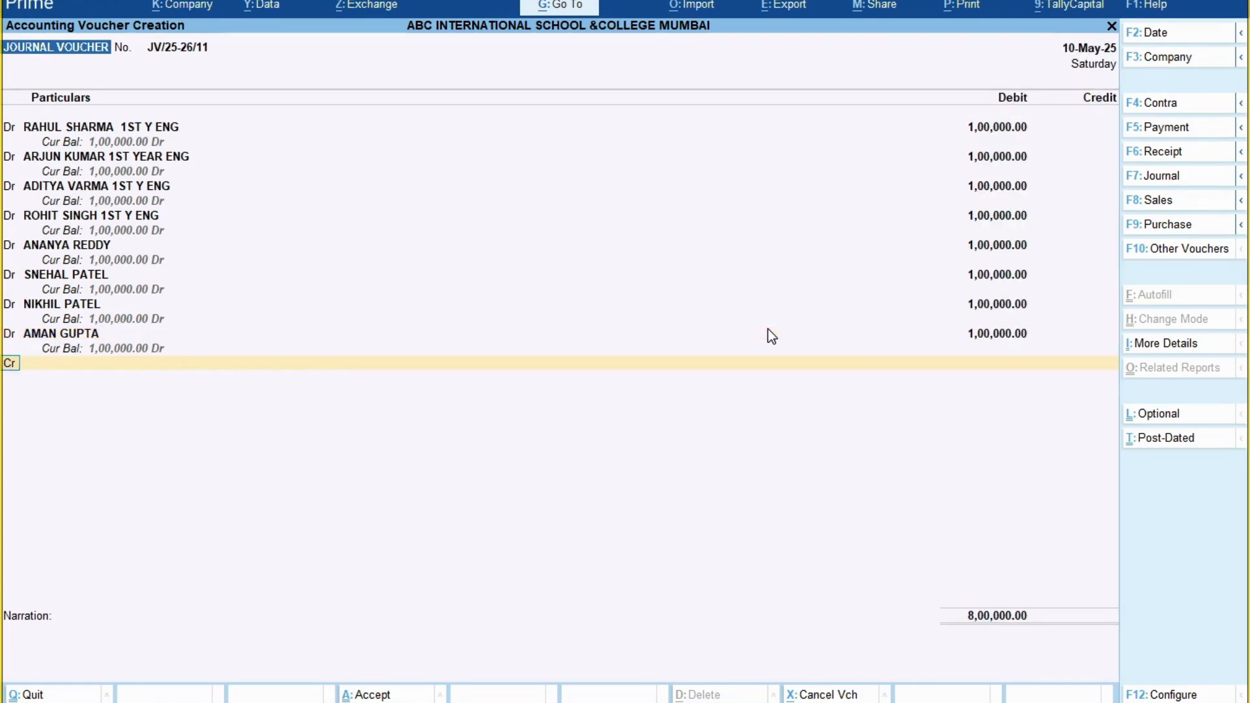
Add a Dr line for the first OBC student's 1st-year engineering ledger with a debit of 1,00,000.
key(Return)
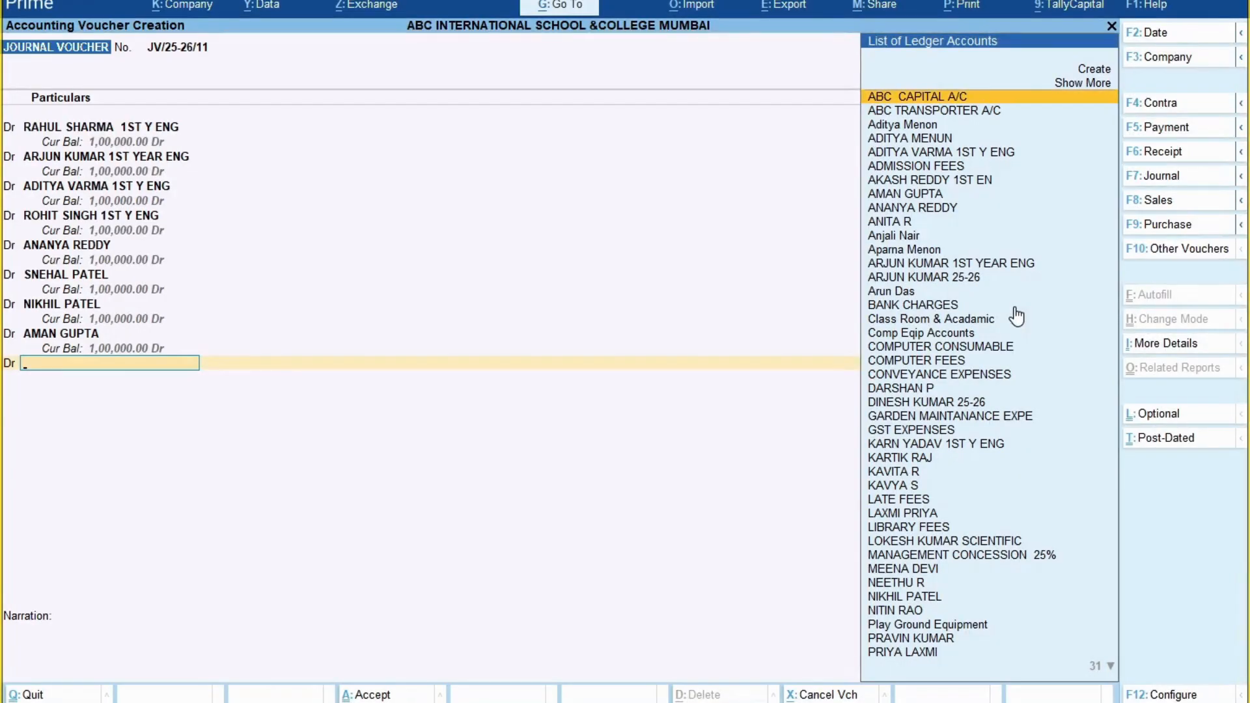
text(KARN)
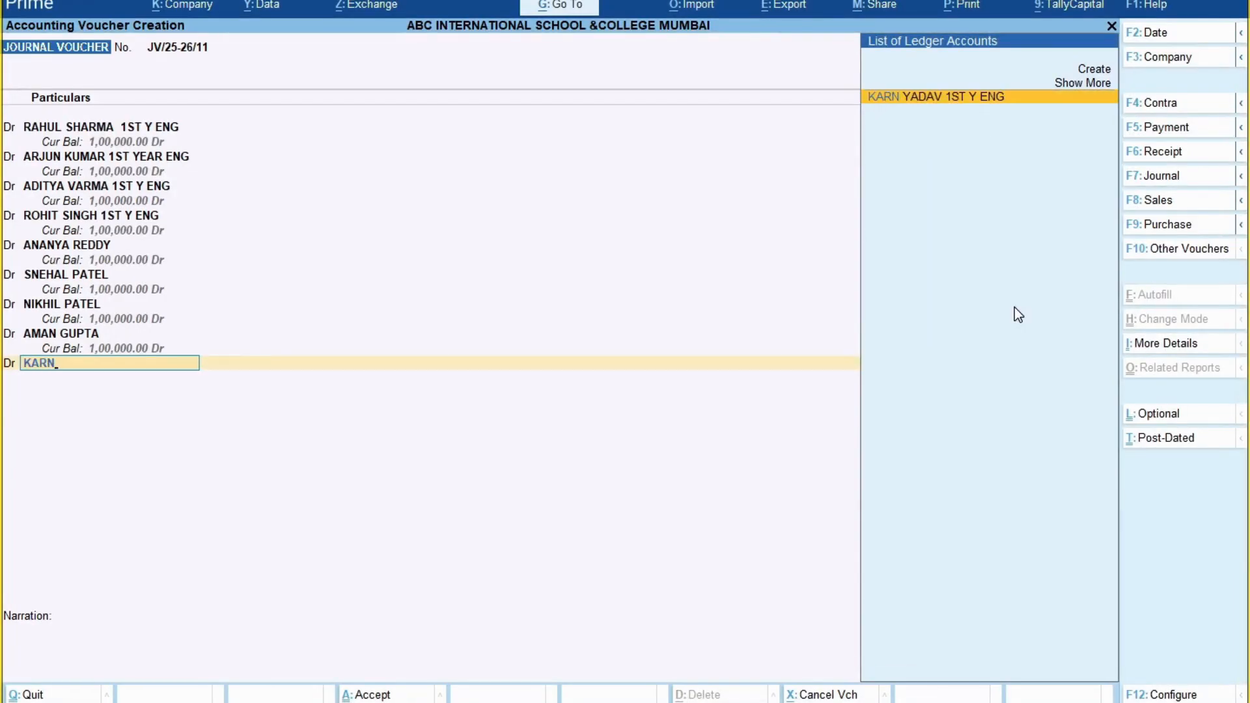
key(Return)
text(100000)
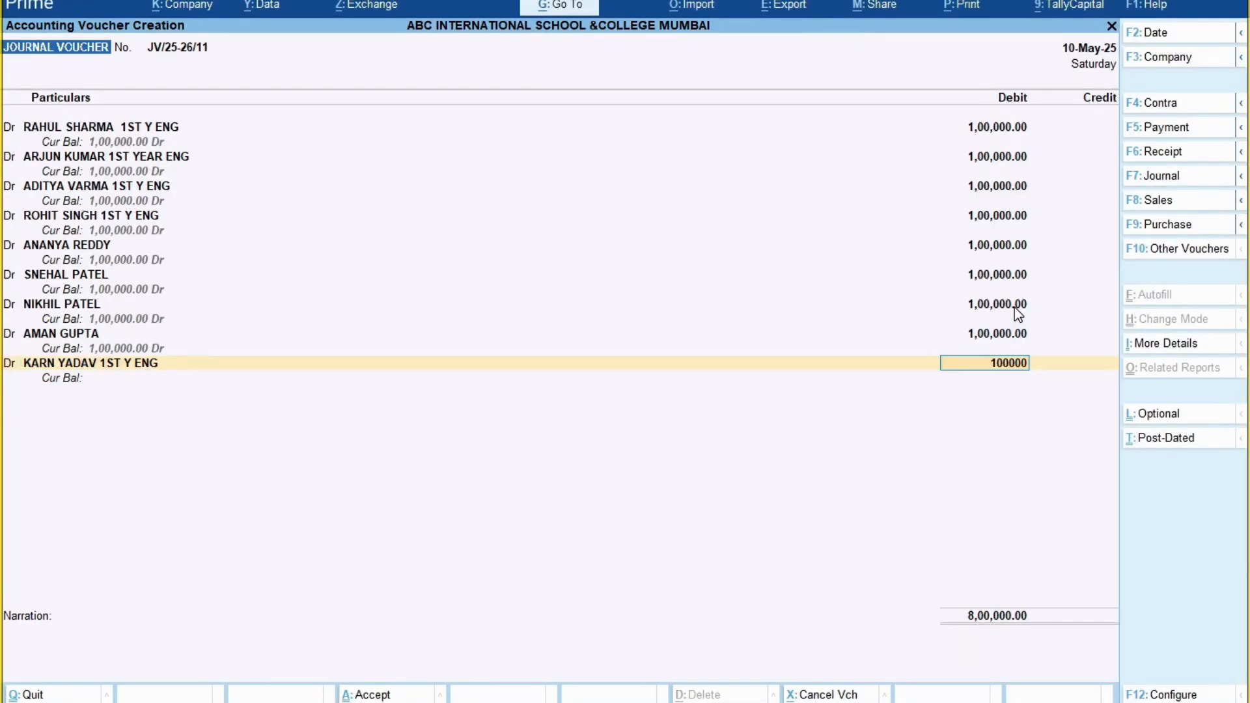
key(Return)
Check the slide for the second OBC student and debit that student's 1st-year engineering ledger with 1,00,000.
key(d)
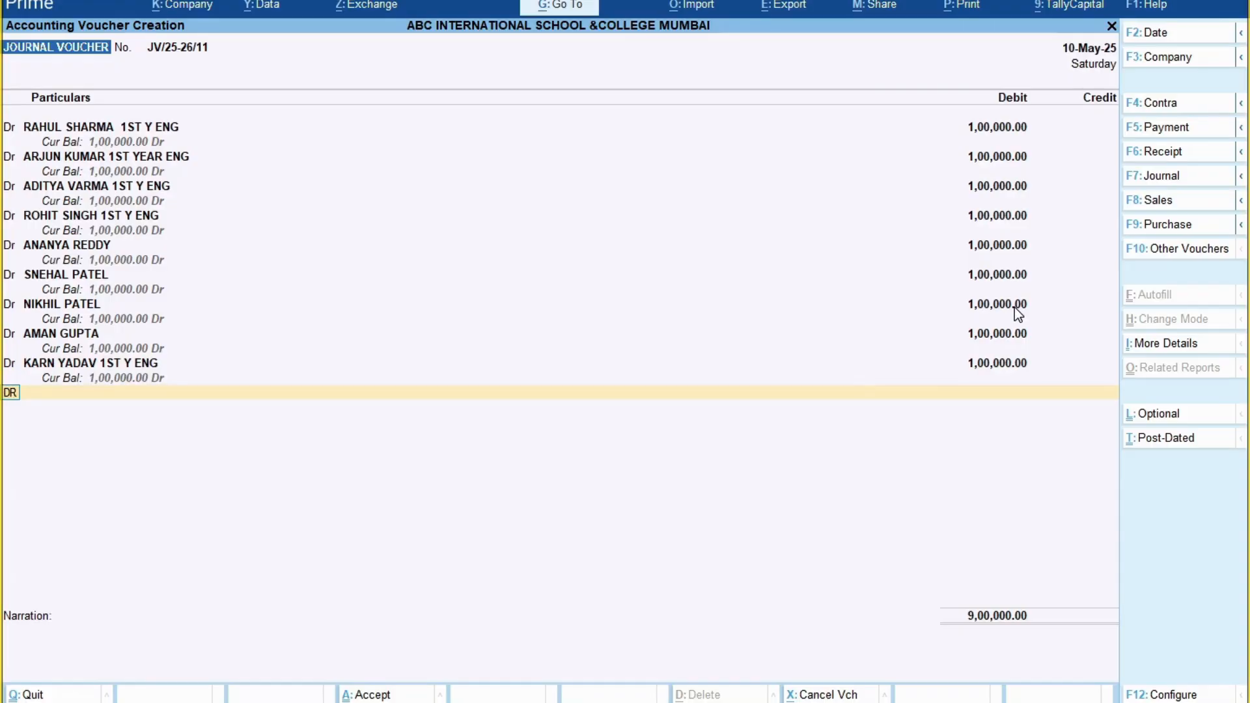
key(Return)
key(alt+Tab)
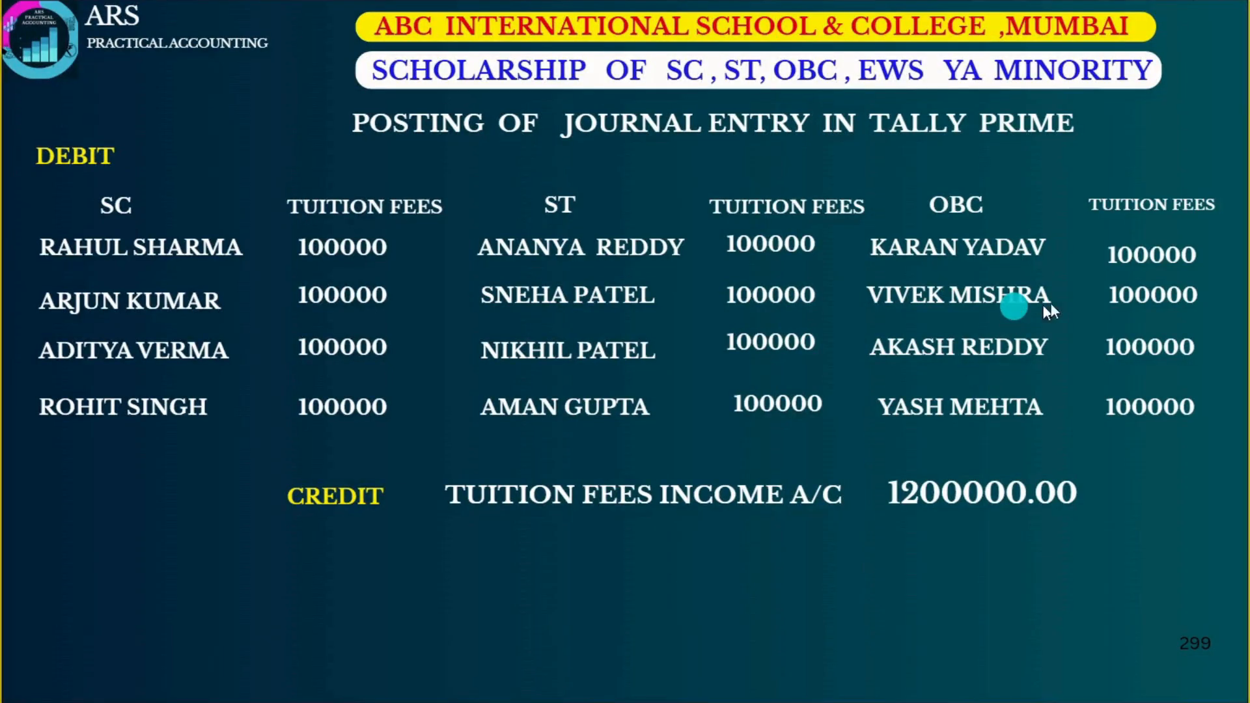
key(alt+Tab)
text(vivek)
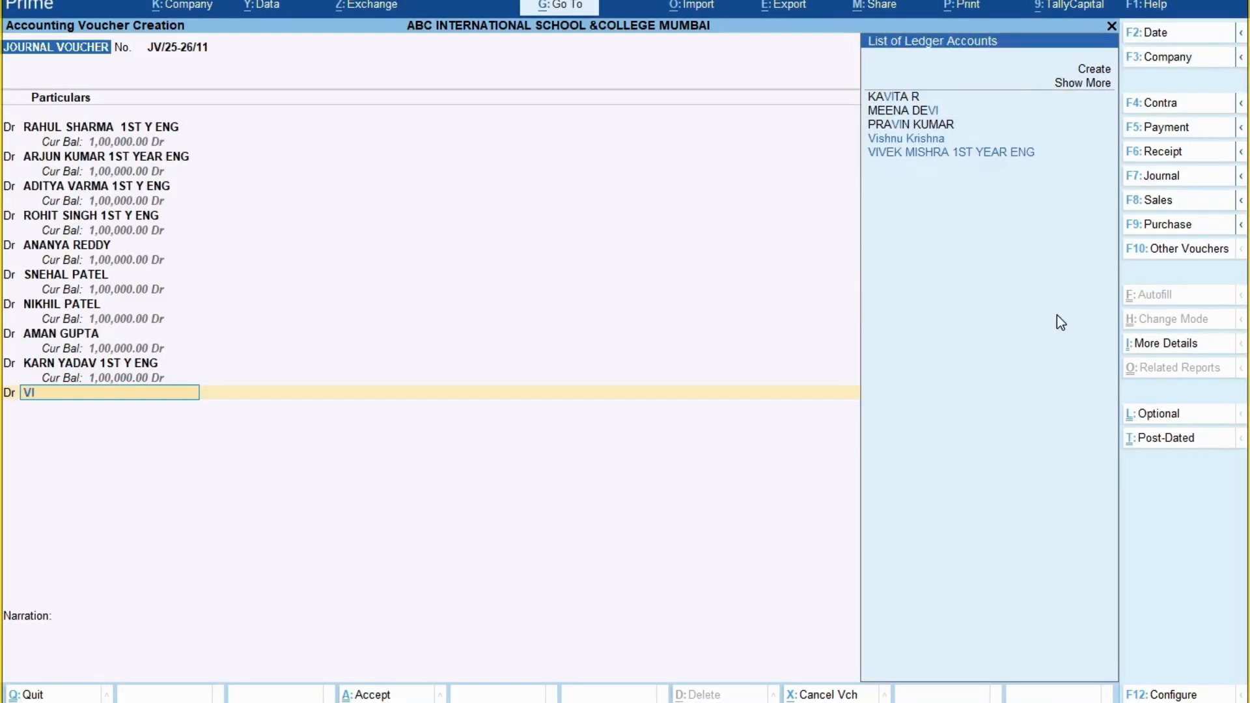
key(Return)
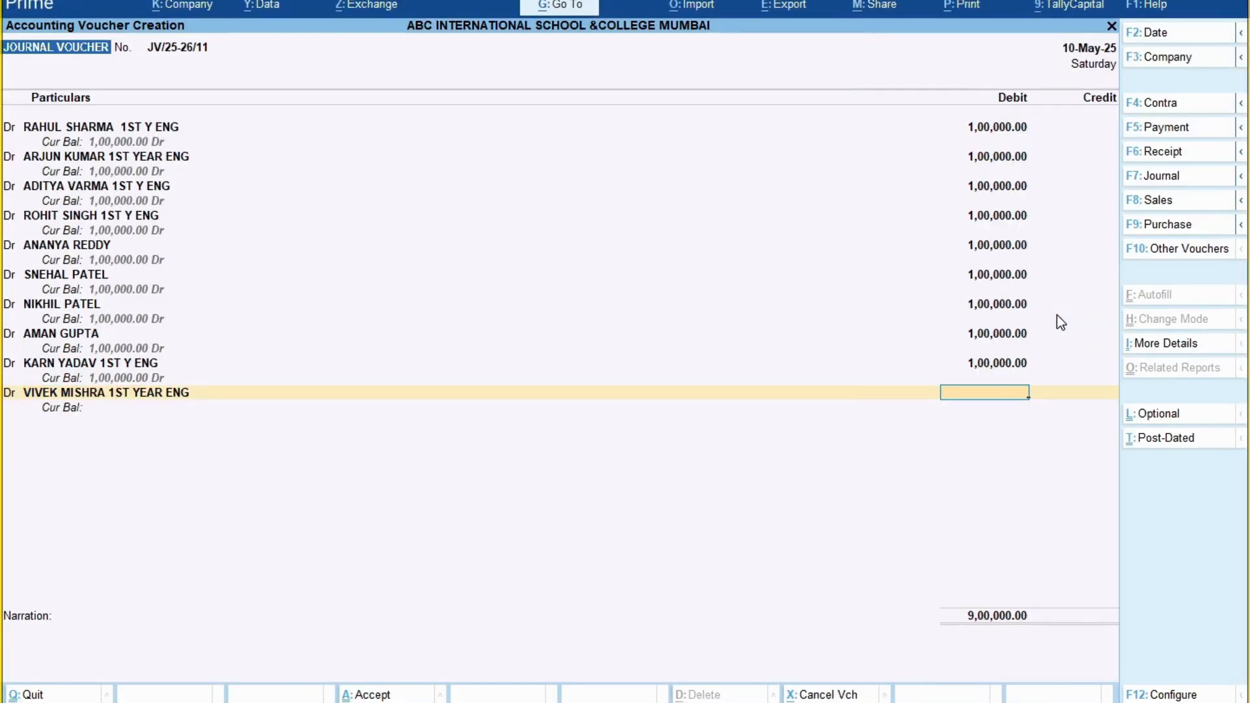
text(100000)
key(Return)
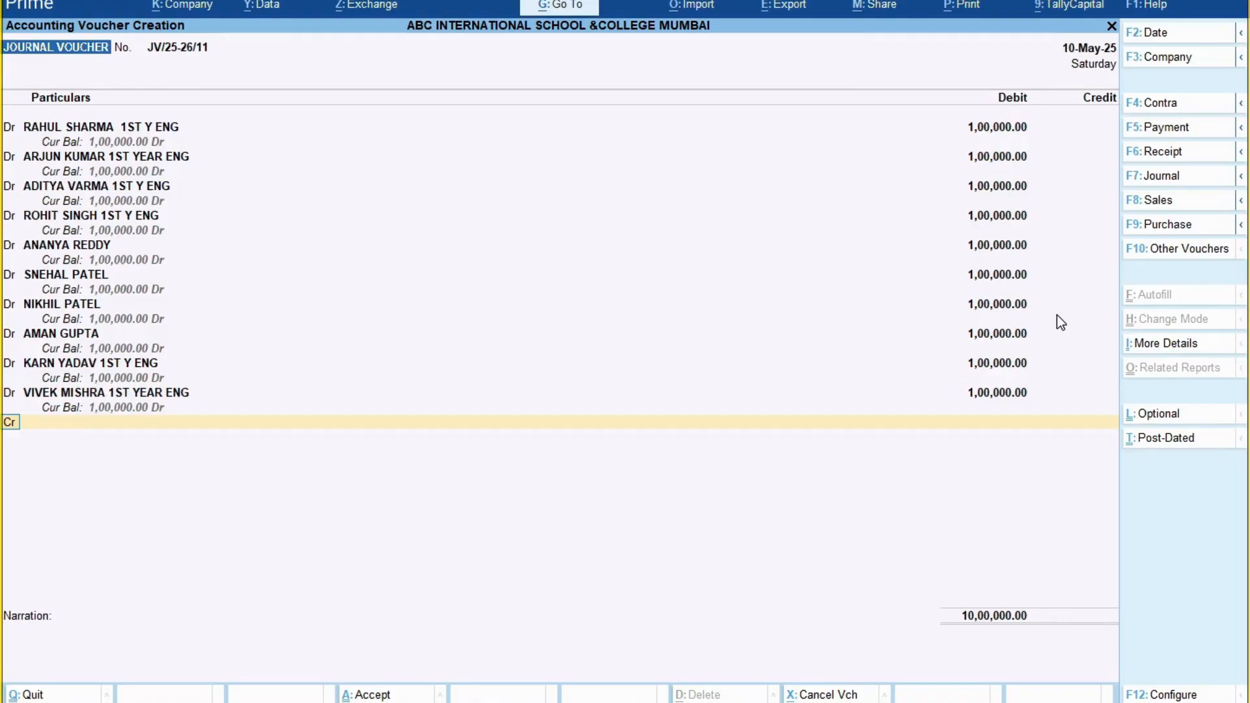
Look up the third OBC student on the slide and debit that student's ledger with 1,00,000.
key(alt+Tab)
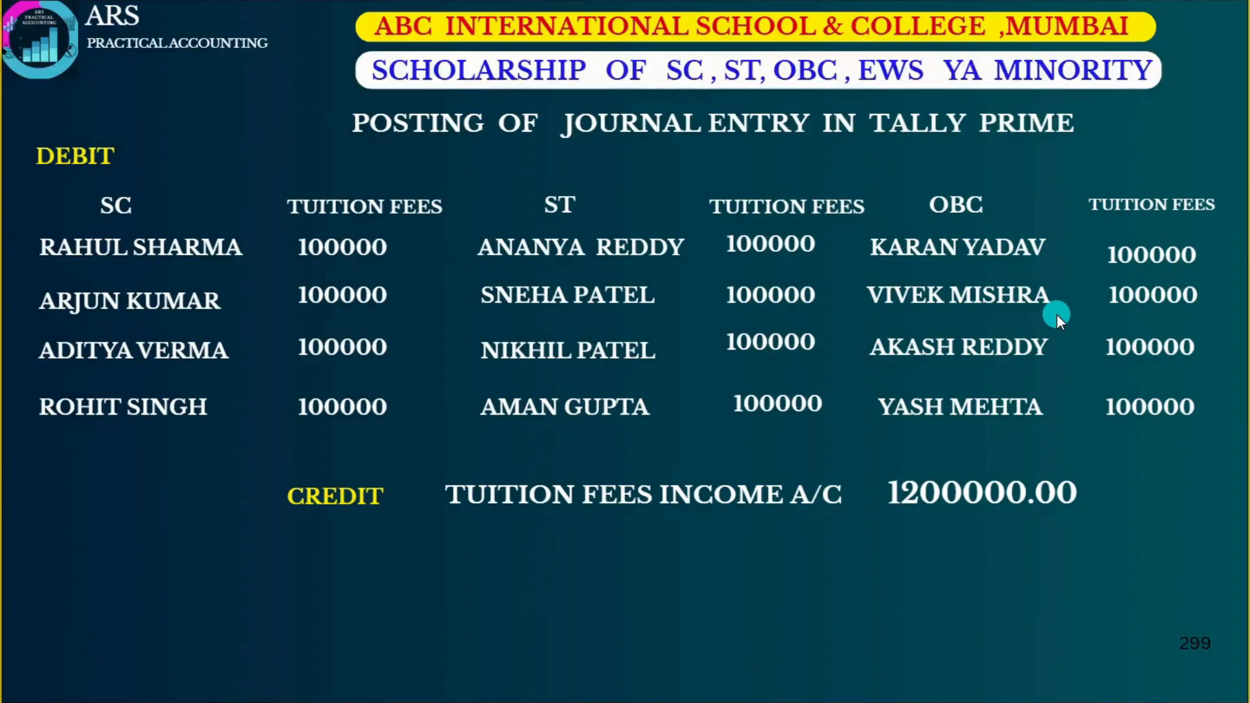
key(alt+Tab)
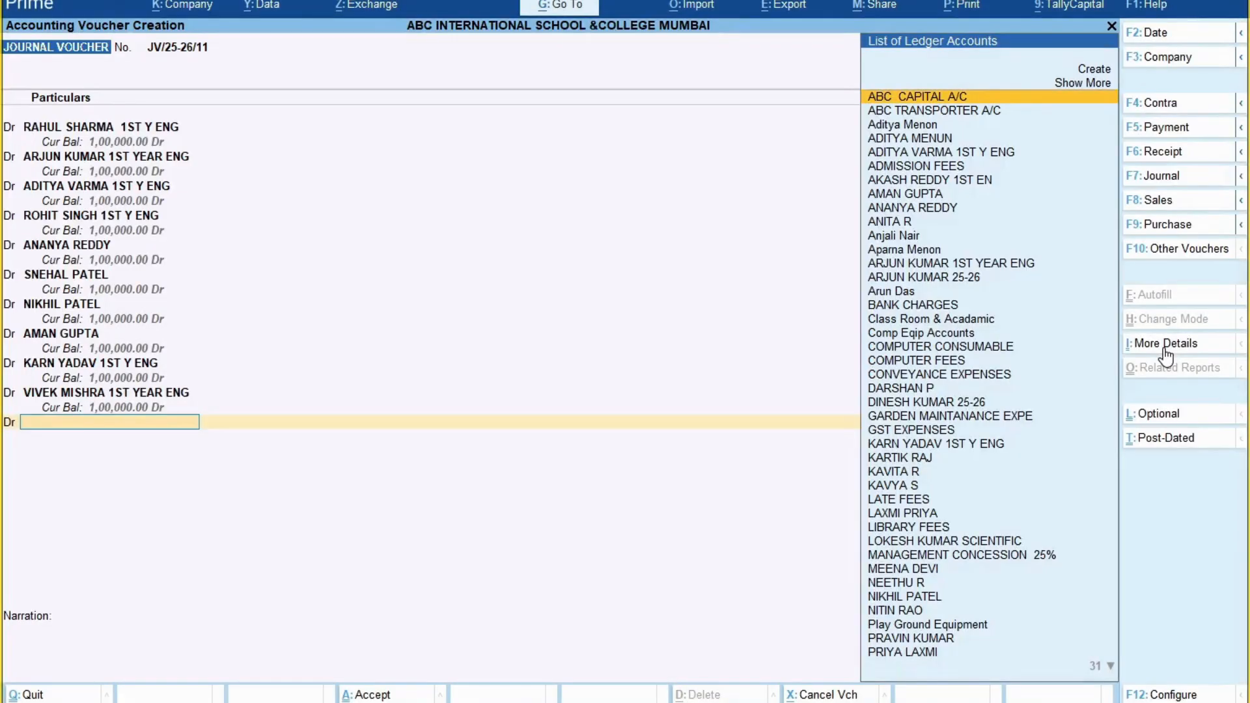
text(AKASH)
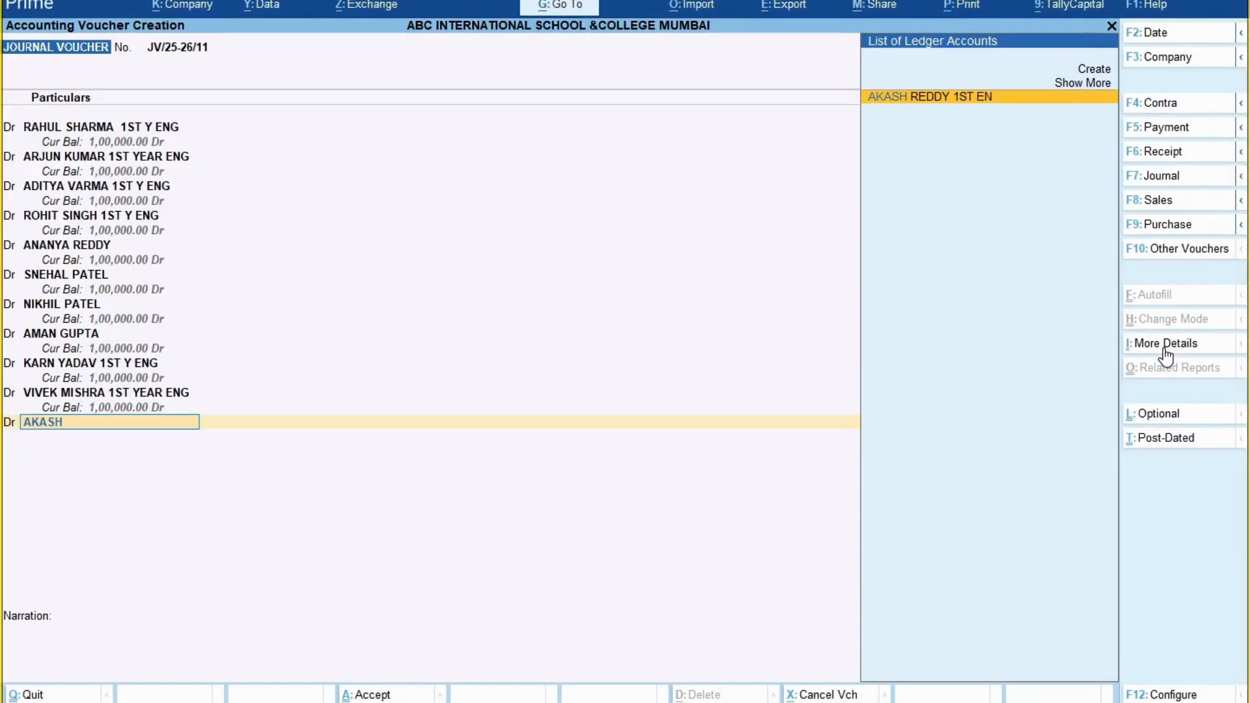
key(Return)
text(100000)
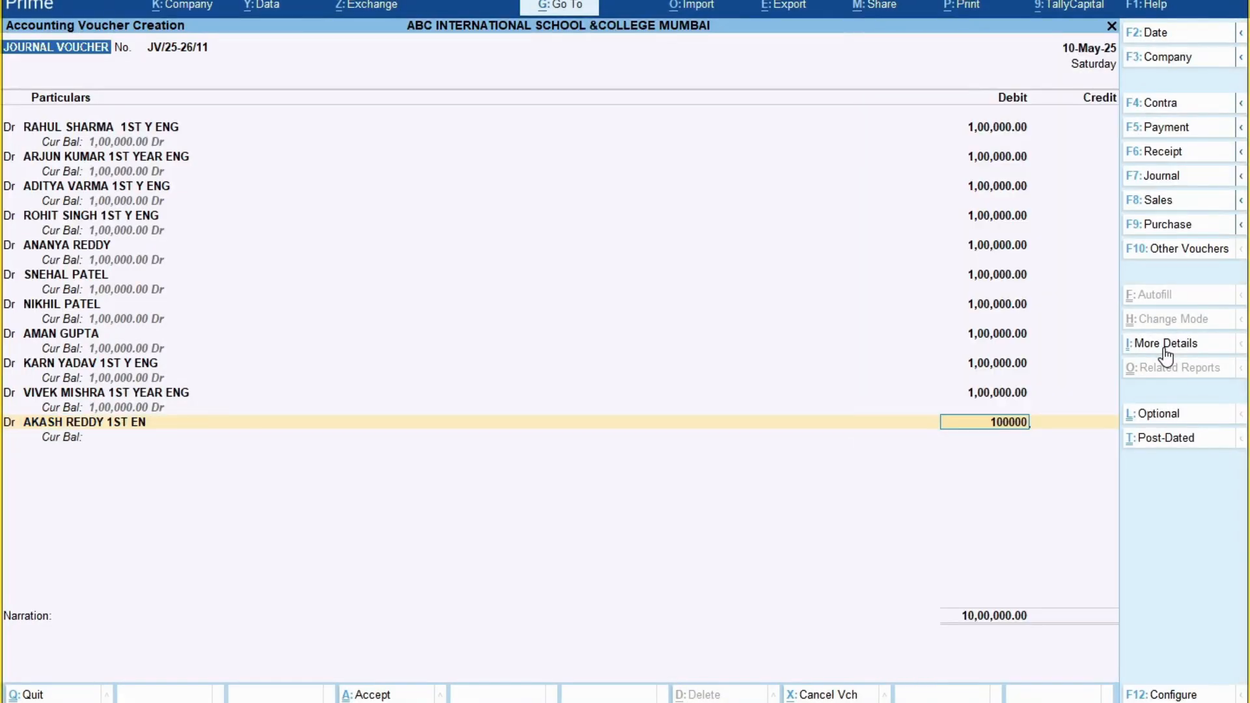
key(Return)
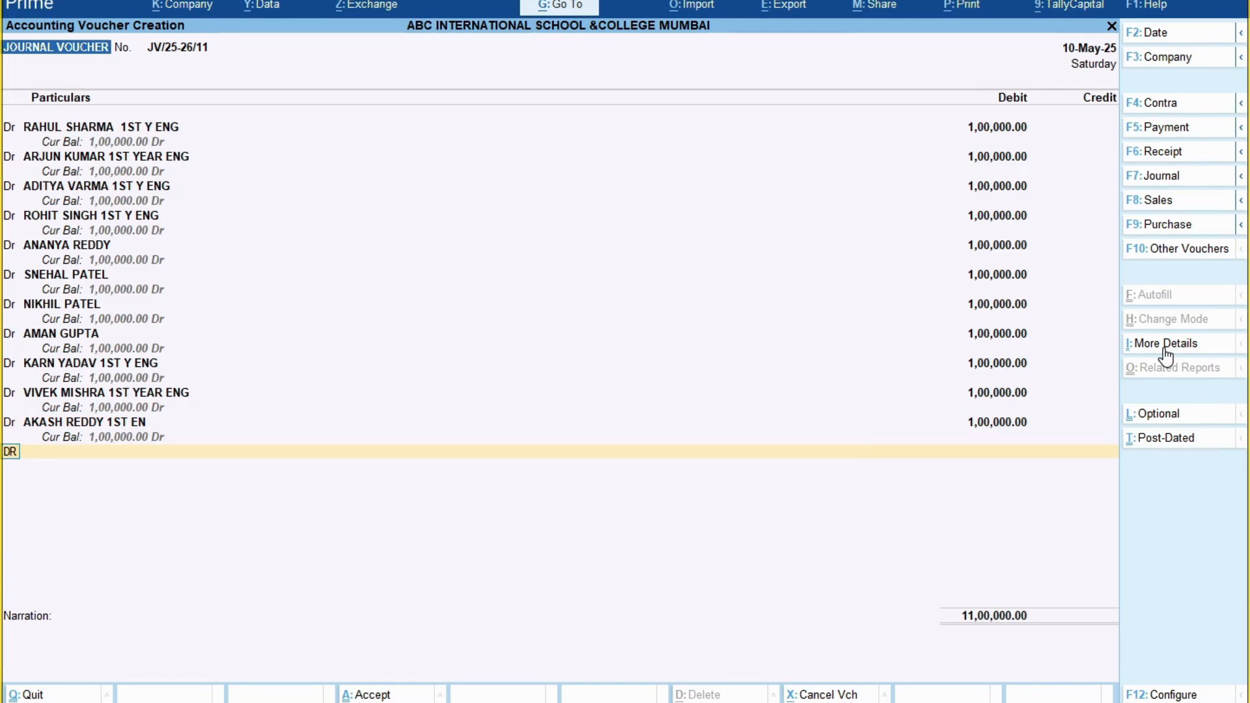
Add a Dr line for the fourth OBC student's ledger with a debit of 1,00,000.
key(Return)
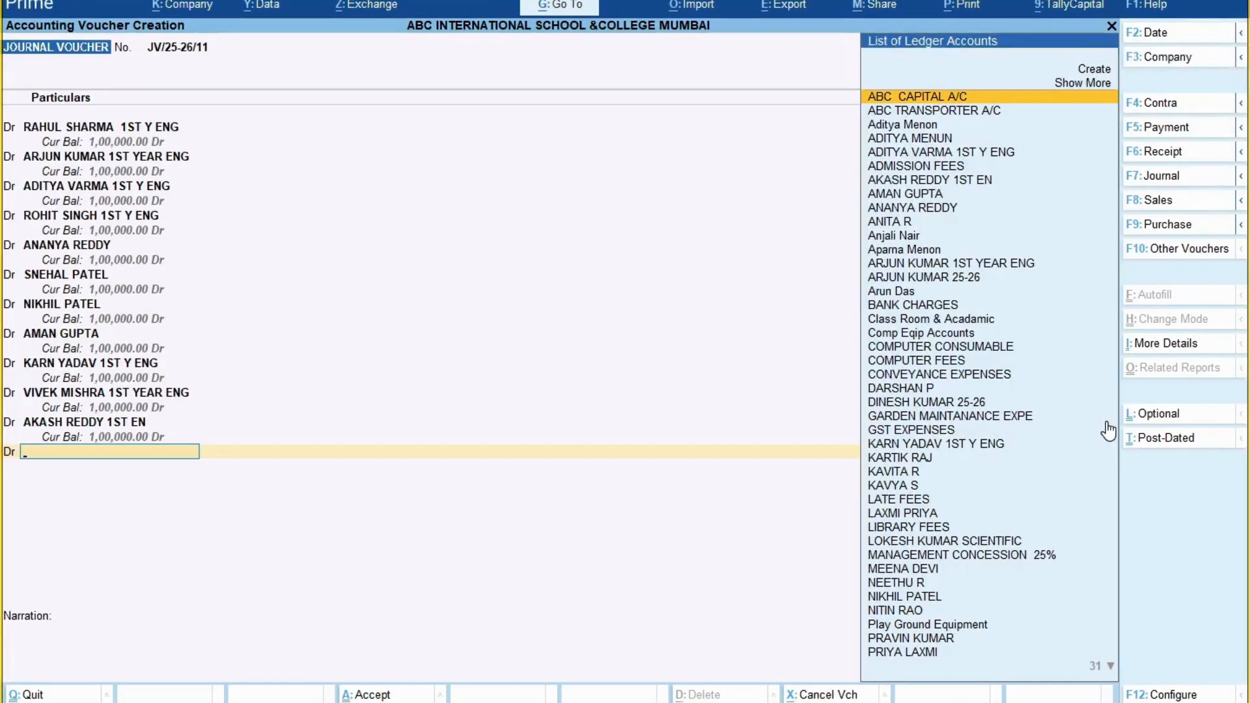
text(YES)
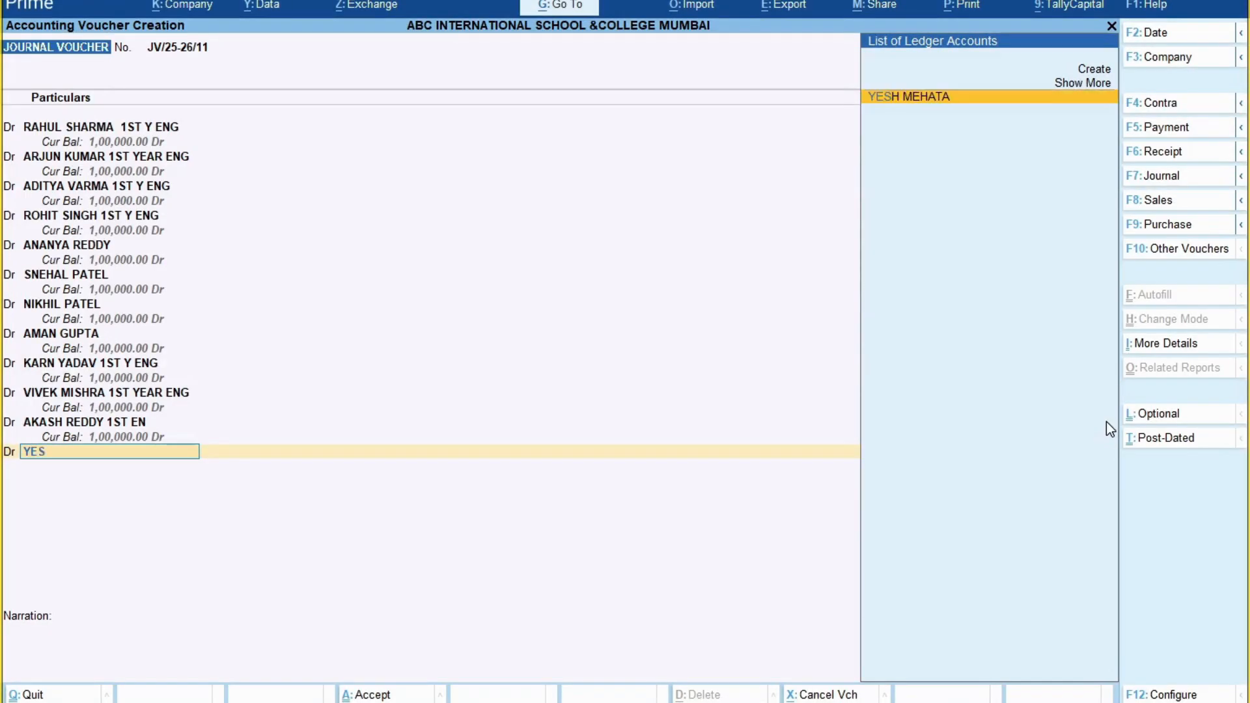
text(H MEHATA)
key(Return)
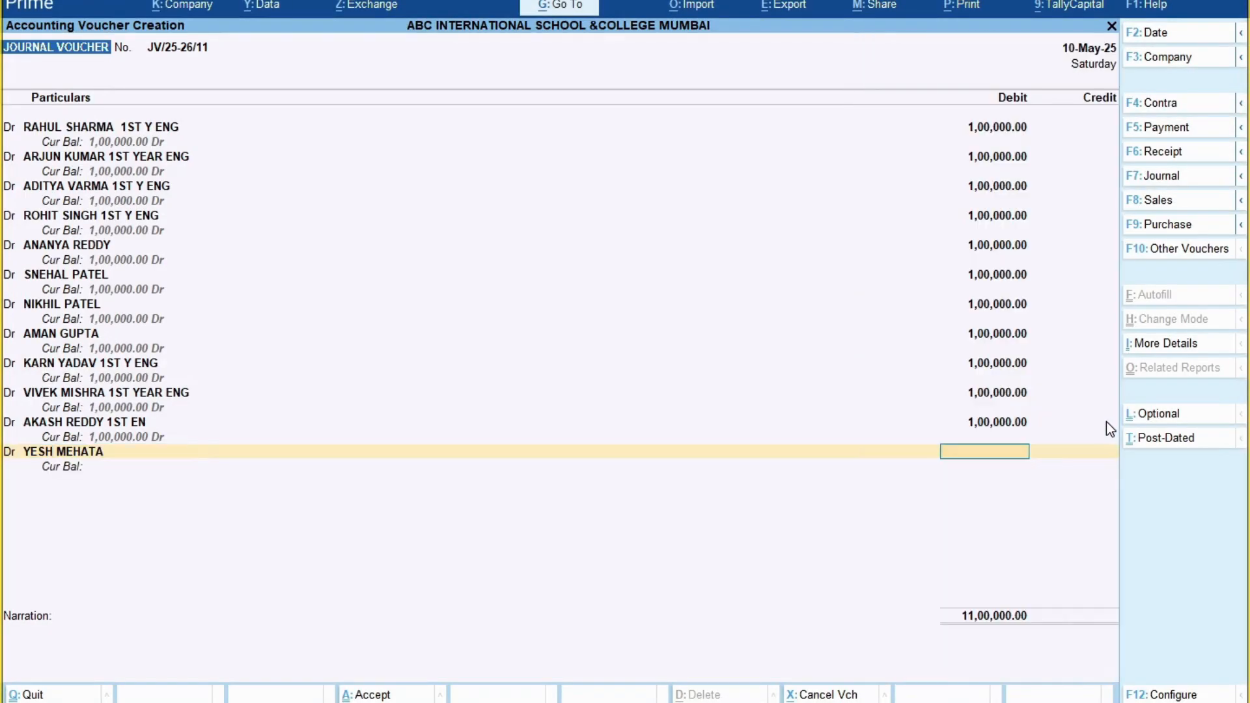
text(1,00,000)
key(Return)
Add a Cr line for the TIUTION FEES RECEIVABLE INCOME (ENG) ledger with a credit of 12,00,000.
key(Return)
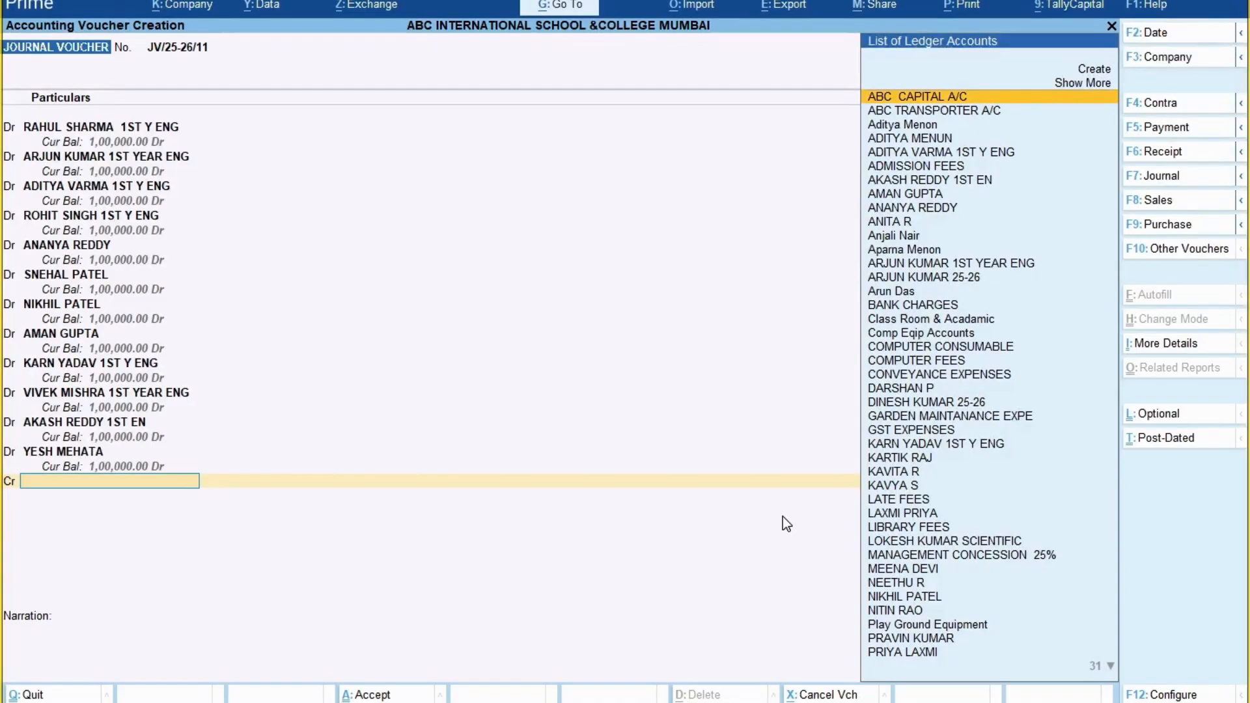
text(TUI)
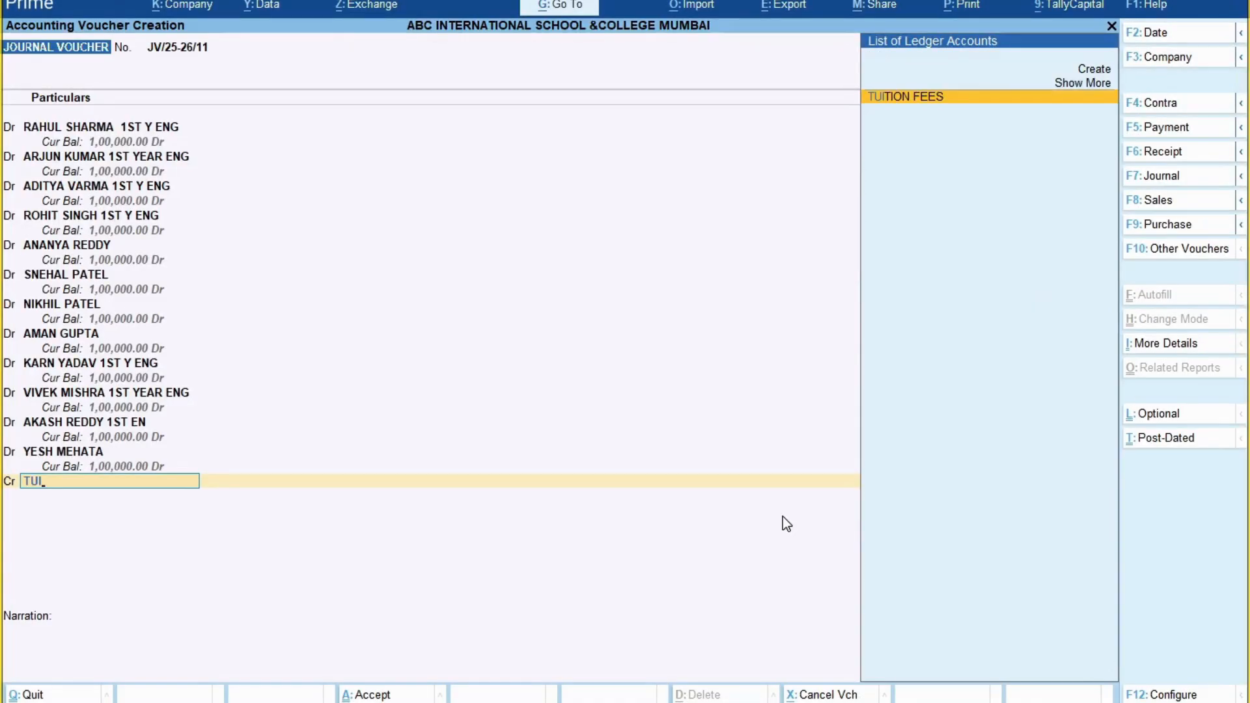
key(BackSpace)
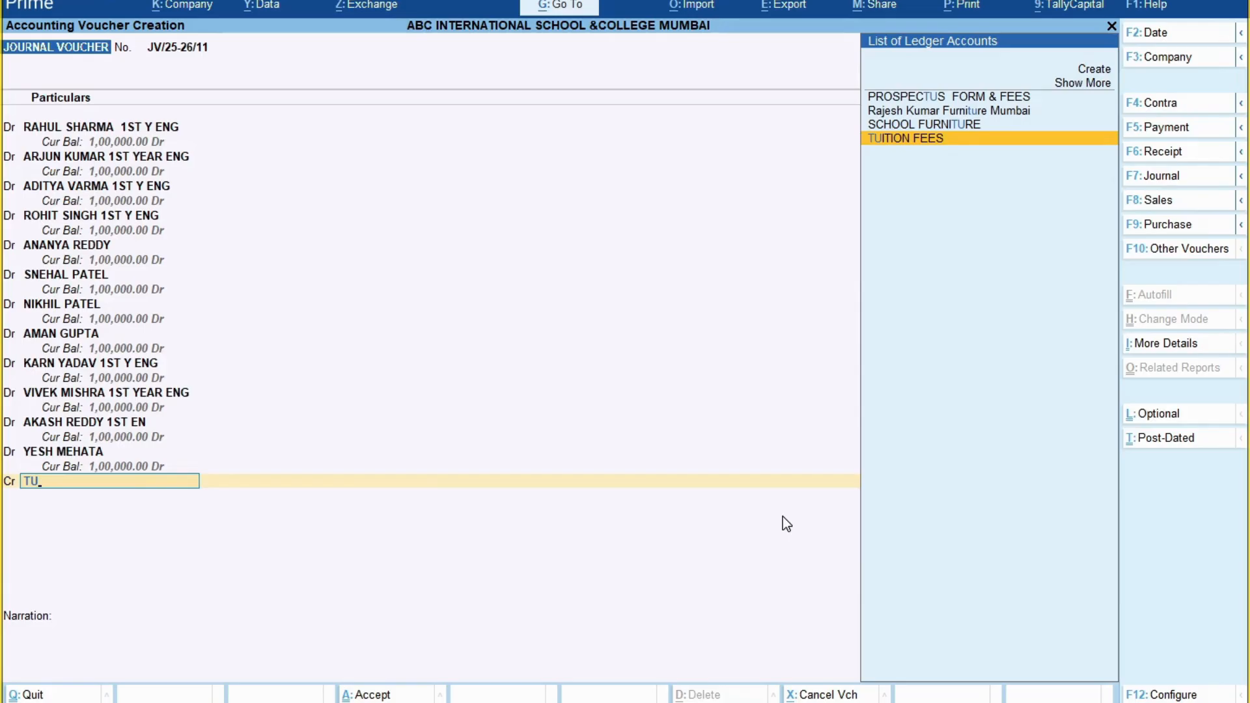
key(BackSpace)
key(BackSpace)
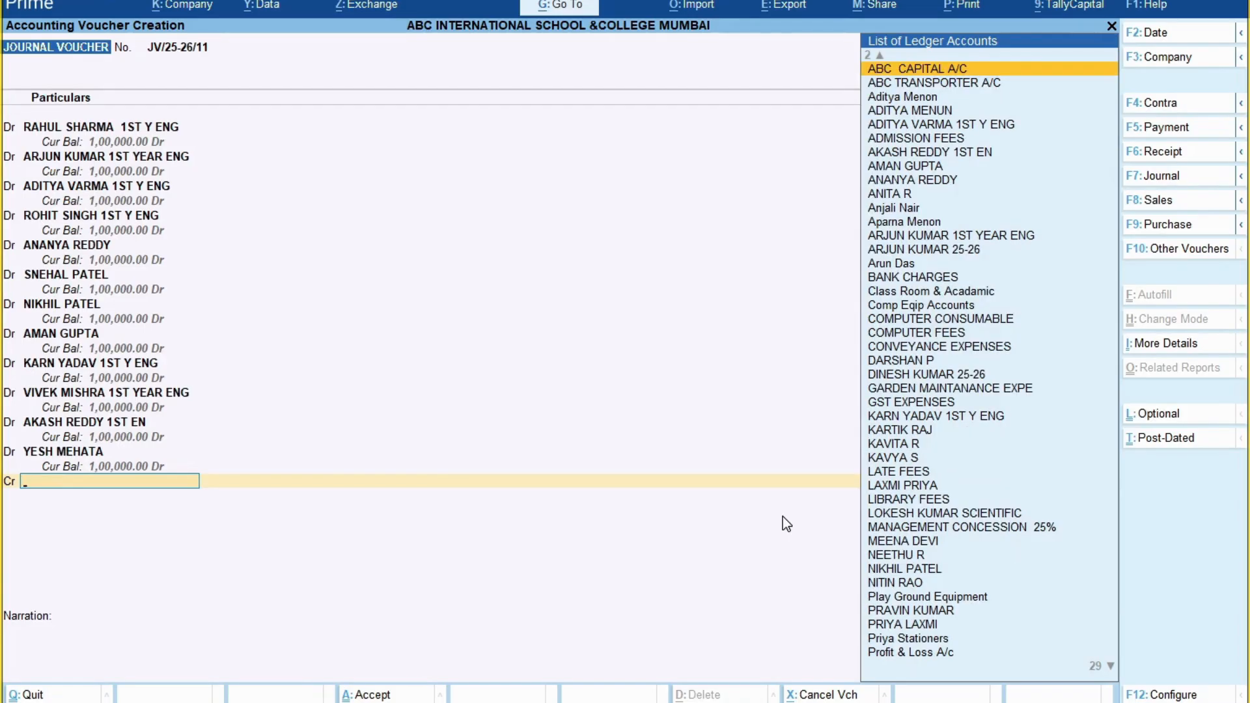
text(INCOM)
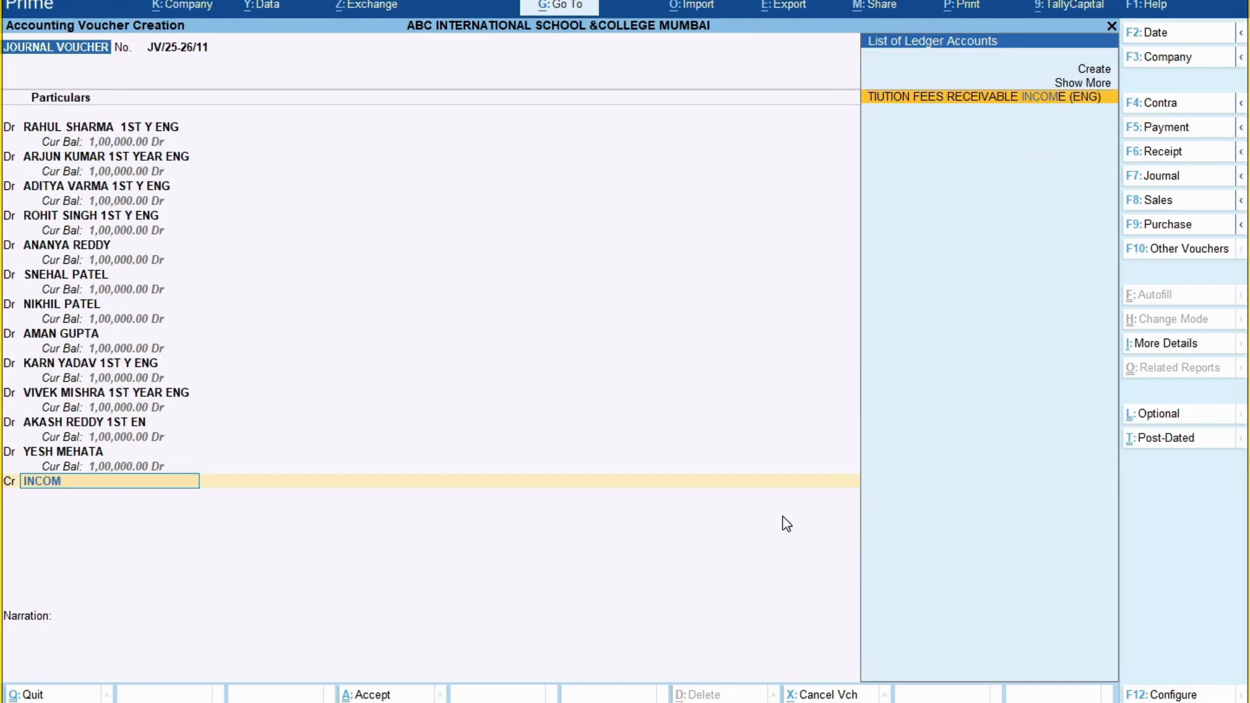
click(1093, 101)
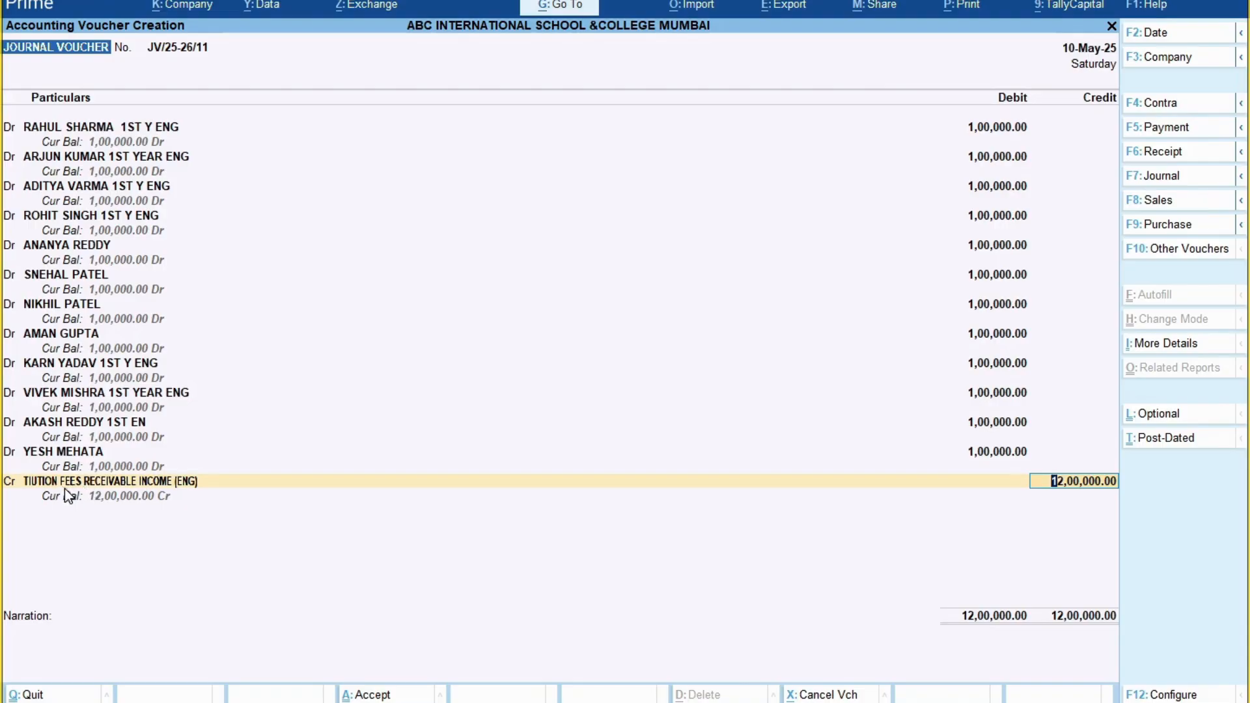
Correct the credited ledger's name to TUITION FEES RECEIVABLE INCOME (ENG) and save the ledger alteration.
click(110, 483)
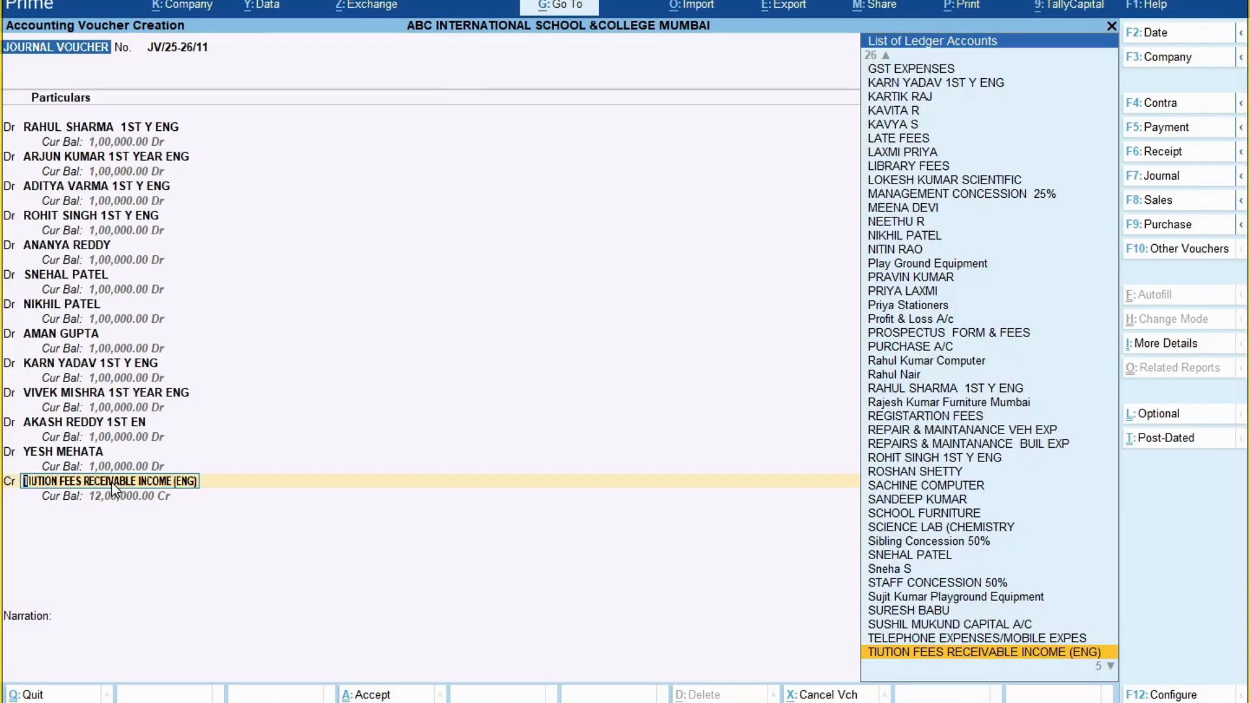
key(ctrl+Return)
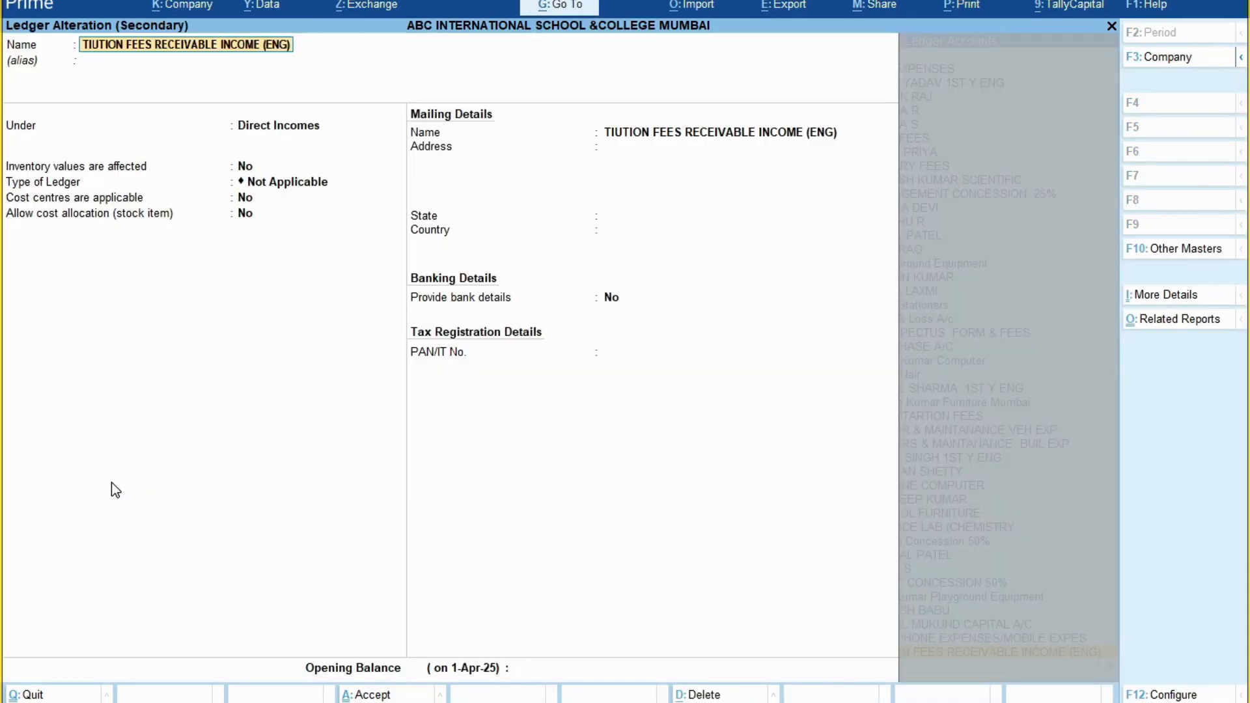
key(Delete)
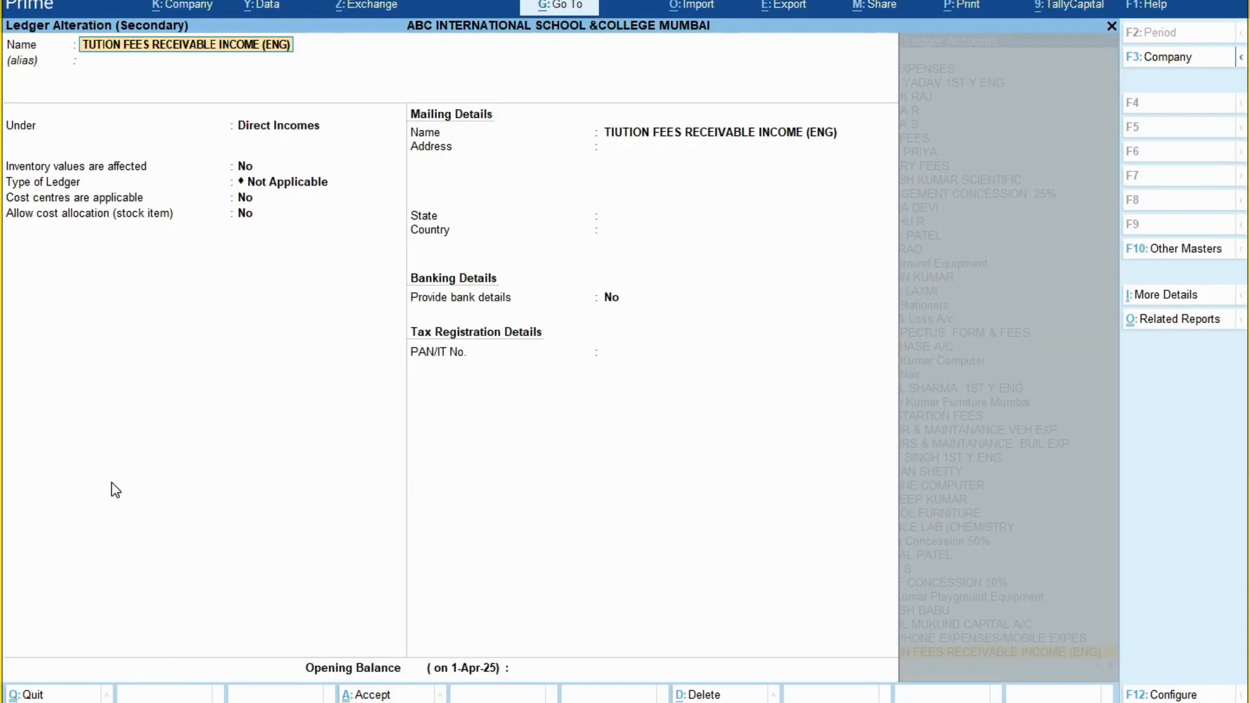
text(I)
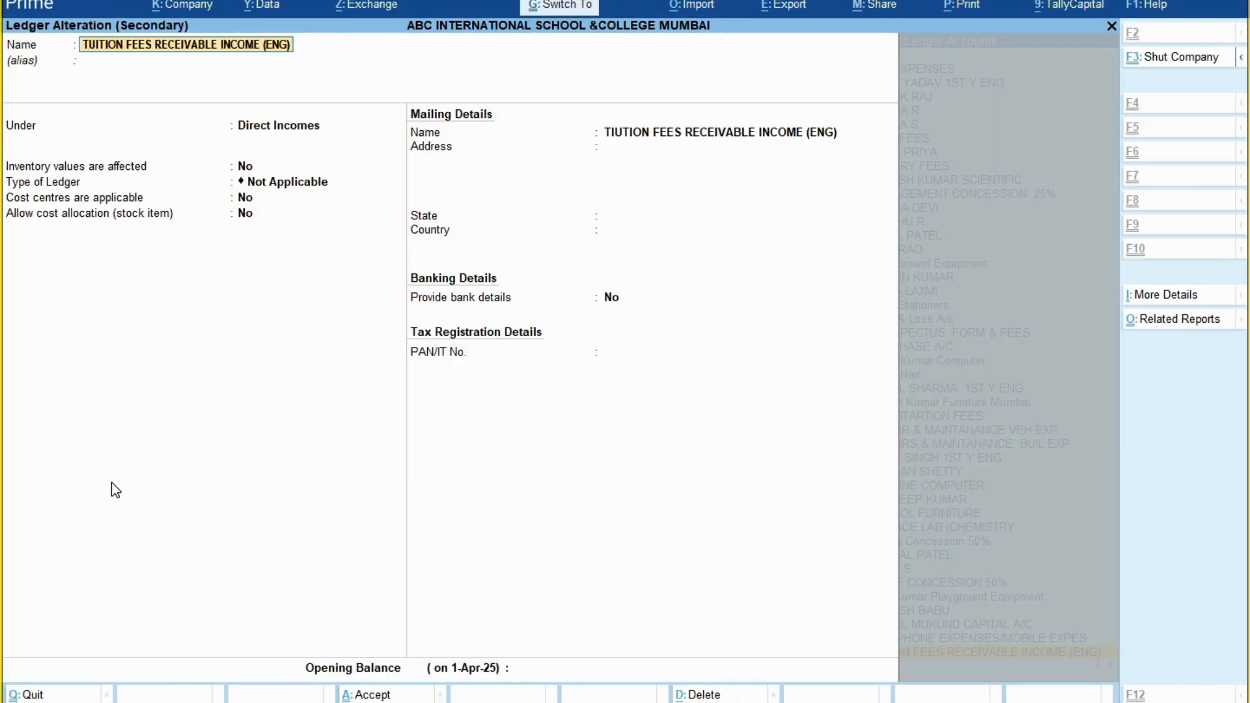
key(ctrl+a)
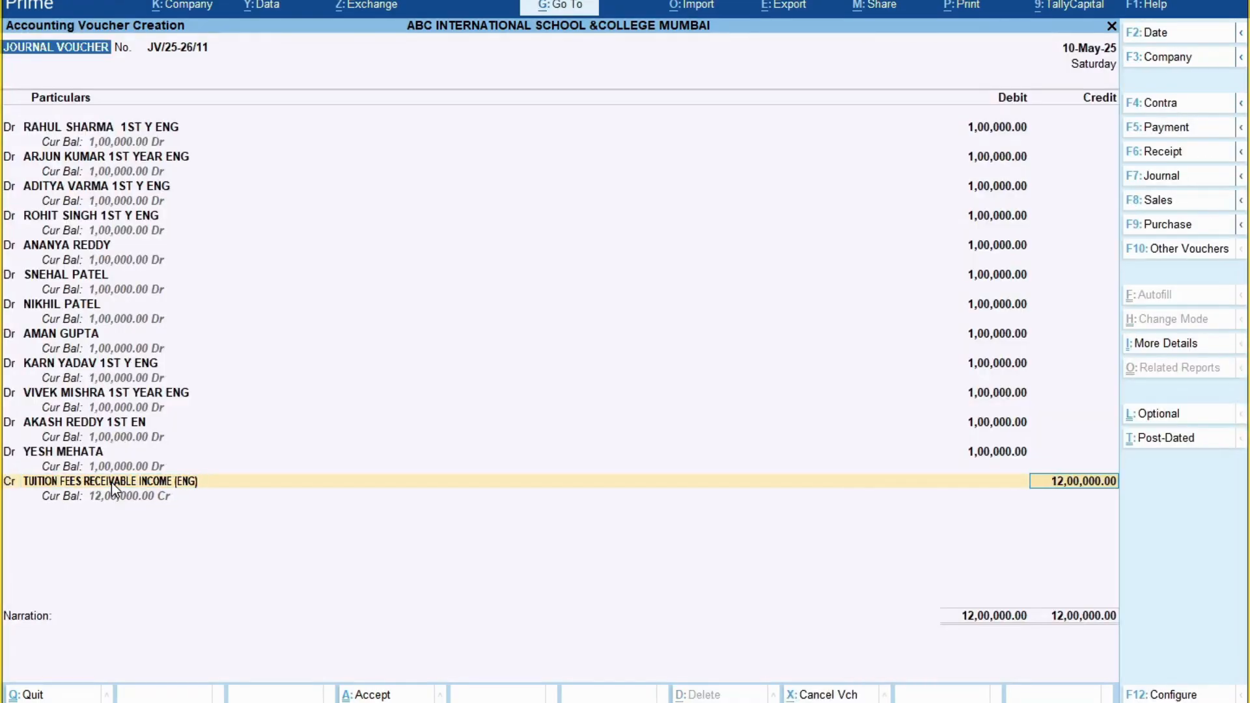
Enter the narration "BEING FEES ENTRY RECEIVABLE OF ALL STUDENT A/C ENG STUDENT" and save the journal voucher.
key(alt+Tab)
key(alt+Tab)
key(Return)
text(BEI)
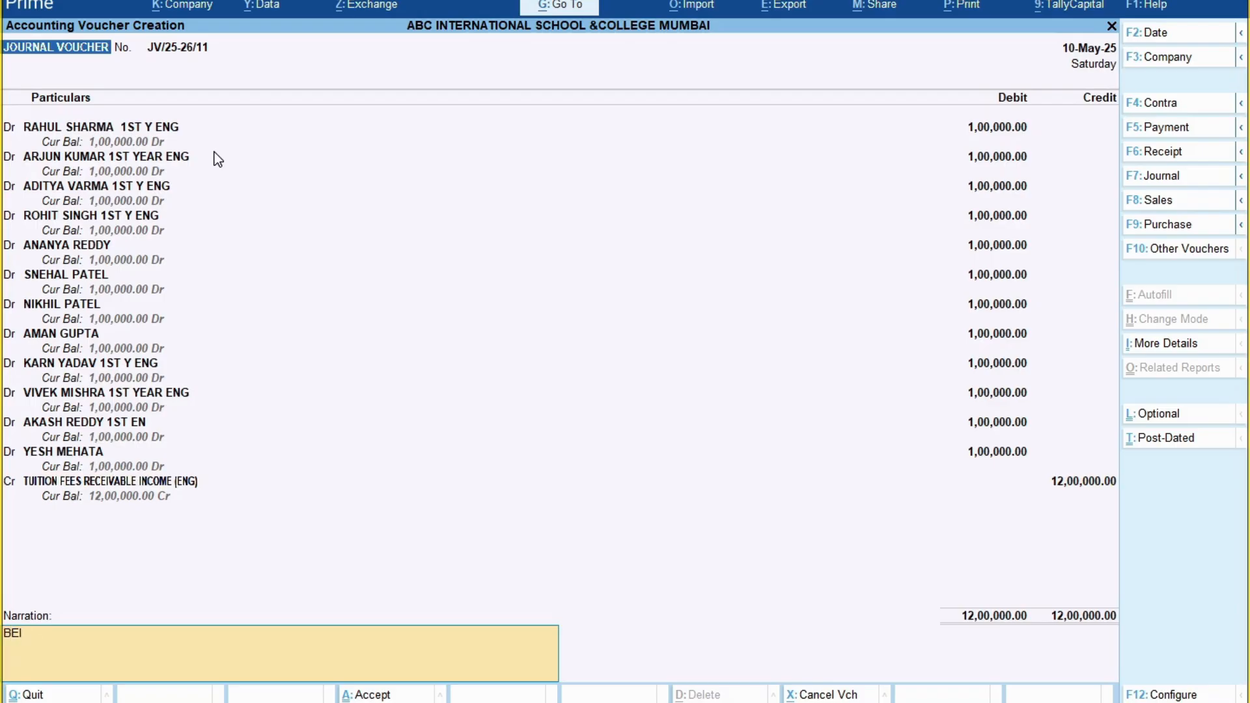
text(NG FEES ENTRY RECEIVA)
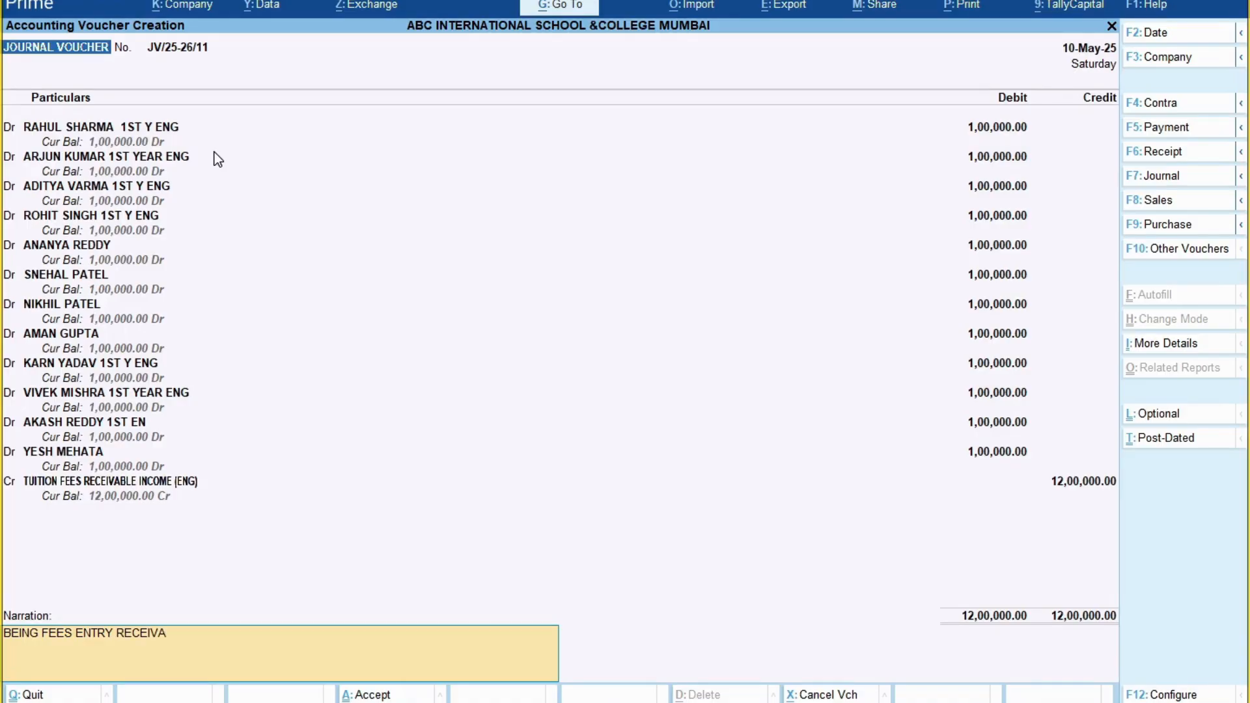
text(BLE OF)
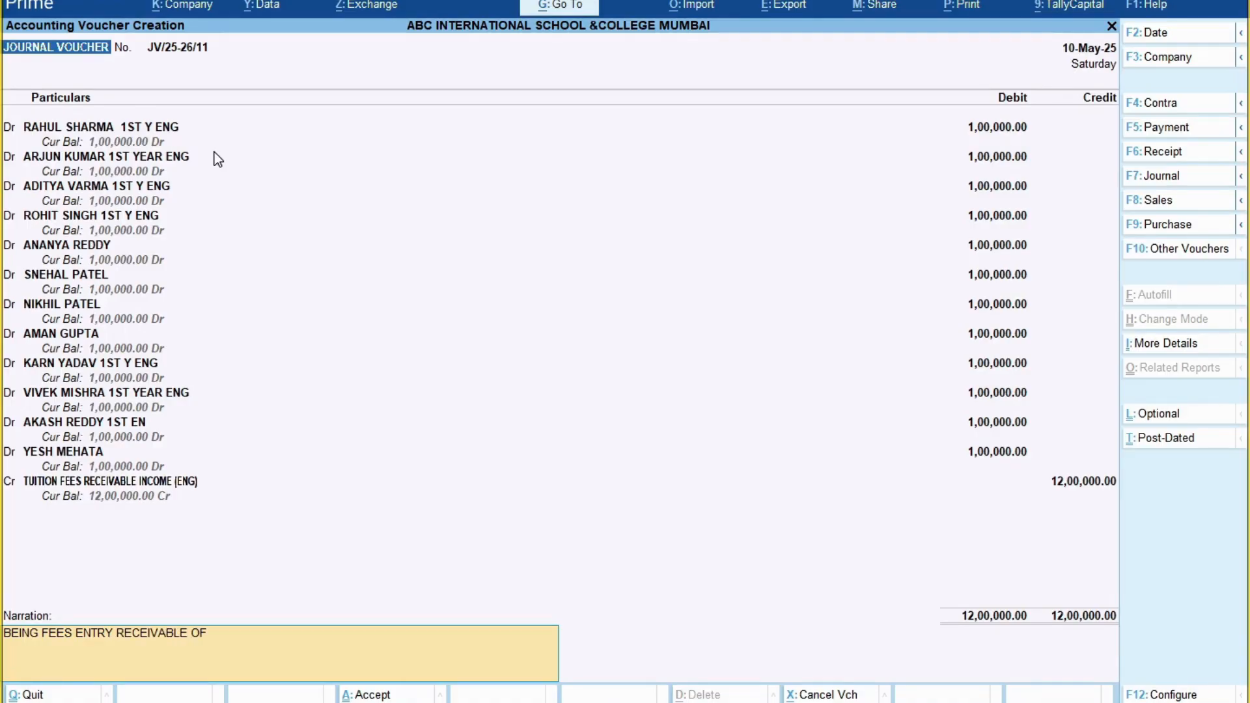
text( ALL STUDENT A/C)
text(E)
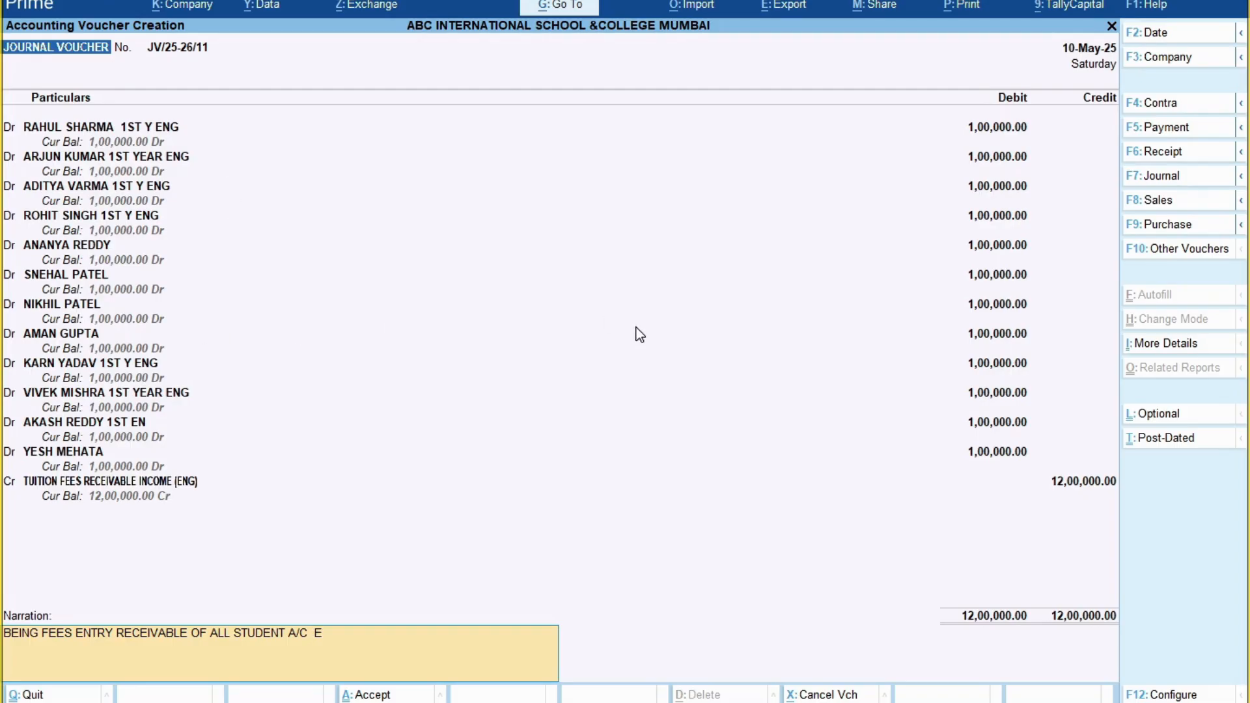
text(NG STUDENT)
key(Return)
key(Return)
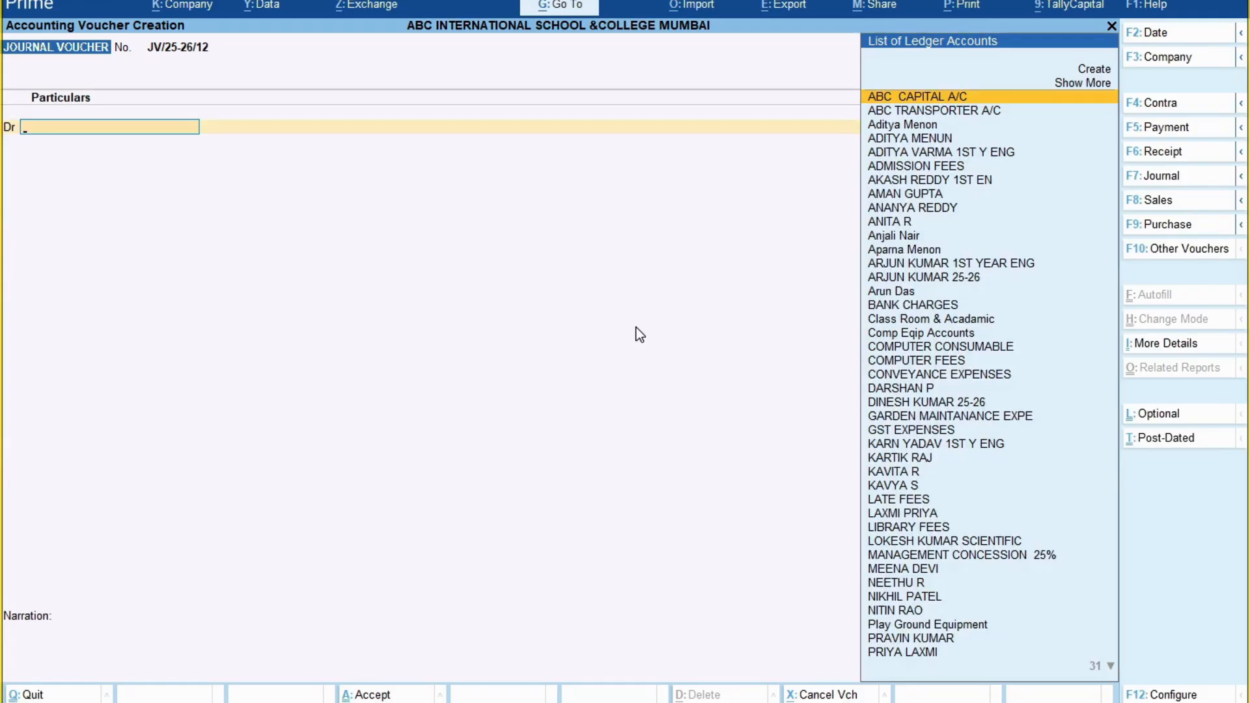
Leave voucher creation and open the Trial Balance report.
key(Escape)
key(Down)
key(Down)
key(Down)
key(Down)
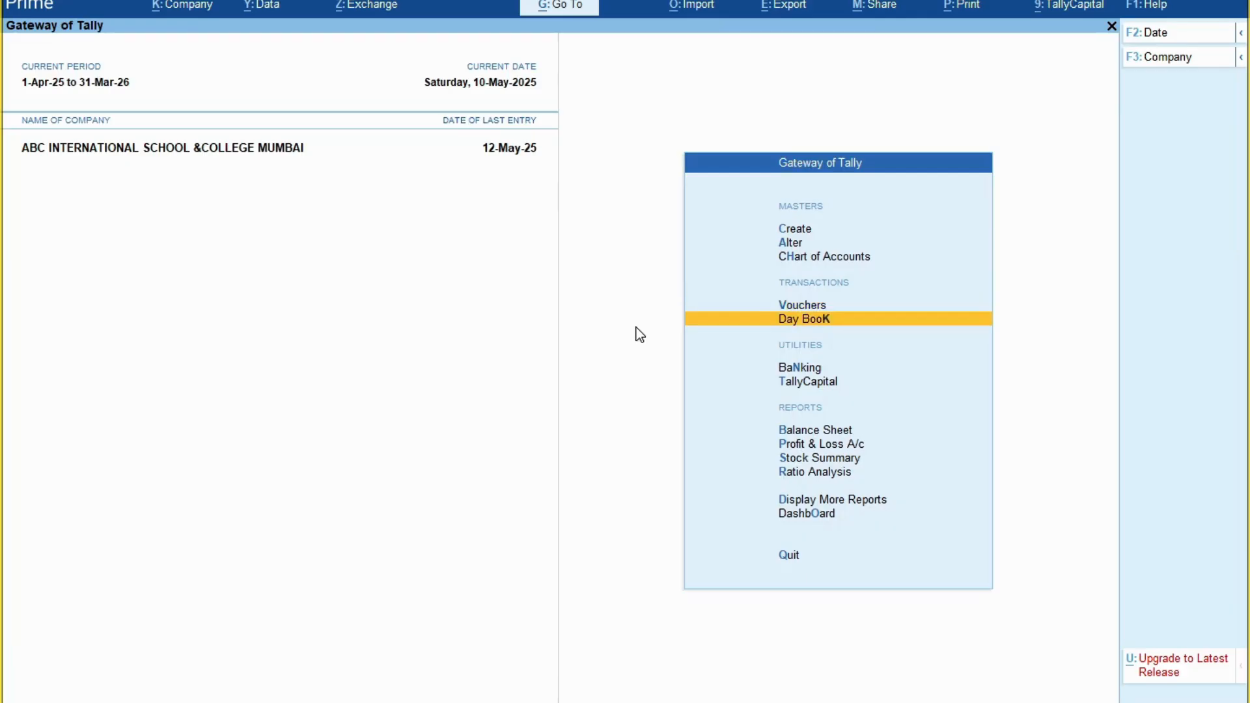
key(Down)
key(Down)
key(Down)
key(Down)
key(Down)
key(Up)
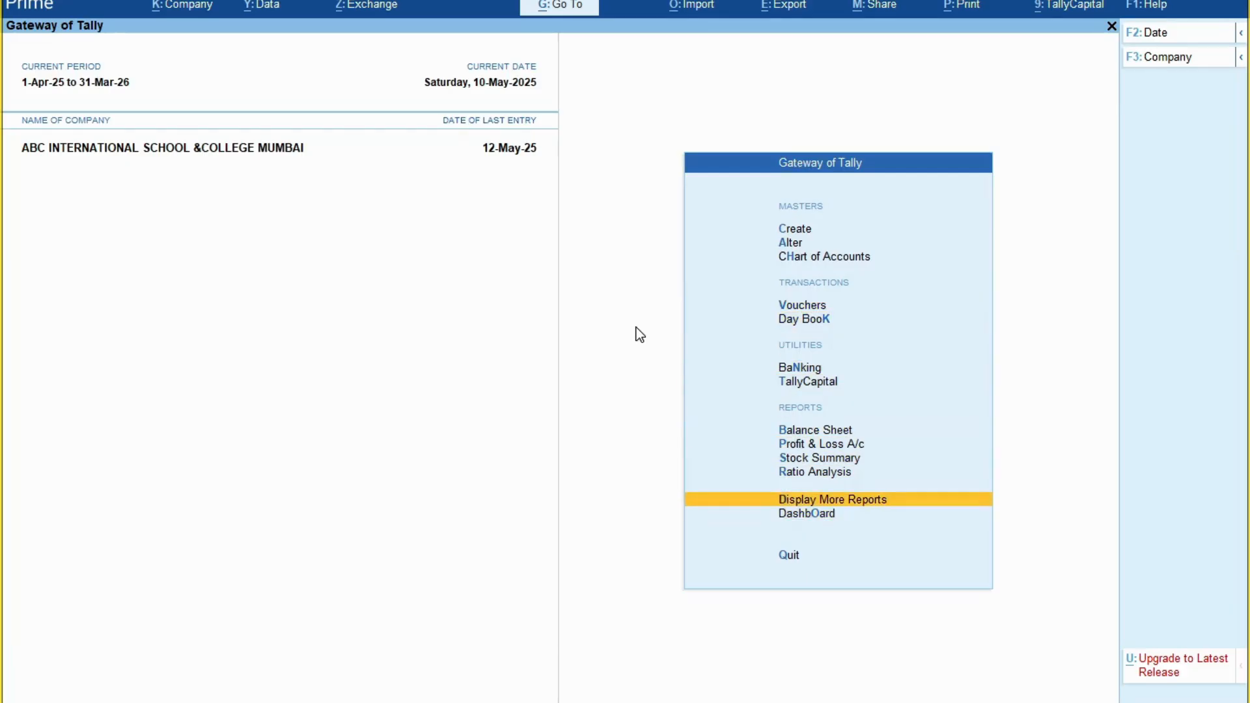
key(Return)
key(Return)
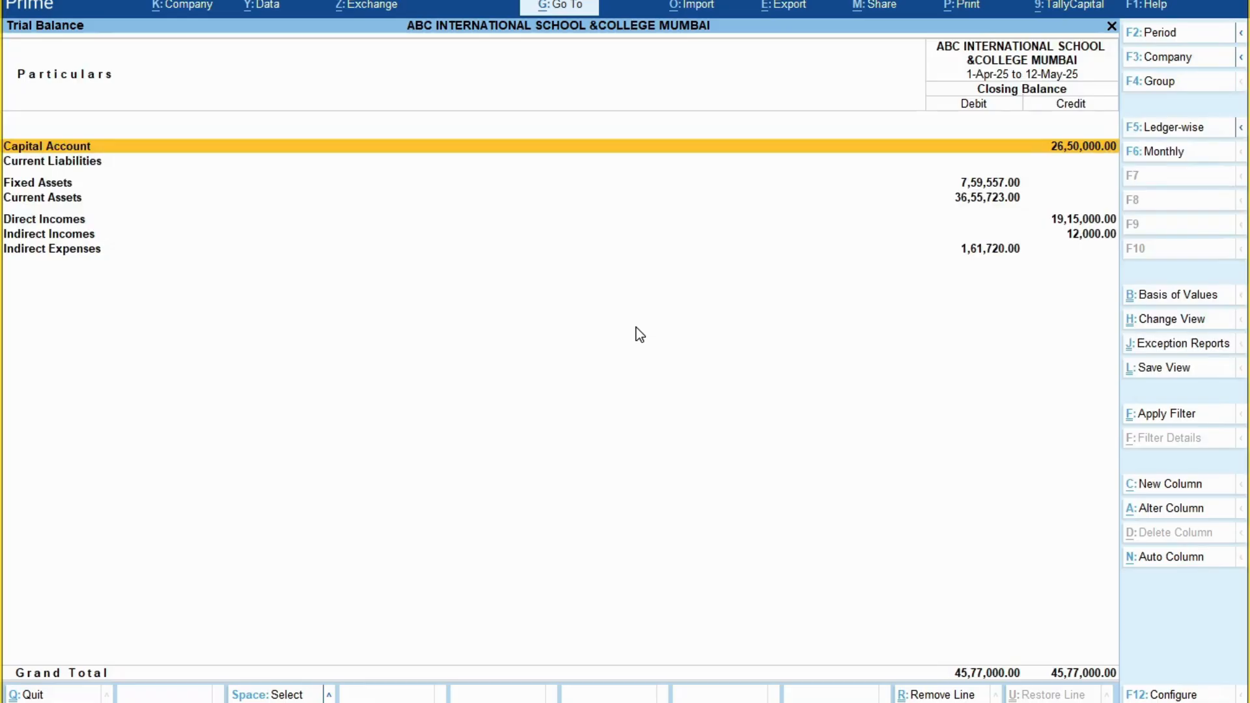
Configure the Trial Balance to show the opening balance and transactions, keeping nett transactions only and percentages off.
key(F12)
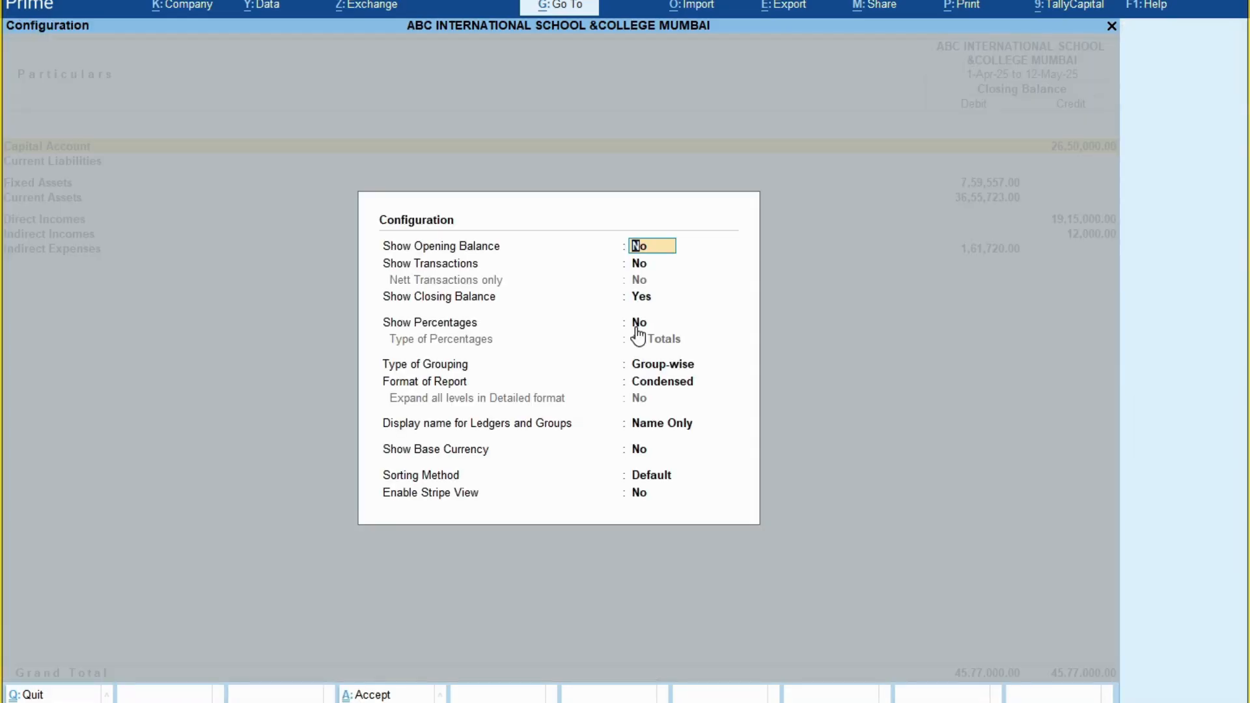
text(Y)
key(Return)
text(Y)
key(Return)
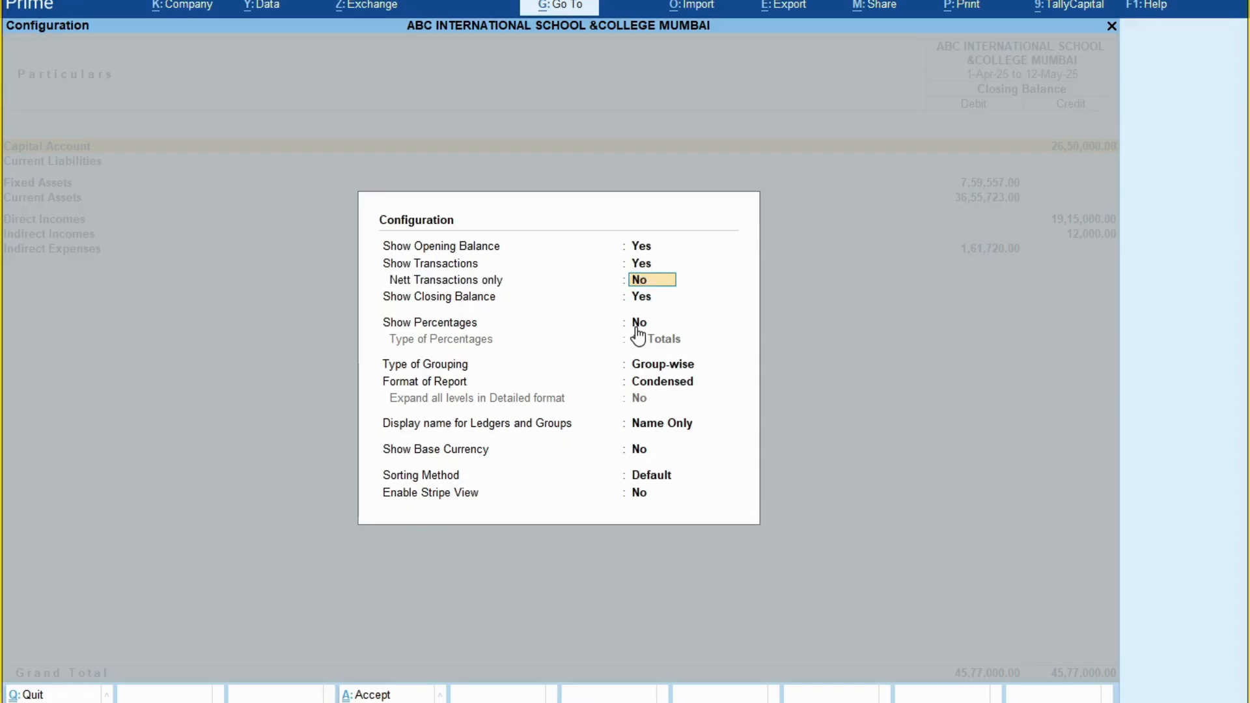
key(Return)
key(Return)
key(Return)
key(Return)
key(BackSpace)
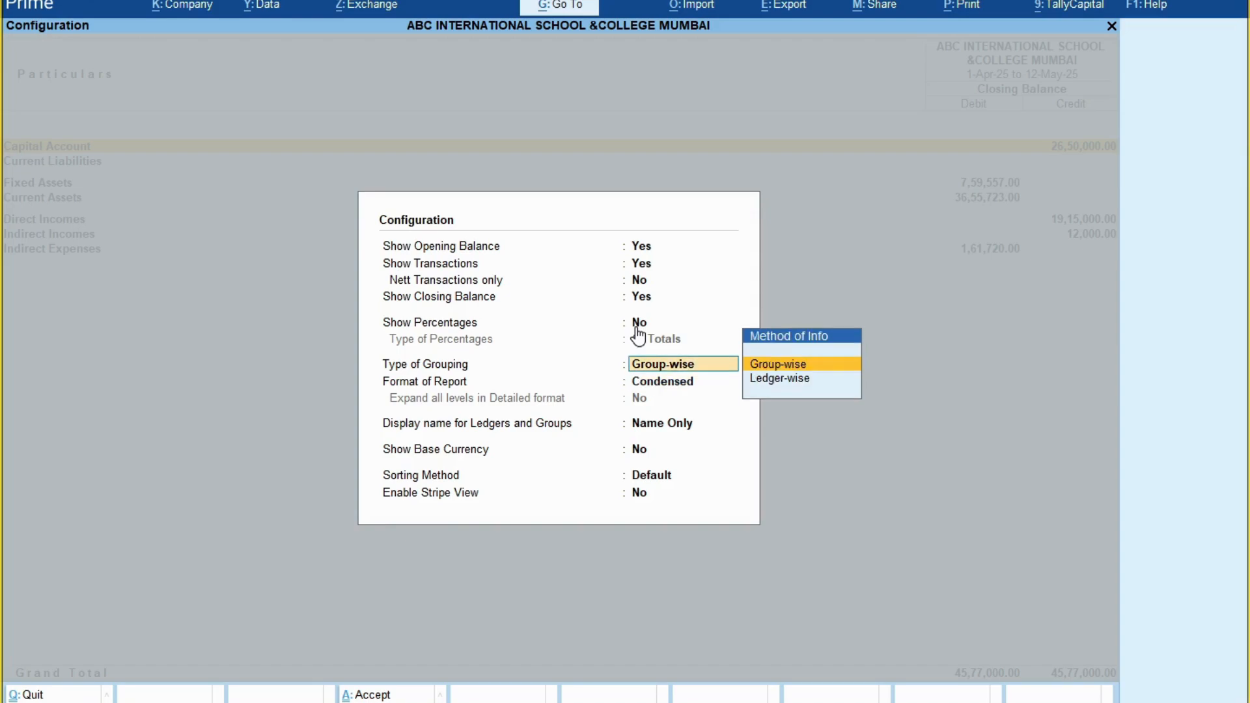
Configure the trial balance to use the Detailed report format, keeping group-wise grouping and the other options as they are.
key(Return)
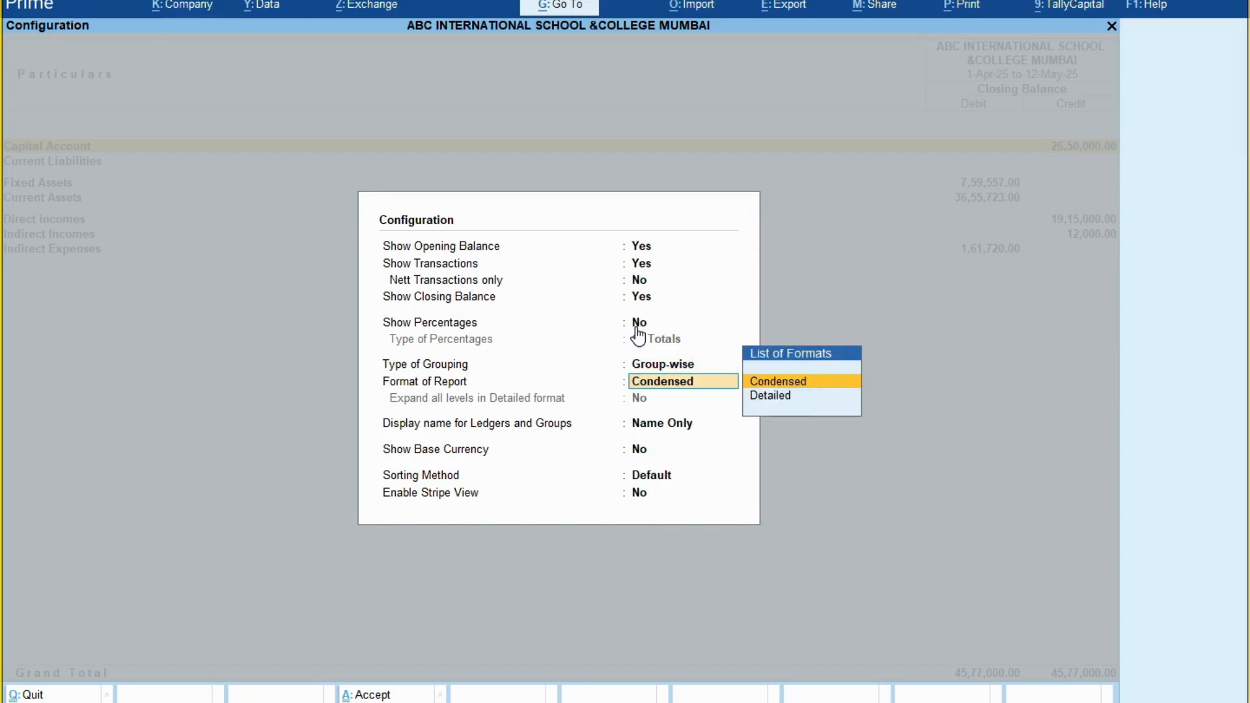
key(Down)
key(Return)
key(Return)
key(Return)
key(Return)
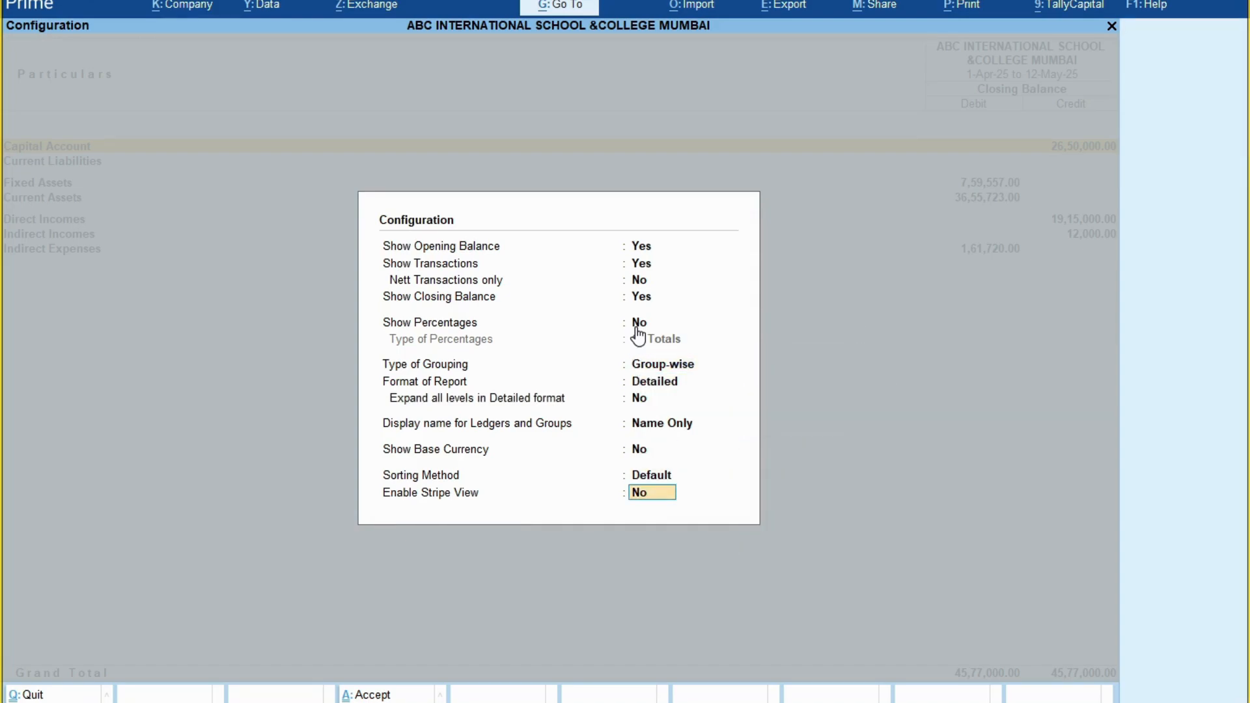
key(Return)
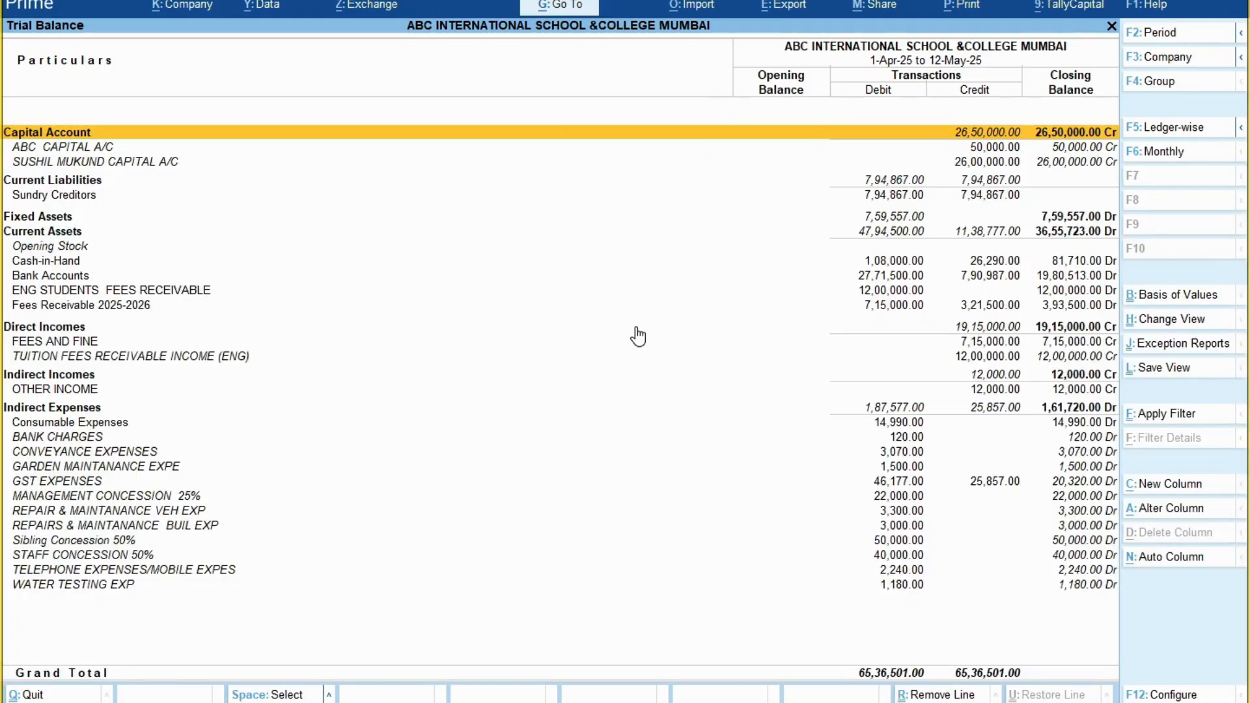
Review the detailed trial balance, examining the FEES AND FINE and TUITION FEES RECEIVABLE INCOME (ENG) lines under Direct Incomes.
key(Down)
key(Down)
key(Down)
key(Down)
key(Down)
key(Down)
key(Down)
key(Down)
key(Down)
key(Down)
key(Down)
key(Down)
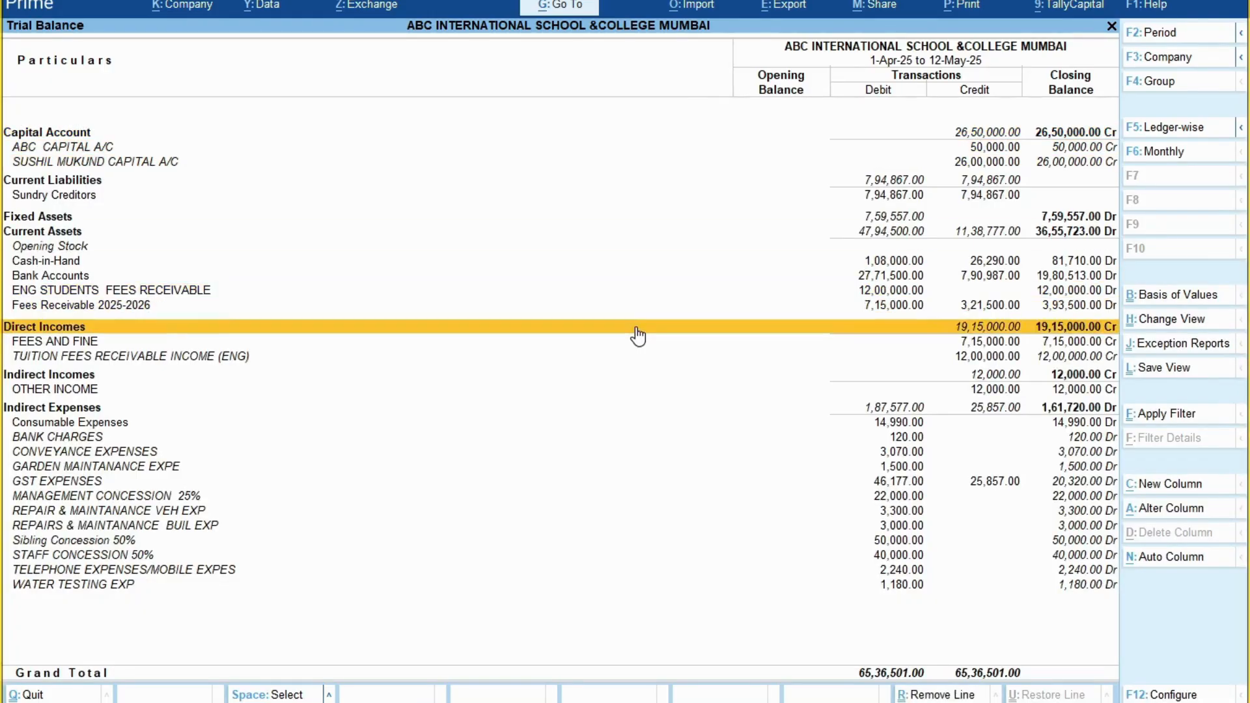
key(Down)
key(Down)
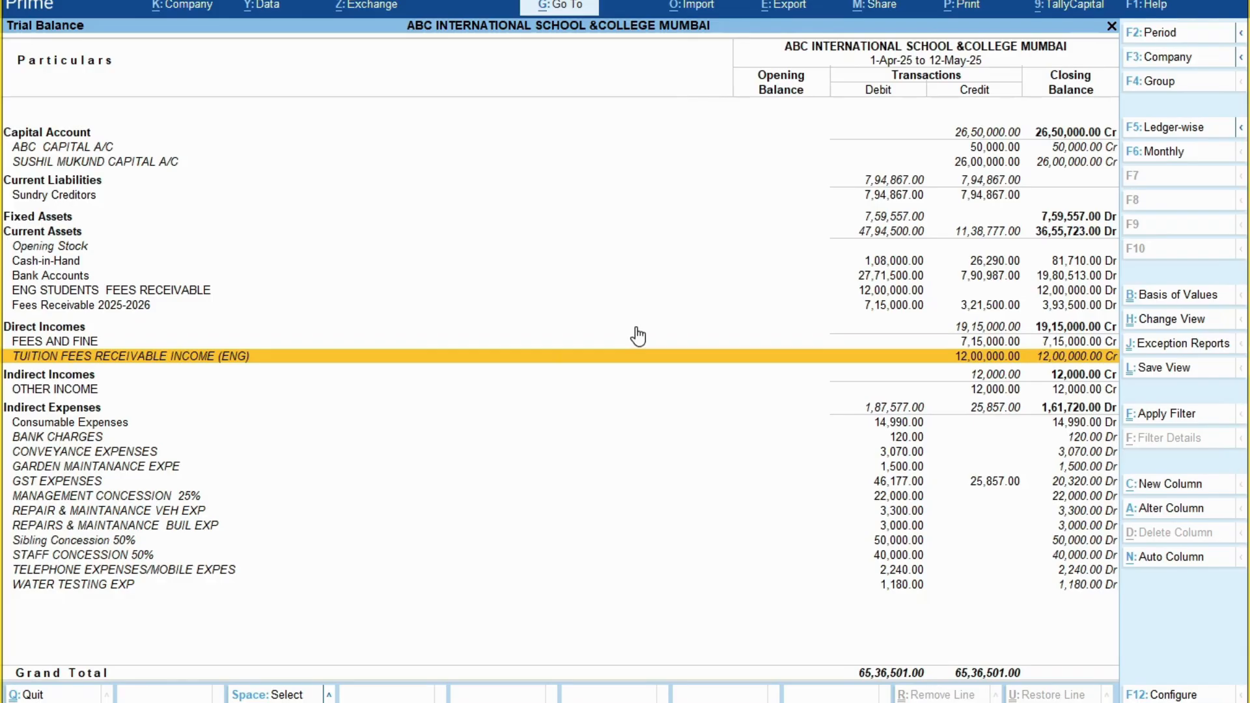
key(Up)
key(Up)
key(Down)
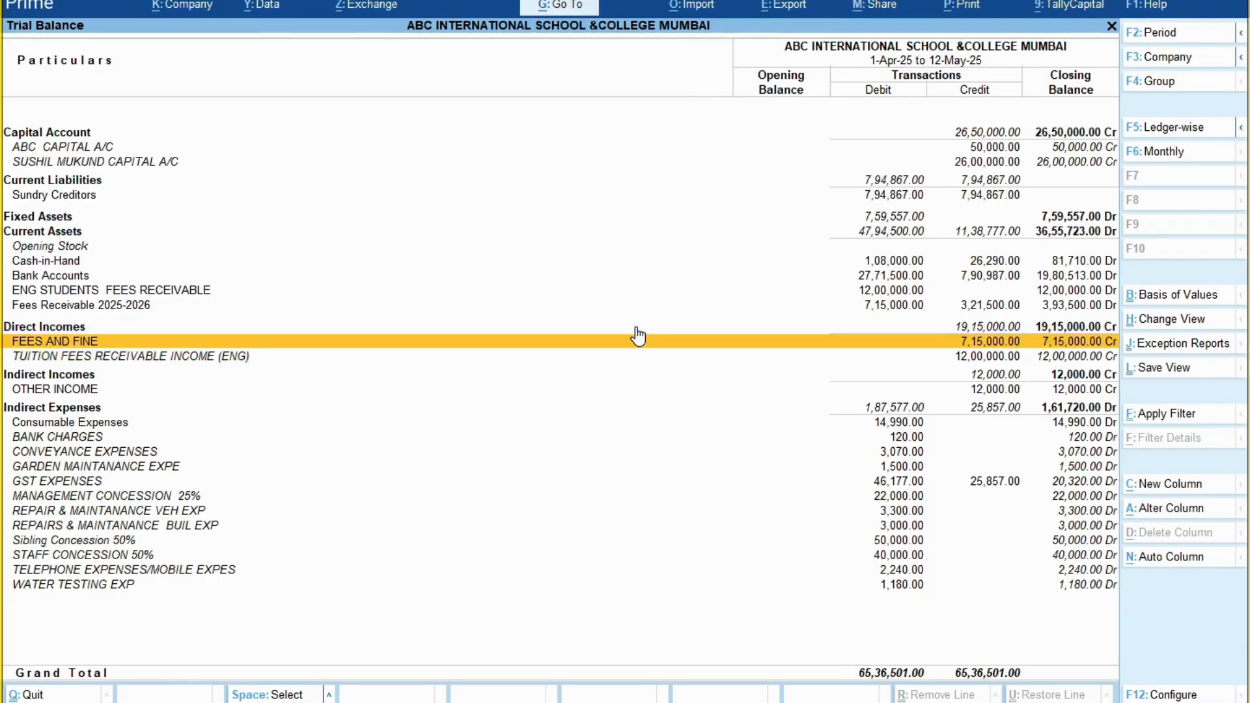
key(Down)
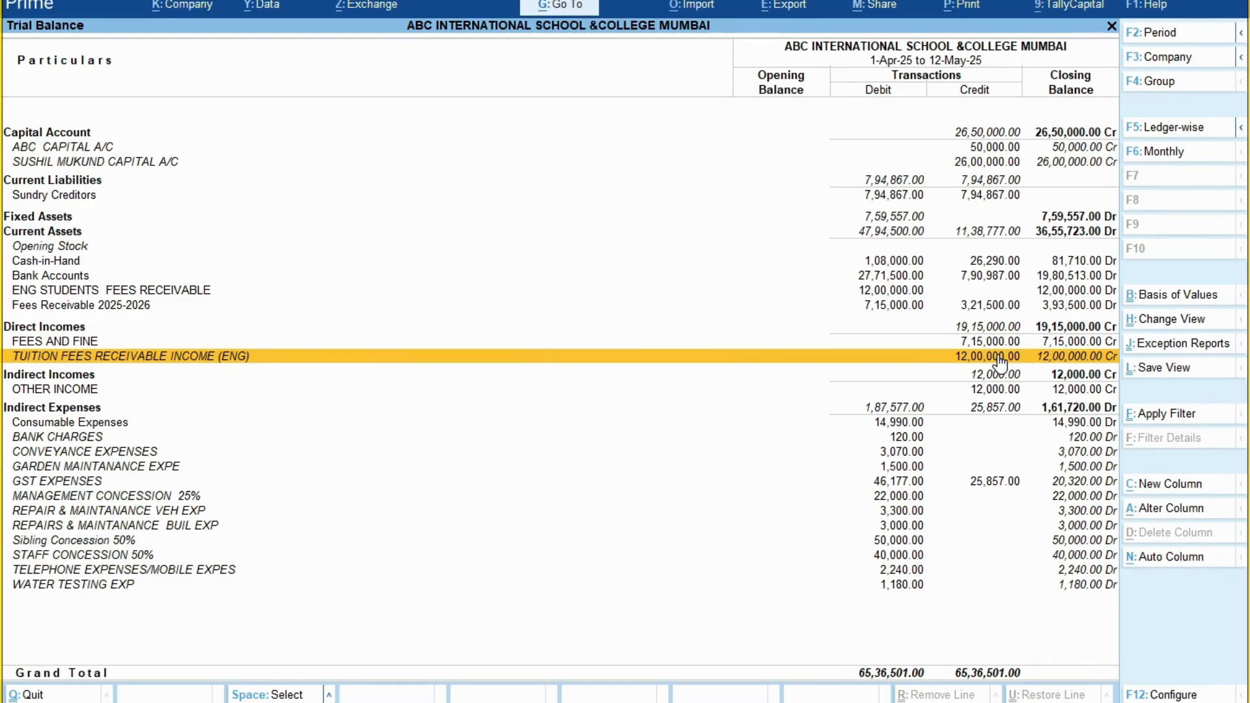
key(Down)
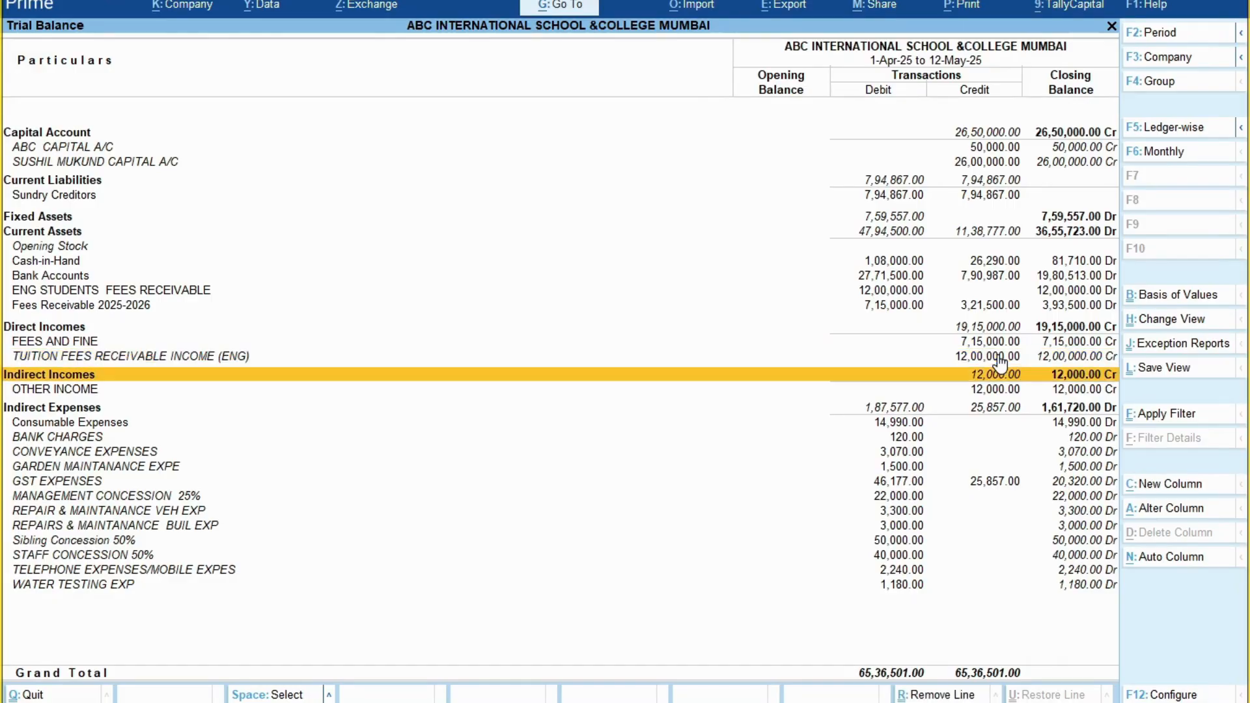
Expand the ENG STUDENTS FEES RECEIVABLE group under Current Assets to show its categories.
key(Up)
key(Up)
key(Up)
key(Up)
key(Up)
key(Up)
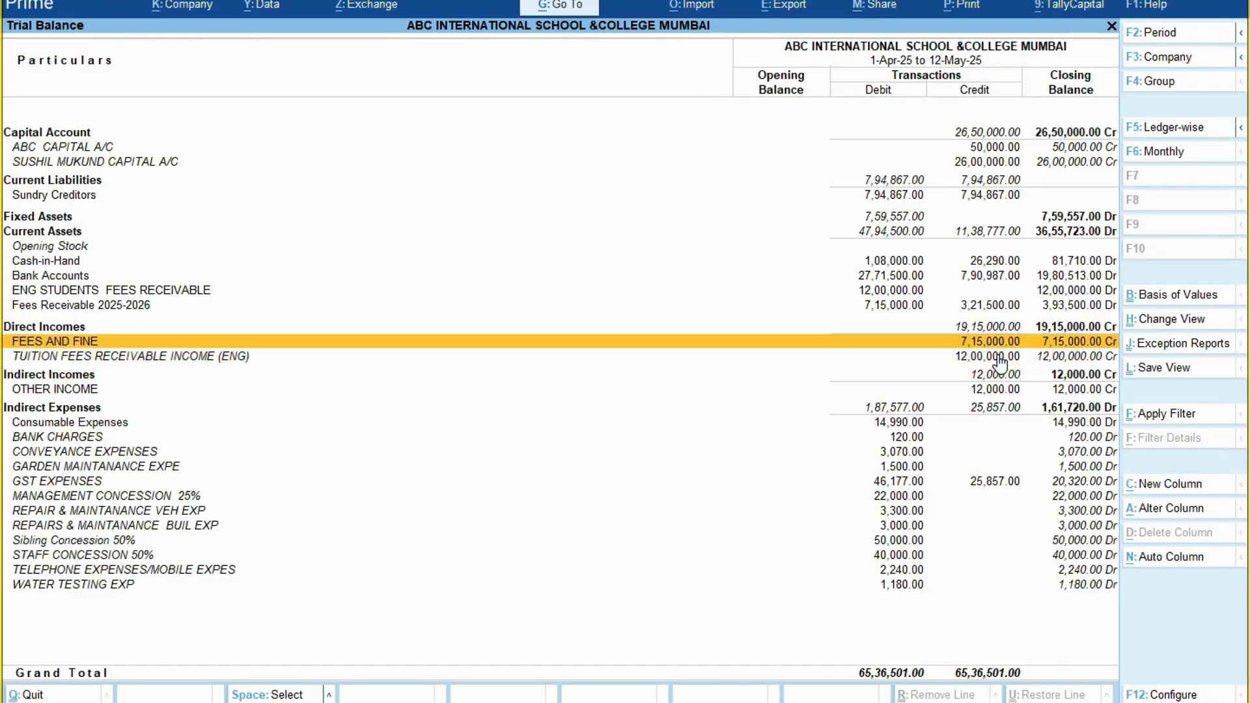
key(Down)
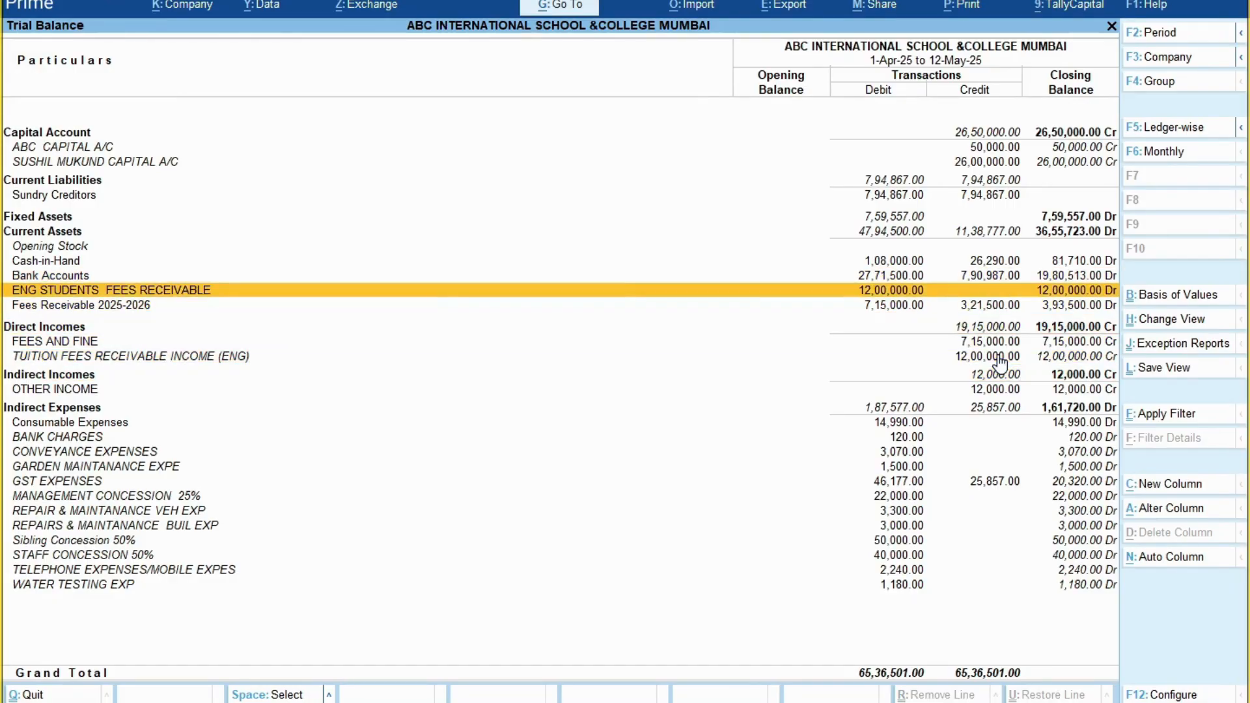
key(shift+Return)
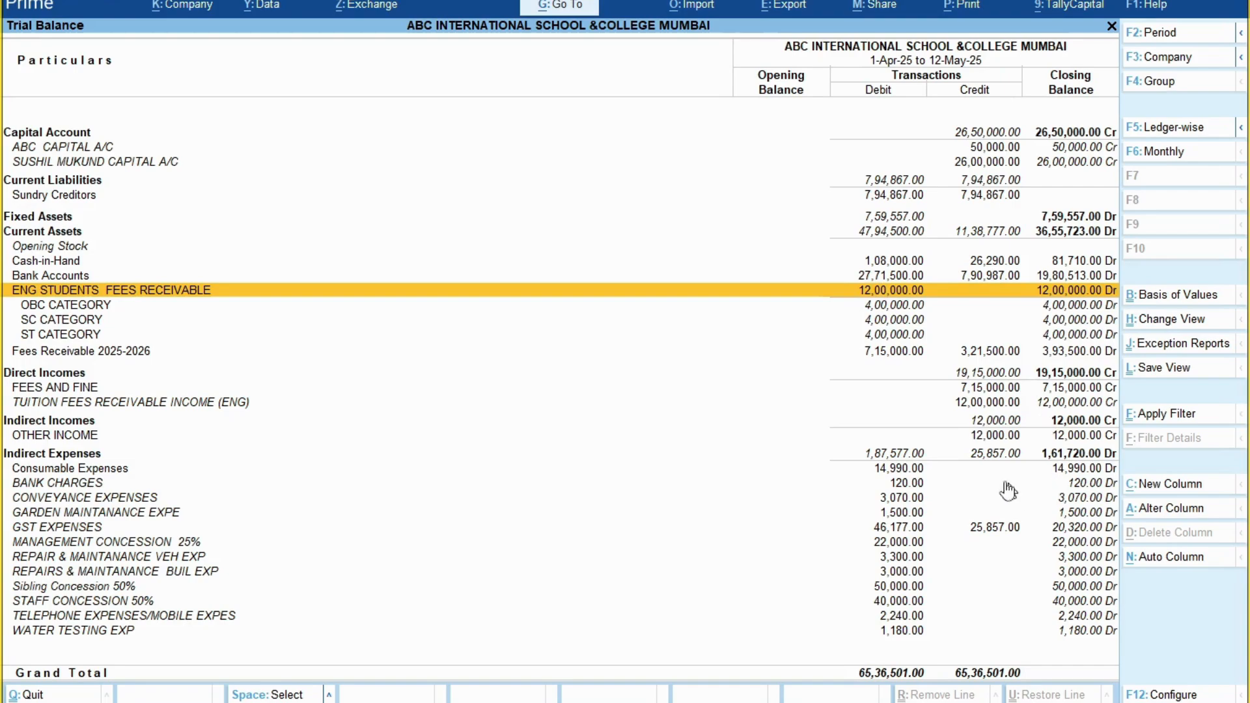
Compare the engineering tuition fee income with the ENG STUDENTS FEES RECEIVABLE total and expand OBC CATEGORY into its student ledgers.
click(971, 403)
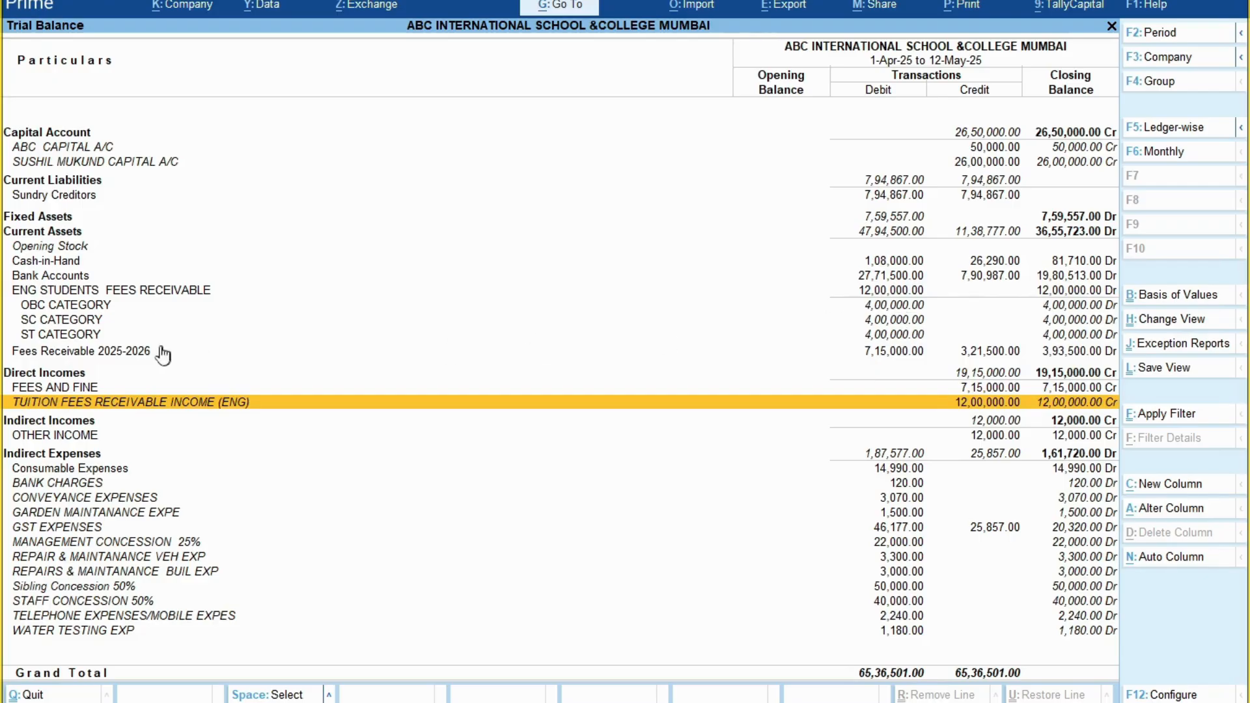
click(98, 290)
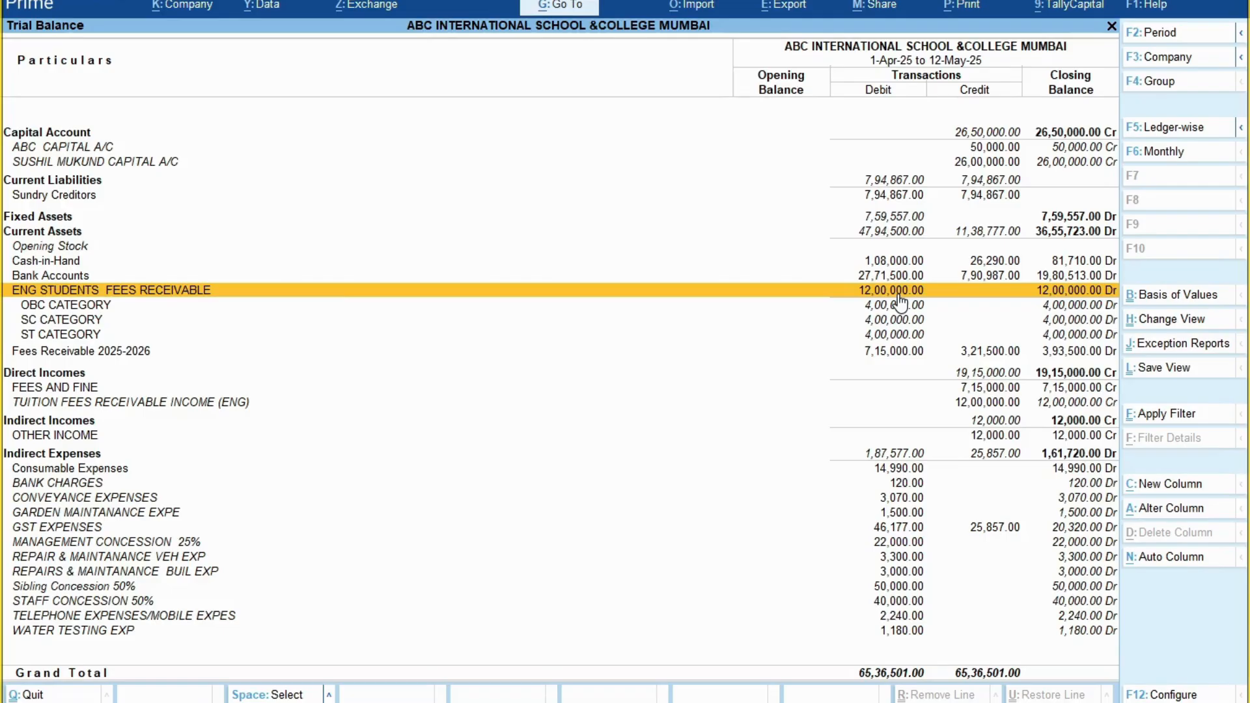
key(Down)
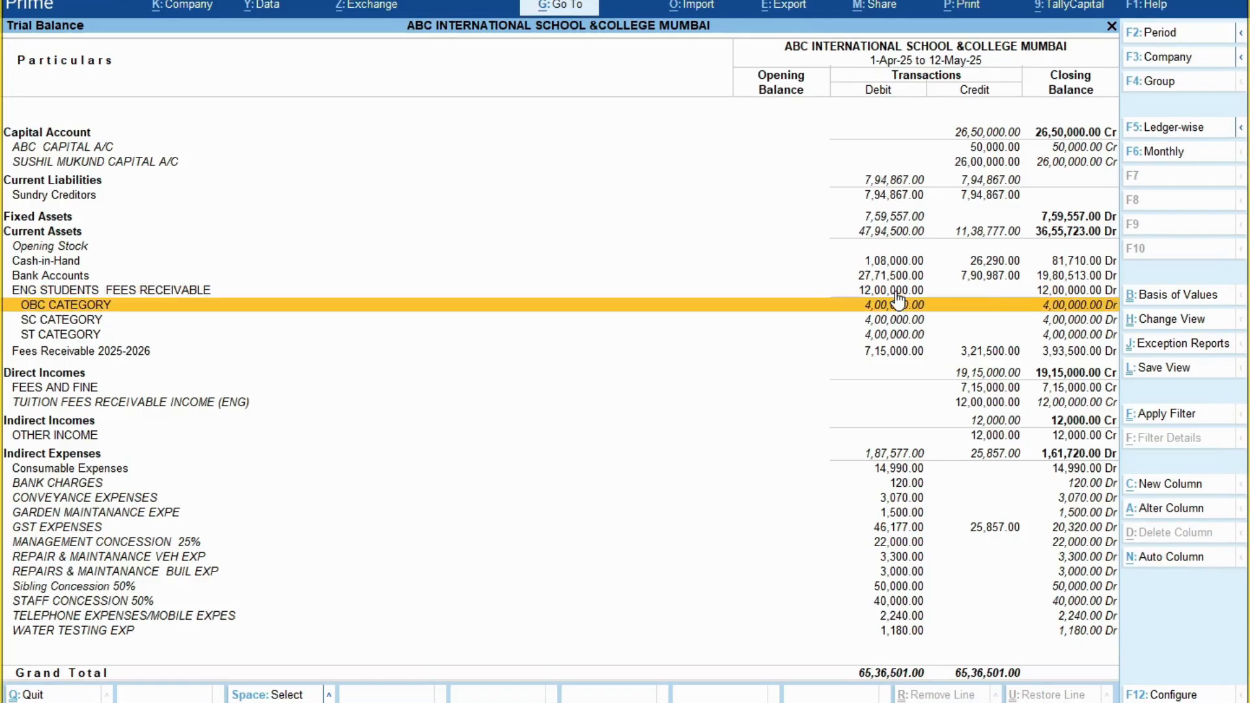
key(shift+Return)
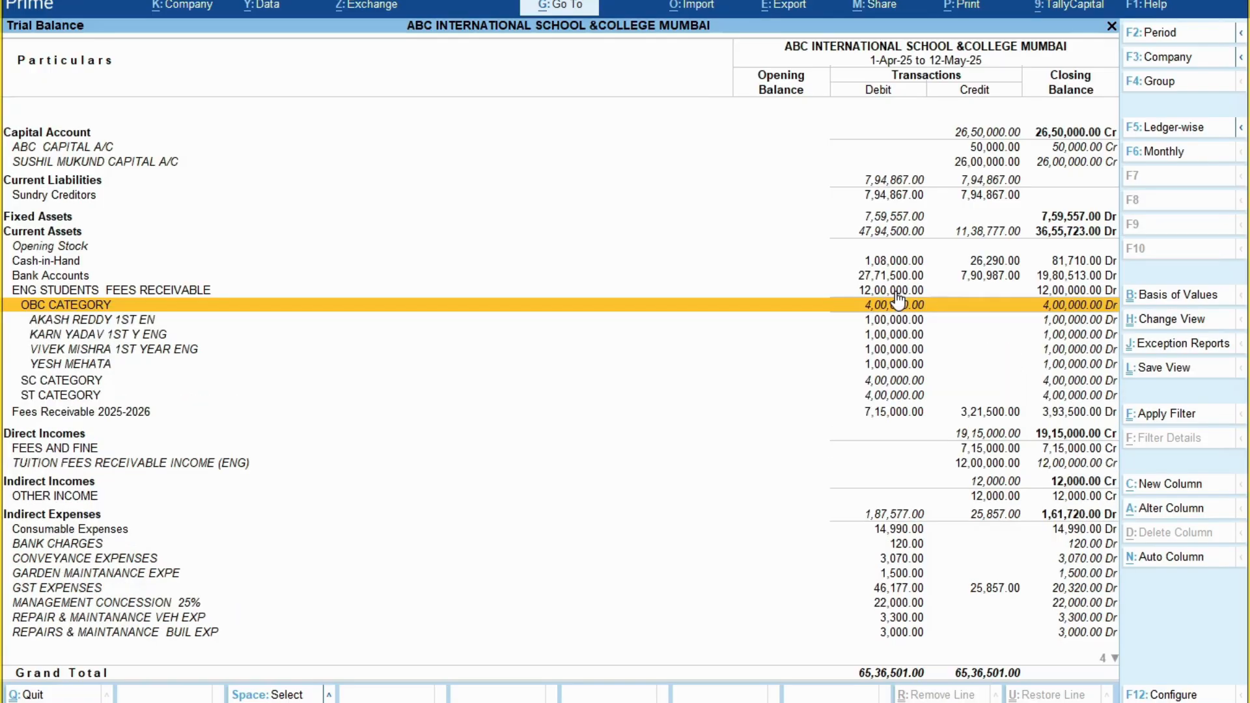
Expand SC CATEGORY within ENG STUDENTS FEES RECEIVABLE into its student ledgers.
key(Down)
key(Down)
key(Down)
key(Down)
key(Down)
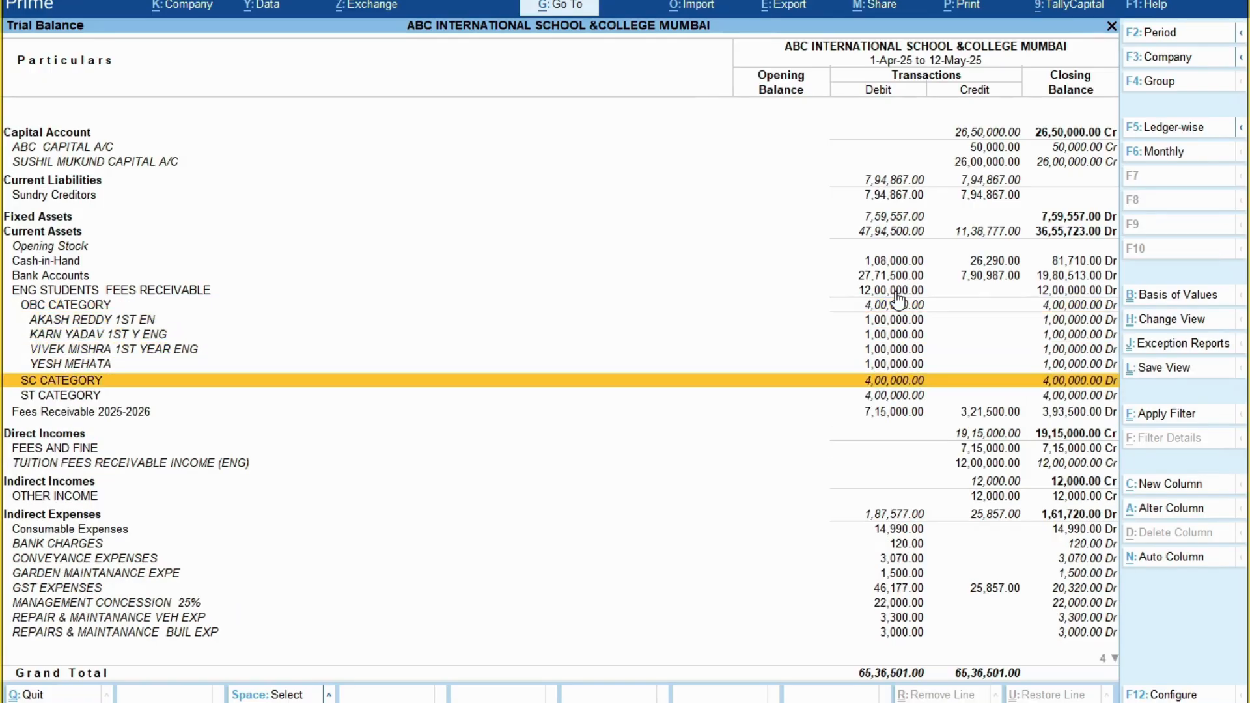
key(shift+Return)
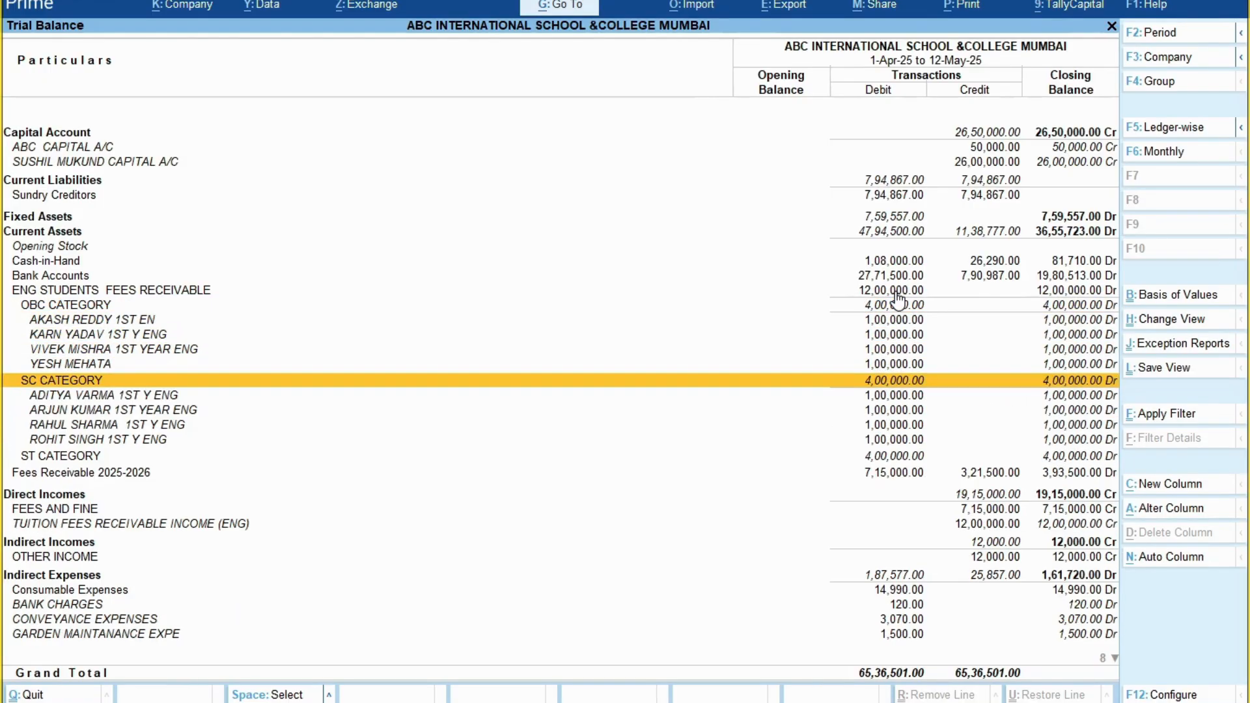
Expand ST CATEGORY within ENG STUDENTS FEES RECEIVABLE into its student ledgers.
key(Down)
key(Down)
key(Down)
key(Down)
key(Down)
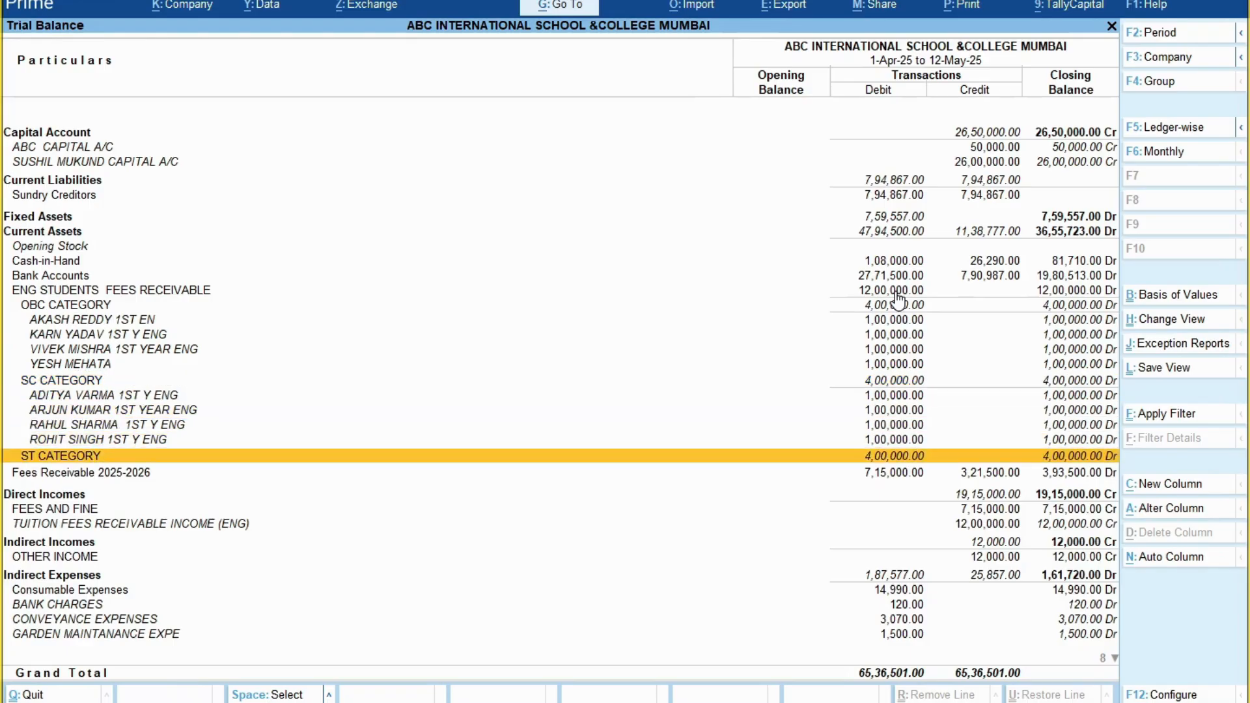
key(shift+Return)
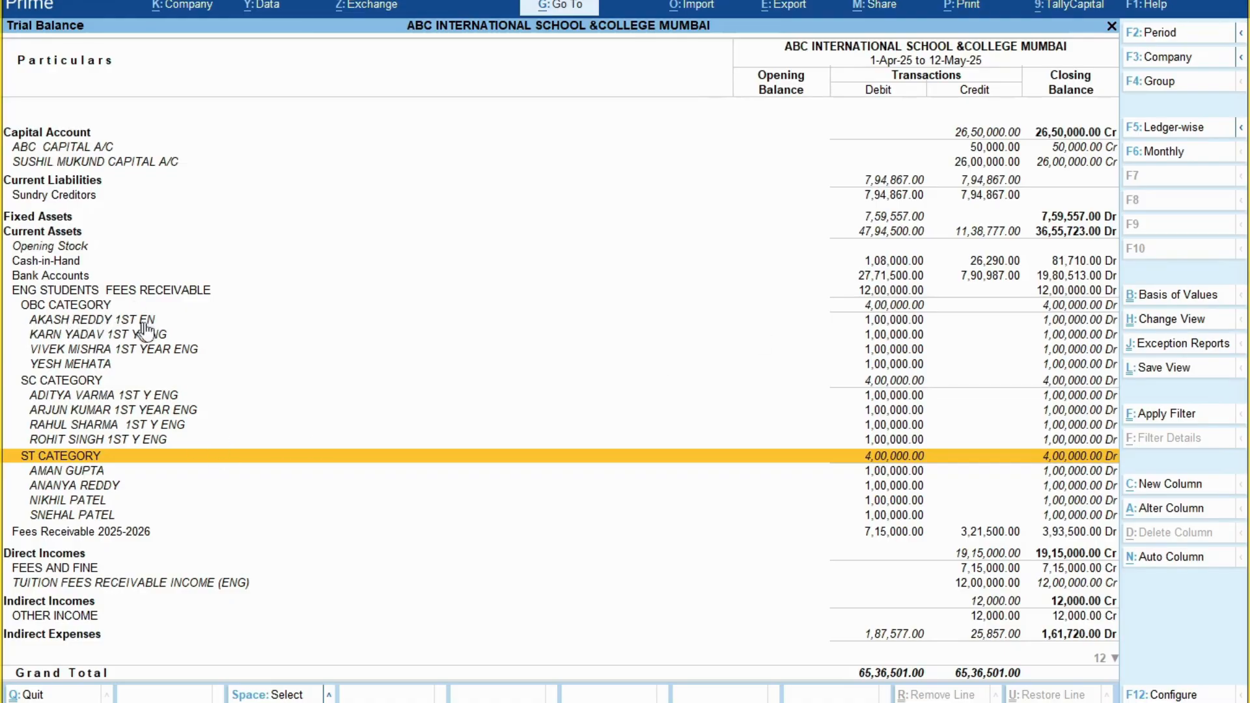
Examine the individual student balances listed under the OBC, SC and ST categories.
click(879, 323)
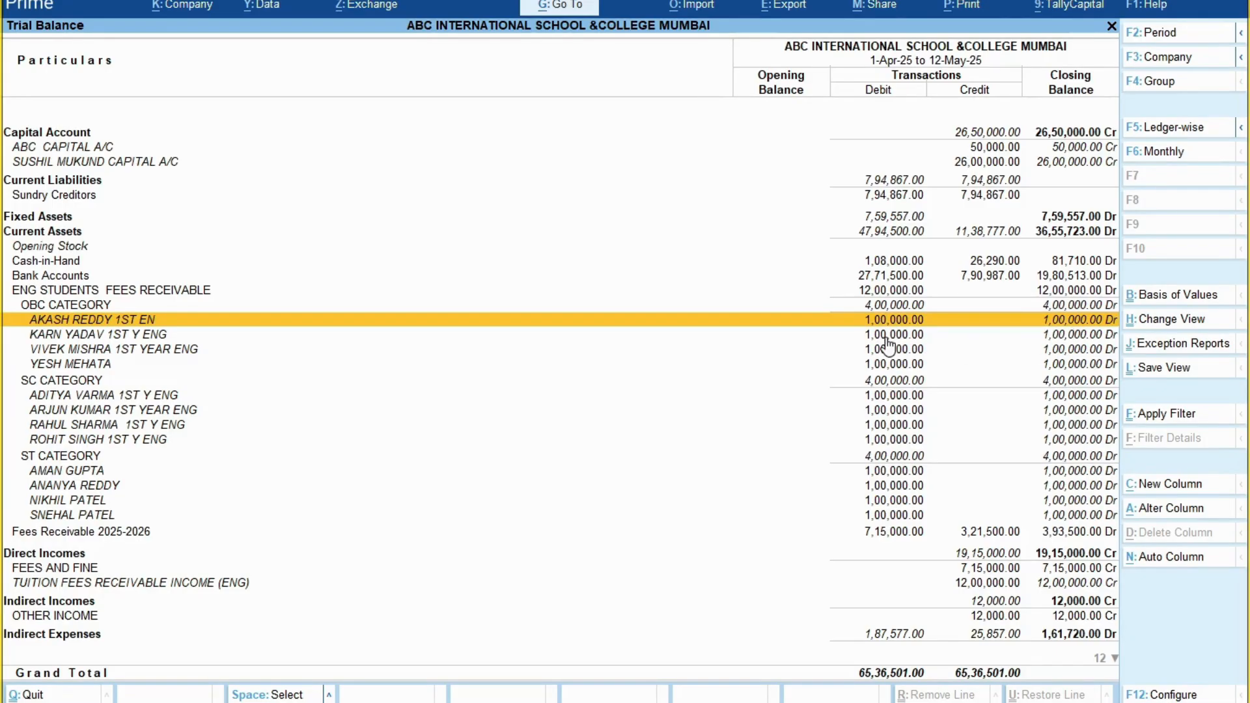
click(885, 337)
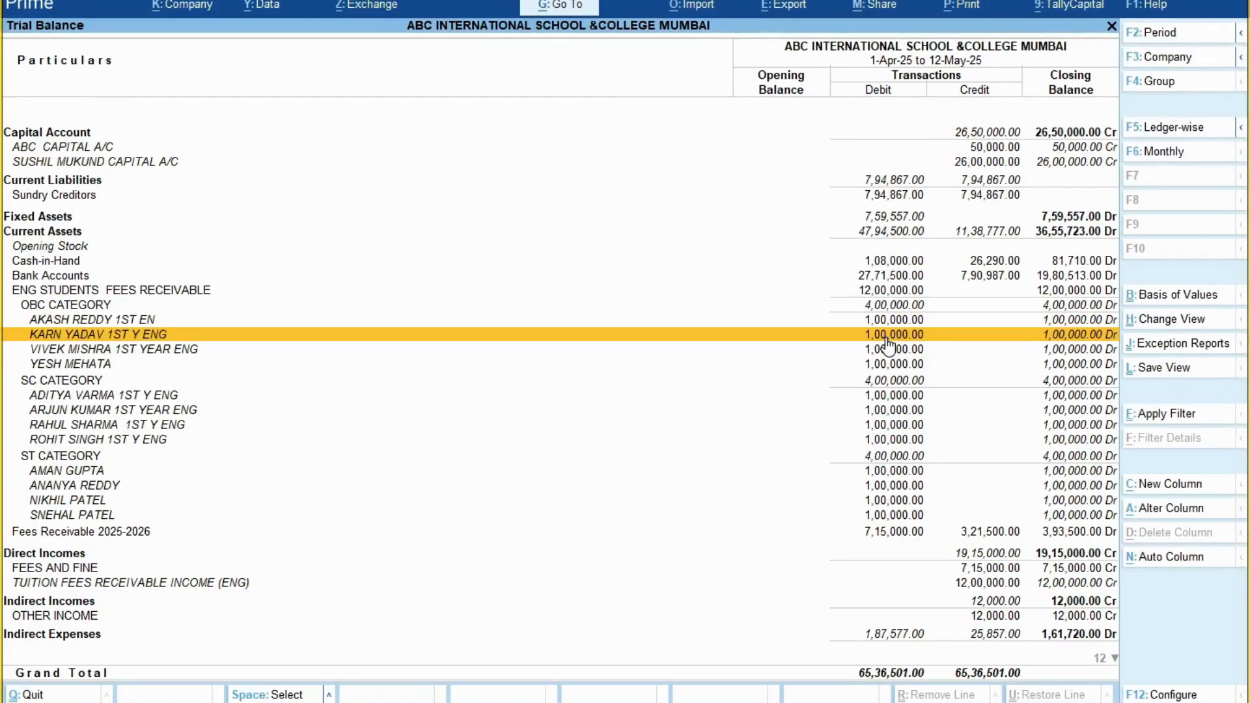
key(Down)
key(Down)
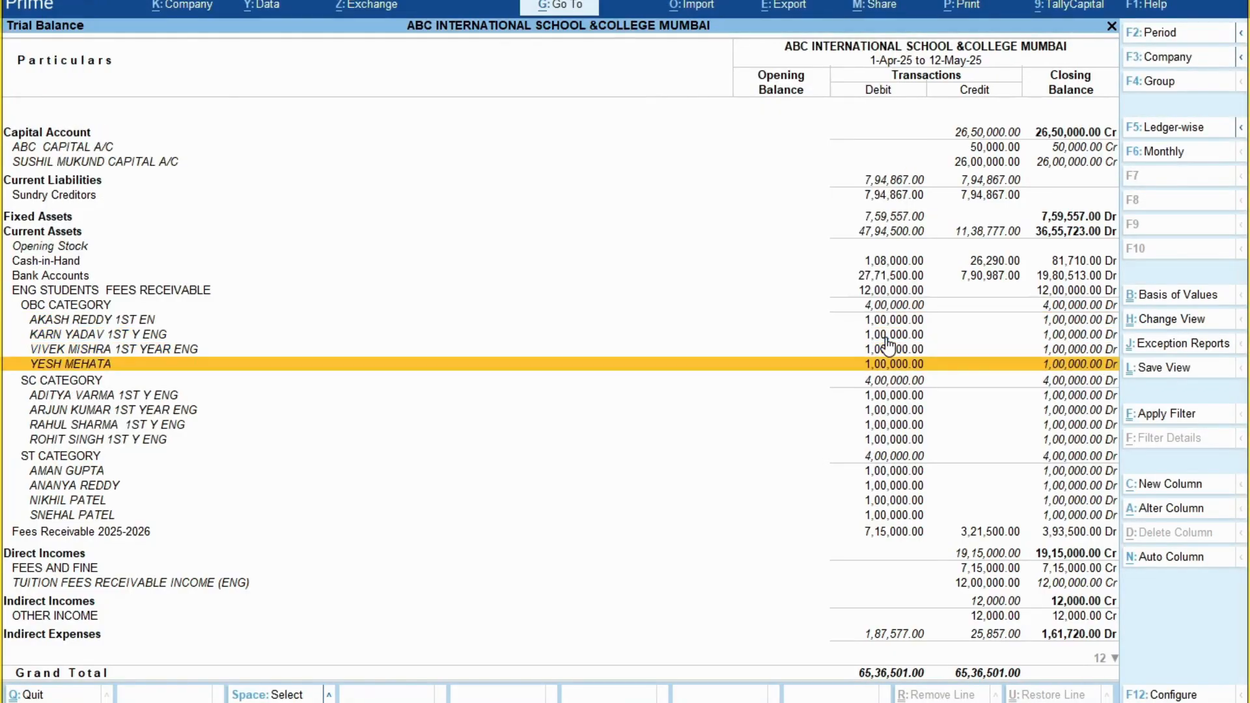
key(Down)
key(Down)
key(Down)
key(Down)
key(Down)
key(Down)
key(Down)
key(Down)
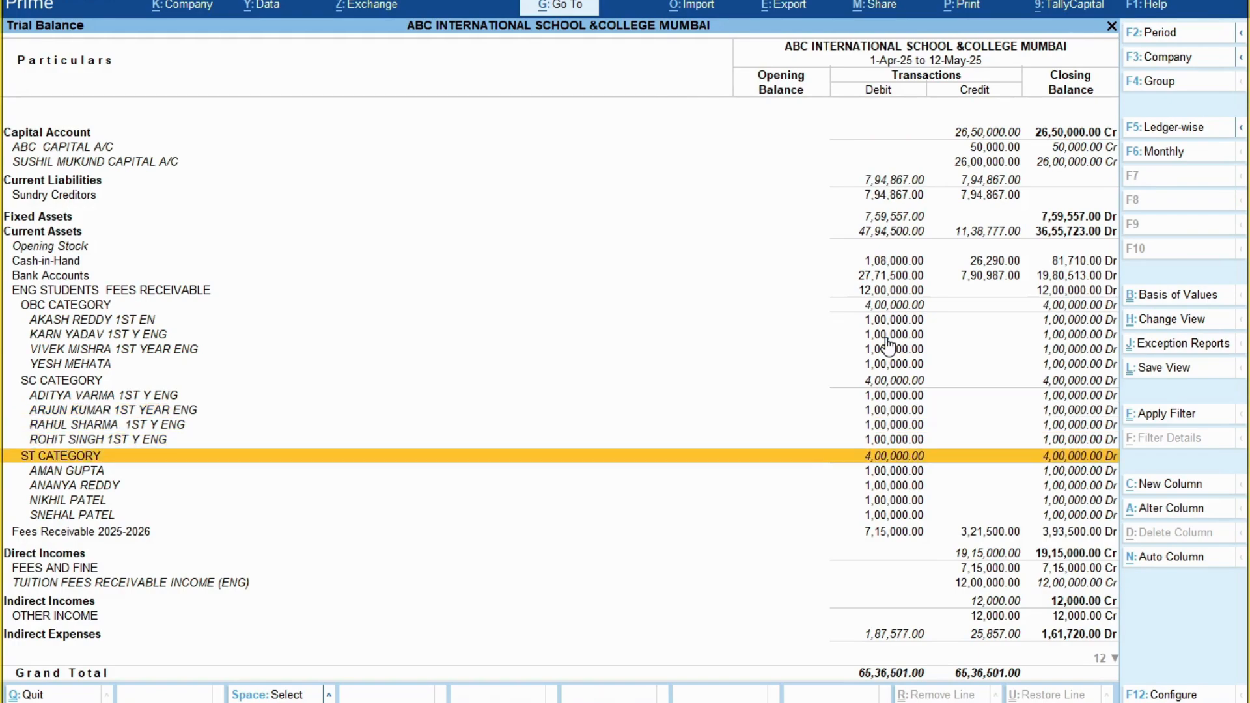
key(Down)
key(Down)
key(Down)
key(Up)
key(Up)
key(Up)
key(Up)
key(Up)
key(Up)
key(Up)
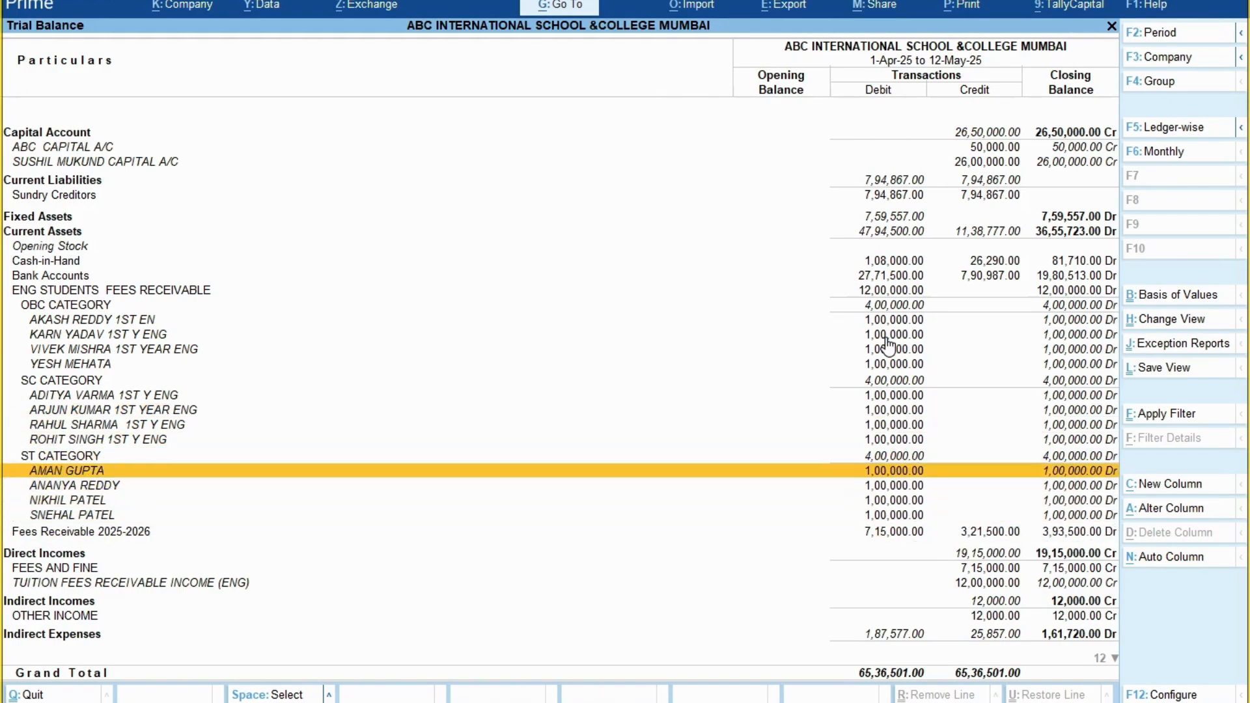
key(Up)
key(Up)
Check the TUITION FEES RECEIVABLE INCOME (ENG) line under Direct Incomes against the student receivables.
key(Down)
key(Down)
key(Down)
key(Down)
key(Down)
key(Down)
key(Down)
key(Down)
key(Down)
key(Down)
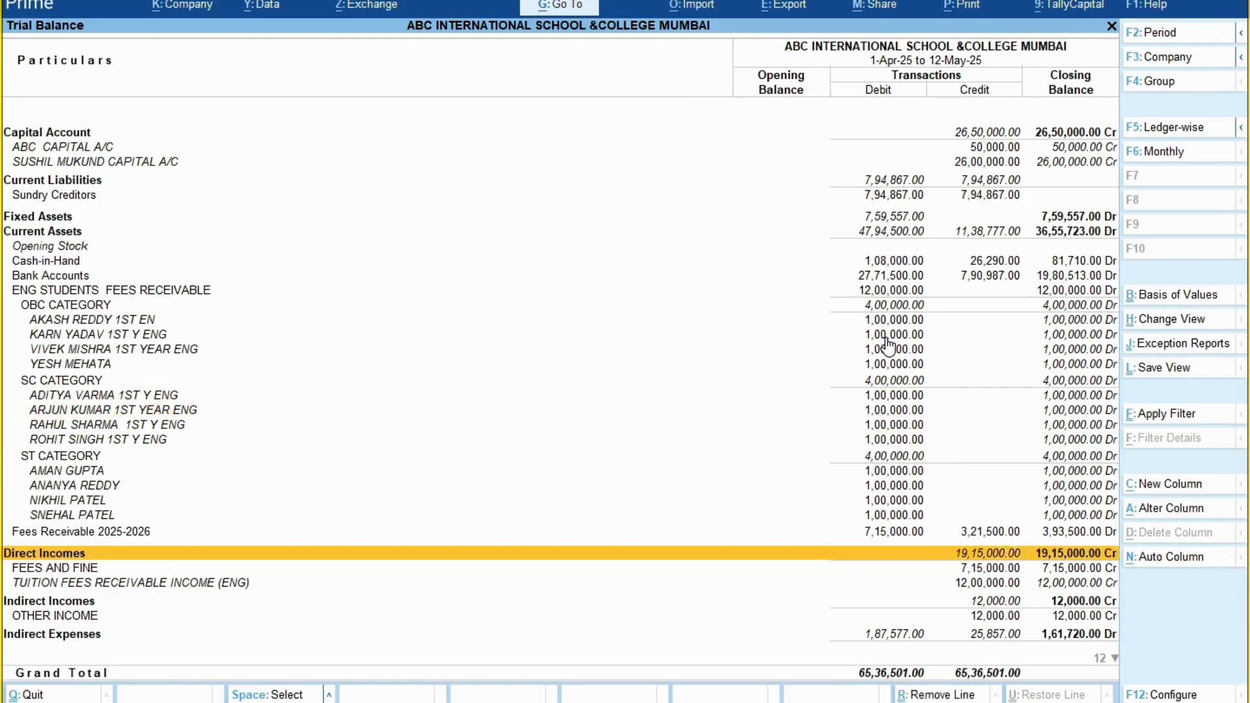
key(Down)
key(Down)
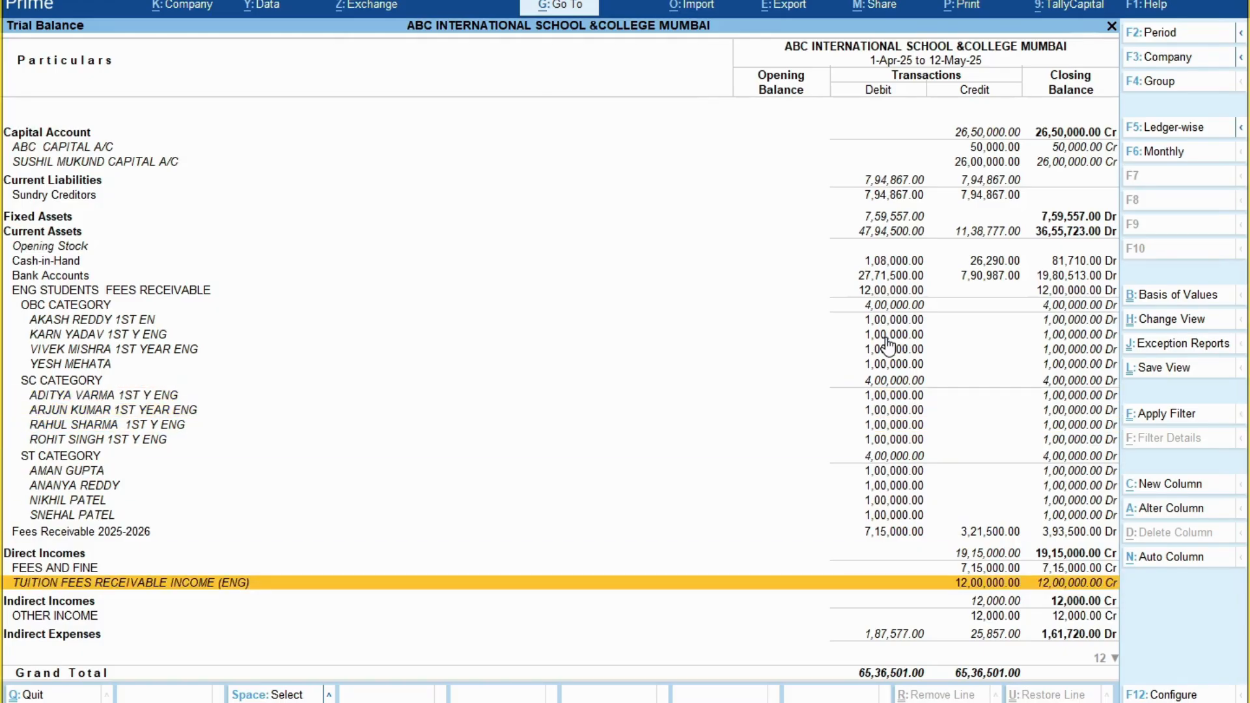
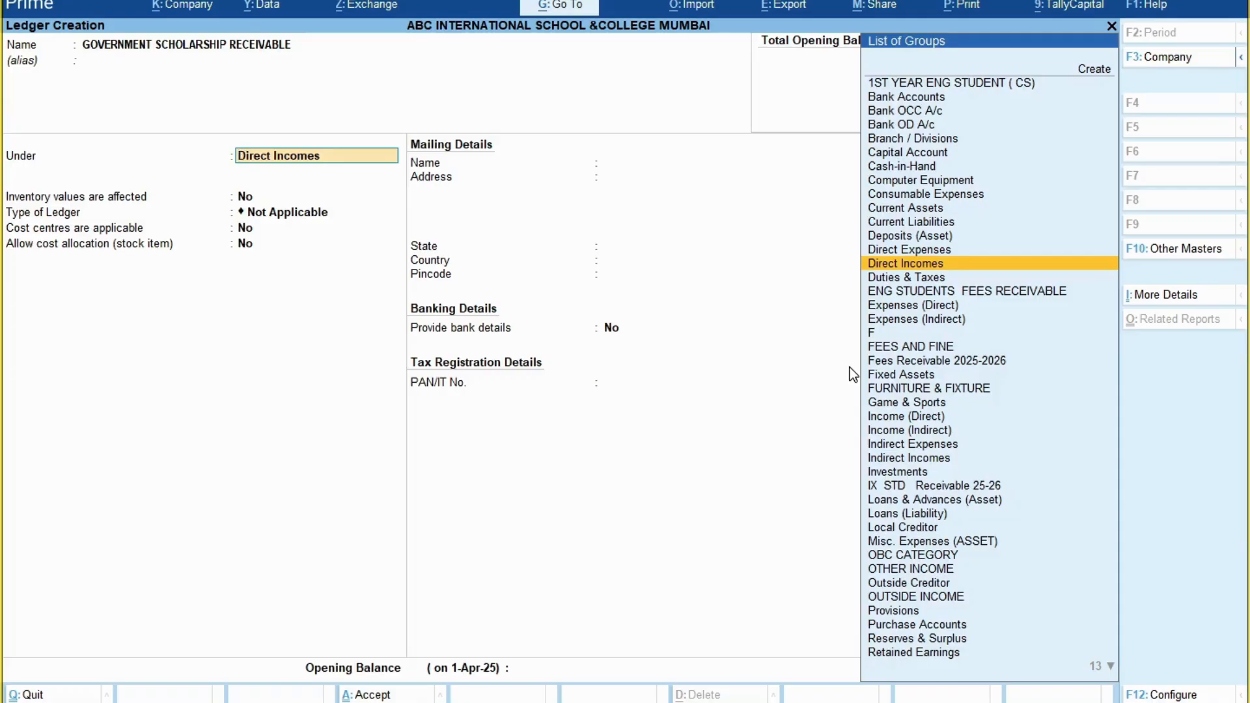
text(DIREC)
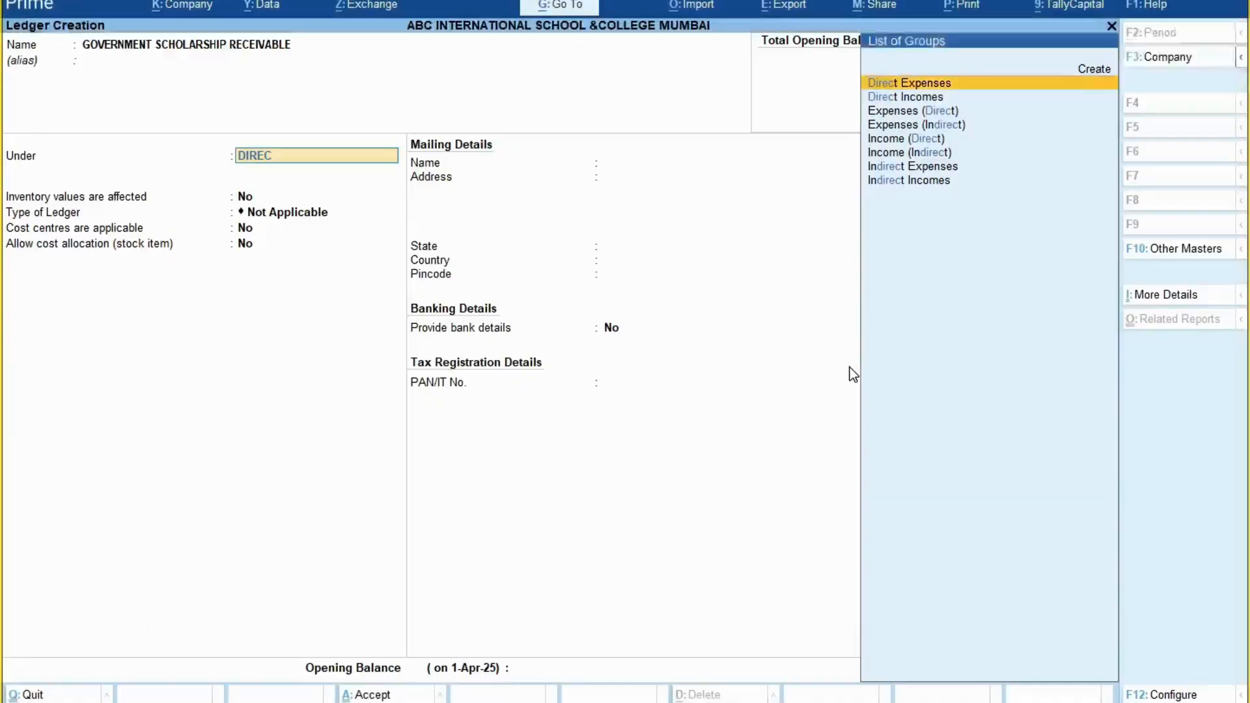
key(BackSpace)
key(BackSpace)
key(BackSpace)
key(BackSpace)
key(BackSpace)
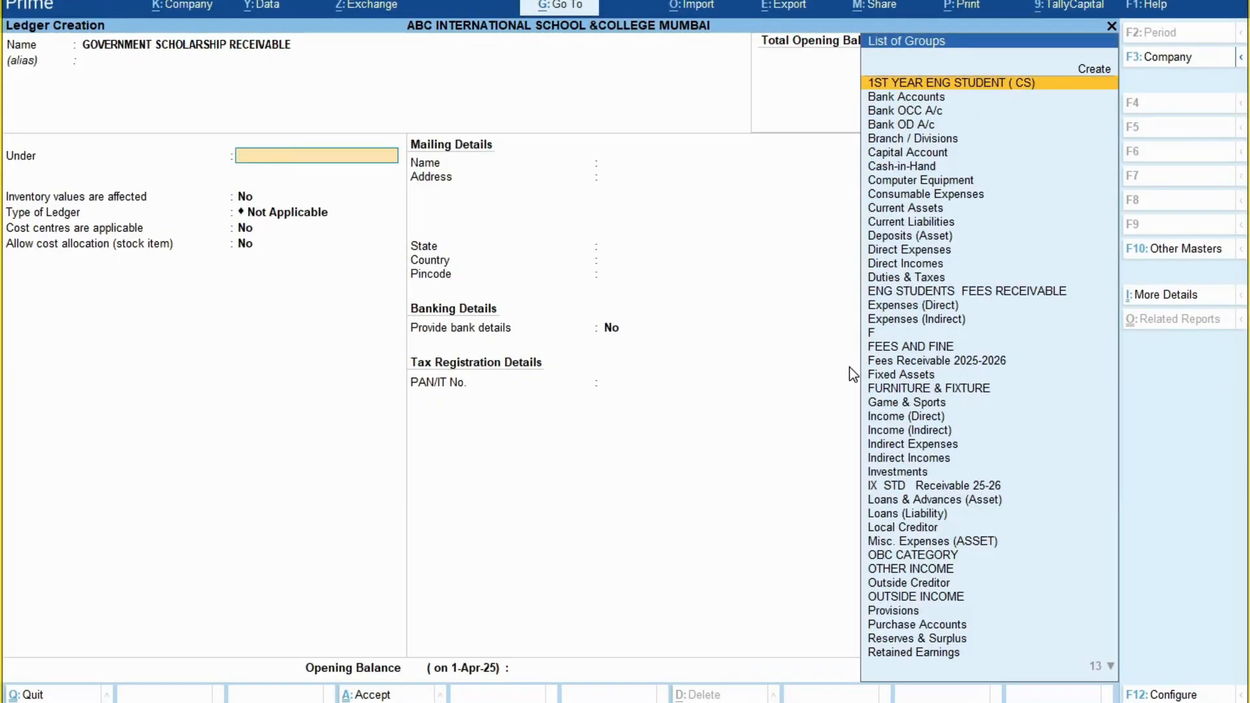
Place the GOVERNMENT SCHOLARSHIP RECEIVABLE ledger under Current Assets, keep the remaining details at their defaults, and save it.
text(CURRE)
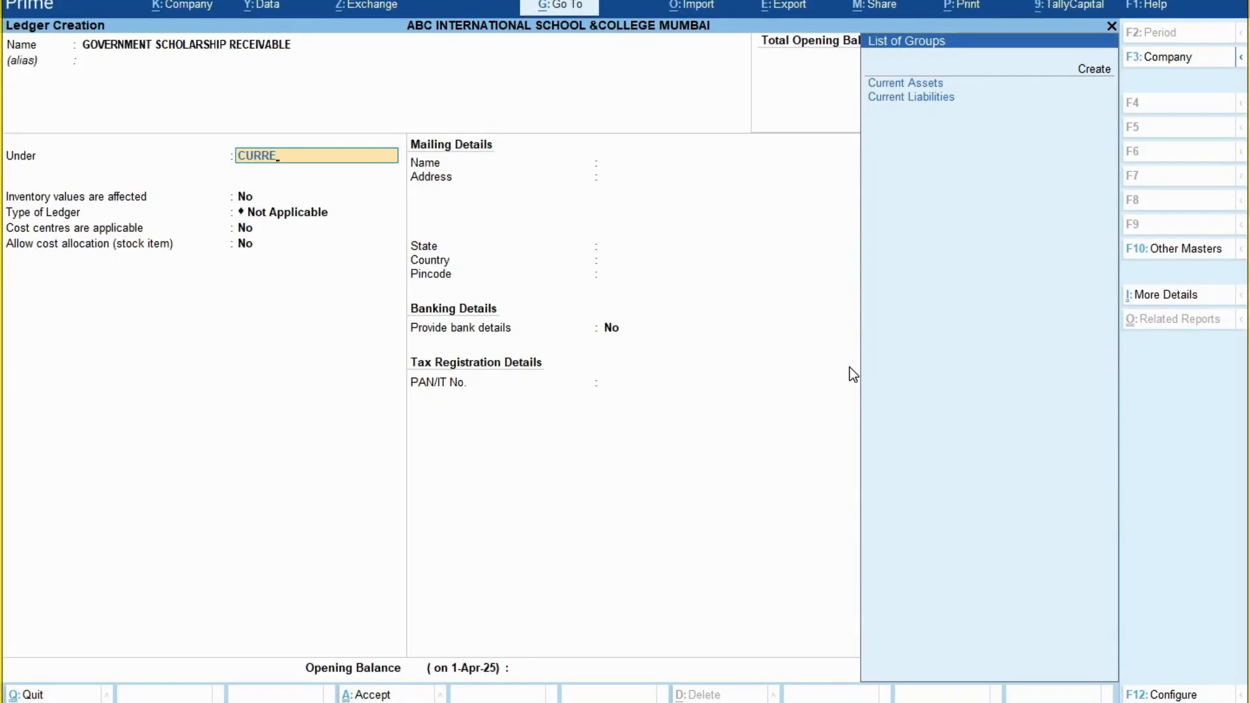
key(Return)
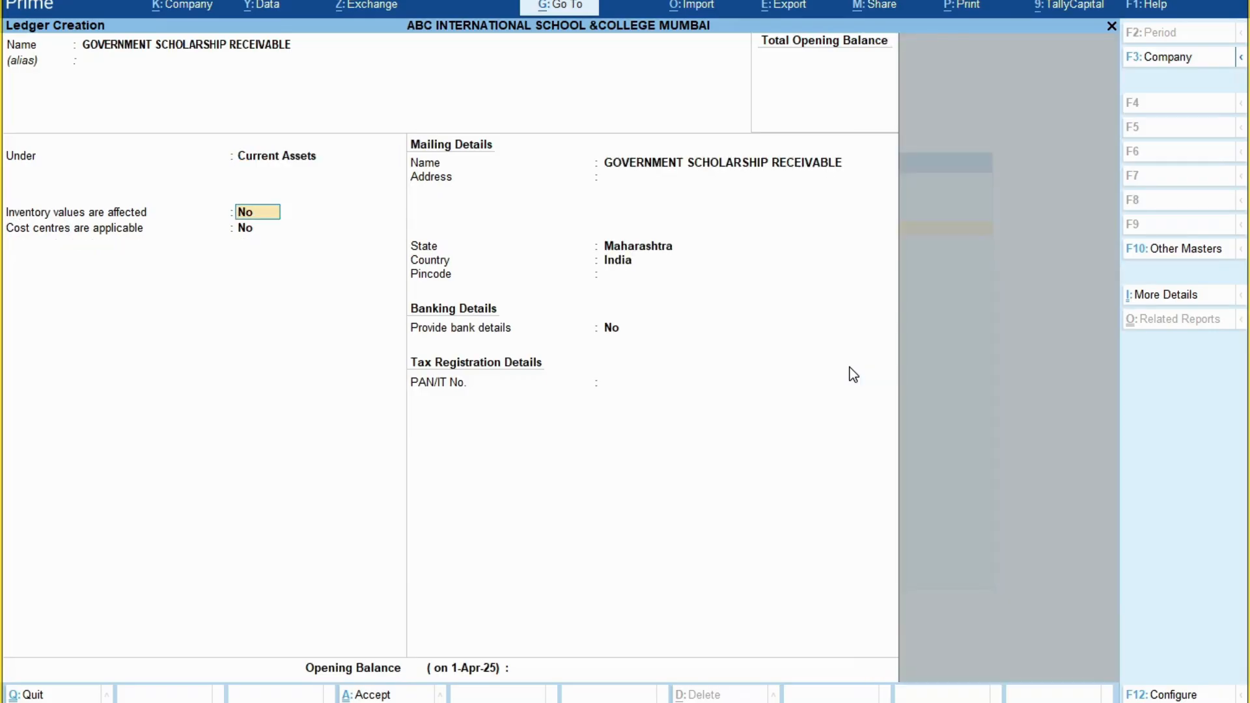
key(Return)
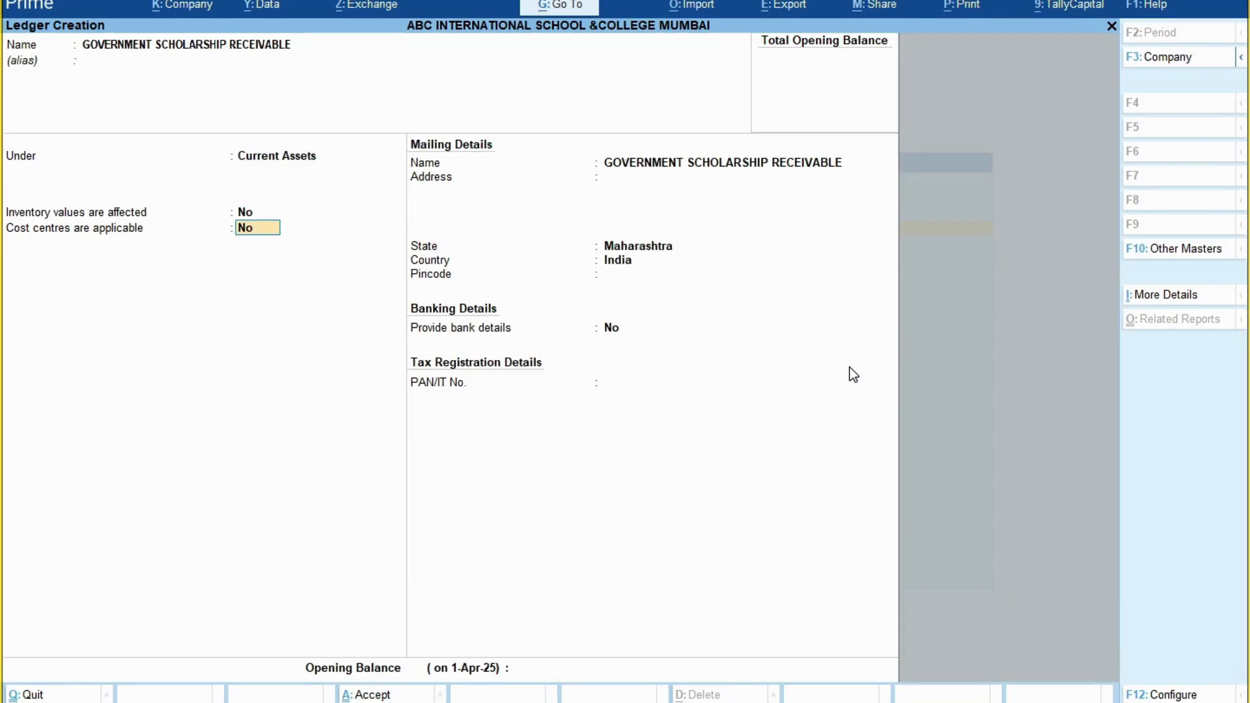
key(Return)
key(Return)
key(Return)
key(Return)
key(Return)
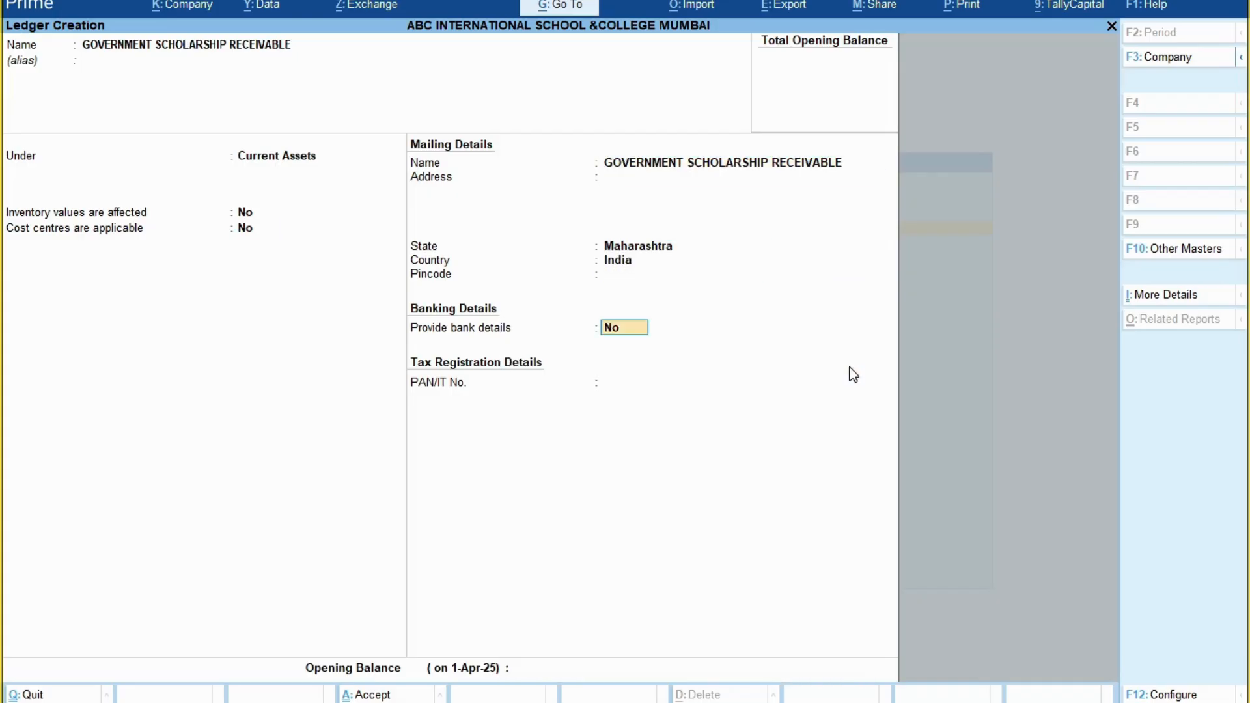
key(Return)
key(Return)
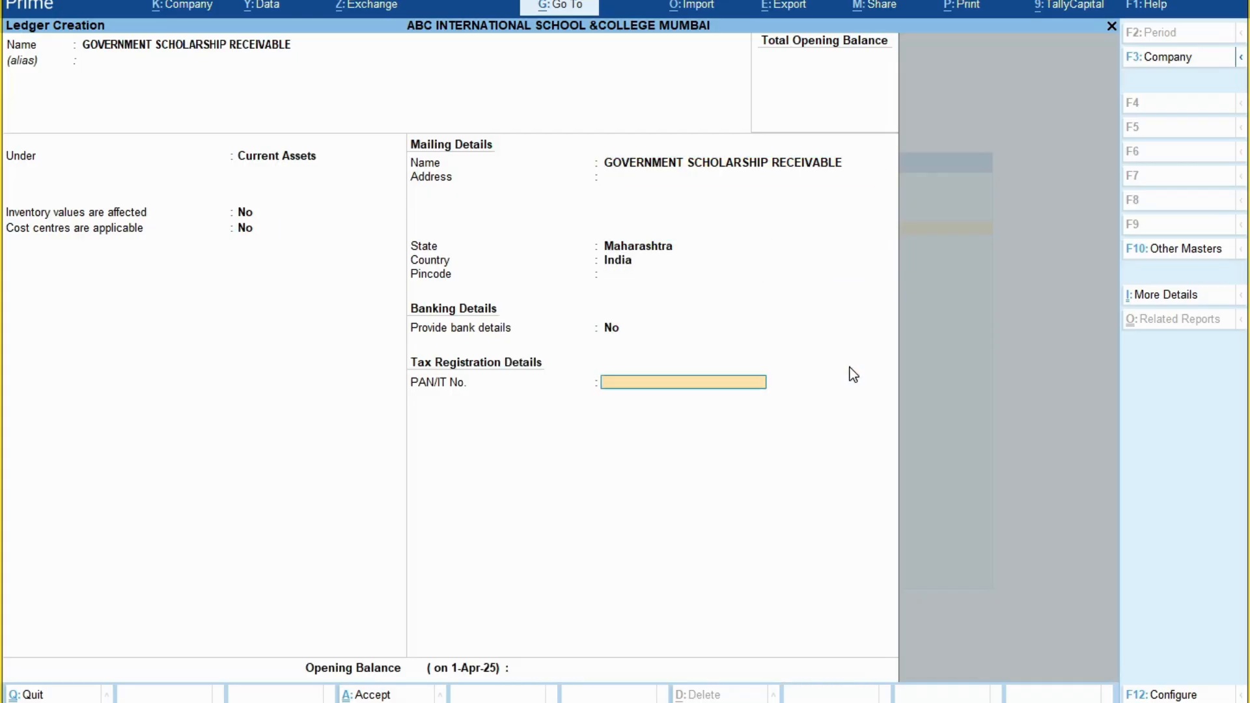
key(Return)
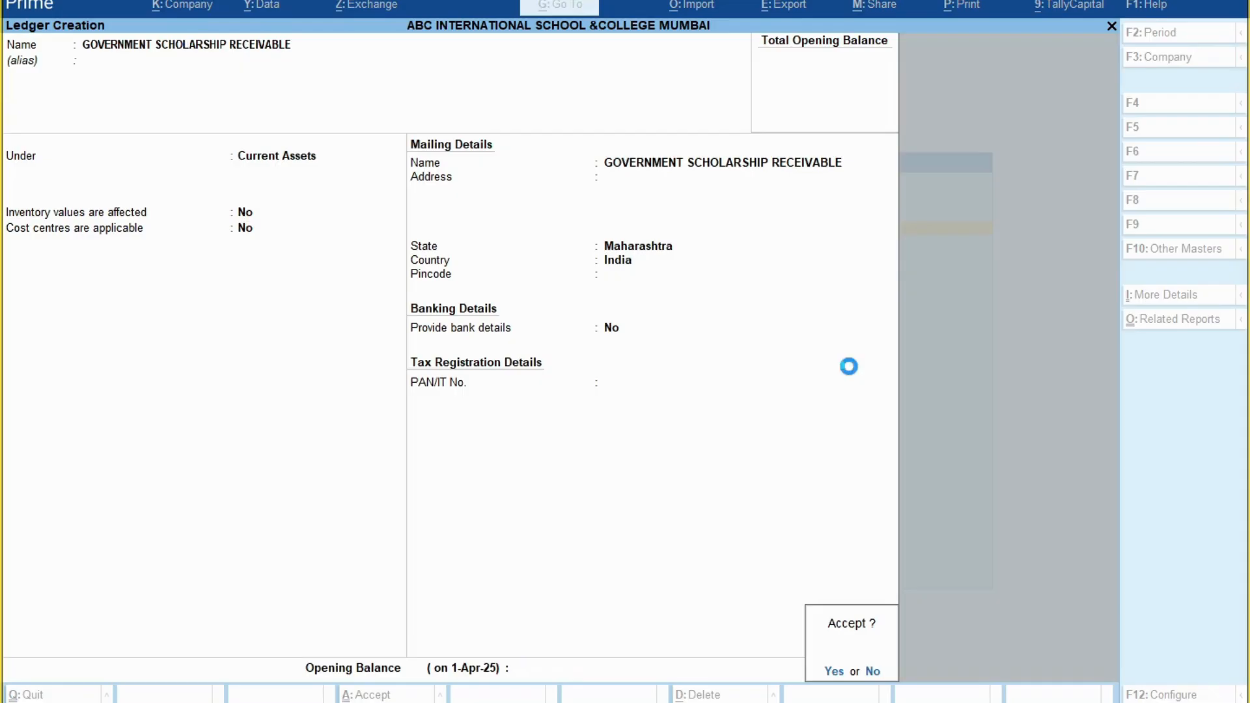
key(Return)
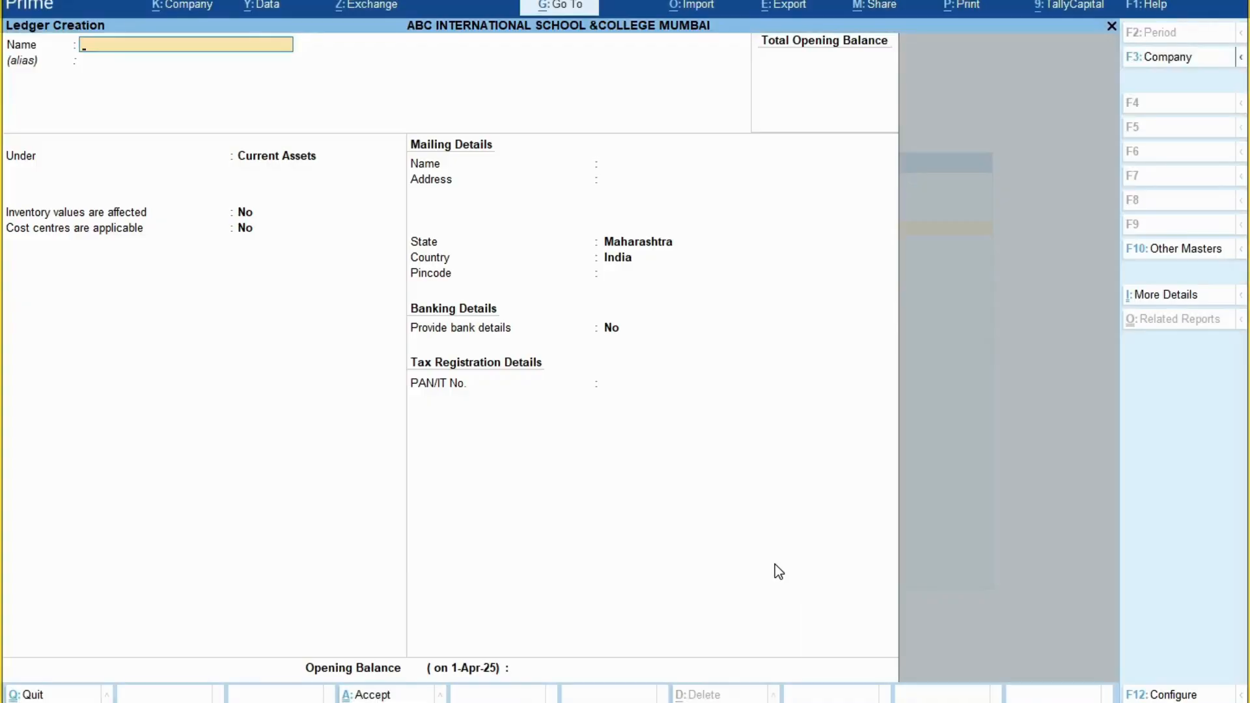
key(Escape)
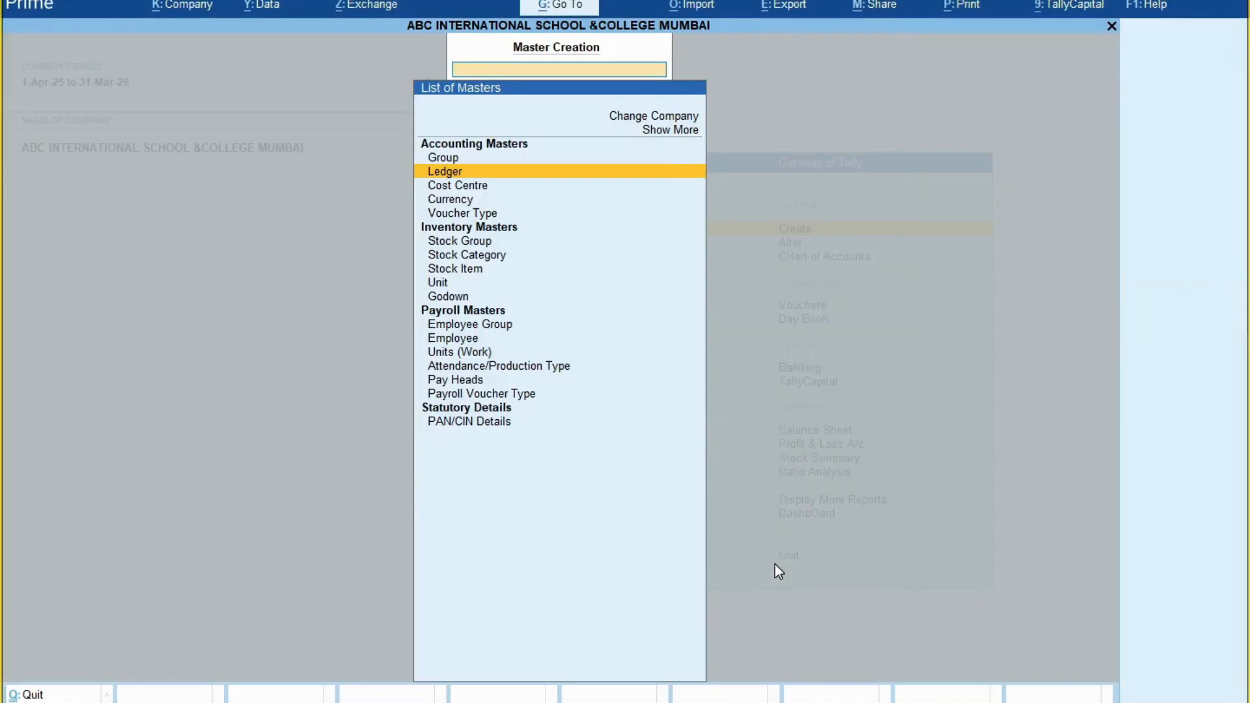
key(Escape)
Start a new voucher of type JOURNAL VOUCHER and date it 12-5-25.
key(Down)
key(Down)
key(Down)
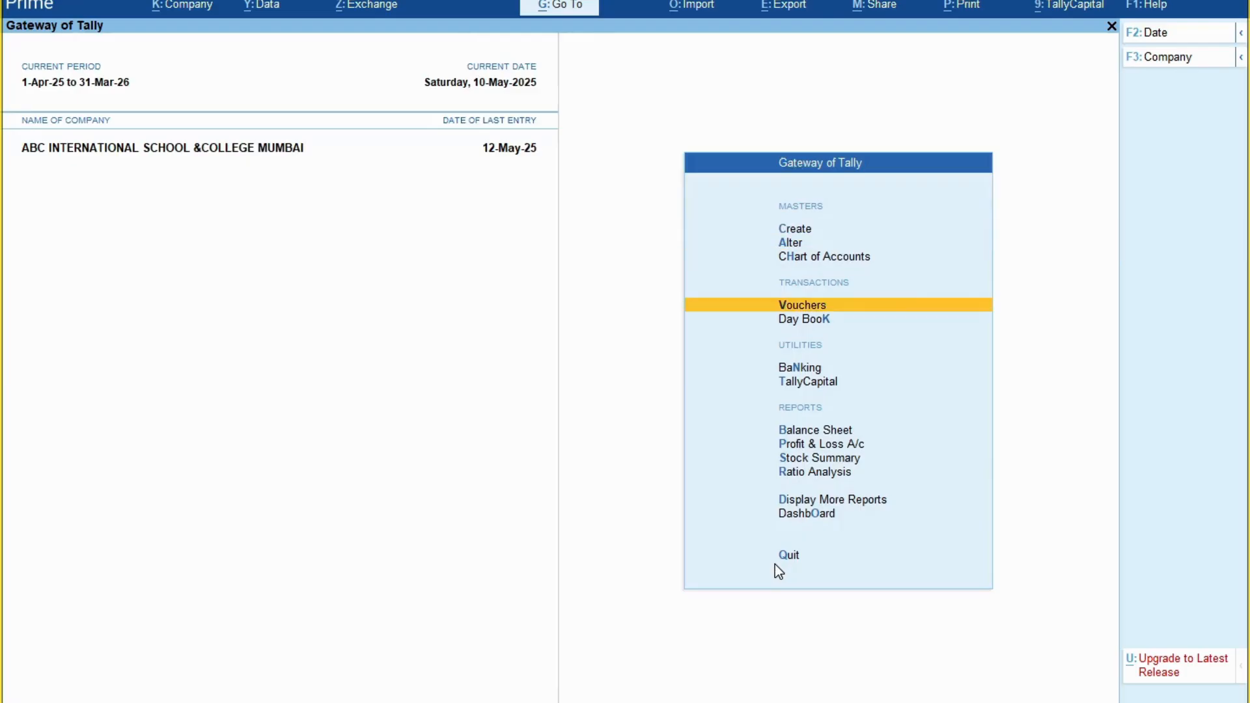
key(Return)
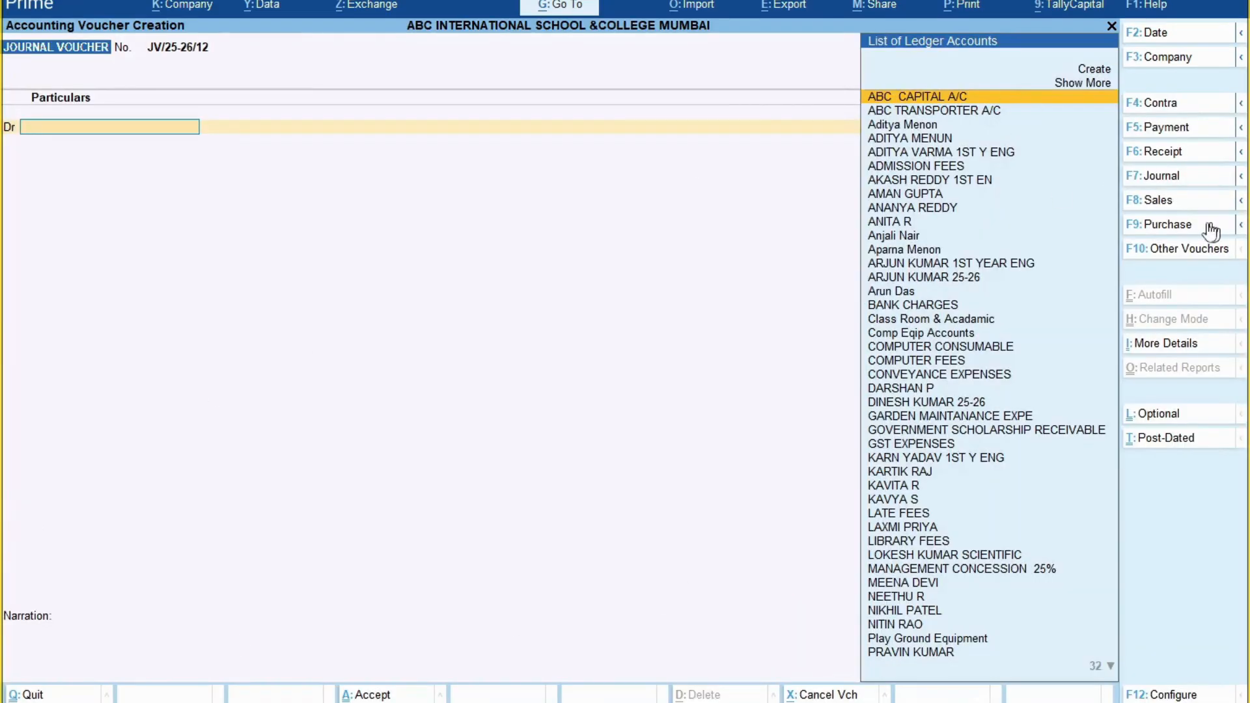
click(1151, 182)
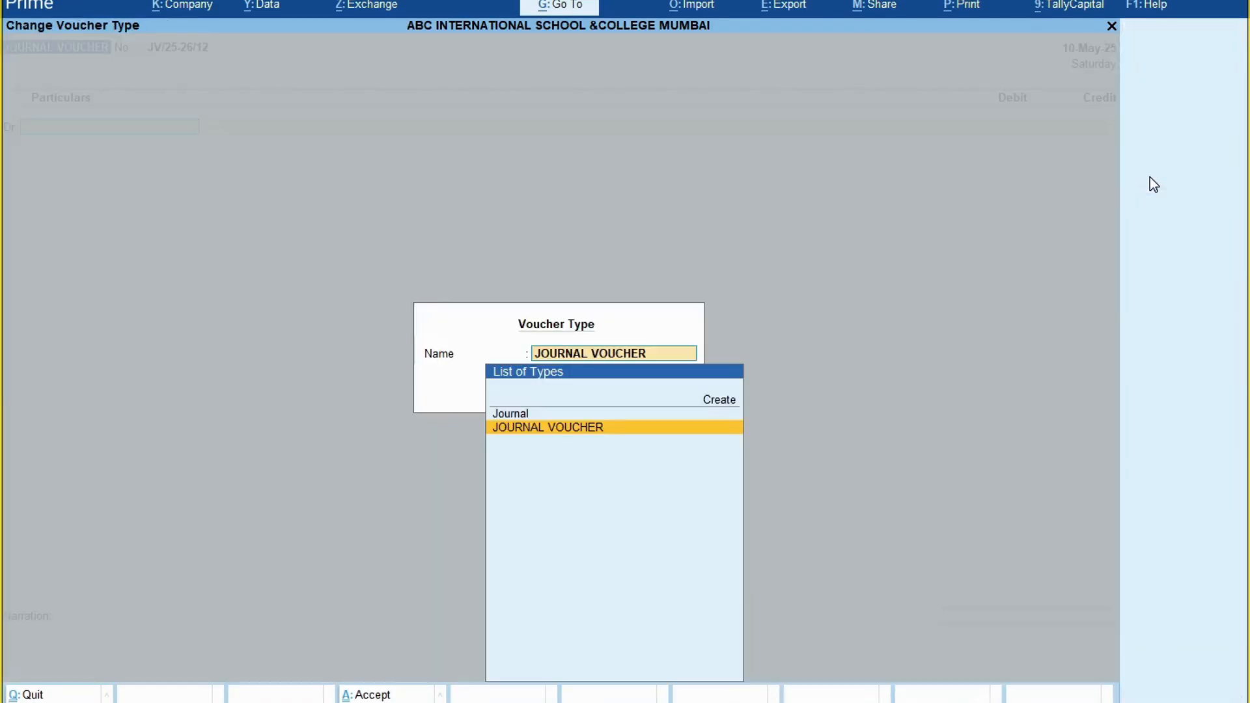
key(Return)
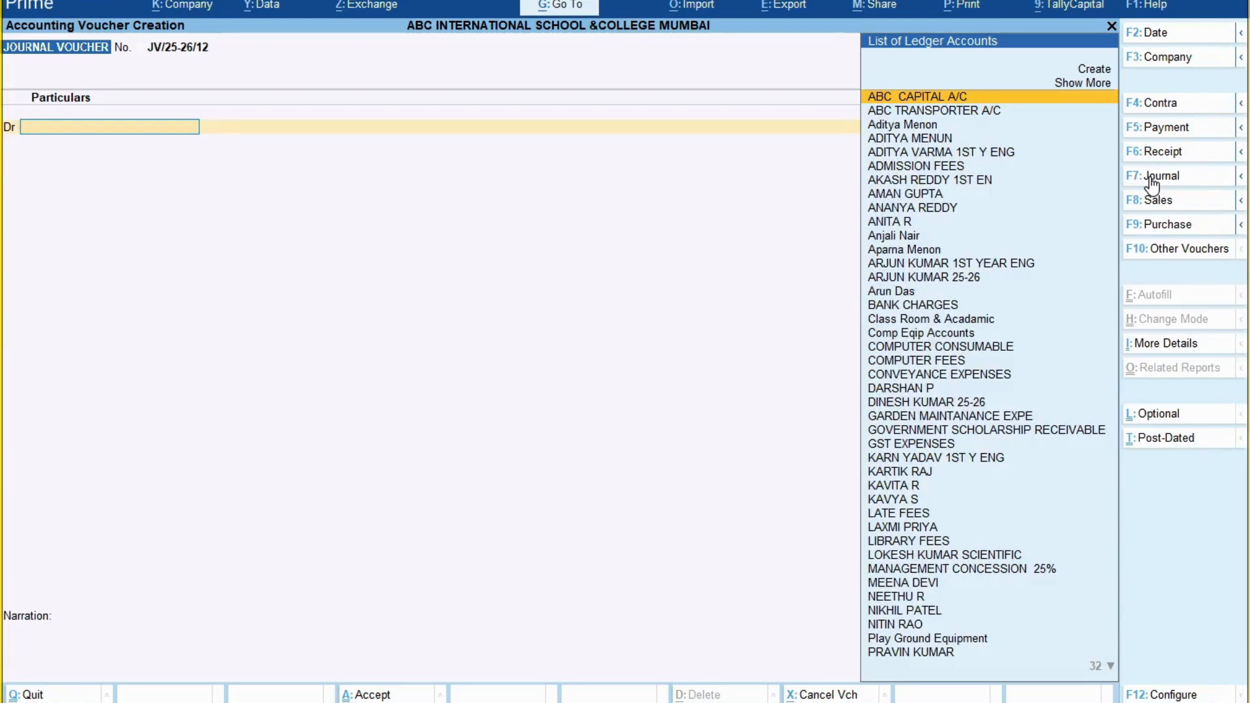
key(F2)
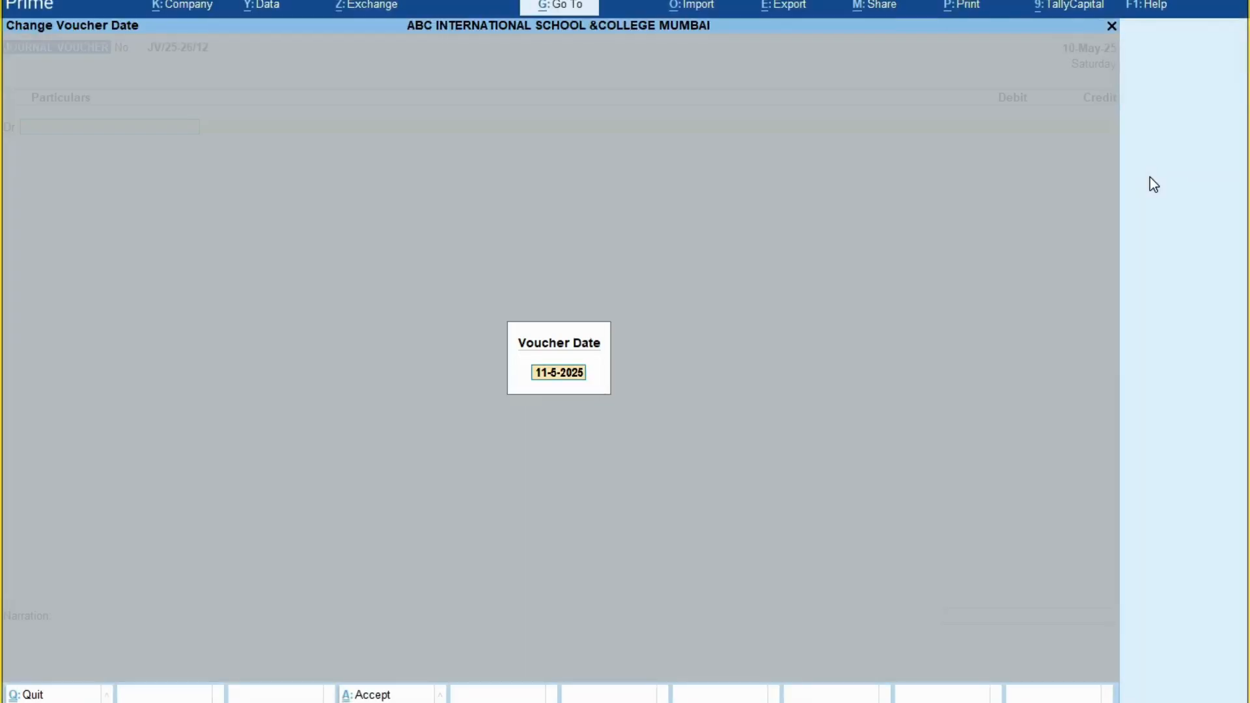
text(12.5.25)
key(Return)
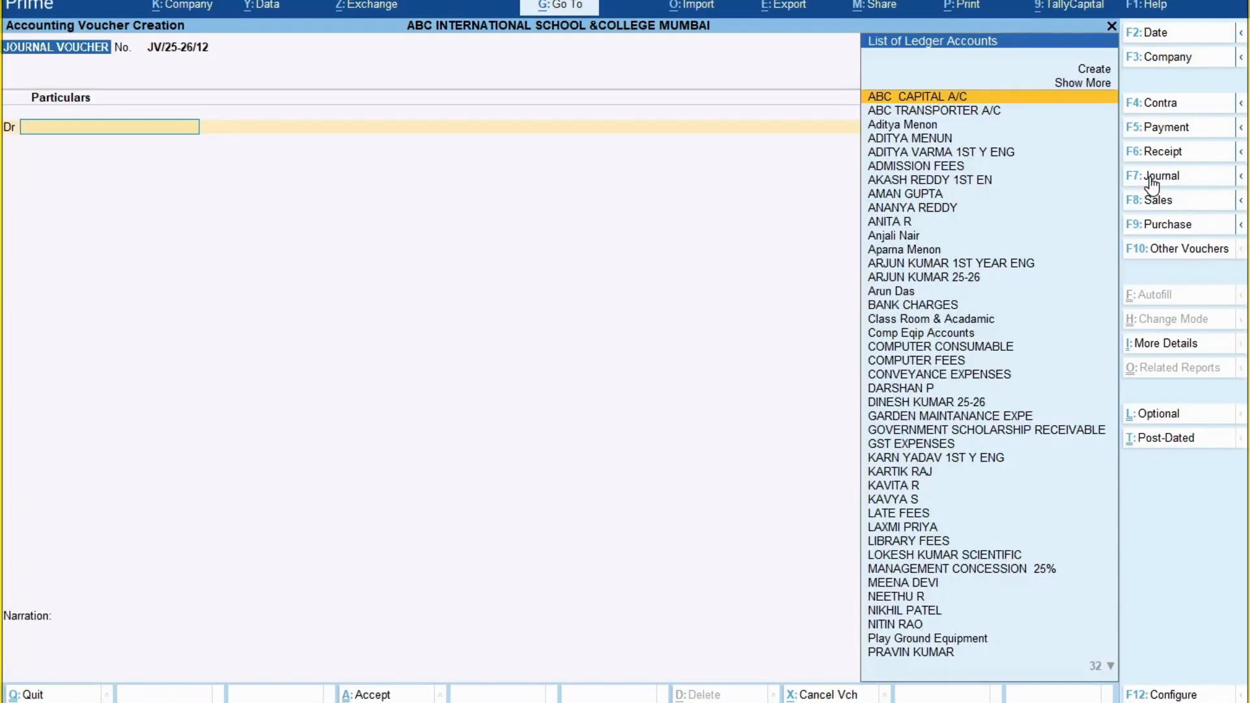
Consult the scholarship posting slide and debit GOVERNMENT SCHOLARSHIP RECEIVABLE with 320000 in the journal voucher.
key(alt+Tab)
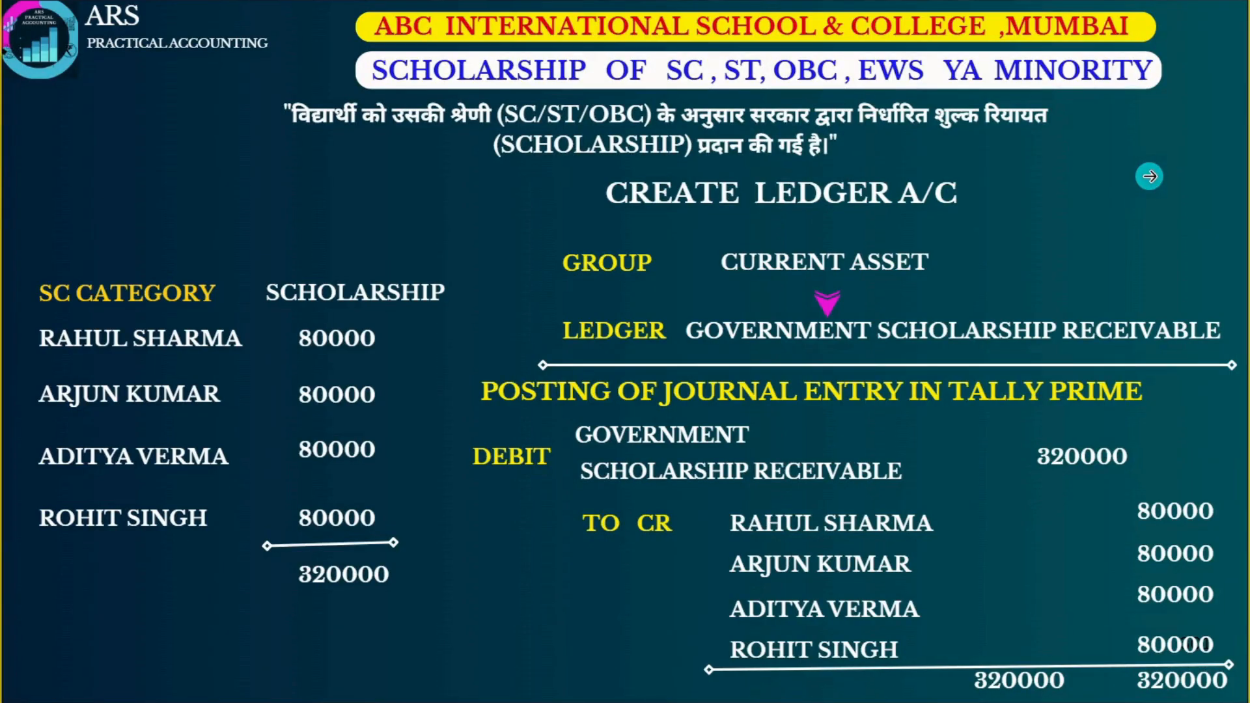
key(alt+Tab)
text(GOVE)
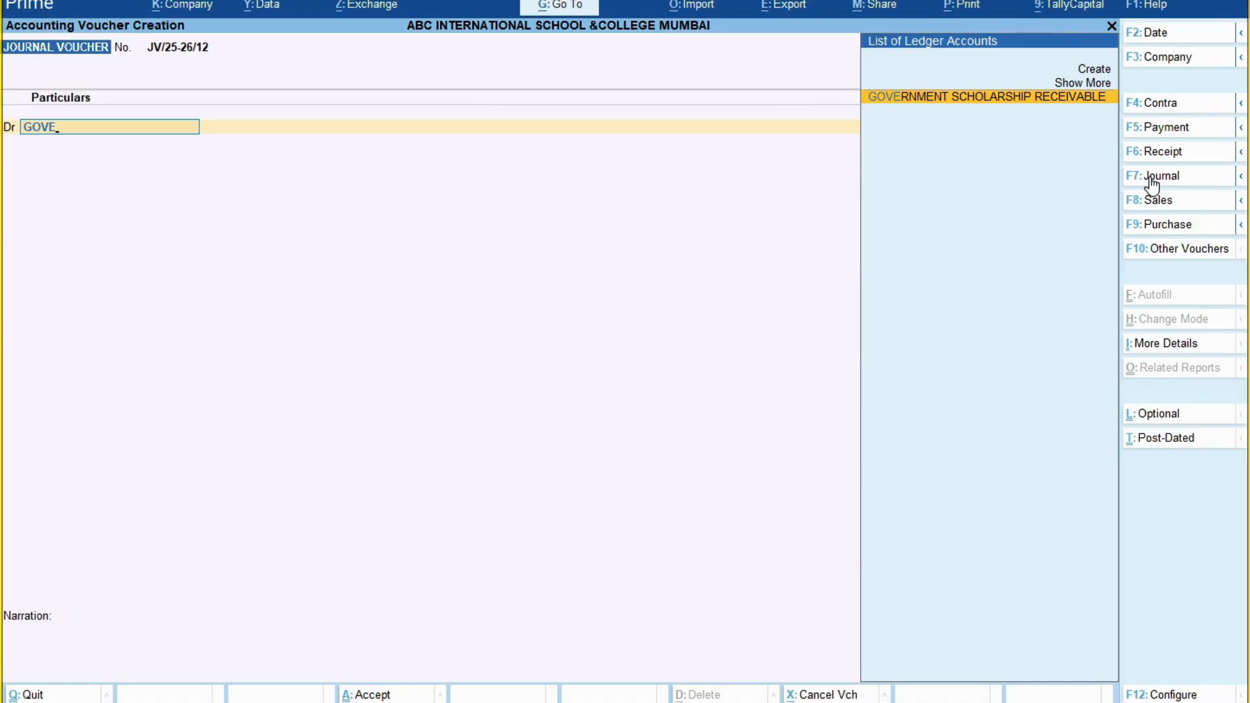
key(Return)
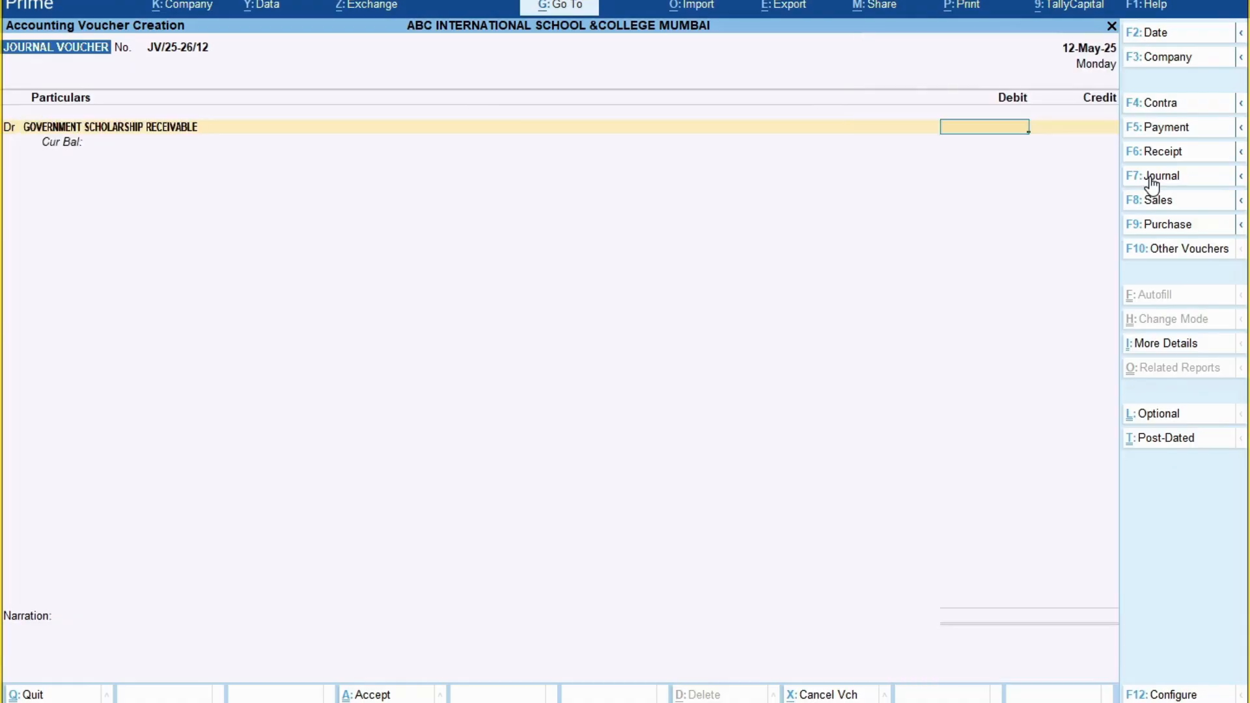
text(3200000)
key(BackSpace)
key(Return)
key(Return)
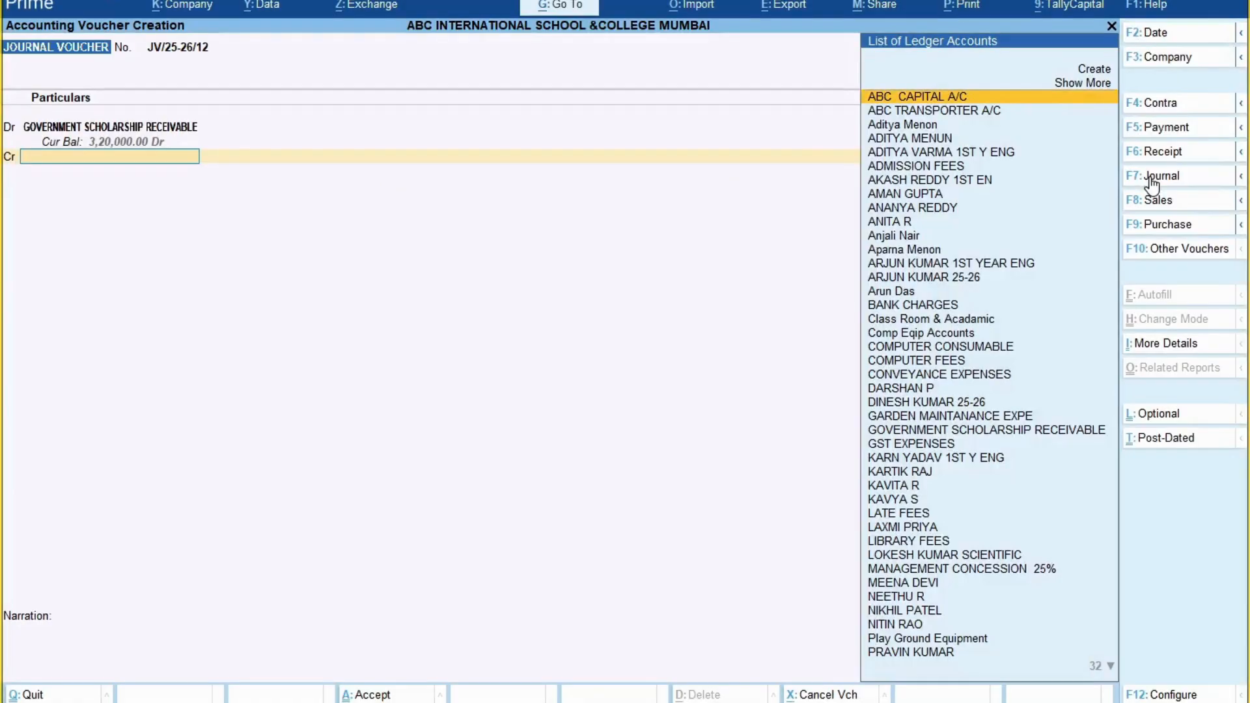
Credit the 1ST Y ENG ledger of the first student on the SC scholarship list with 80000.
text(RAHUL SH)
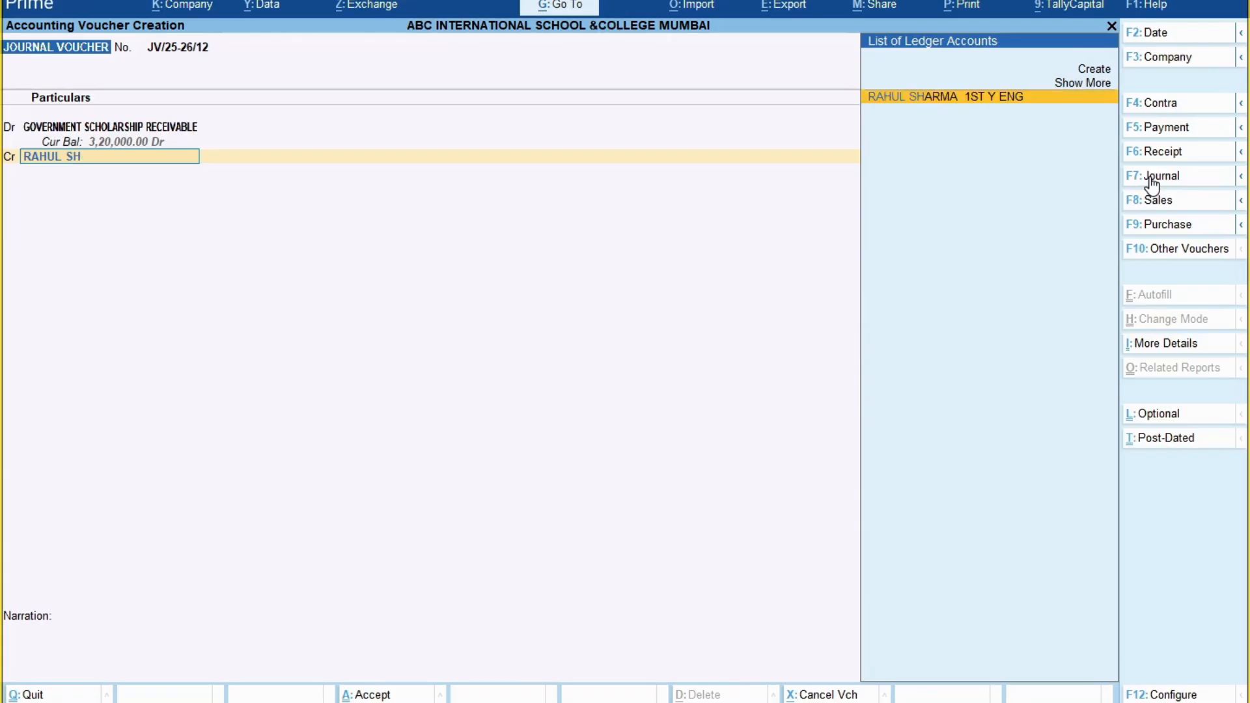
text(AR)
key(Return)
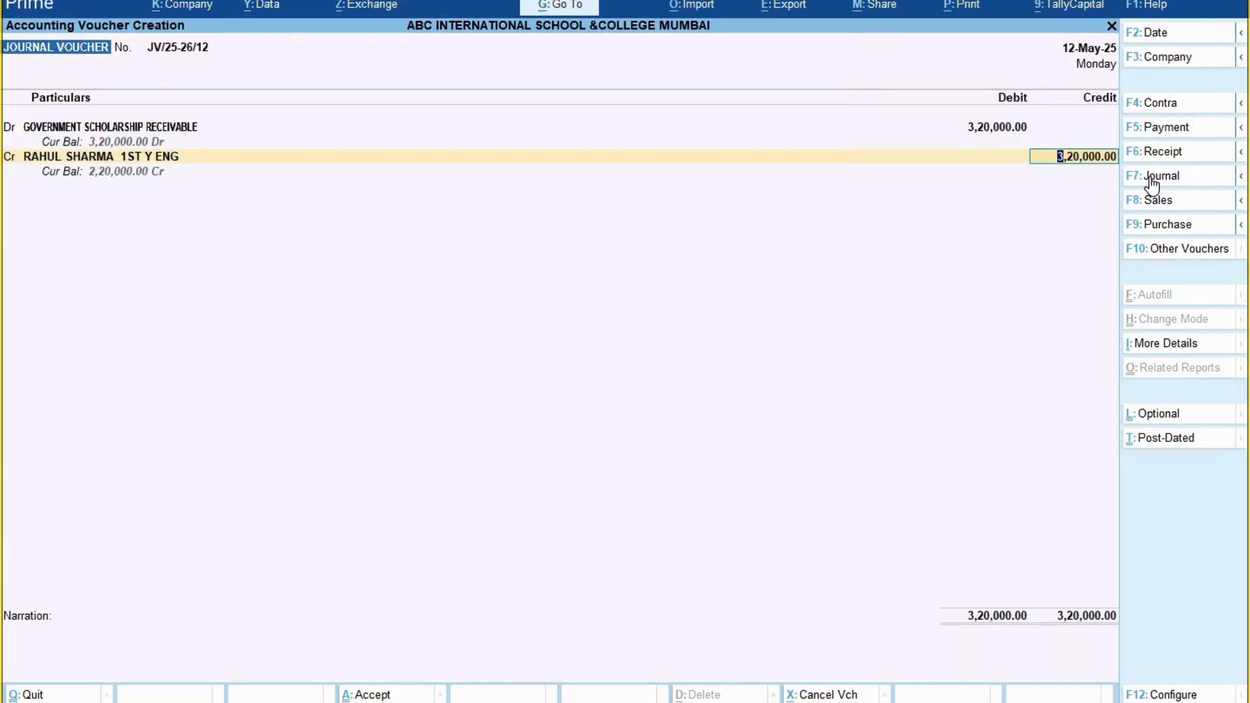
text(80000)
key(Return)
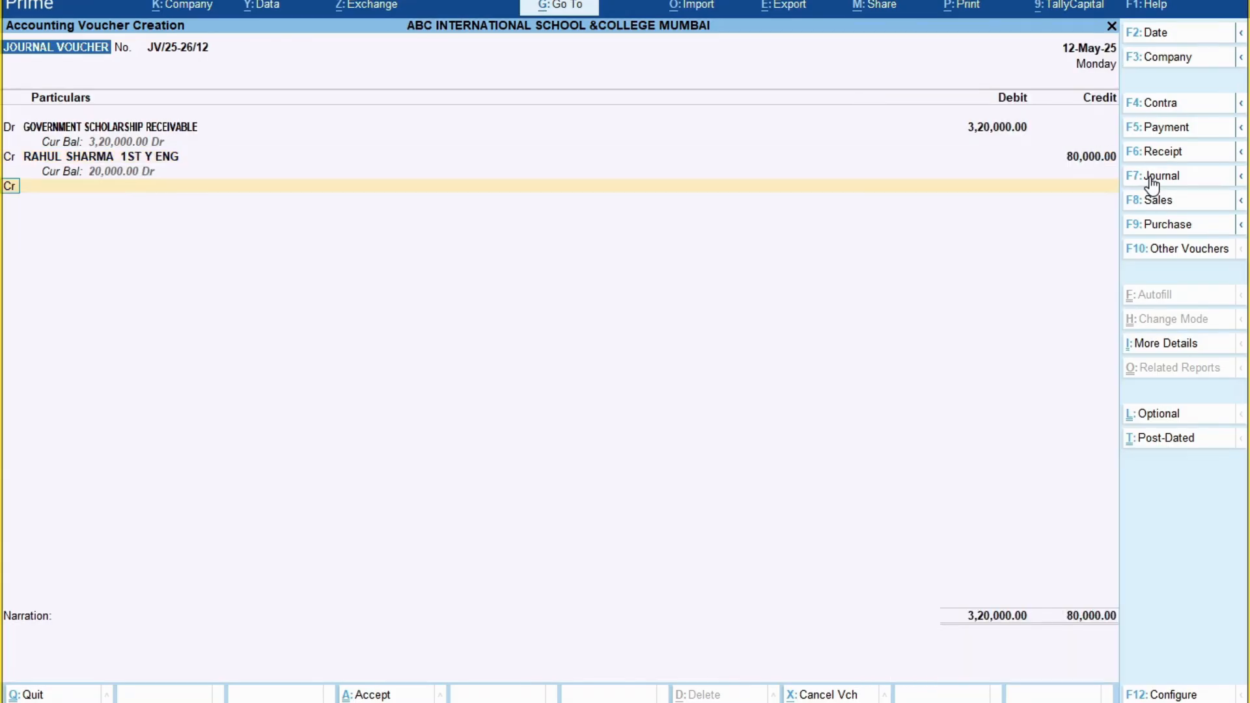
key(Return)
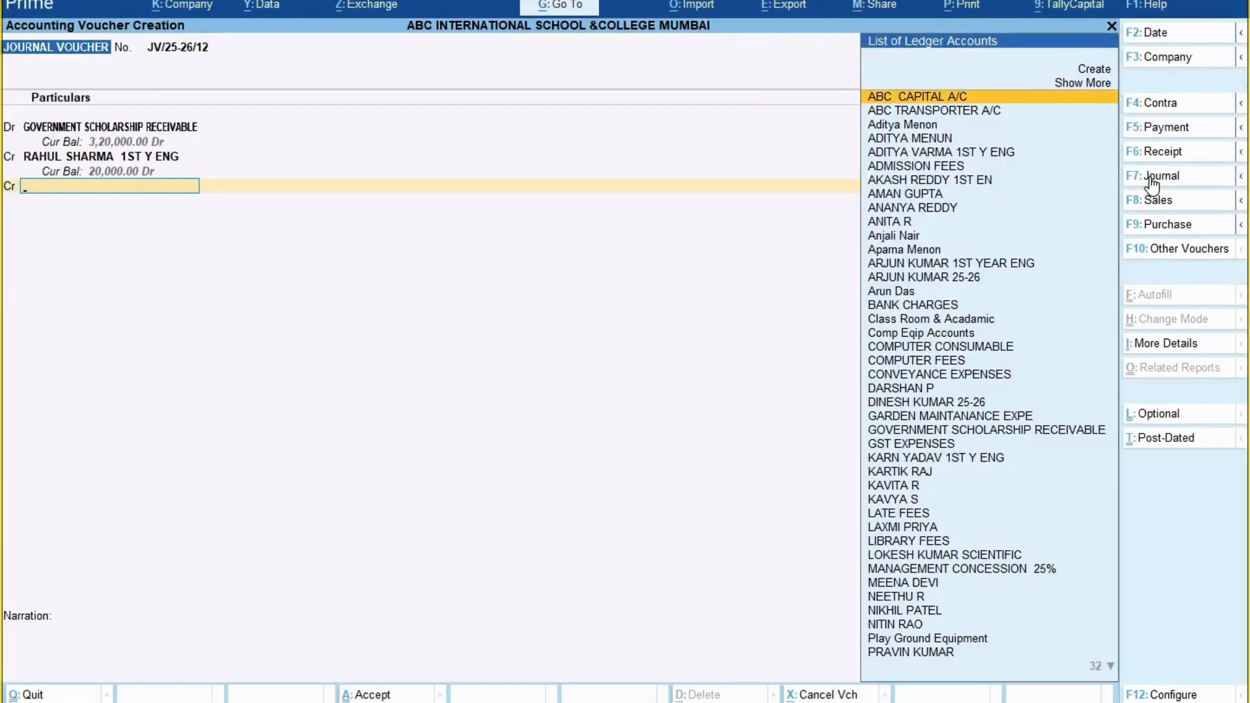
Credit the 1ST YEAR ENG ledger of the second student on the SC scholarship list with 80000.
text(RA)
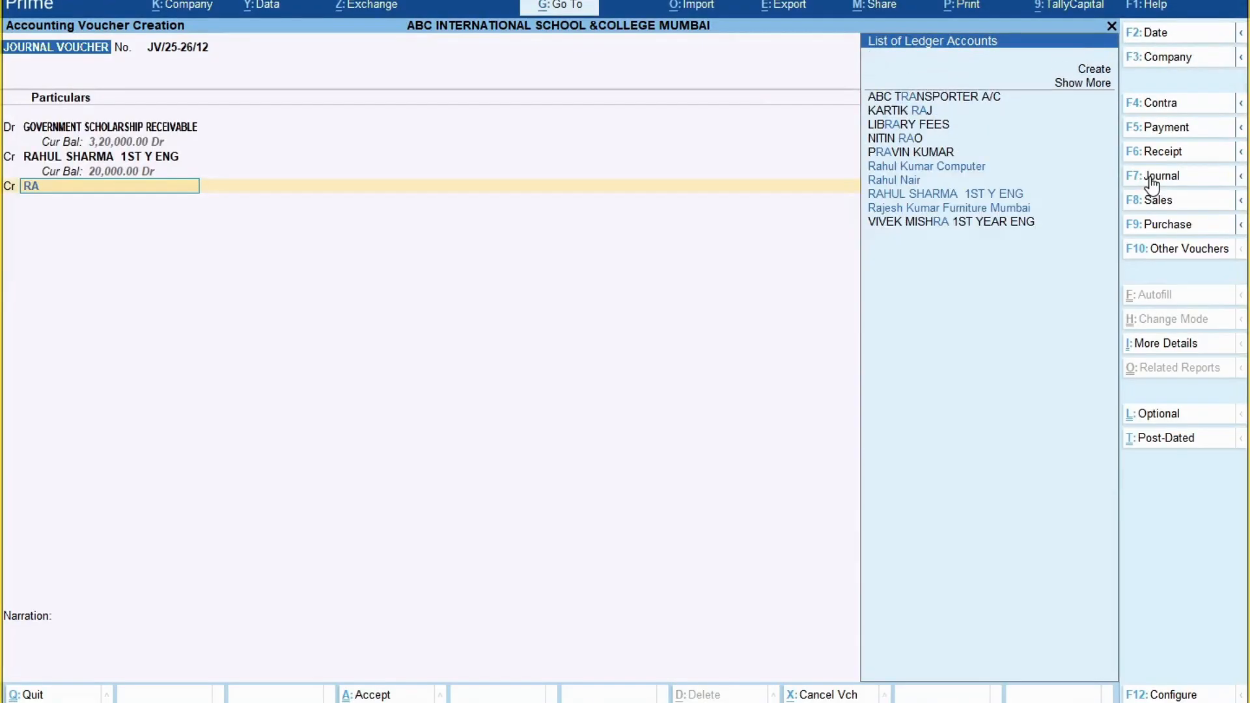
key(BackSpace)
key(BackSpace)
text(AR)
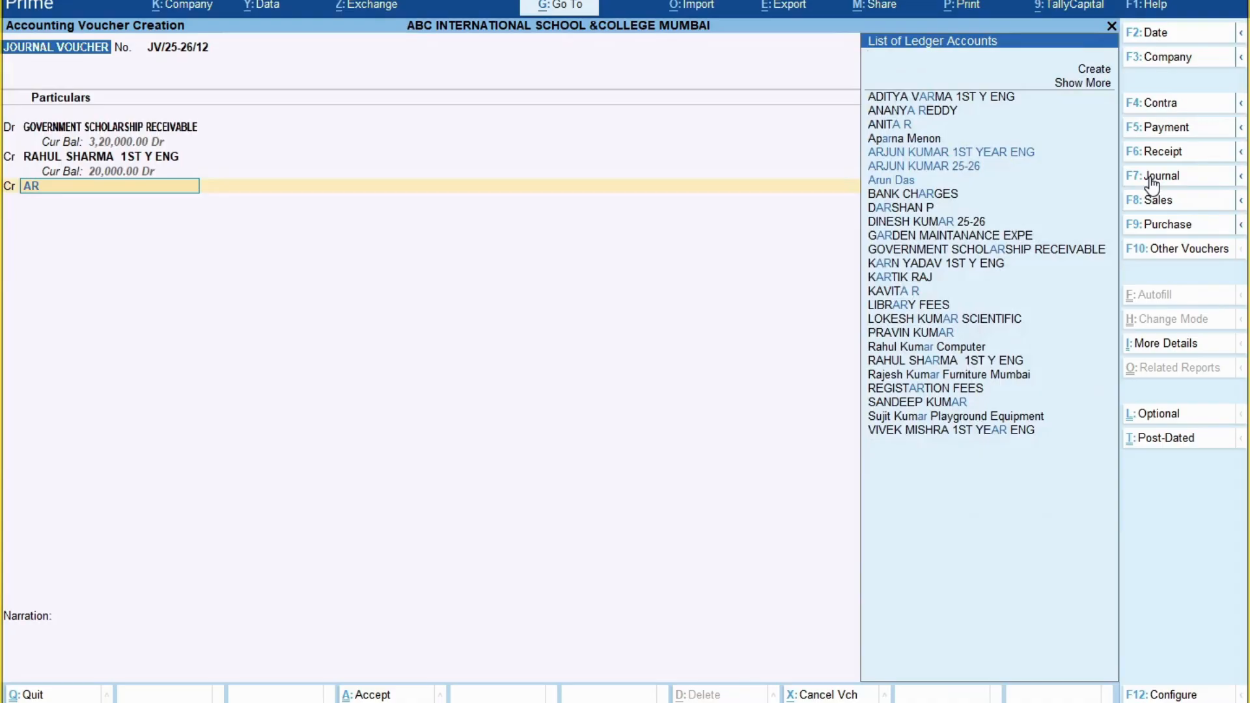
text(JUN)
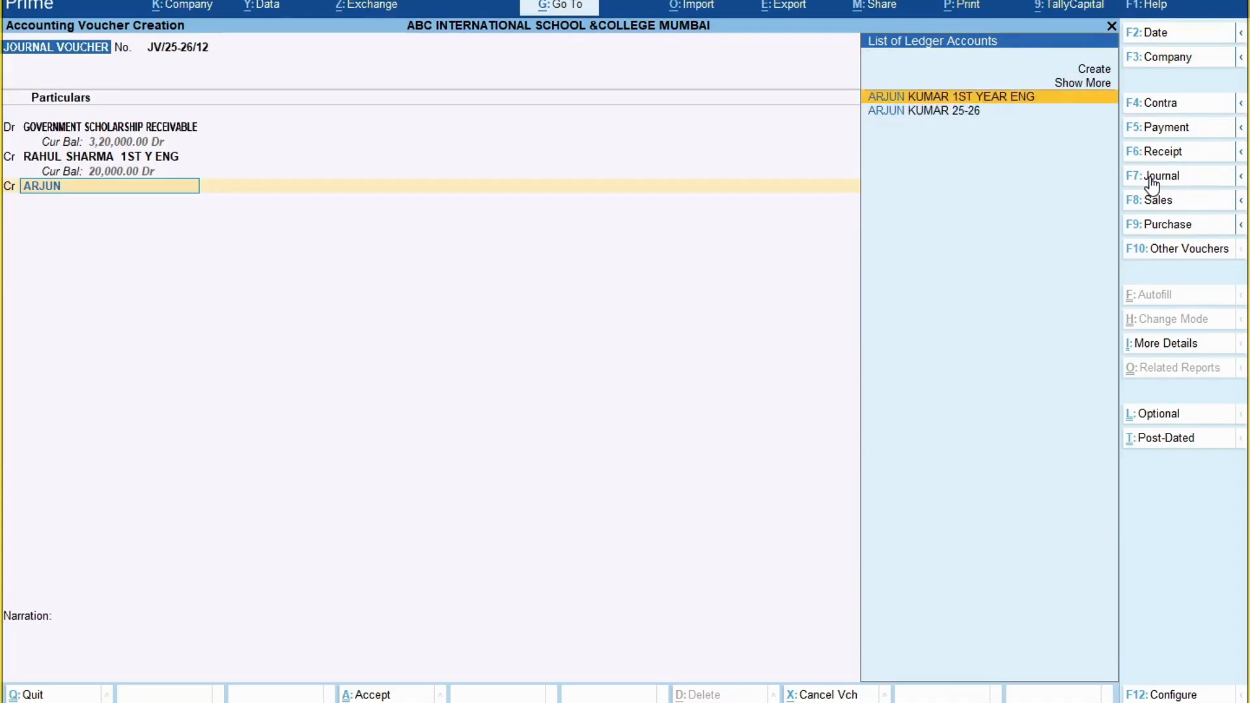
key(Return)
text(80000)
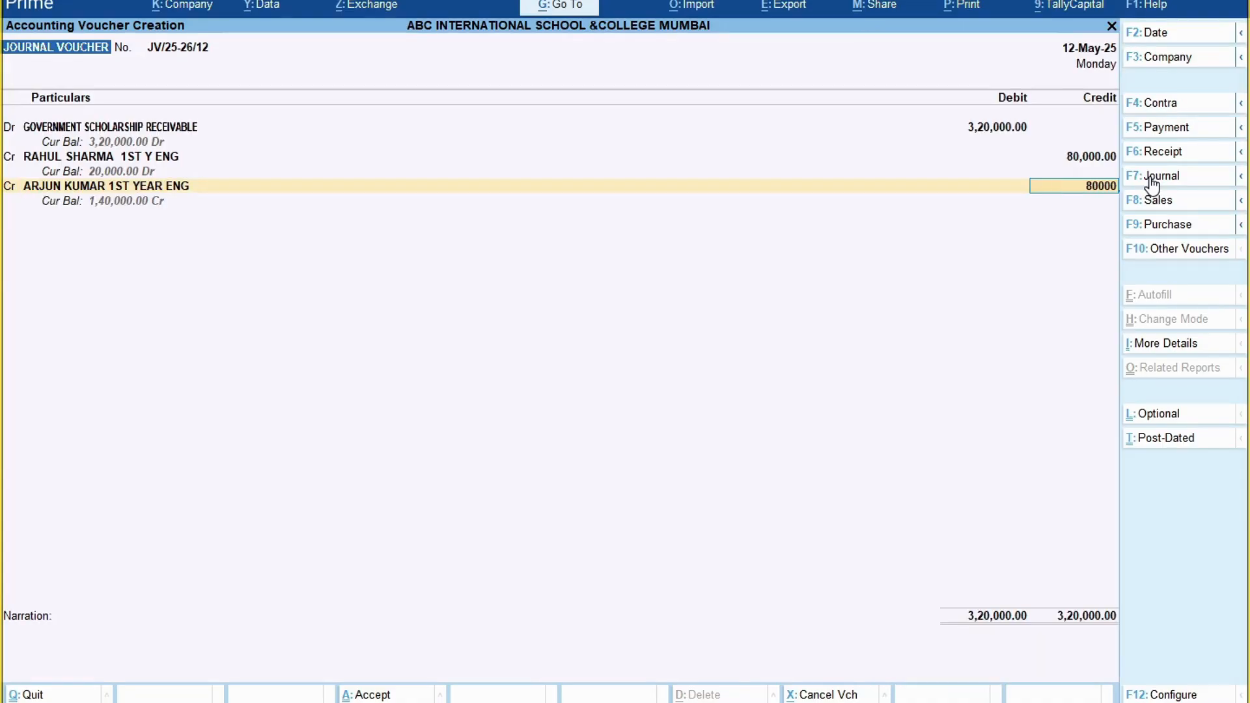
key(Return)
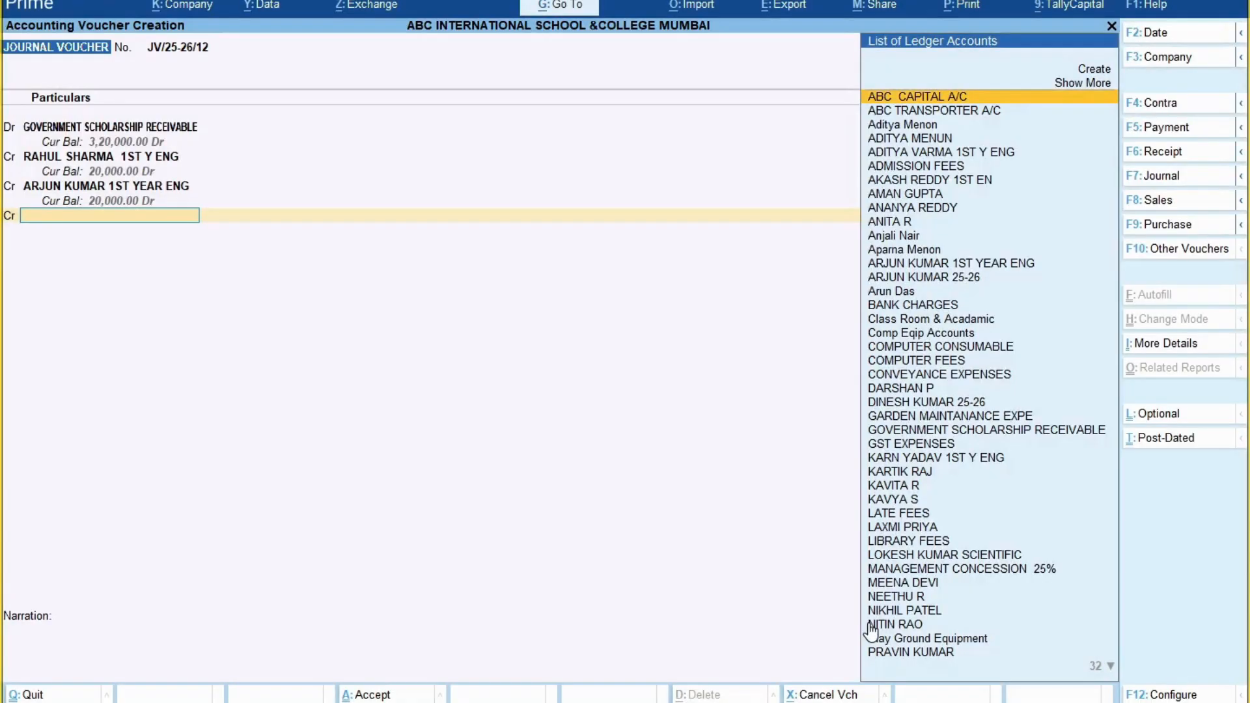
Credit the 1ST Y ENG ledger of the third student on the SC scholarship list with 80000.
text(ADI)
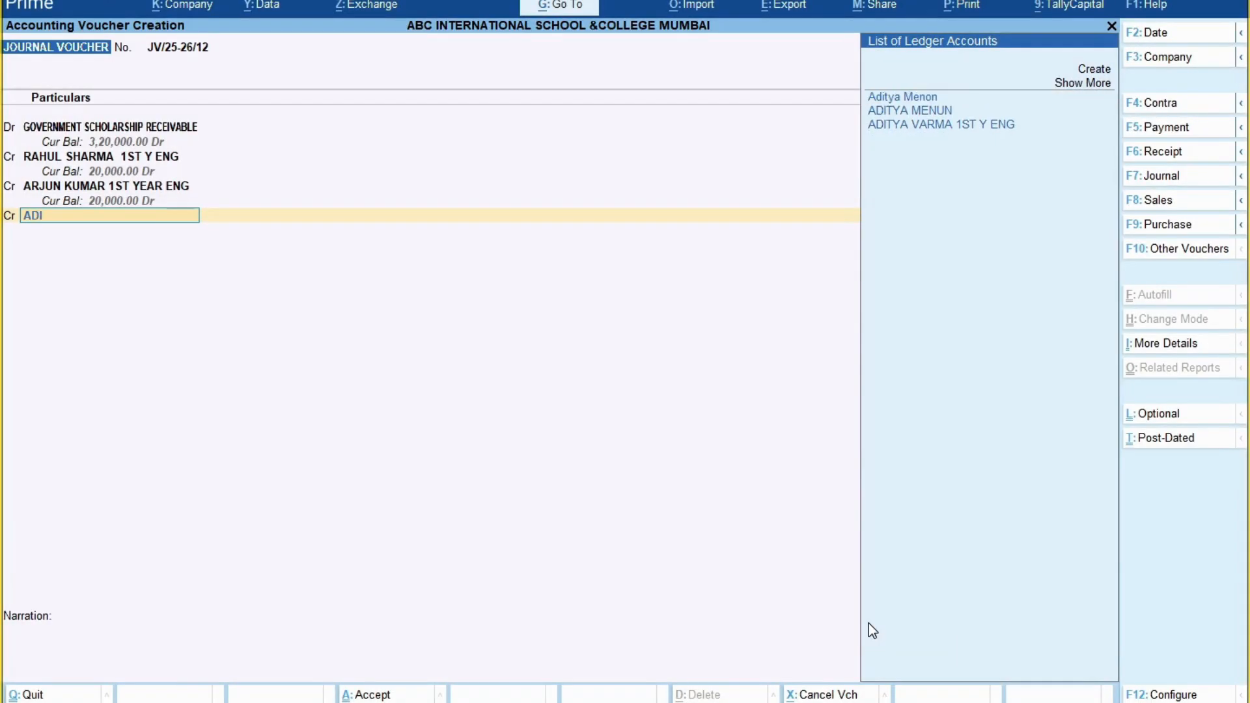
text(TY)
key(Down)
key(Down)
key(Return)
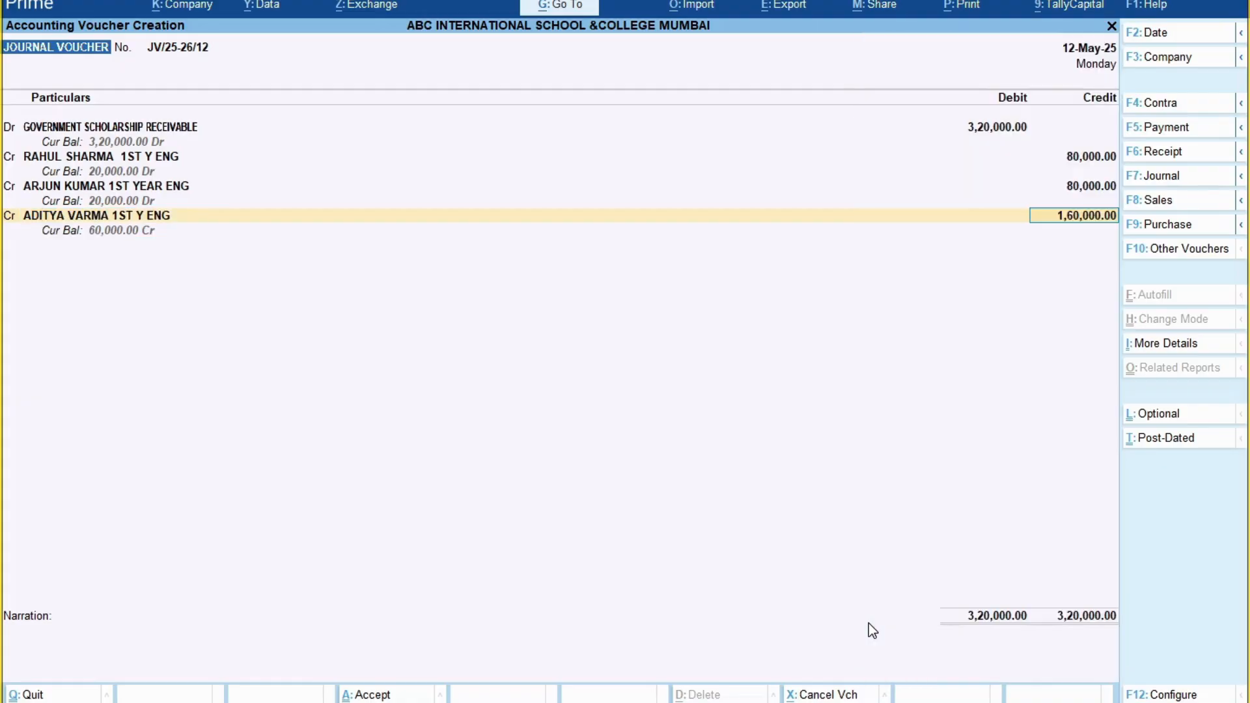
text(80000)
key(Return)
key(Return)
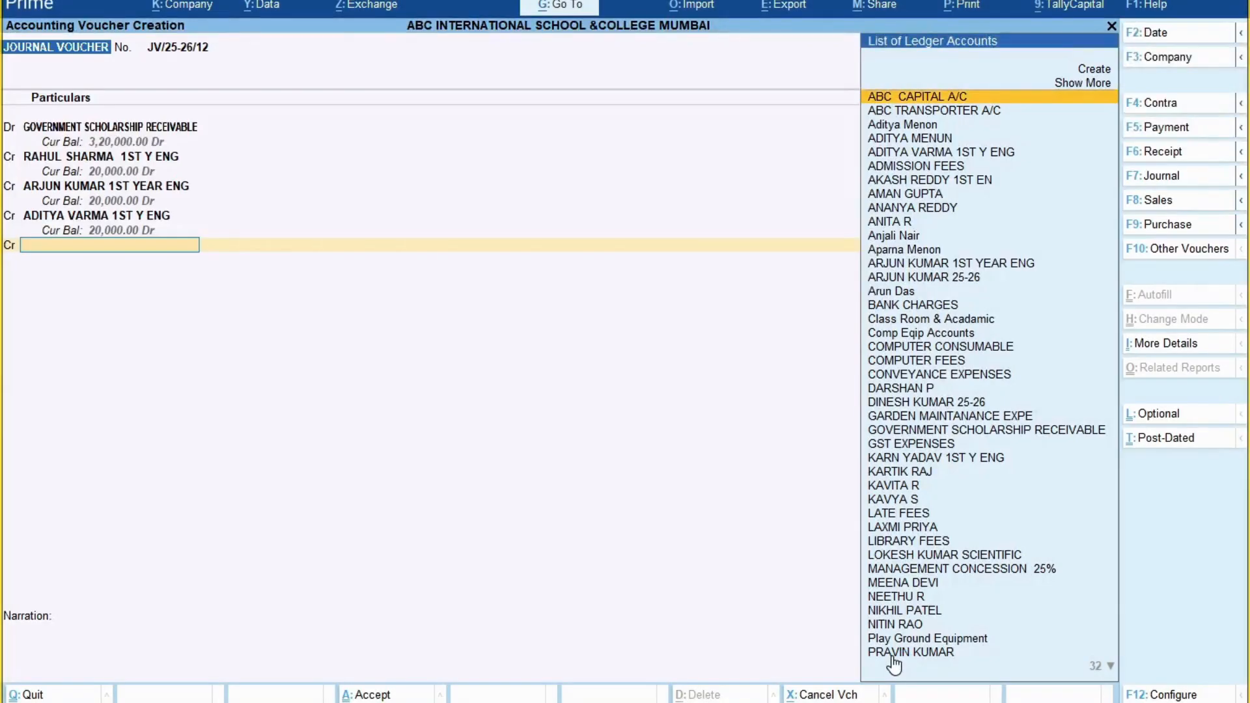
Credit the 1ST Y ENG ledger of the fourth SC scholarship student with 80000 and finish the voucher's ledger lines.
text(ROHI)
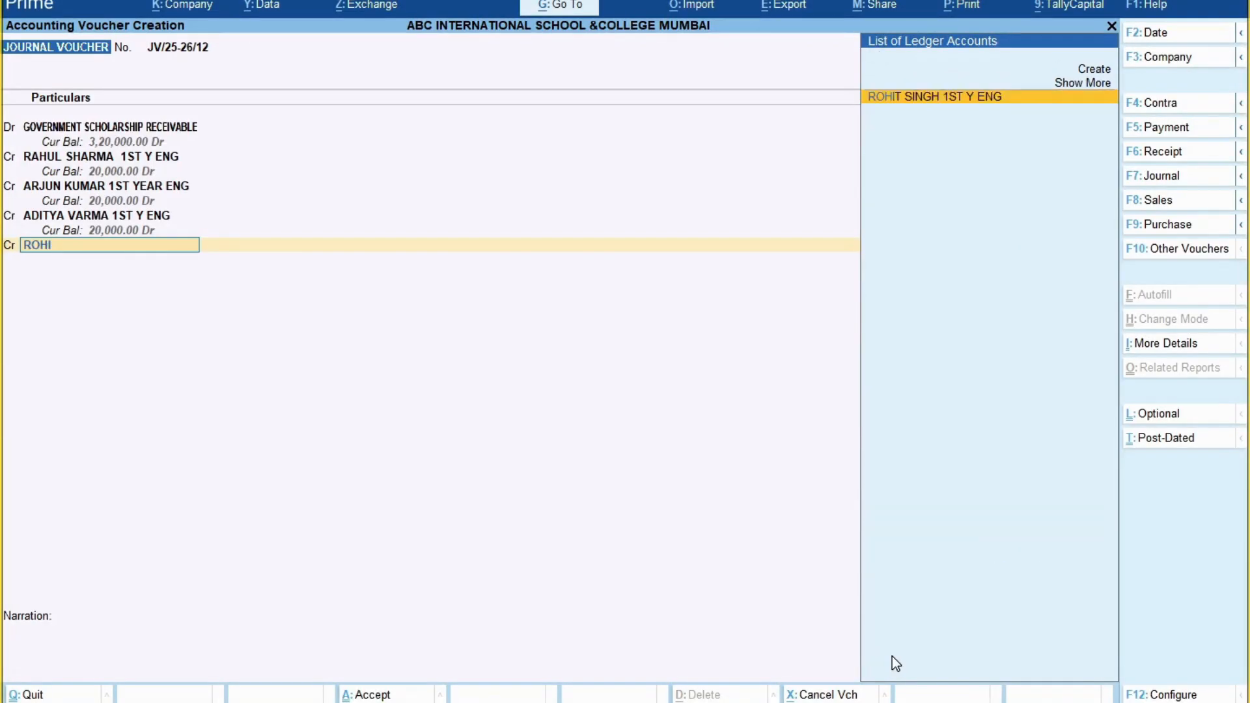
key(Return)
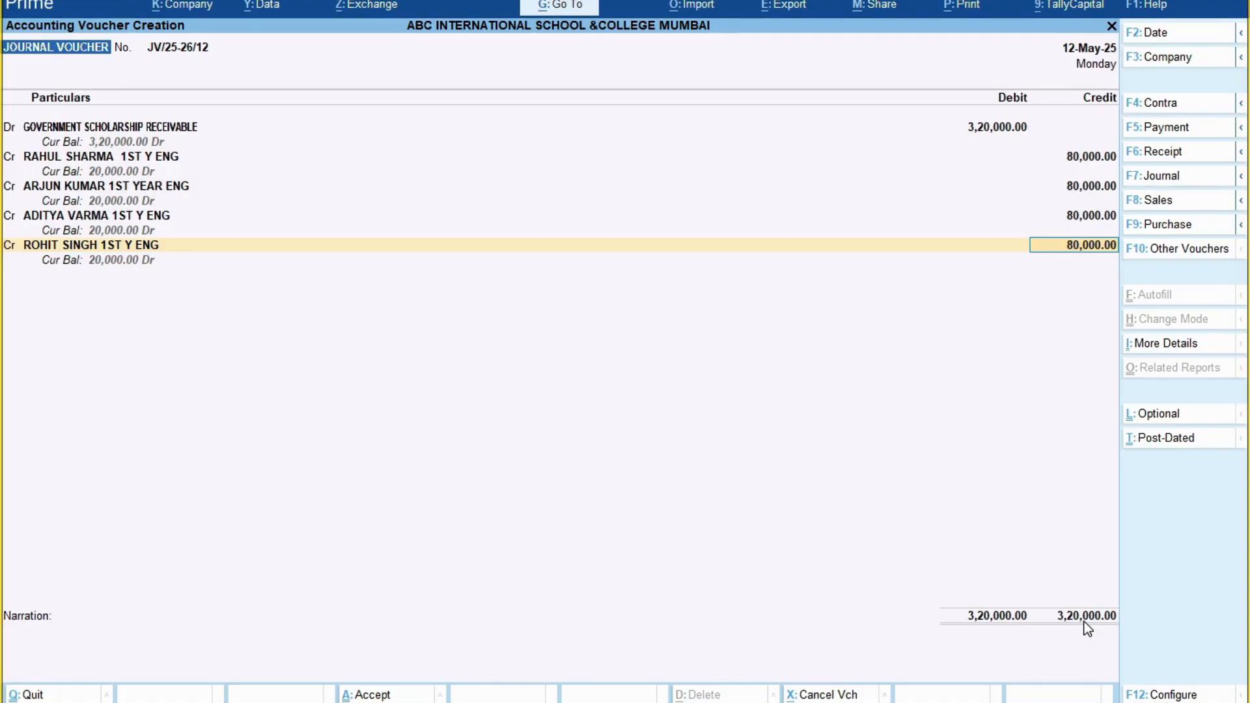
key(Return)
key(Return)
key(Escape)
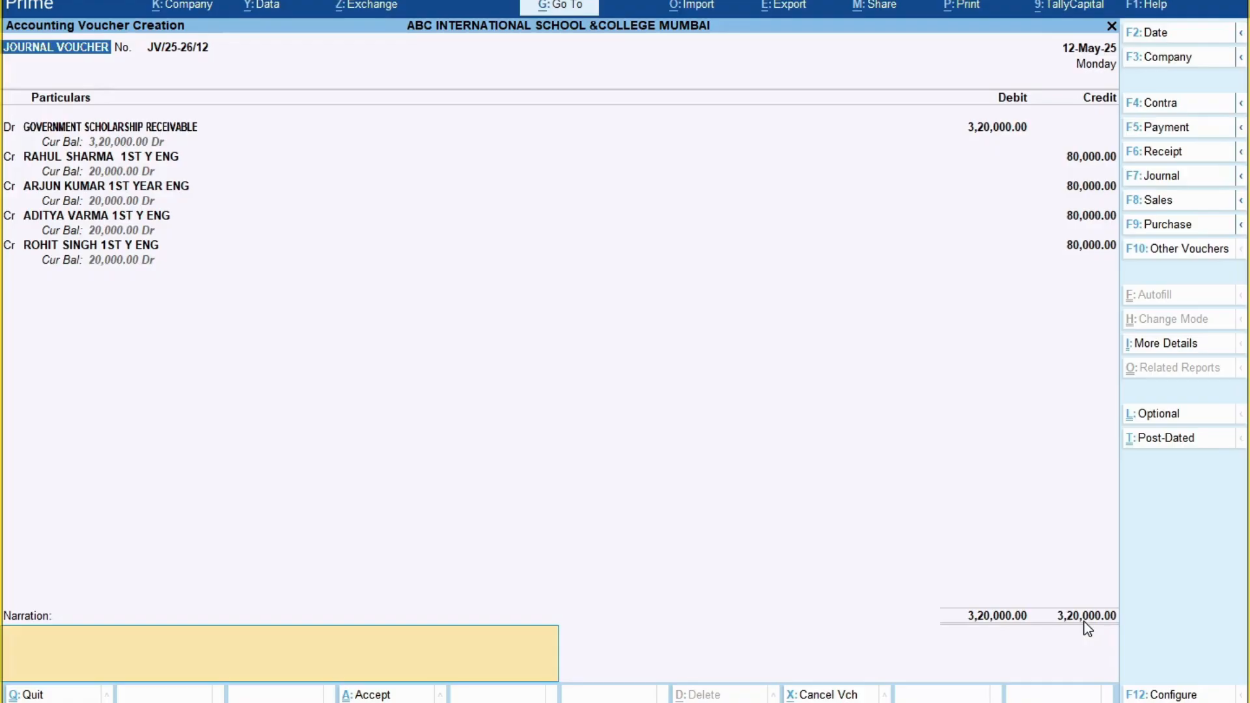
Enter the narration "BEING SCHOLARSHIP APPROVED FROM GOVERNMENT FOR THE YEAR 25-26", save the journal voucher and leave voucher creation.
text(BEING)
text( AMT)
text( APPR)
key(BackSpace)
key(BackSpace)
key(BackSpace)
key(BackSpace)
key(BackSpace)
key(BackSpace)
key(BackSpace)
key(BackSpace)
key(BackSpace)
text(SCHOLARSHIP)
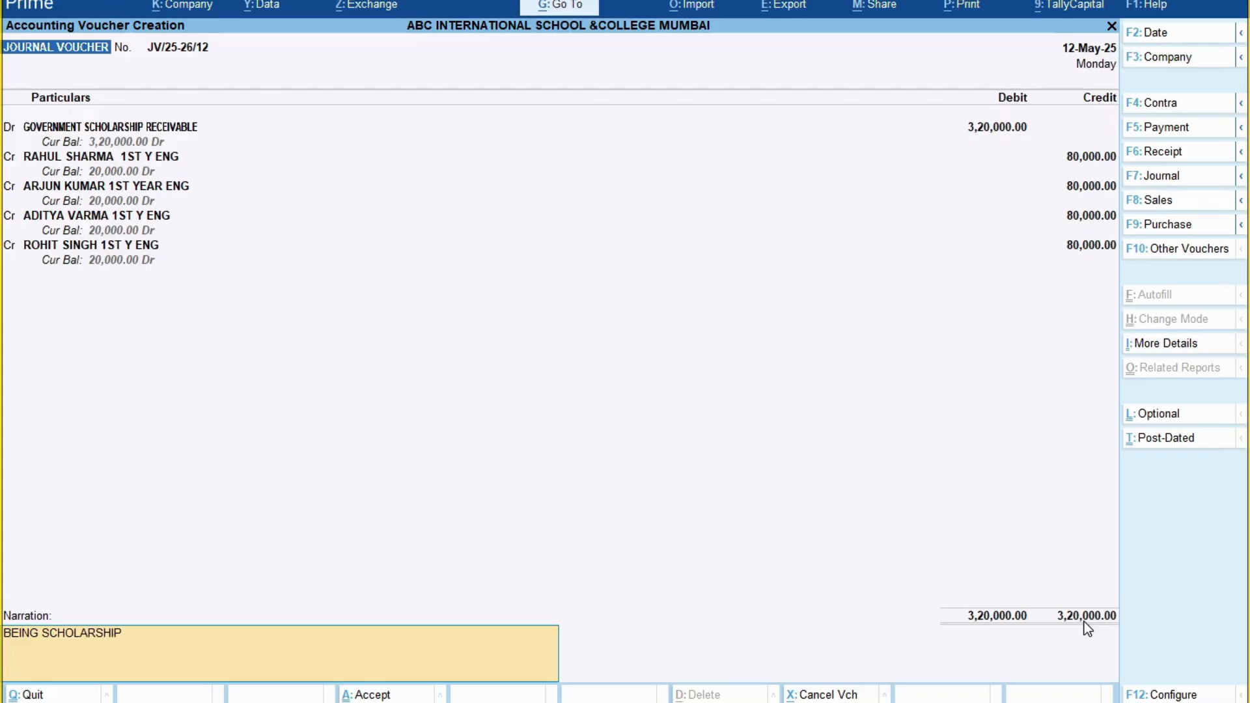
text( APPROVED FROM G)
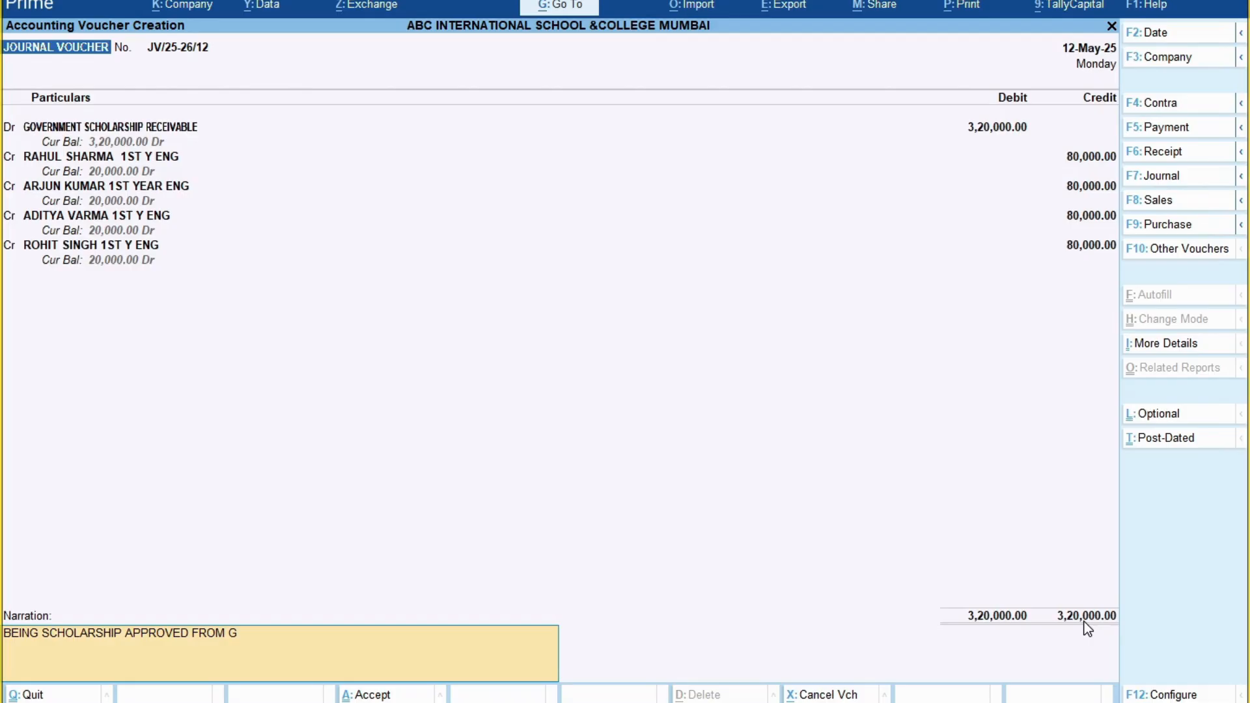
text(OVERMNET)
key(BackSpace)
key(BackSpace)
key(BackSpace)
key(BackSpace)
text(NMENT  FOR)
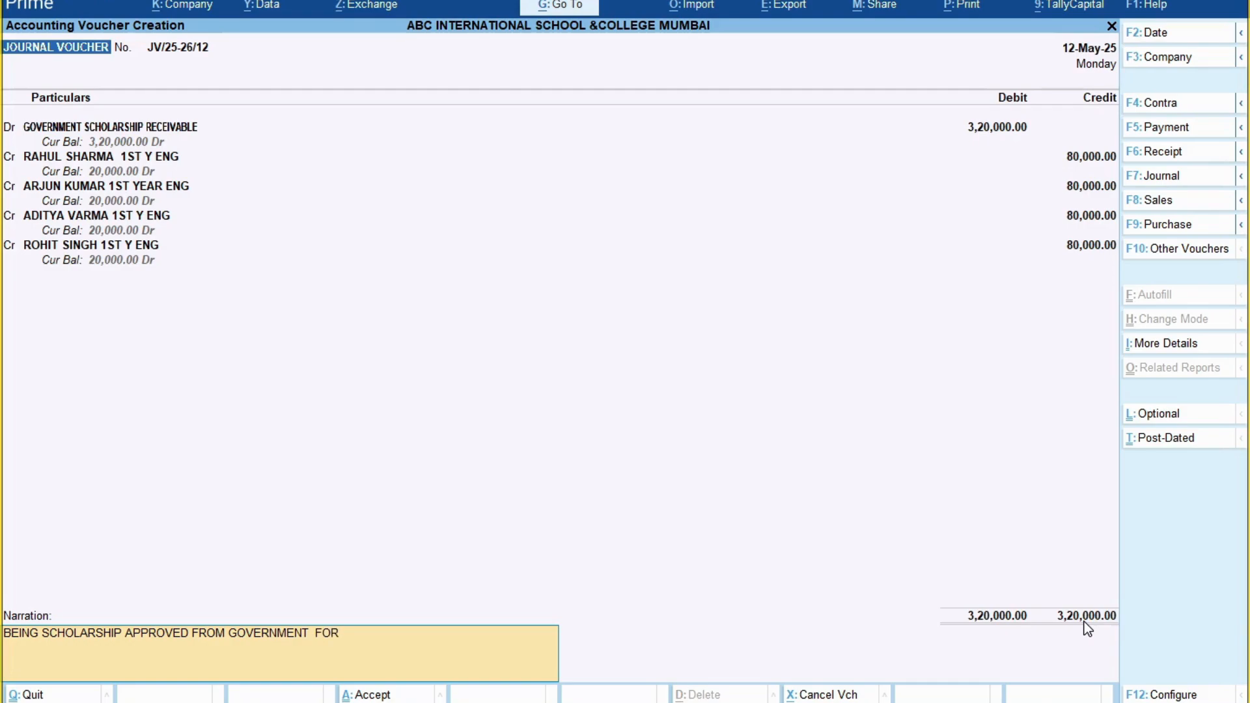
text( THE YEAR 25-26)
key(Return)
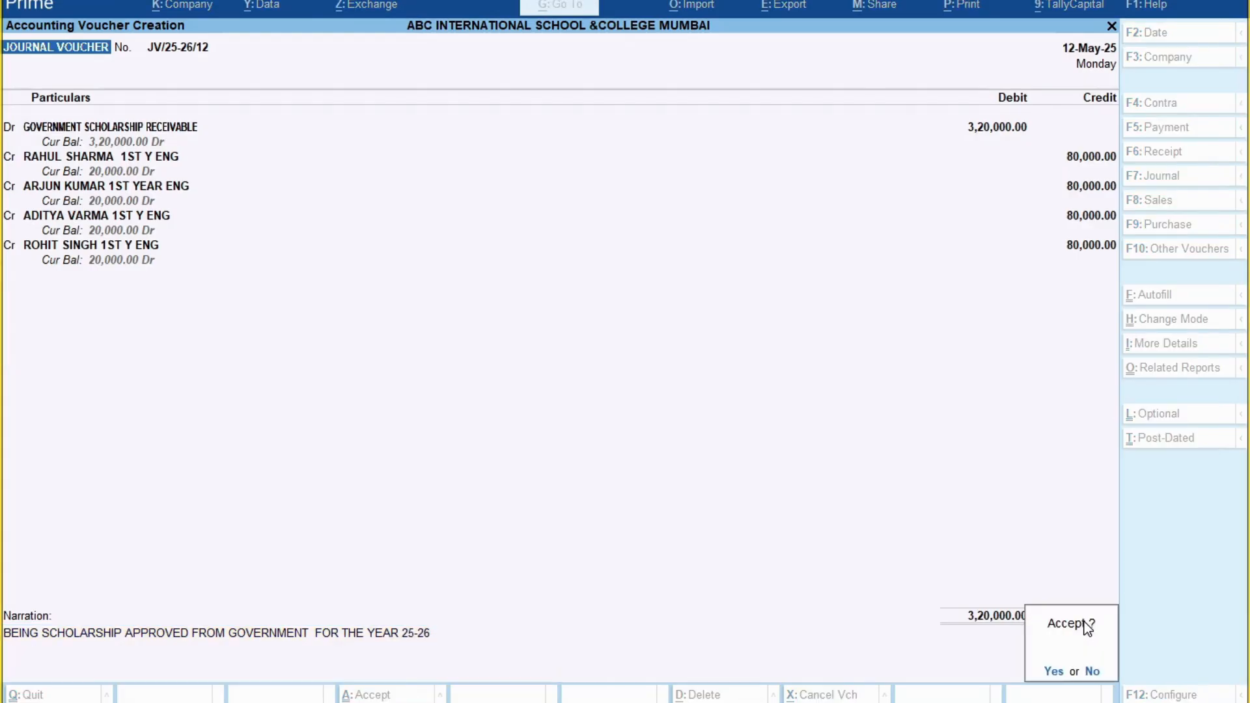
key(Return)
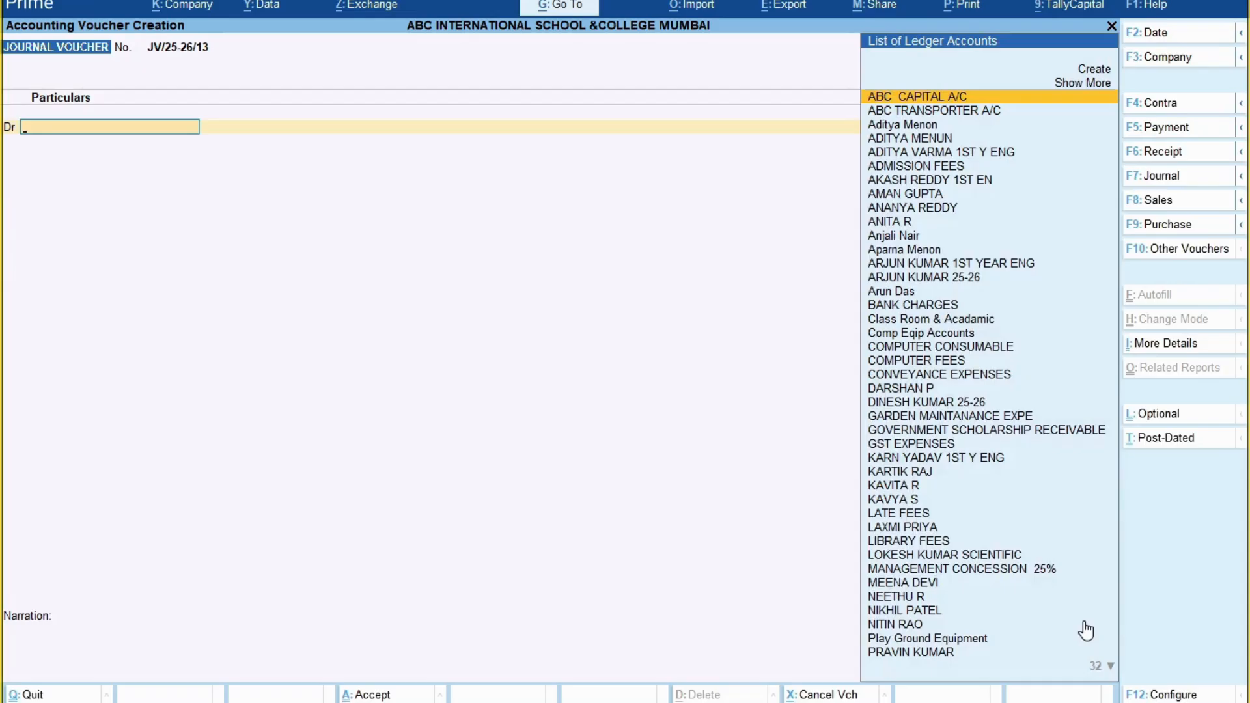
key(Escape)
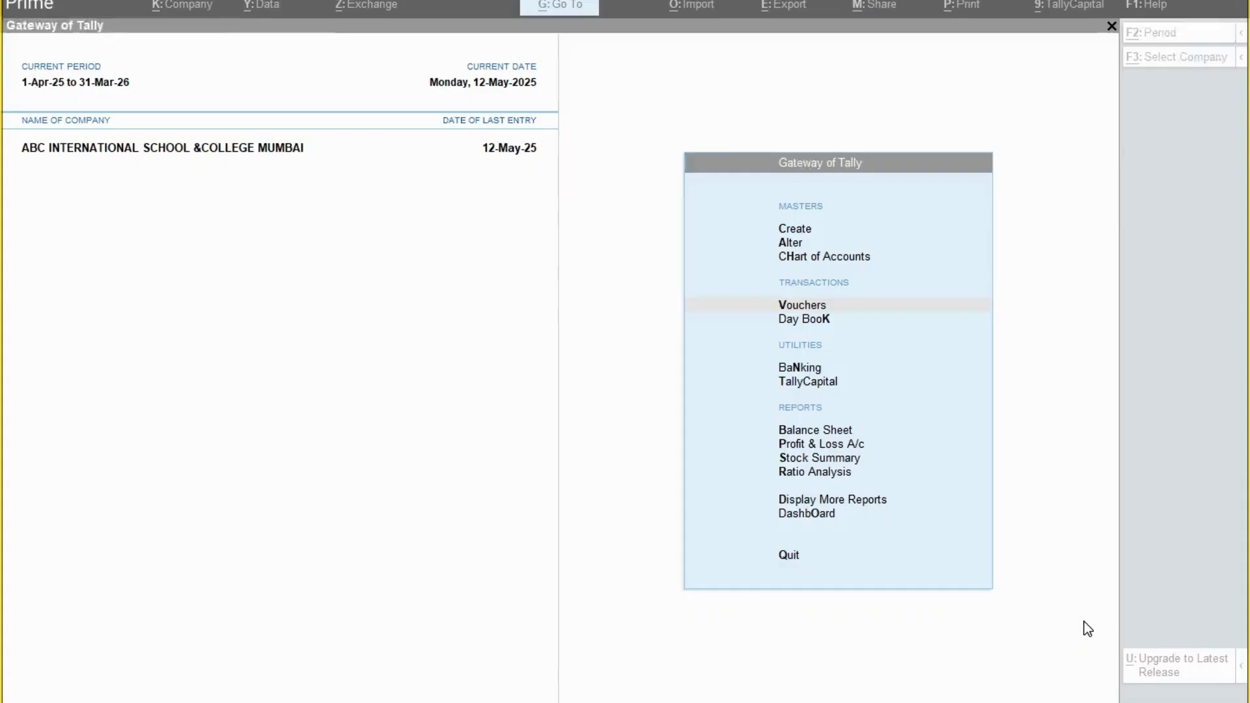
key(alt+Tab)
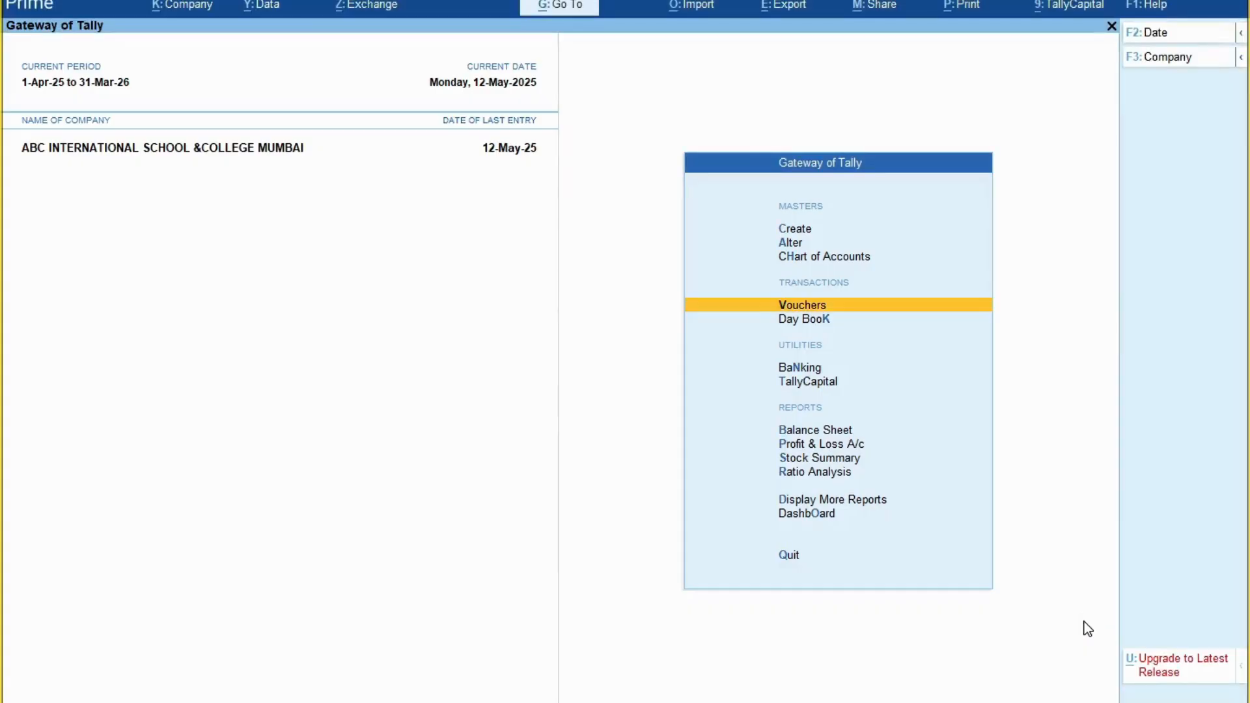
Display the ledger vouchers of the fourth SC scholarship student's 1ST Y ENG account from the account books.
key(Down)
key(Down)
key(Down)
key(Down)
key(Down)
key(Down)
key(Down)
key(Down)
key(Return)
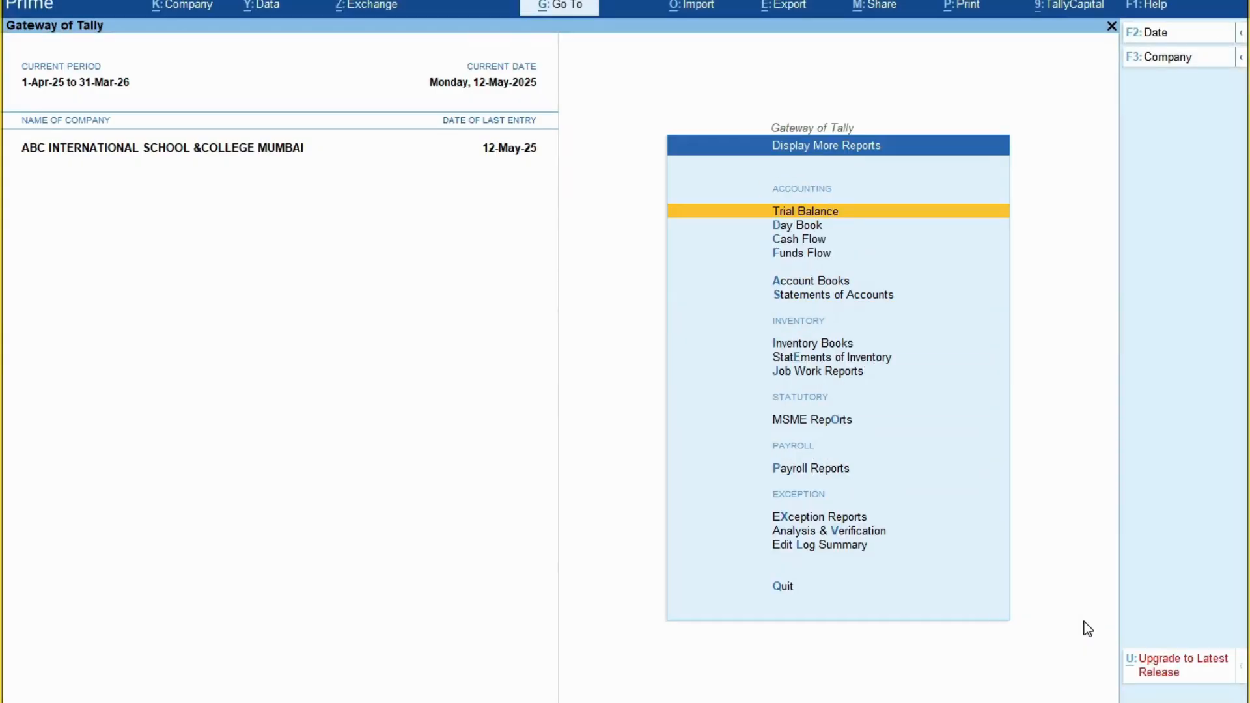
key(Down)
key(Down)
key(Down)
key(Down)
key(Return)
key(Down)
key(Return)
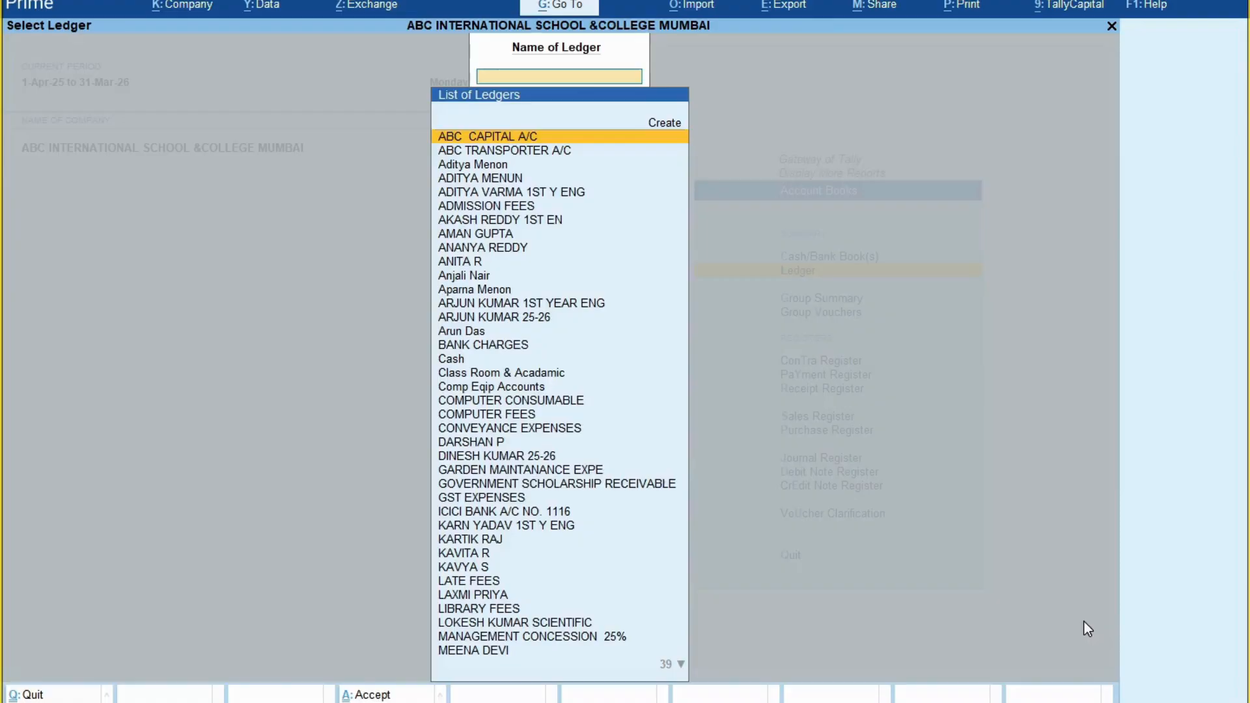
text(T)
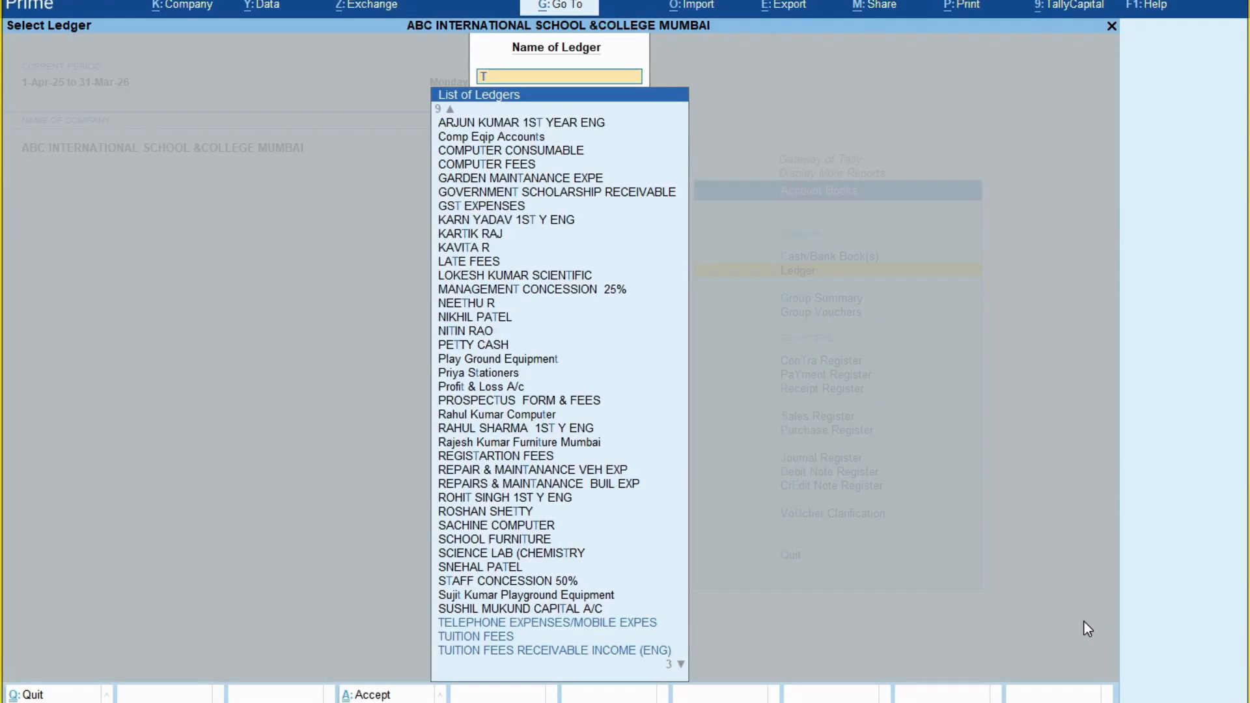
key(BackSpace)
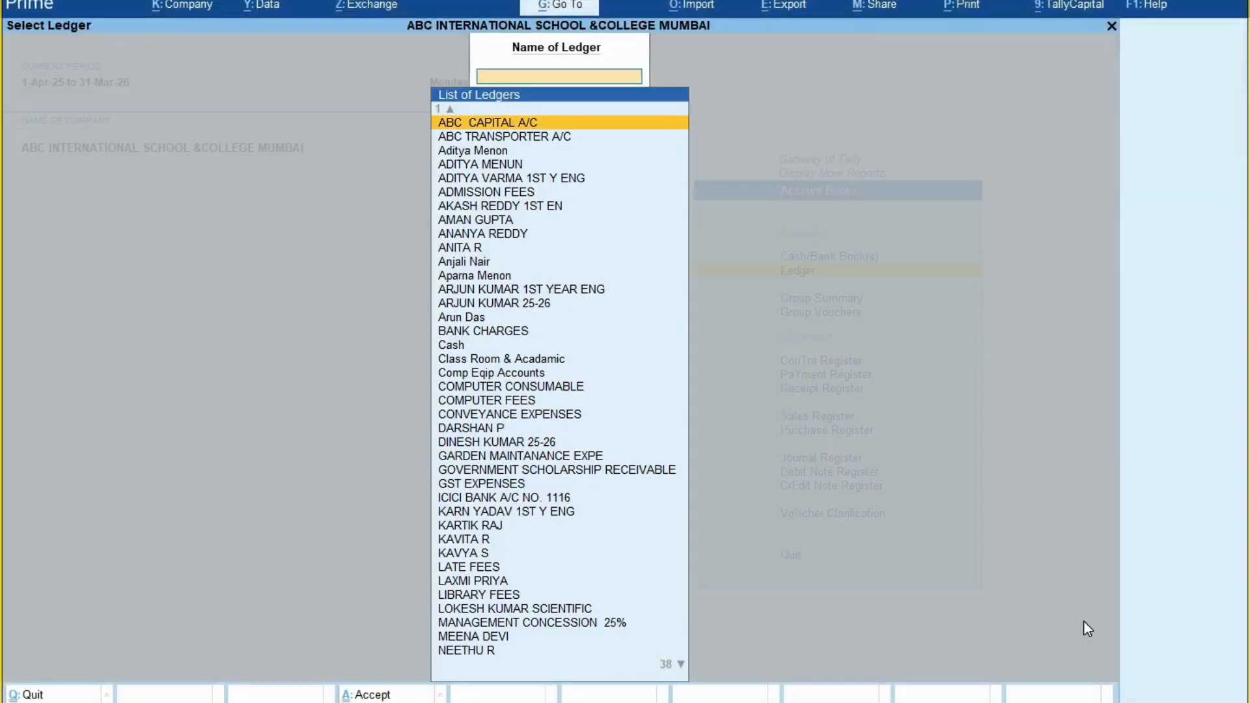
text(ROHI)
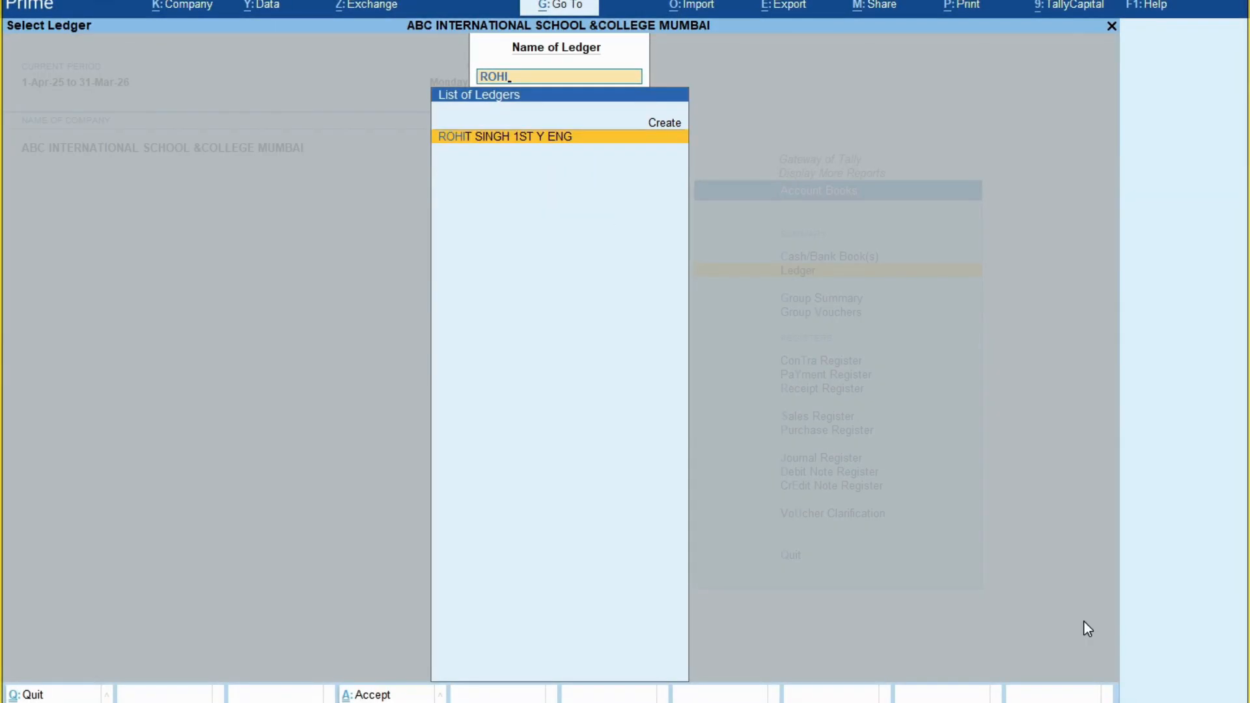
key(Return)
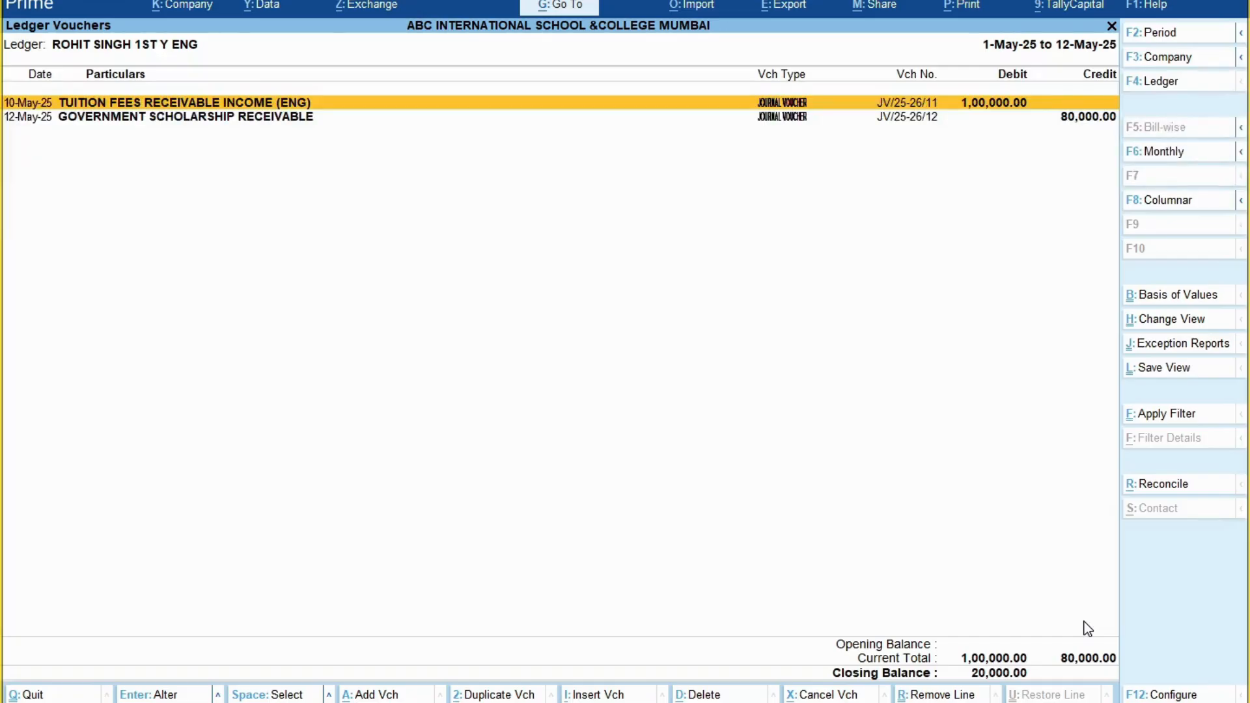
Open the student's GOVERNMENT SCHOLARSHIP RECEIVABLE journal voucher and examine its enlarged print preview, without printing.
key(Down)
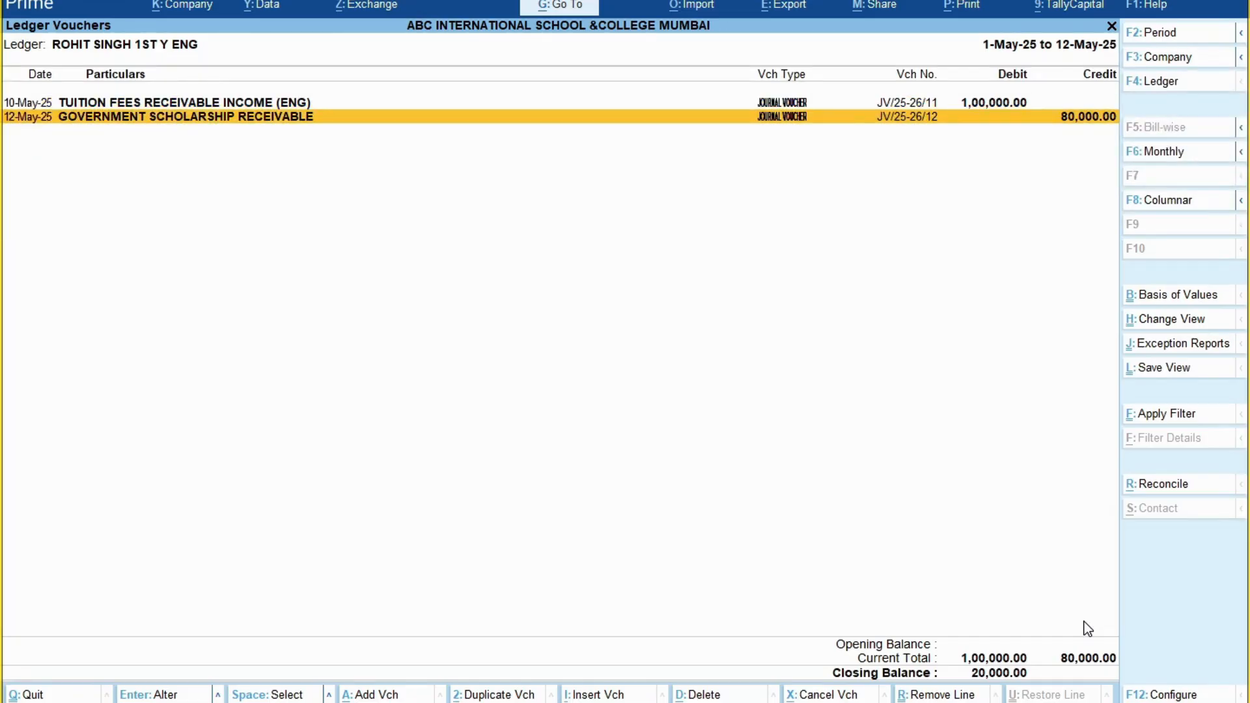
key(Return)
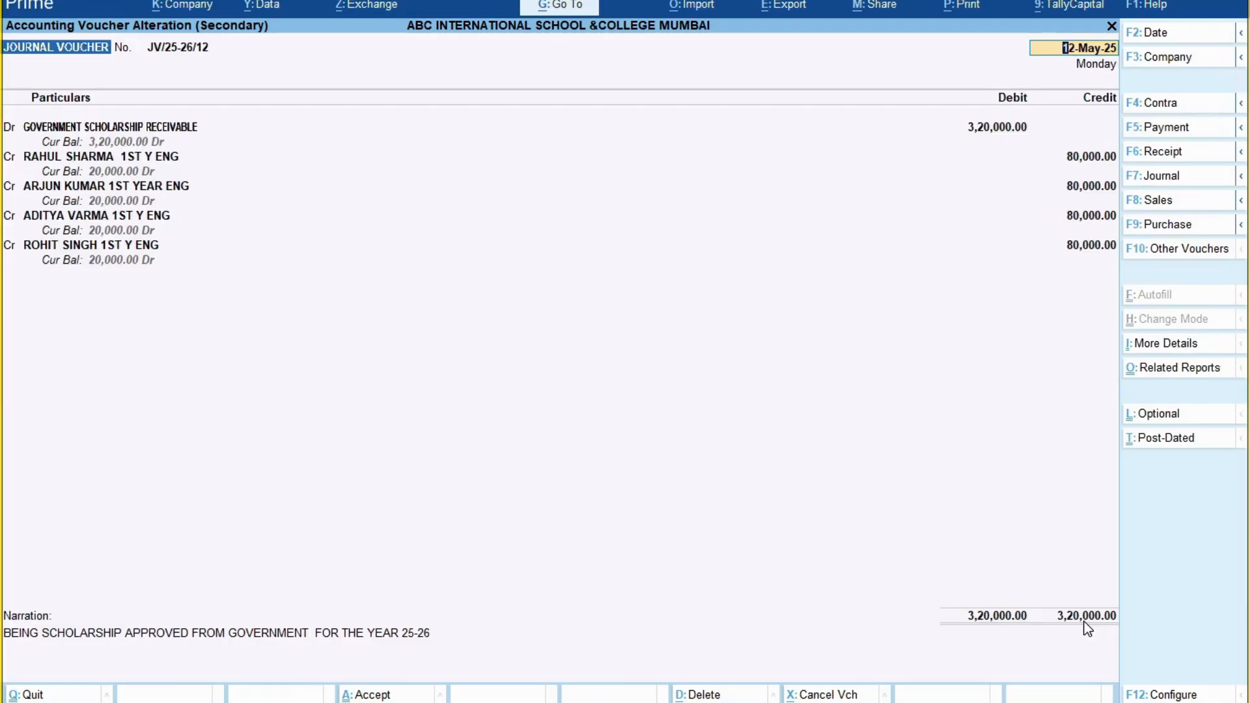
key(ctrl+p)
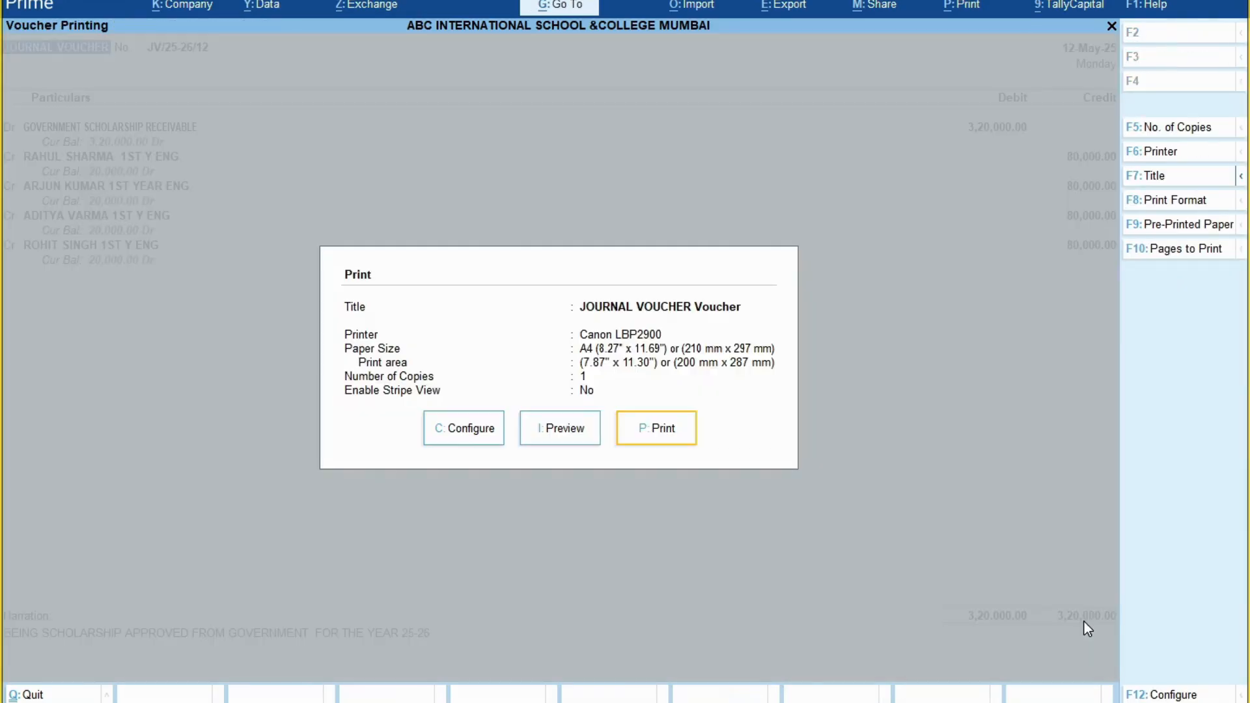
key(i)
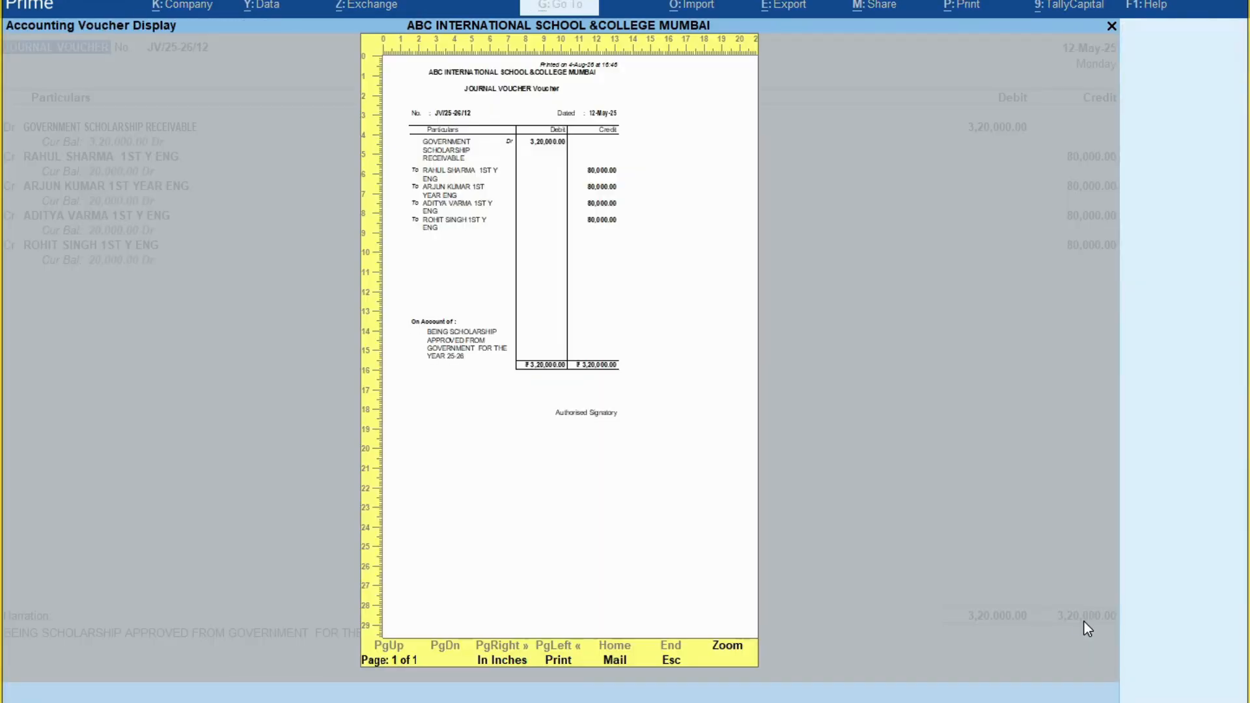
key(z)
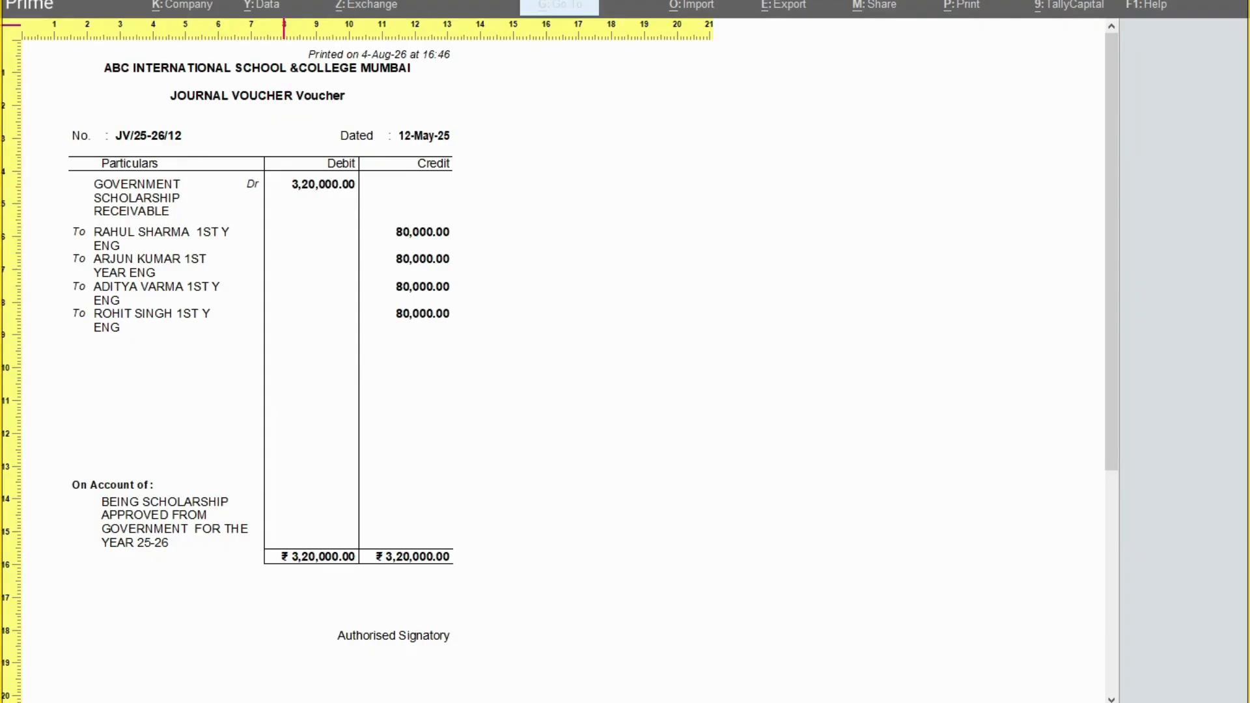
key(Escape)
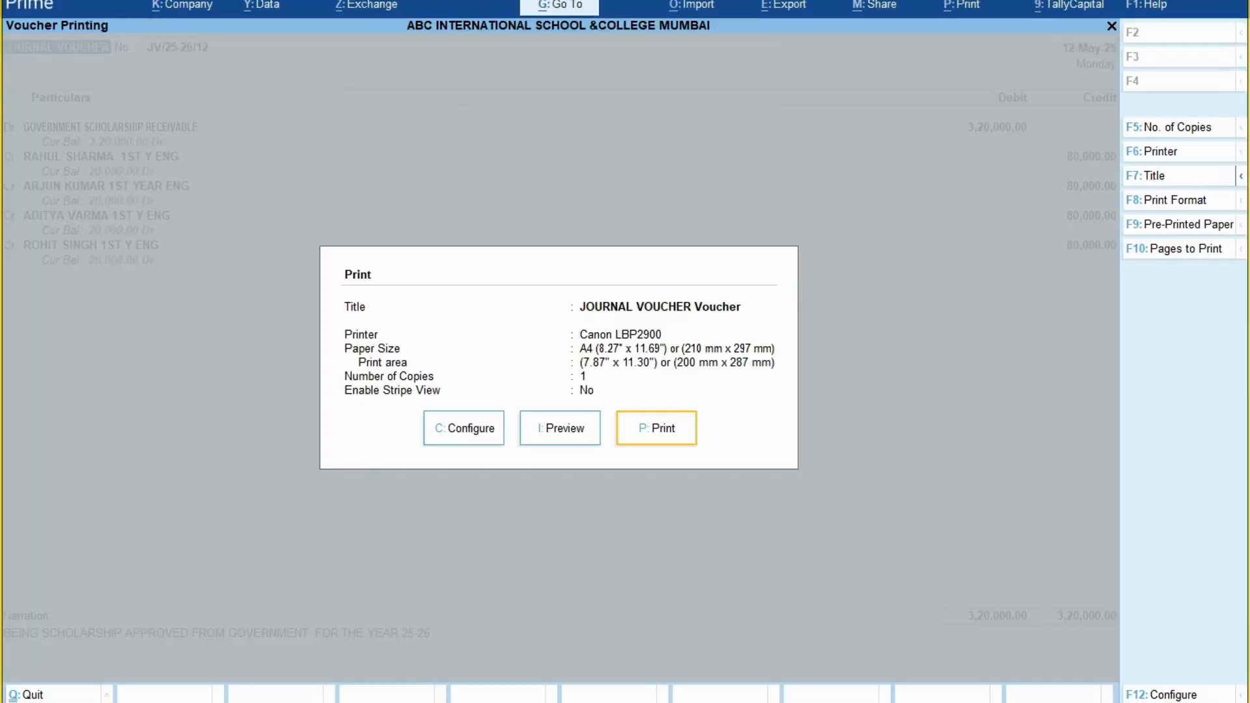
key(Escape)
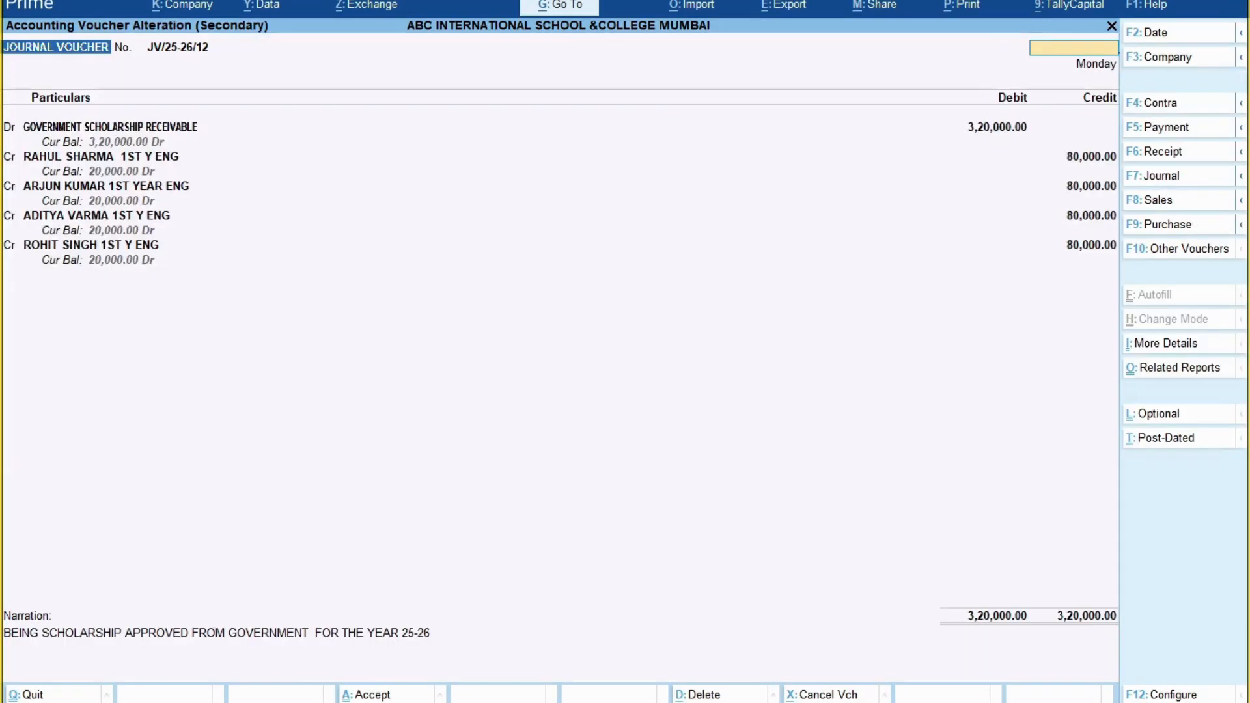
Close the voucher and the student's ledger report, and open the Trial Balance.
key(Escape)
key(Escape)
key(Escape)
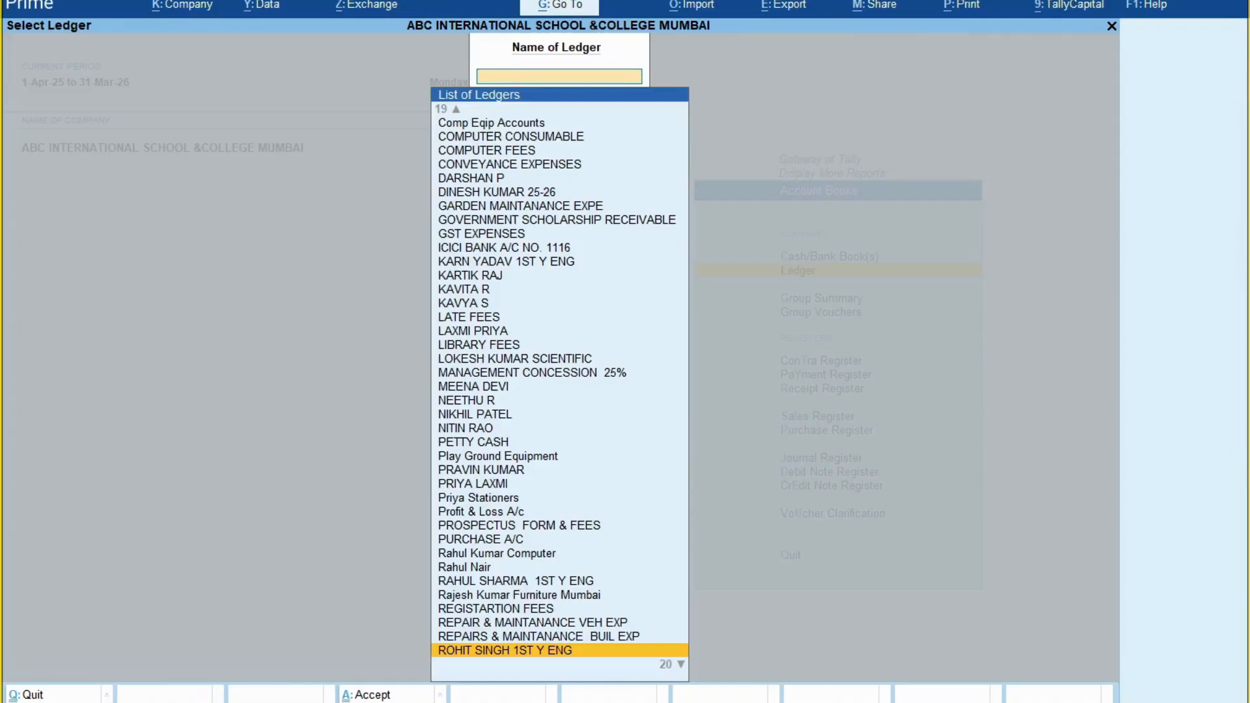
key(Escape)
key(Down)
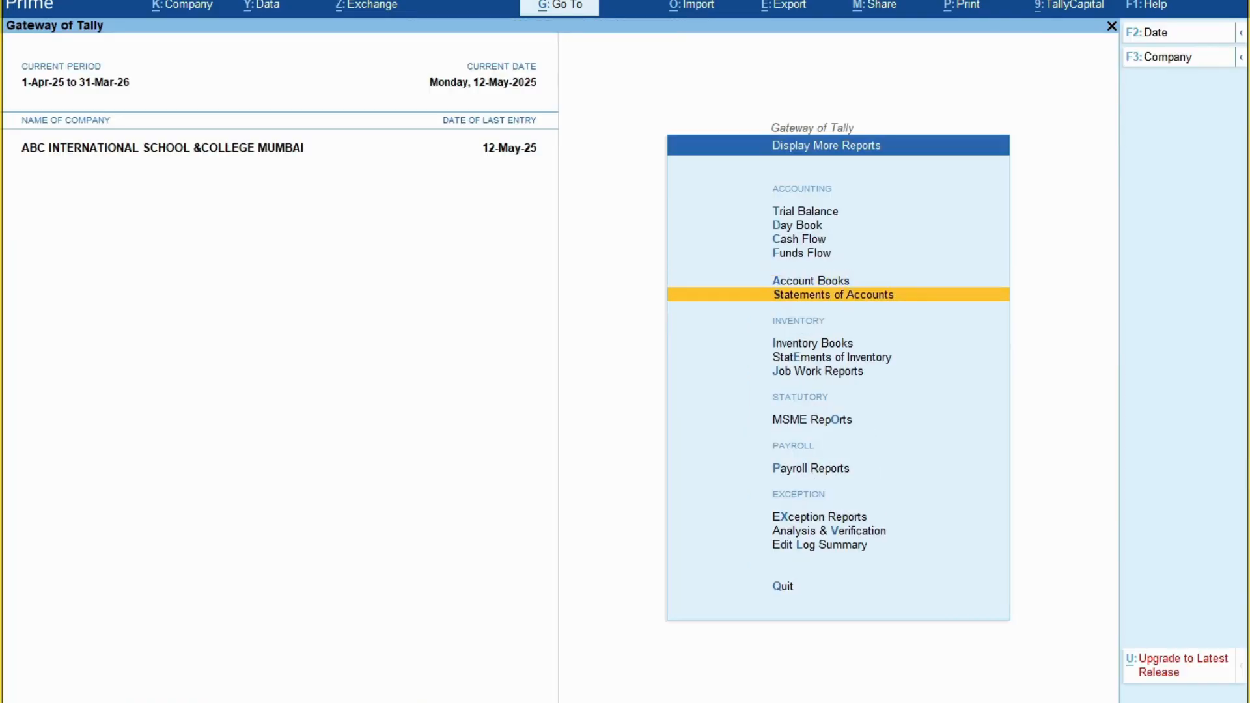
key(Up)
key(Up)
key(Up)
key(Up)
key(Up)
key(Return)
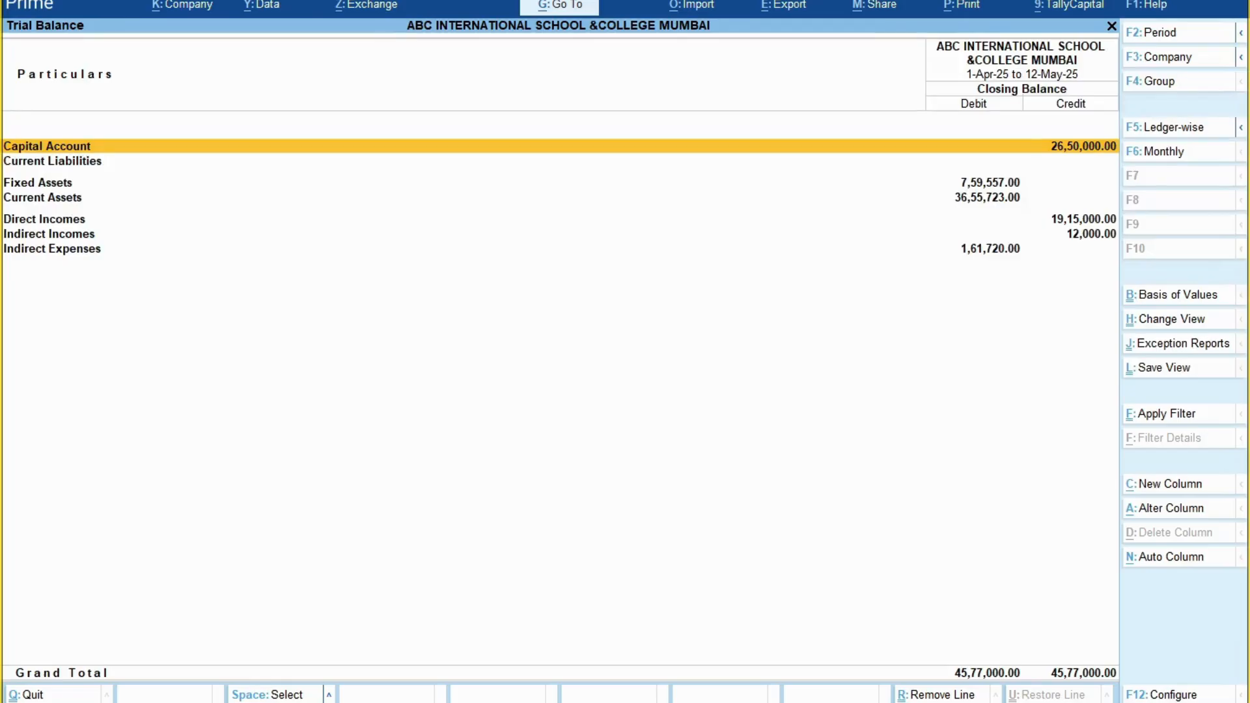
Configure the Trial Balance to show opening balances and transactions, group-wise, in the Detailed format.
key(F12)
text(Y)
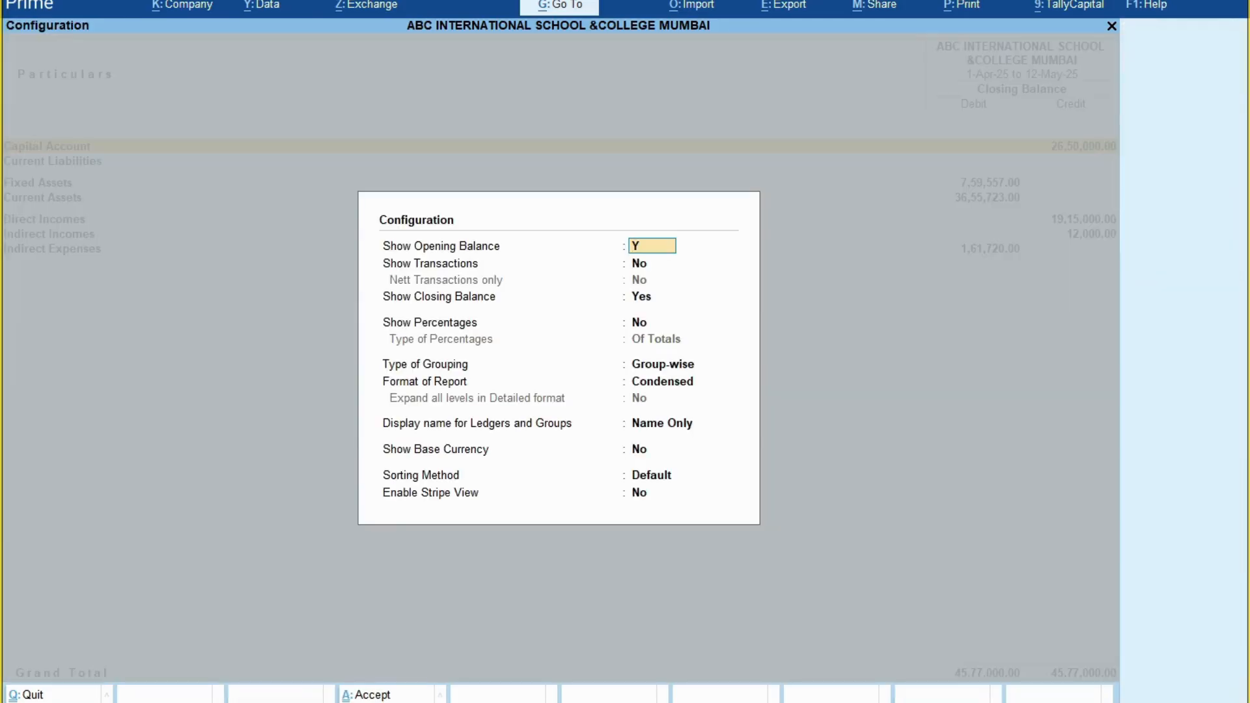
key(Return)
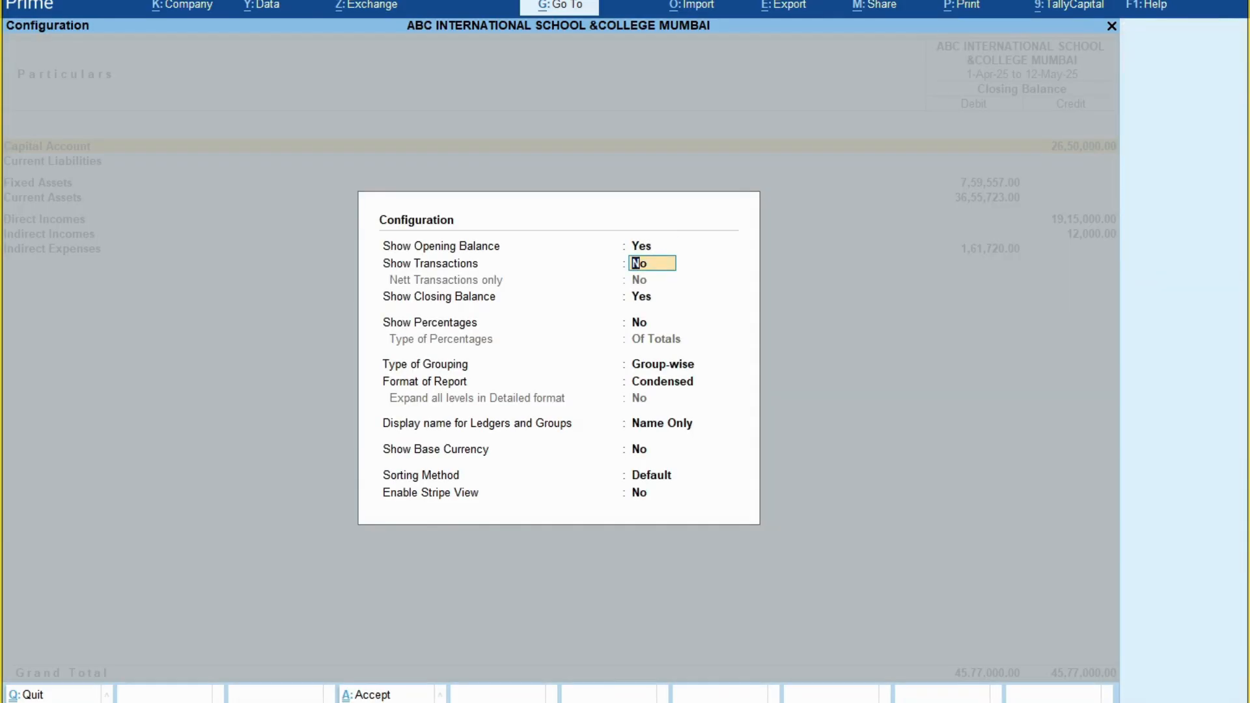
text(Y)
key(Return)
key(Return)
key(Return)
key(Return)
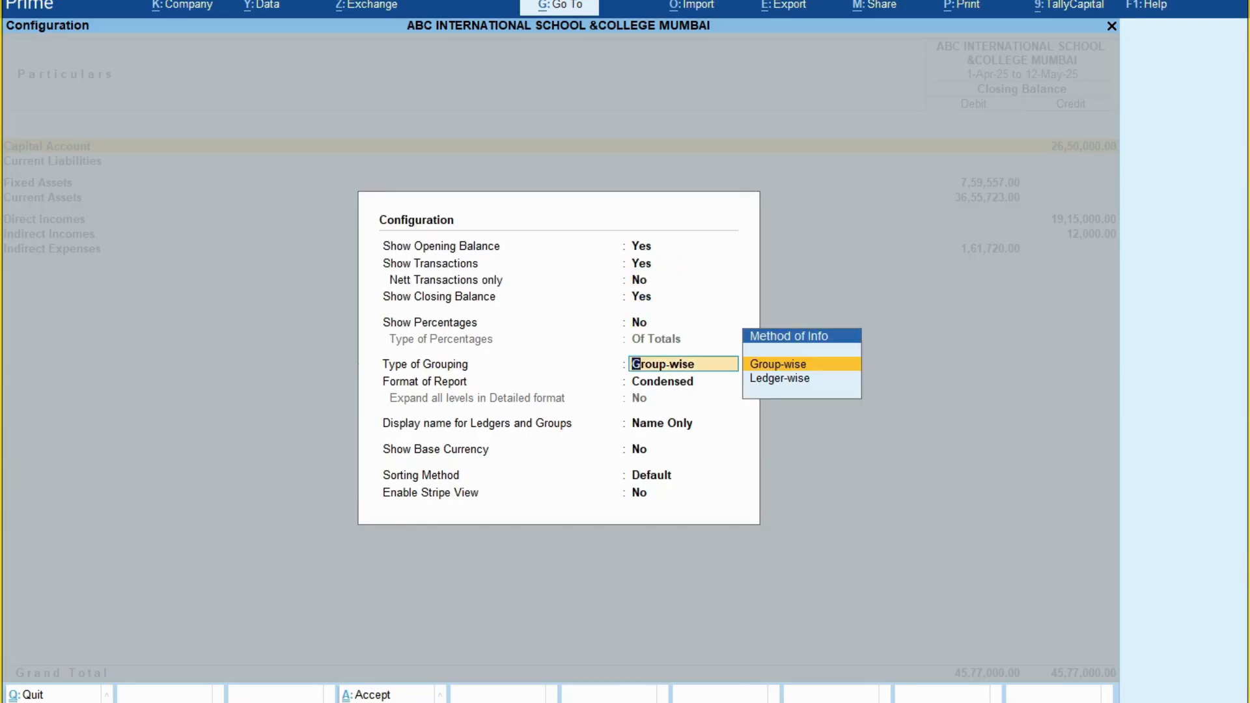
key(Return)
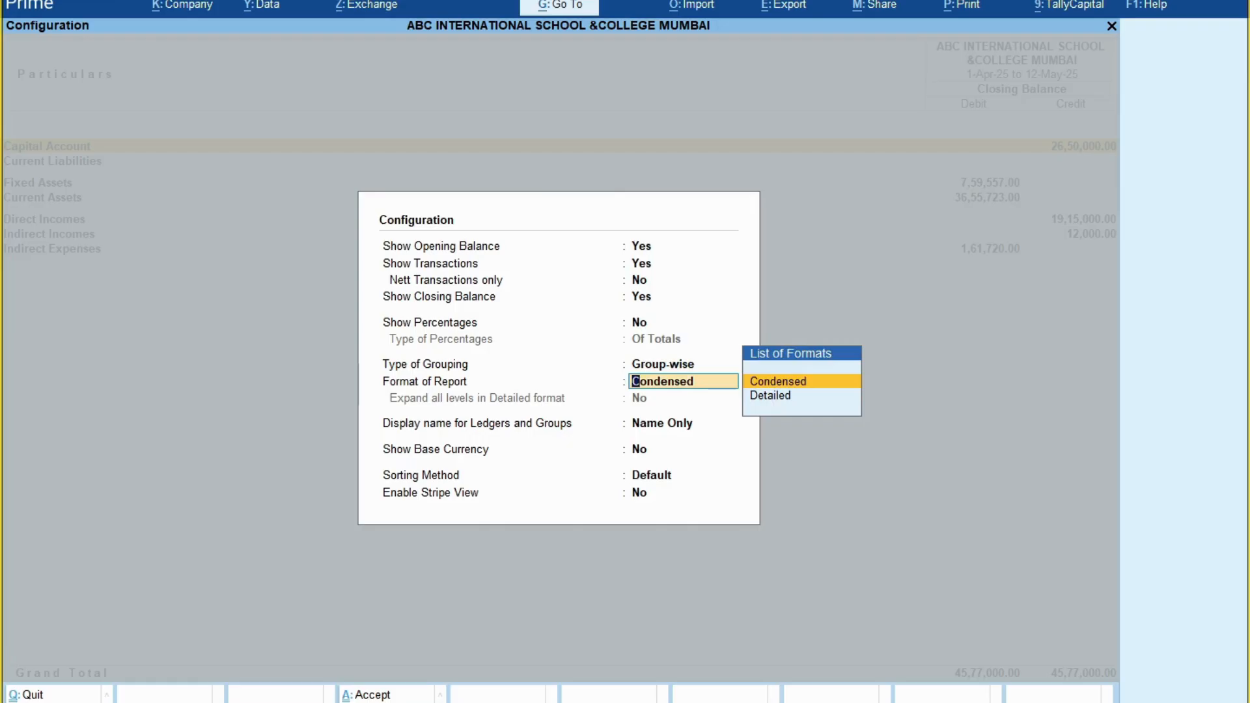
key(Down)
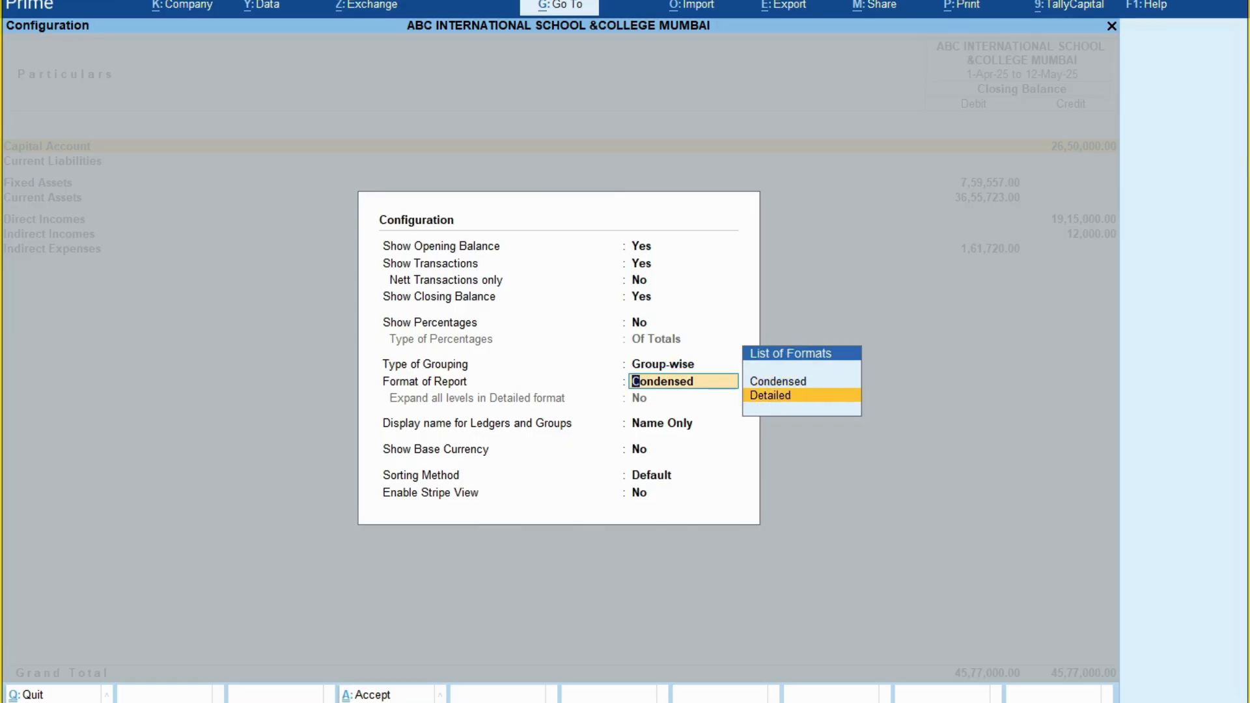
key(Return)
key(Return)
key(Return)
key(Return)
key(Return)
key(Return)
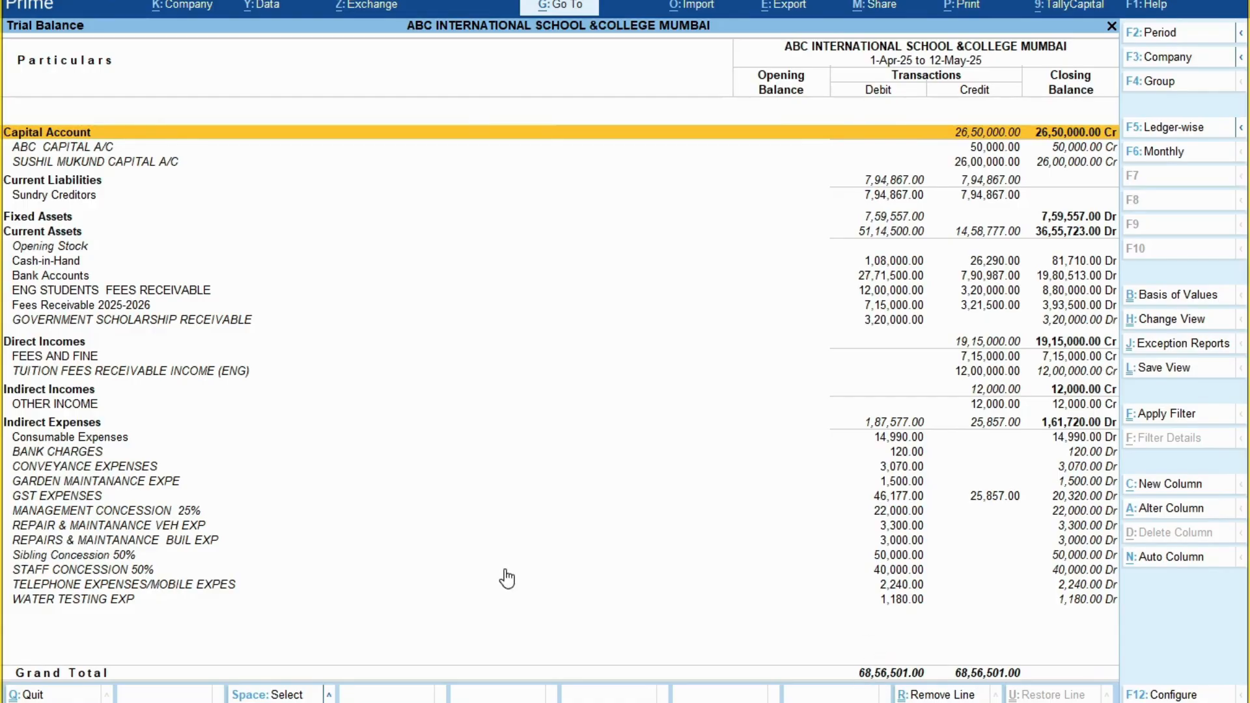
Examine the GOVERNMENT SCHOLARSHIP RECEIVABLE and ENG STUDENTS FEES RECEIVABLE lines under Current Assets.
key(Down)
key(Down)
key(Down)
key(Down)
key(Down)
key(Down)
key(Down)
key(Down)
key(Down)
key(Down)
key(Down)
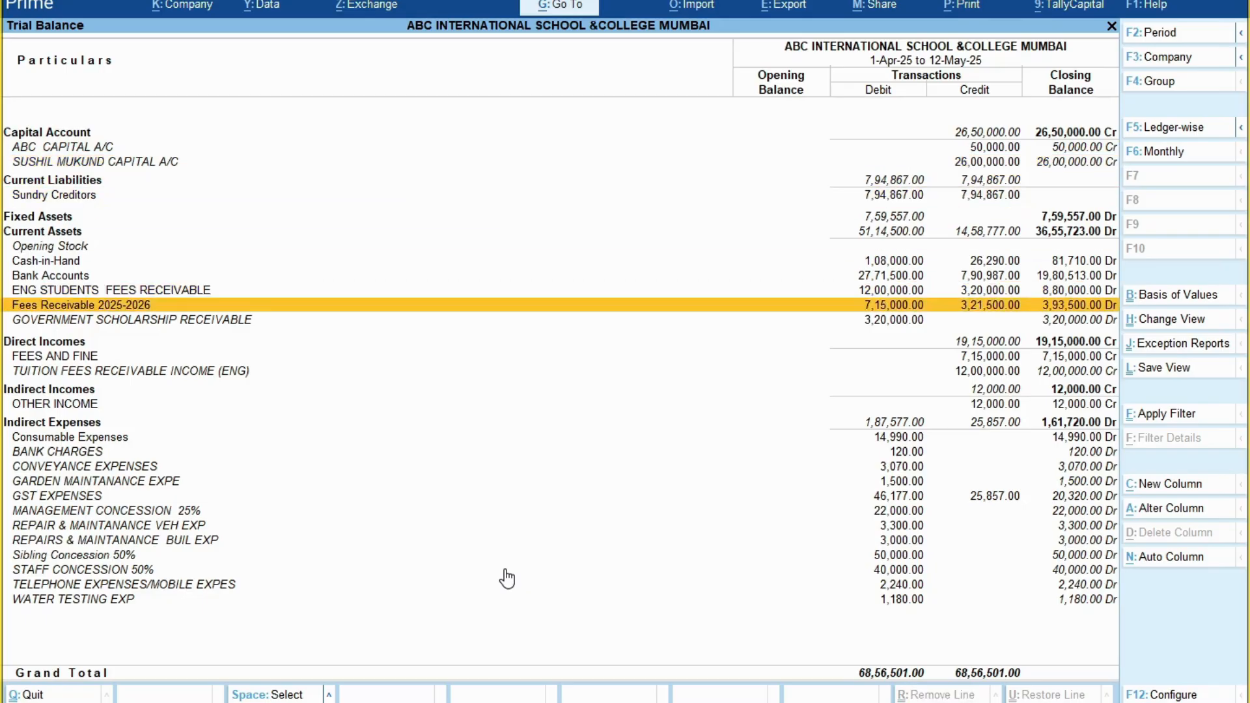
key(Down)
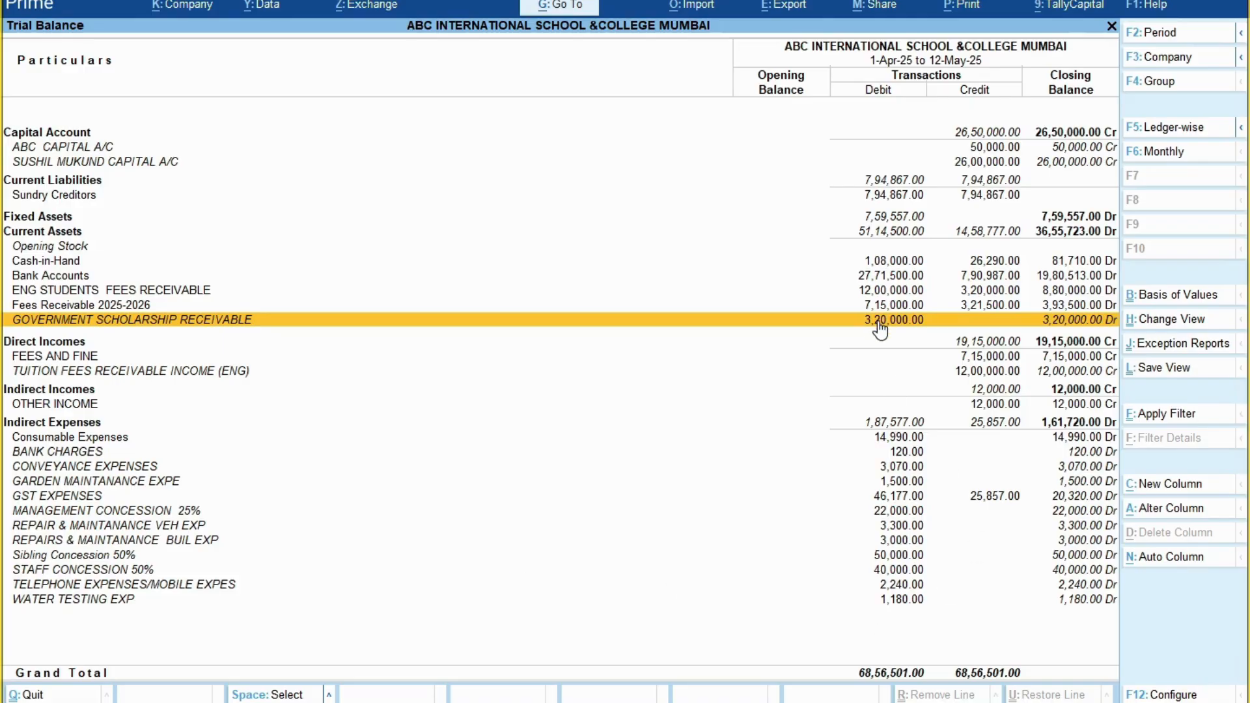
key(Up)
key(Up)
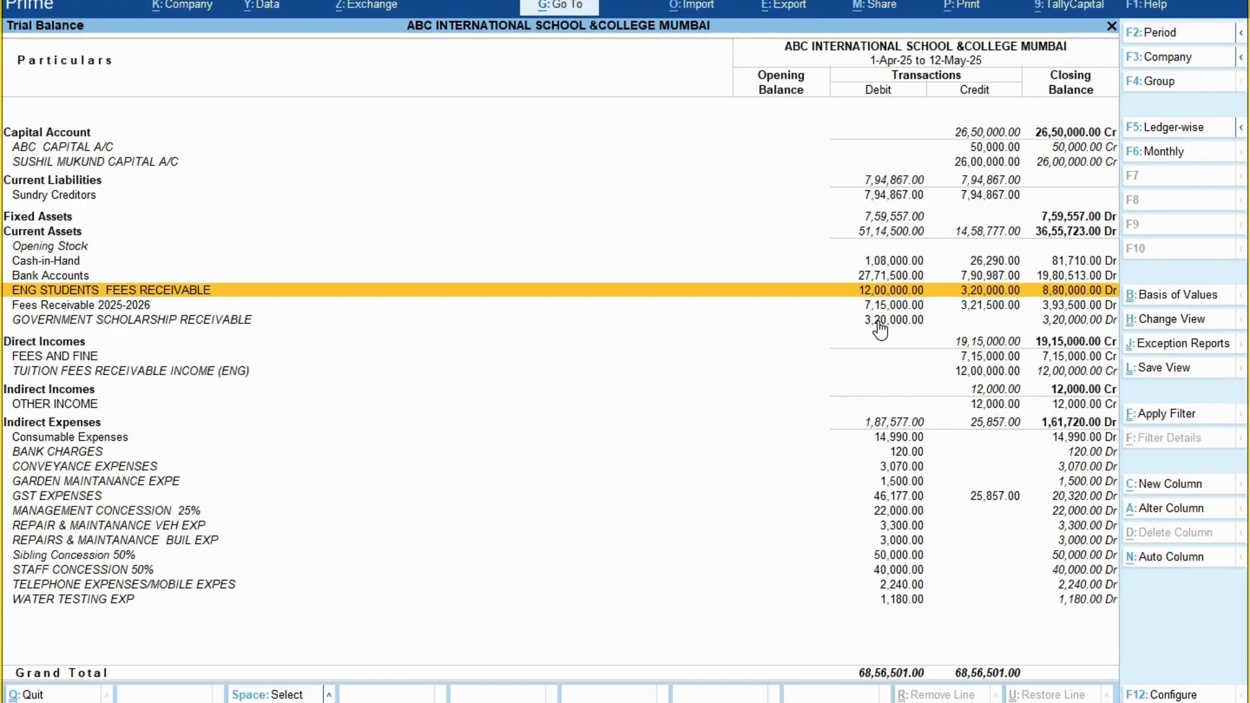
Expand ENG STUDENTS FEES RECEIVABLE and its SC CATEGORY group, and review the individual students' balances.
key(shift+Return)
key(Down)
key(Down)
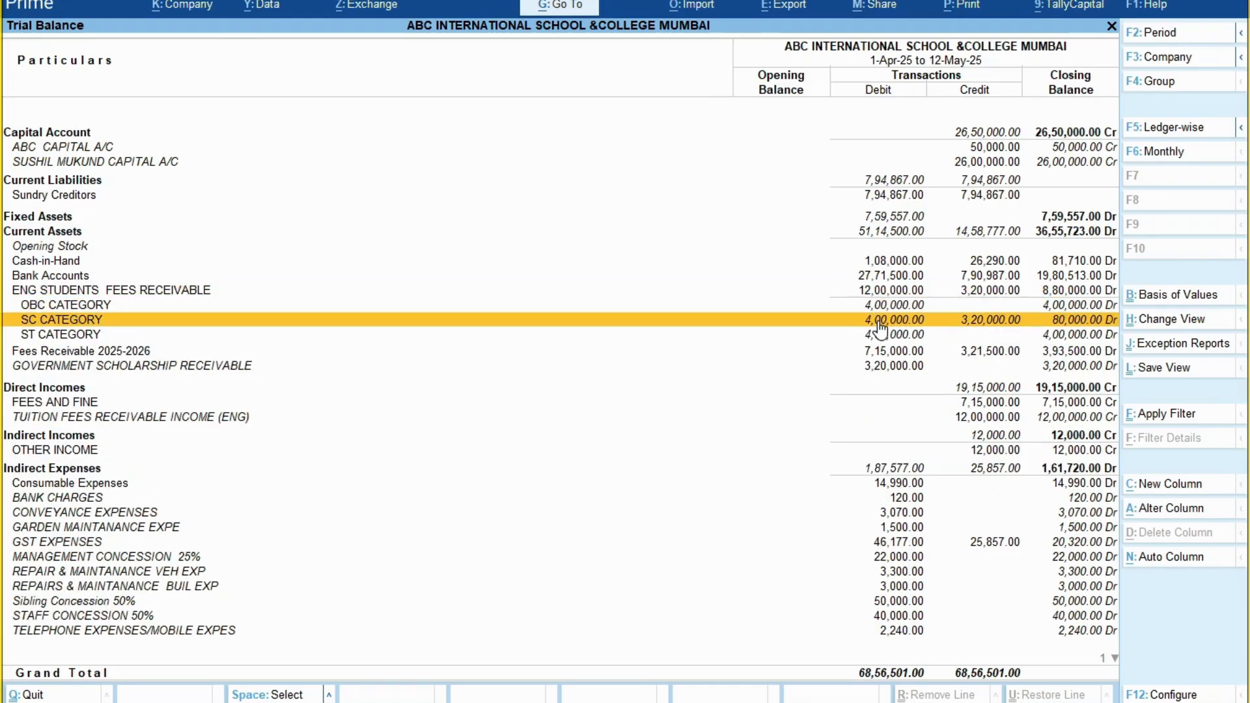
key(shift+Return)
key(Down)
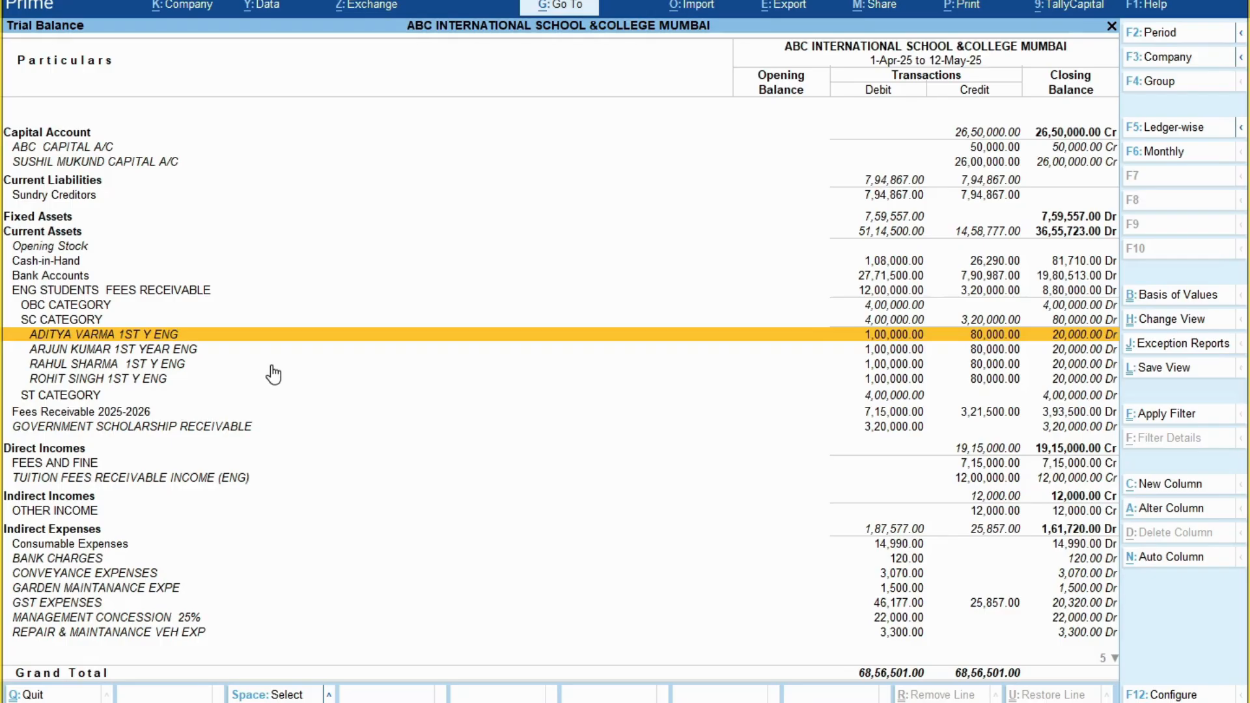
key(Down)
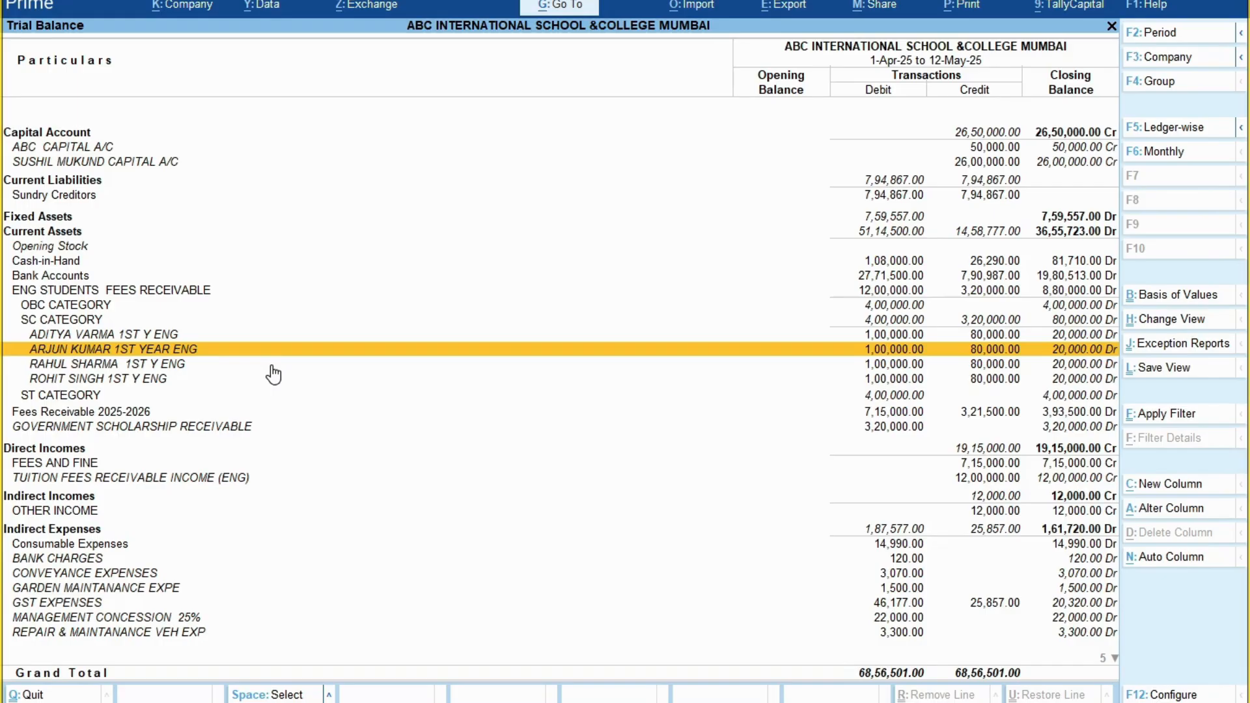
Compare the GOVERNMENT SCHOLARSHIP RECEIVABLE line with the SC CATEGORY group and its students' balances in the Trial Balance.
key(Down)
key(Down)
key(Down)
key(Down)
key(Down)
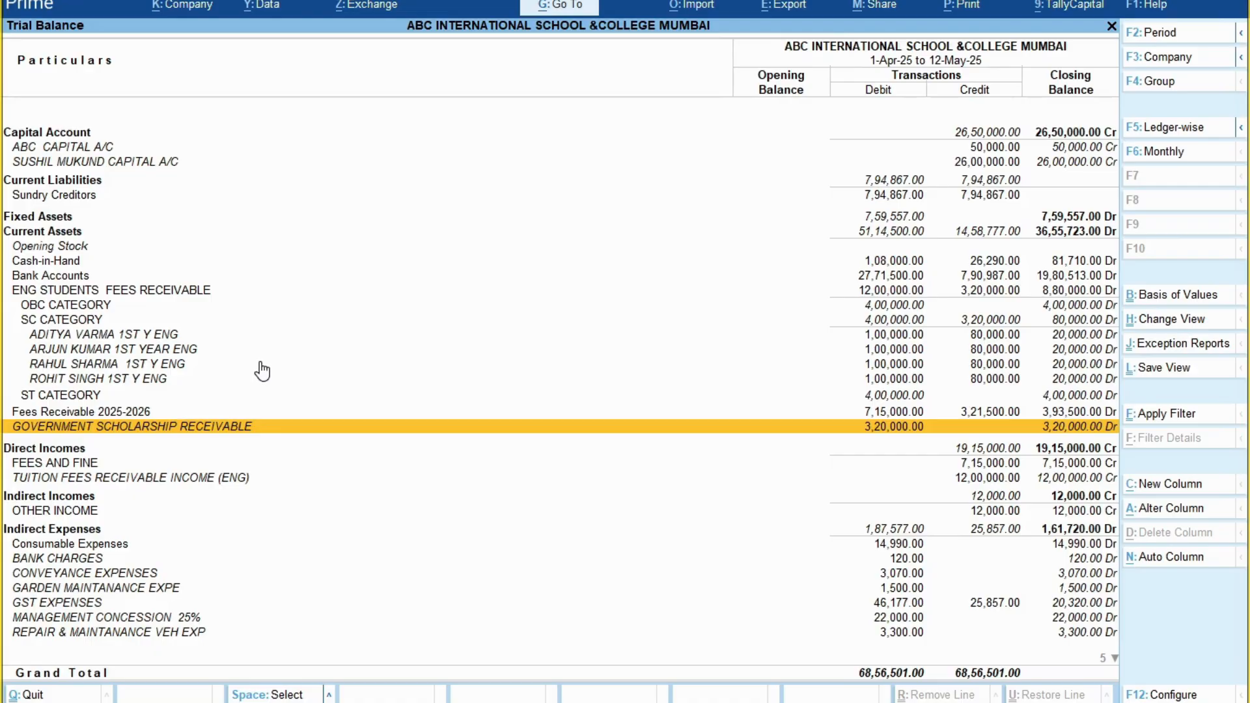
key(Up)
key(Up)
key(Up)
key(Up)
key(Up)
key(Up)
key(Up)
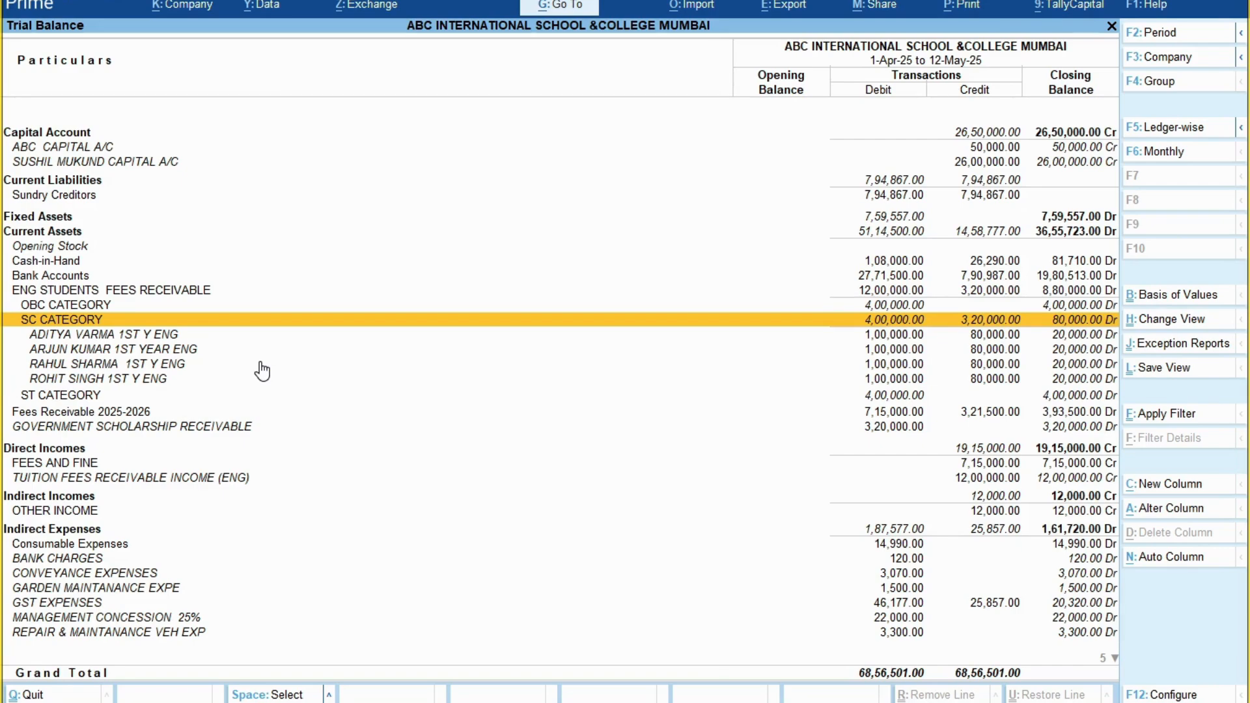
Close the Trial Balance and start a new voucher of the type BANK RECEIPT VOUCHER.
key(Escape)
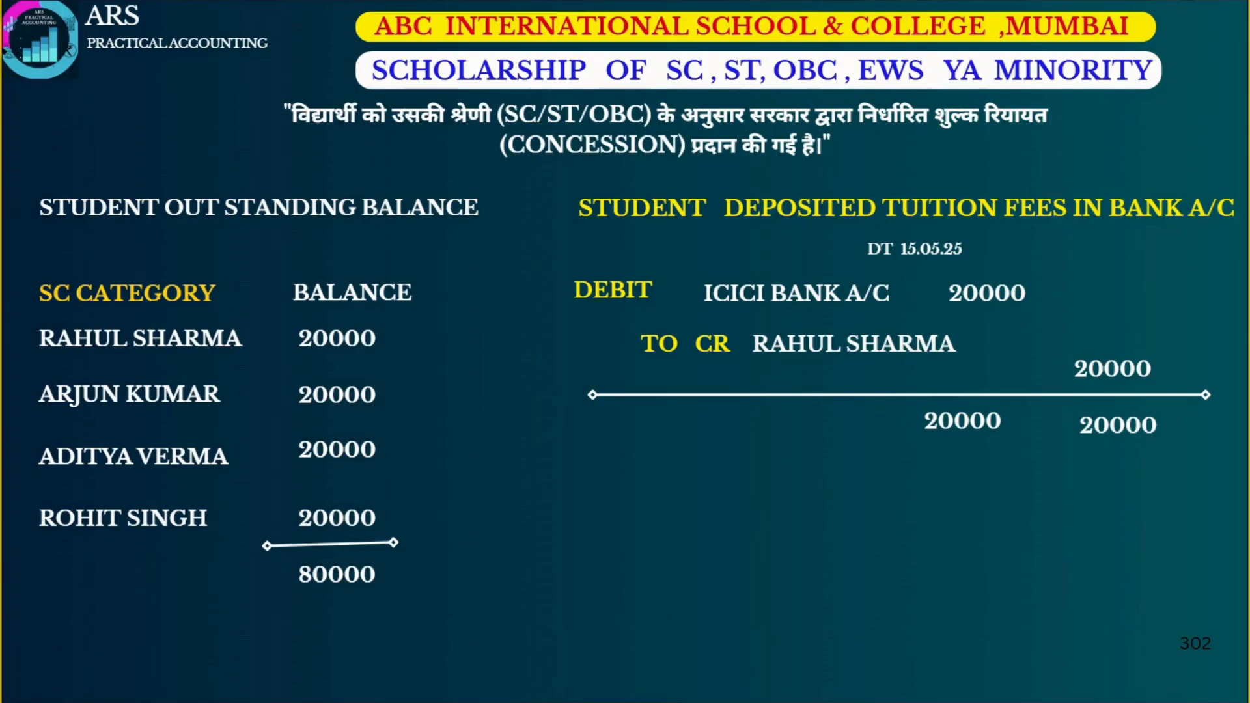
key(alt+Tab)
key(Up)
key(Up)
key(Up)
key(Up)
key(Up)
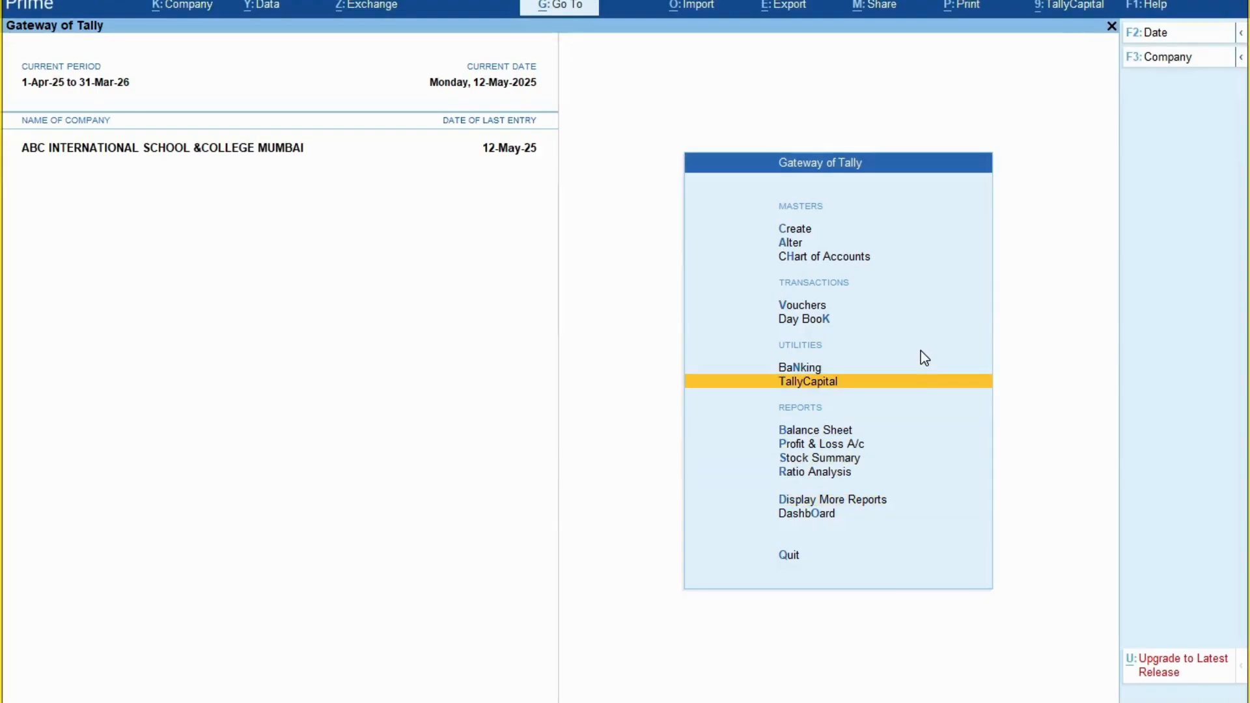
key(Up)
key(Up)
key(Up)
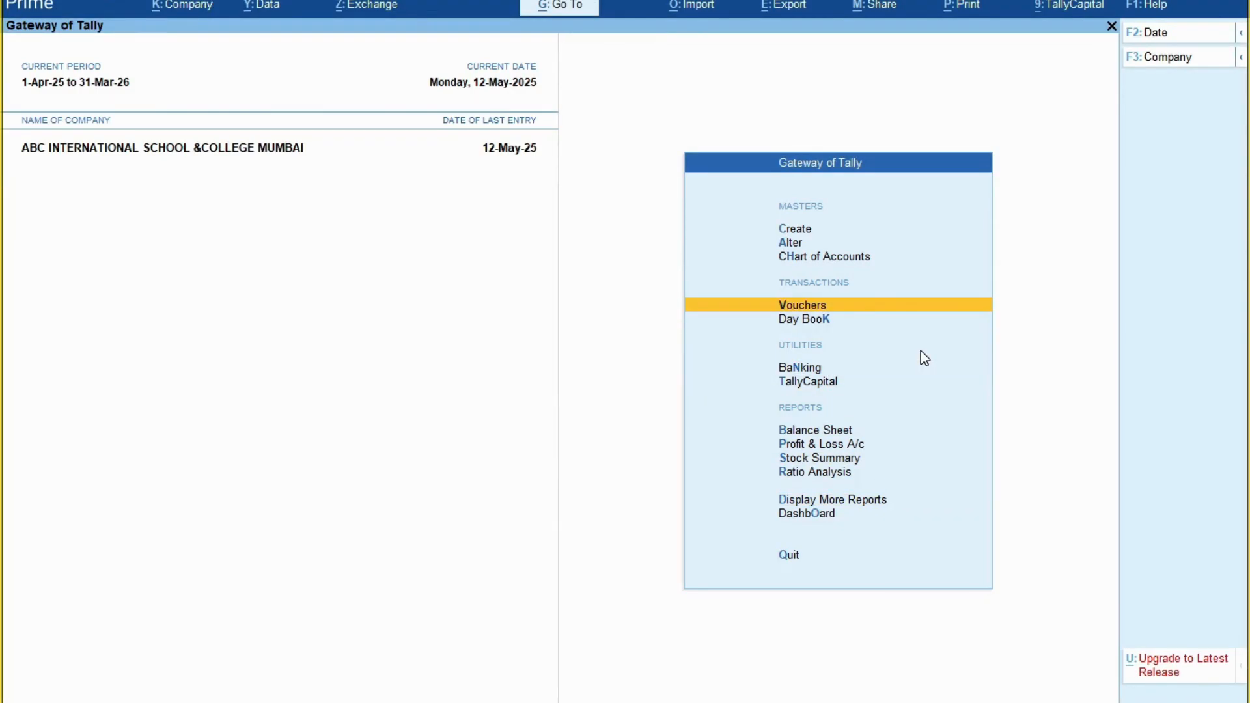
key(Return)
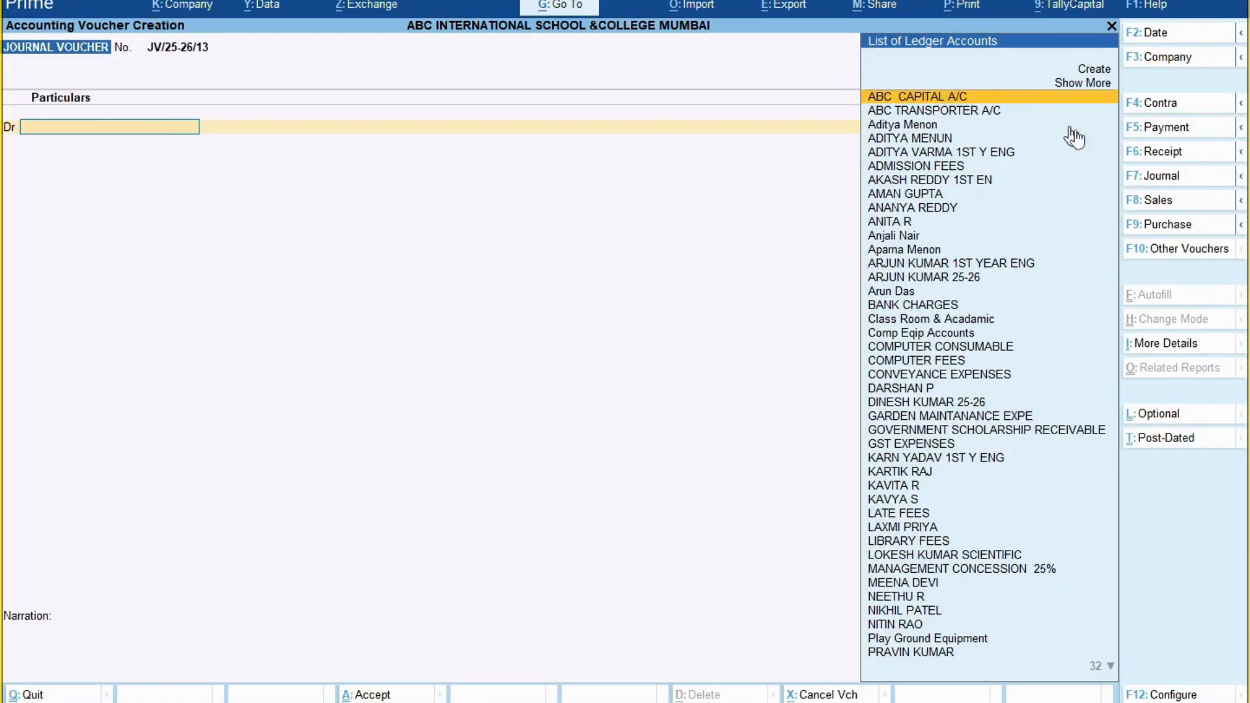
click(1157, 155)
key(Up)
key(Up)
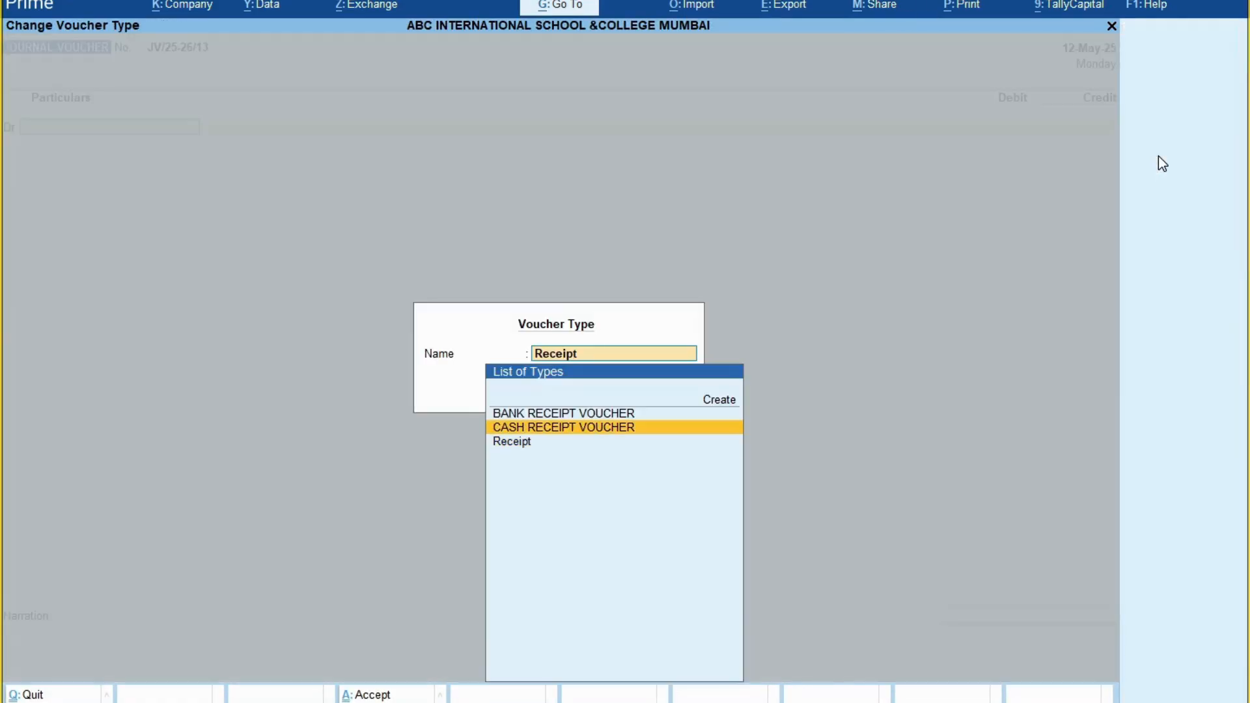
key(Return)
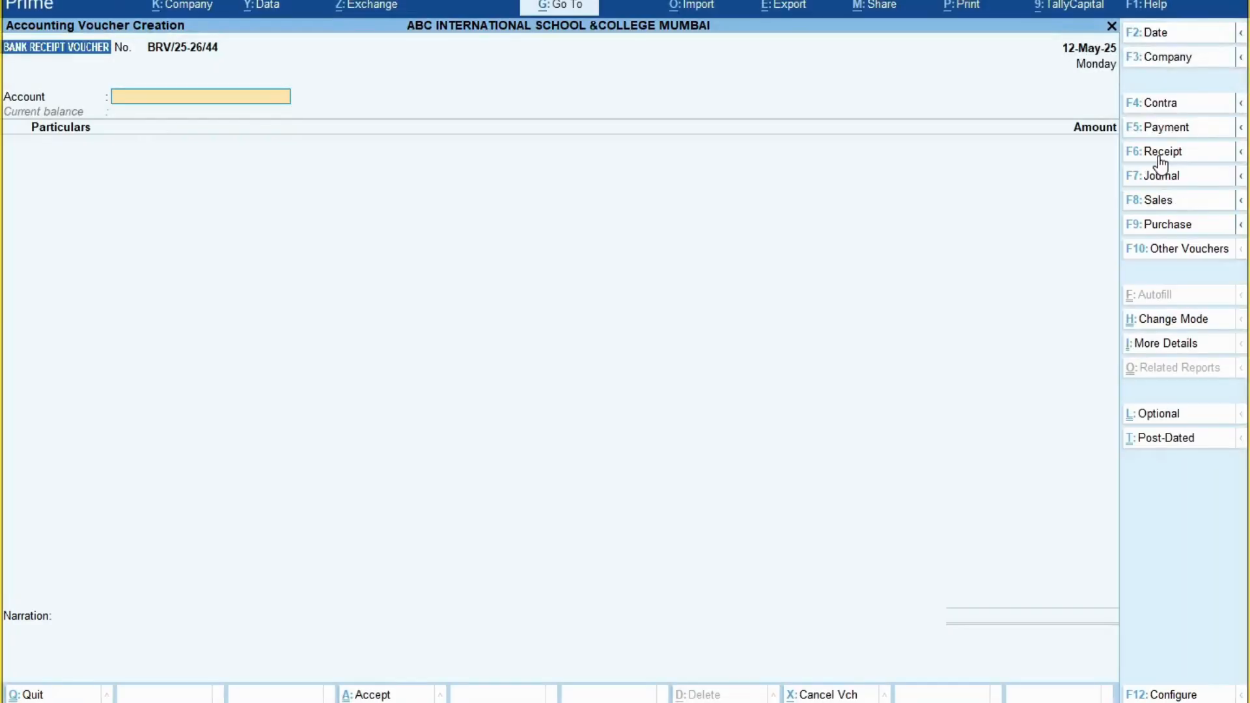
Date the bank receipt voucher 15.5.25 and choose the ICICI BANK ledger as the receiving account.
key(F2)
text(15.5.25)
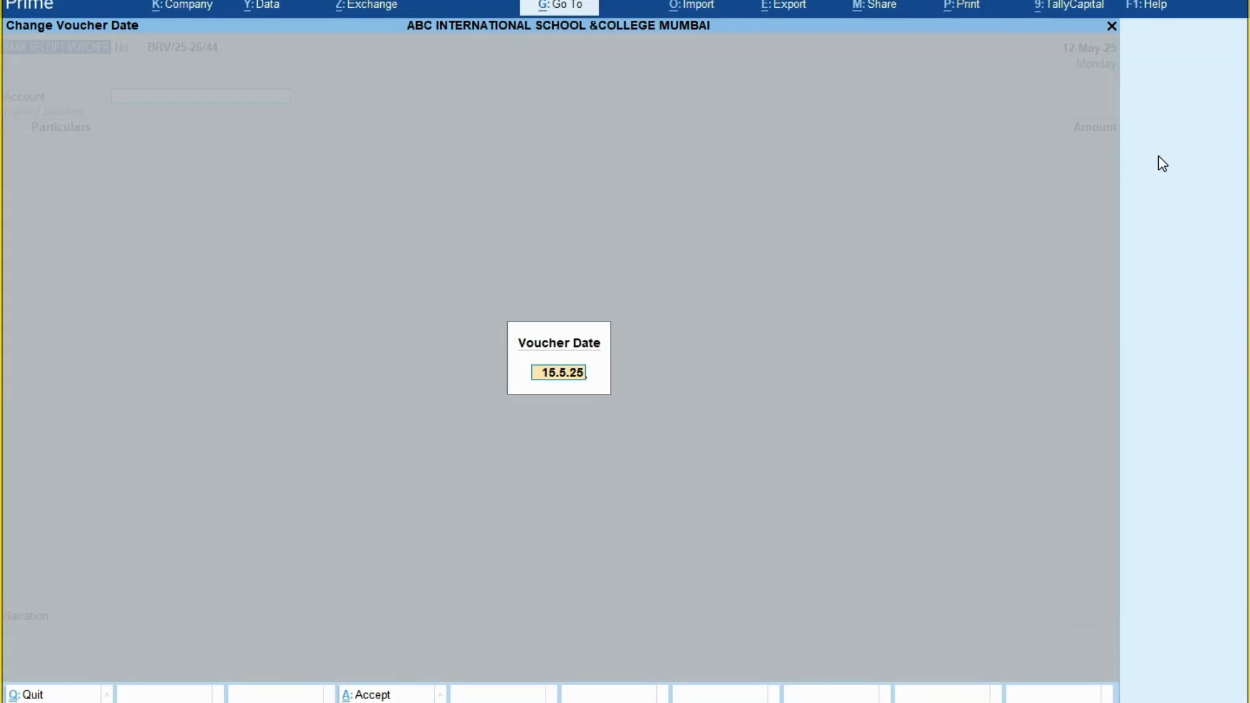
key(Return)
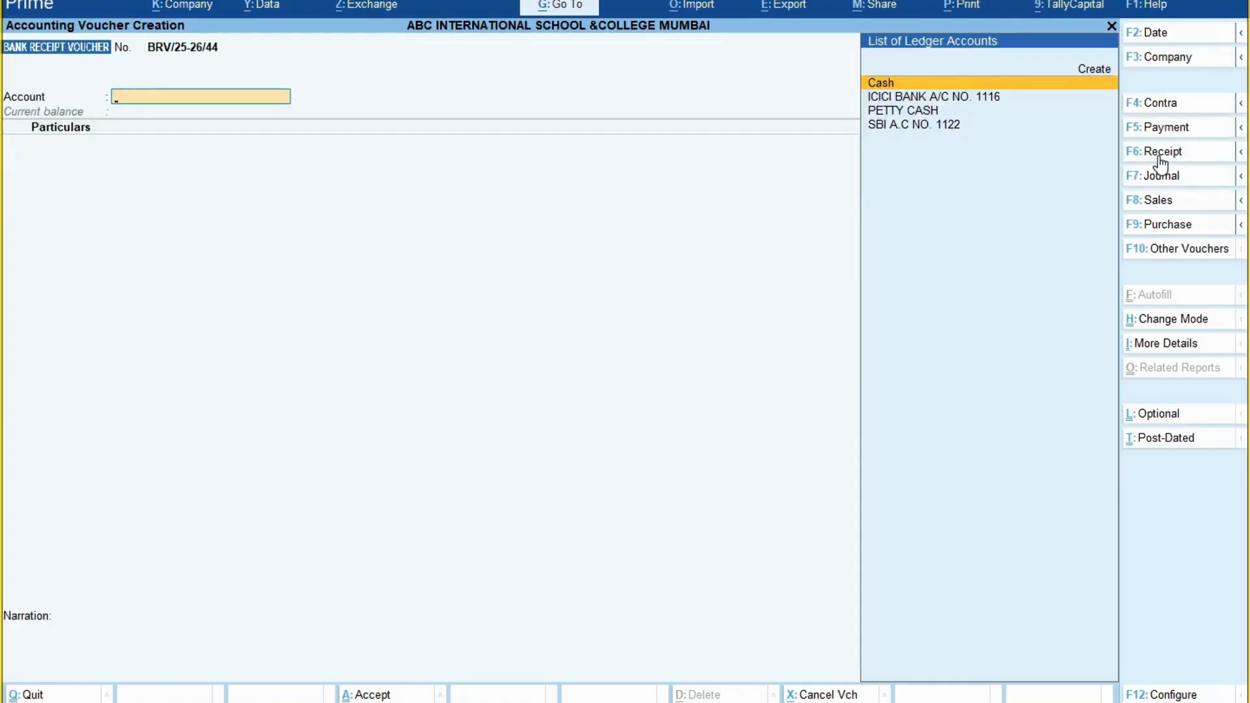
text(ici)
key(Return)
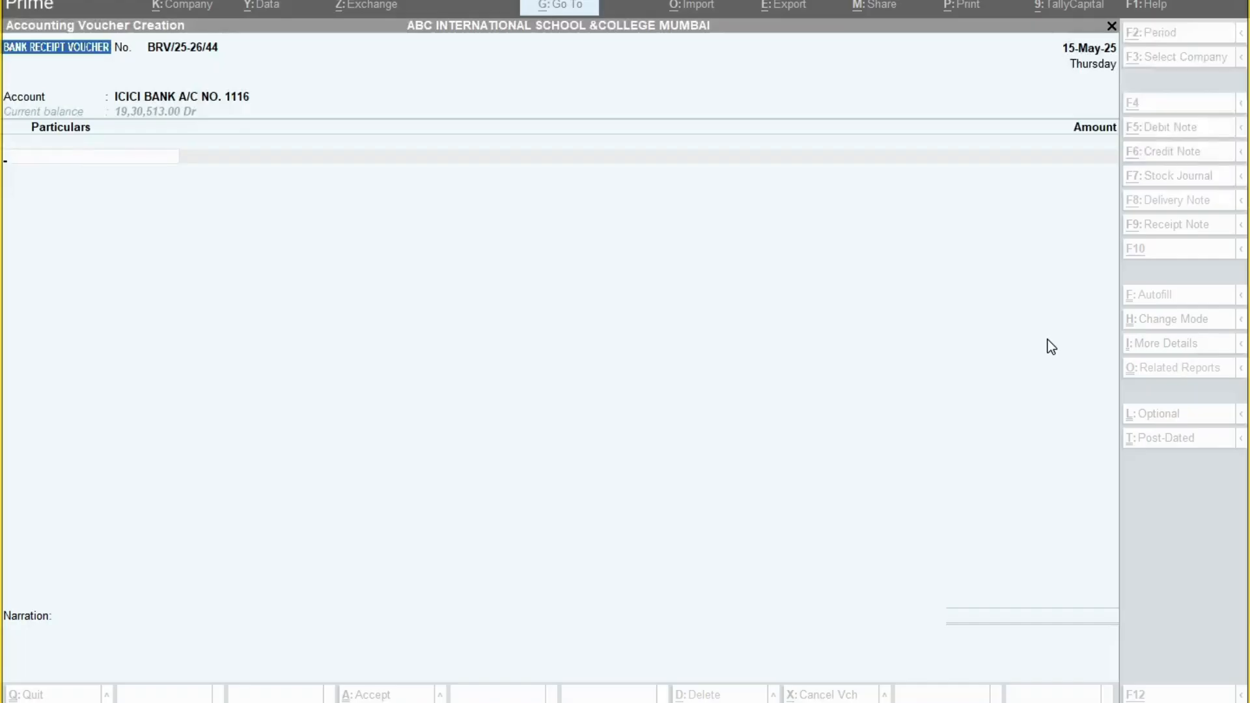
Credit the paying SC student's 1ST Y ENG ledger with 20000 and end the list of particulars.
text(RAHU)
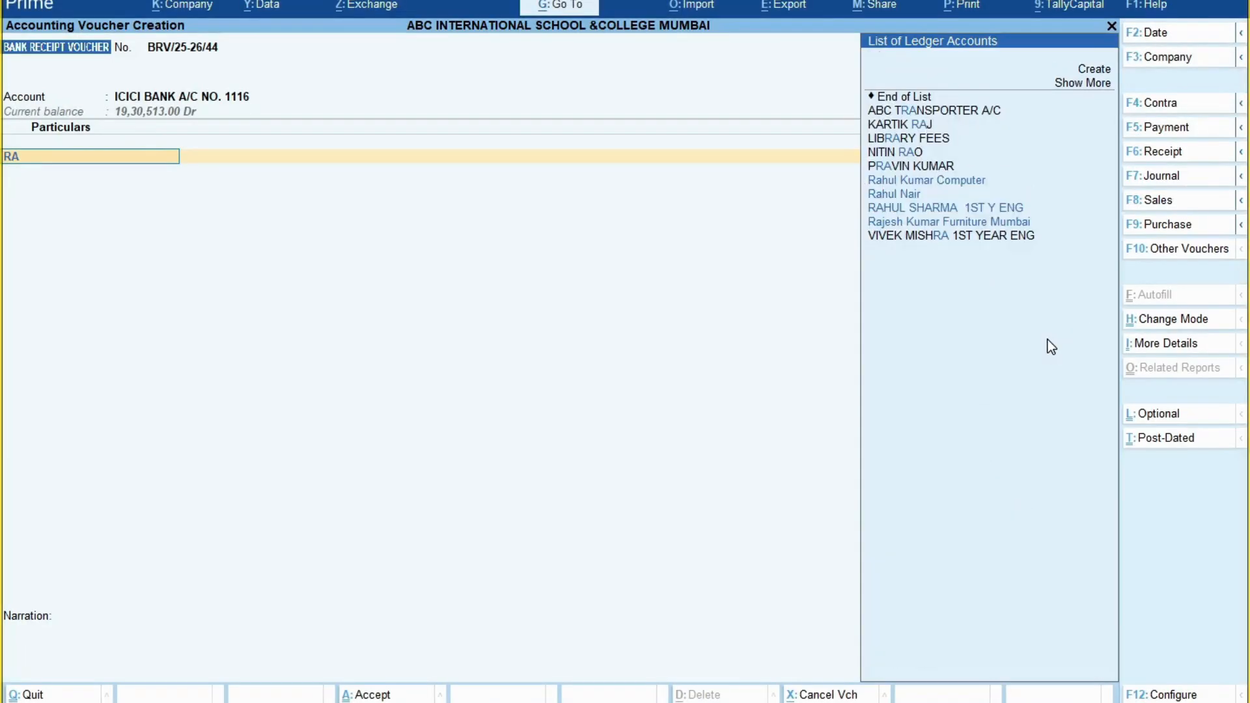
key(Down)
key(Down)
key(Down)
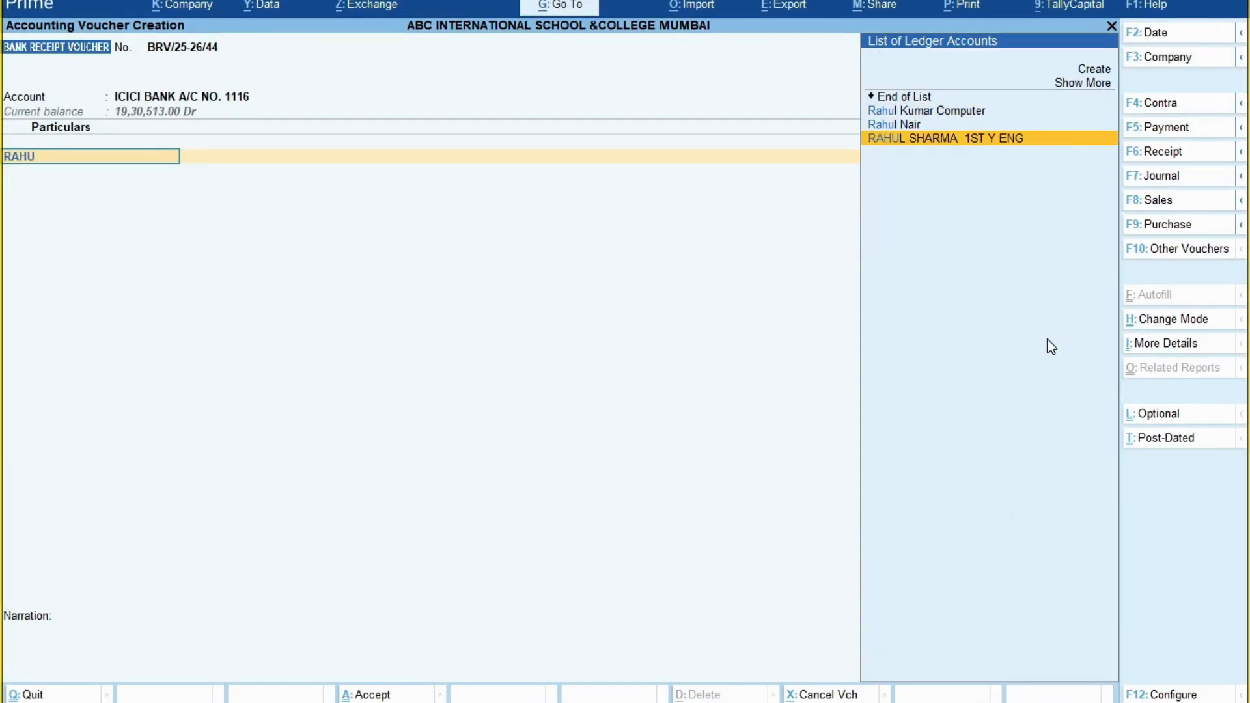
key(Return)
text(20000)
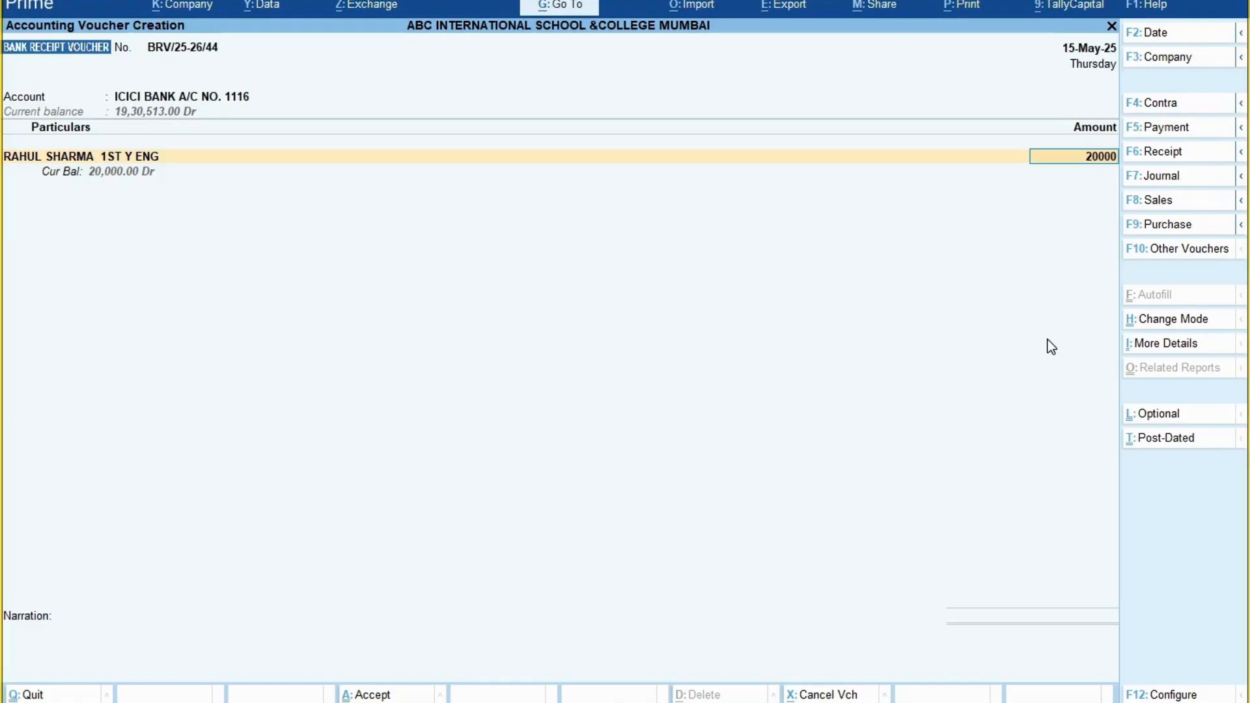
key(Return)
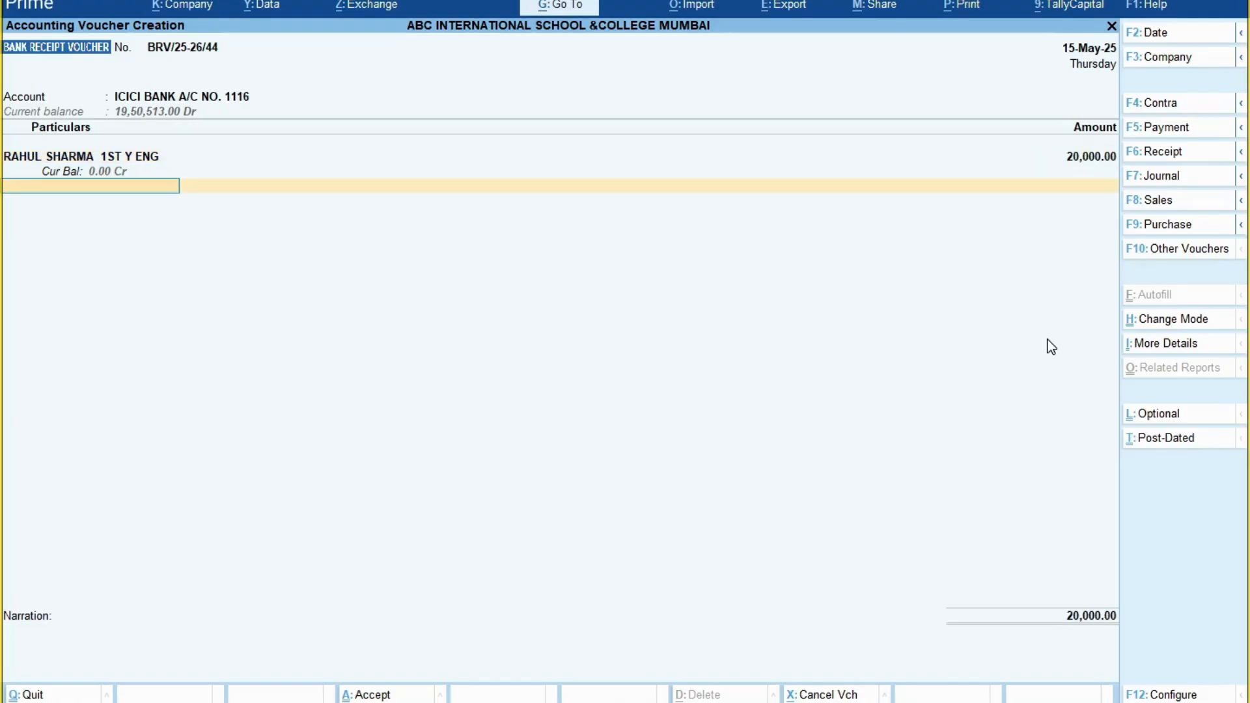
key(Return)
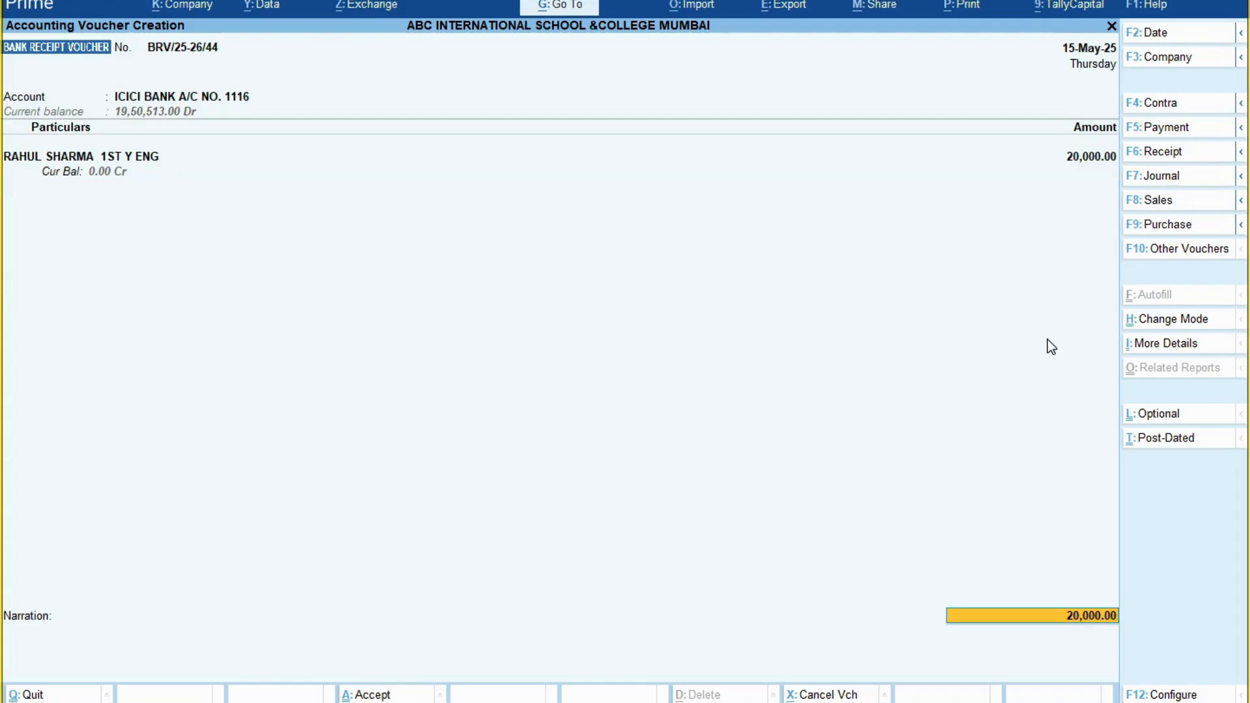
Complete the bank allocation as Cheque/DD with the bank name icici, leaving the instrument number empty.
key(Return)
key(Return)
key(Return)
key(Return)
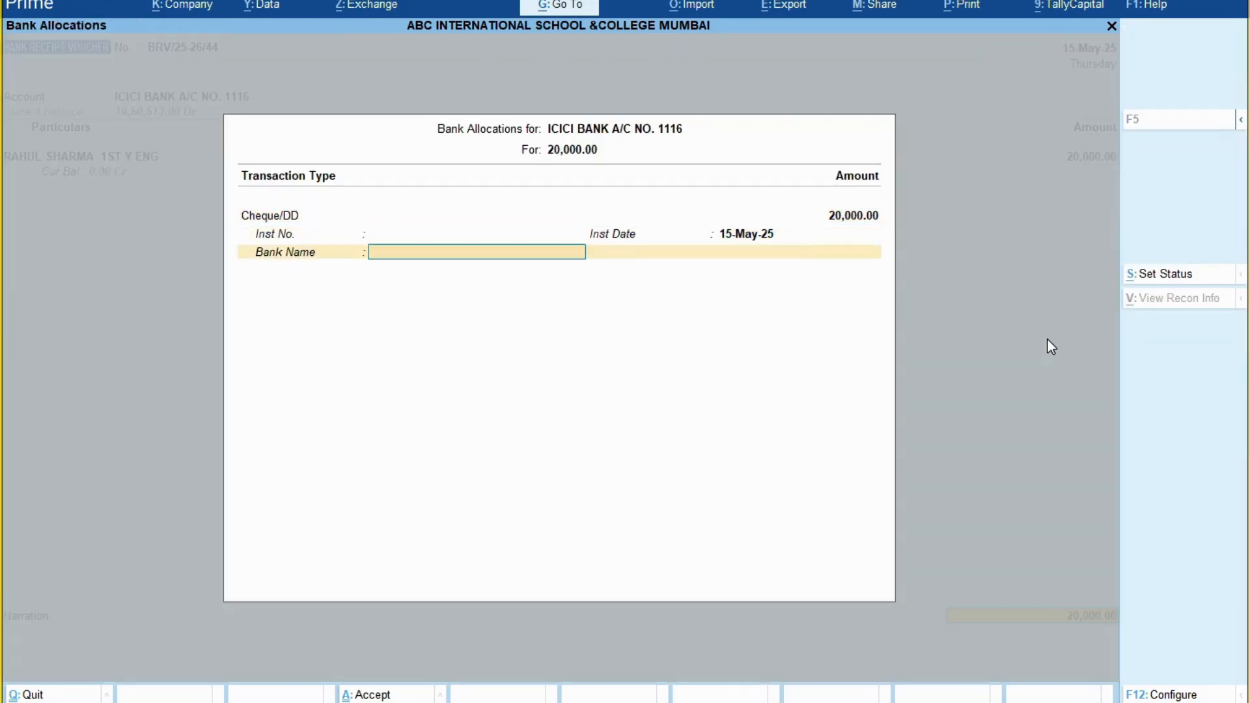
text(icici)
key(Return)
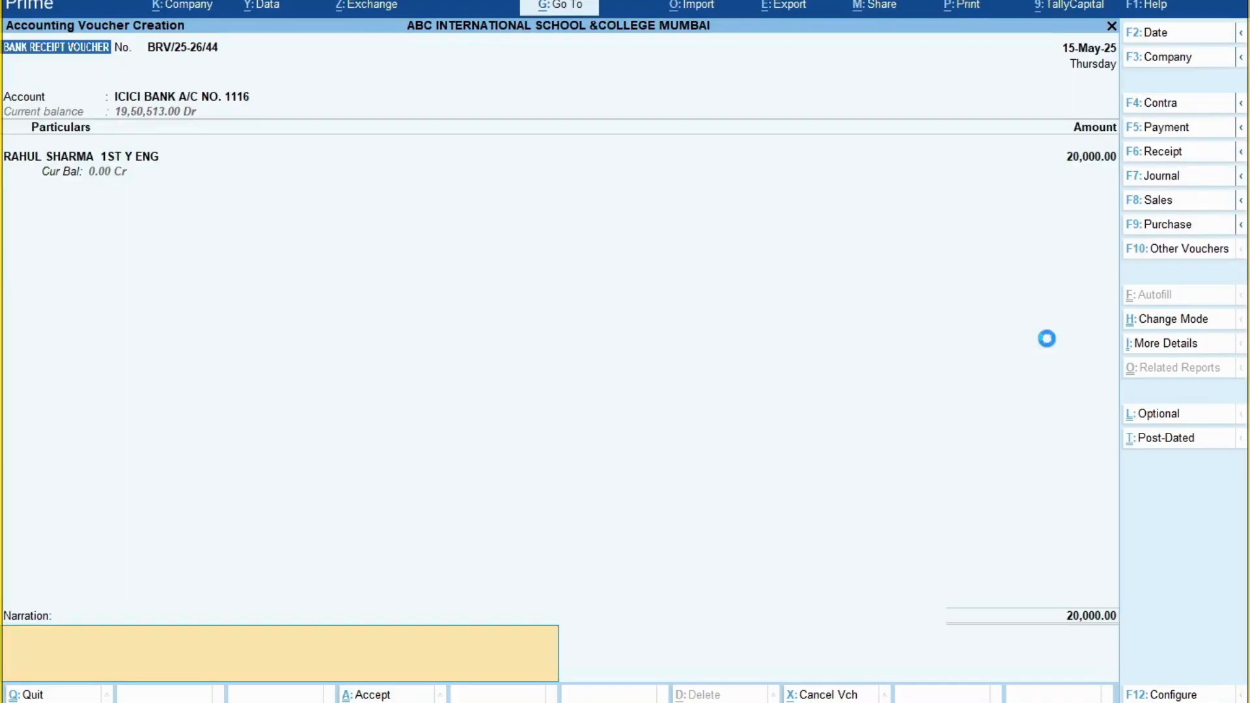
Add the narration "BEING FEES DEPOSITED IN ICICI BANK" and save the bank receipt voucher.
key(Return)
key(Escape)
text(BEING FEES DEPOSU)
key(BackSpace)
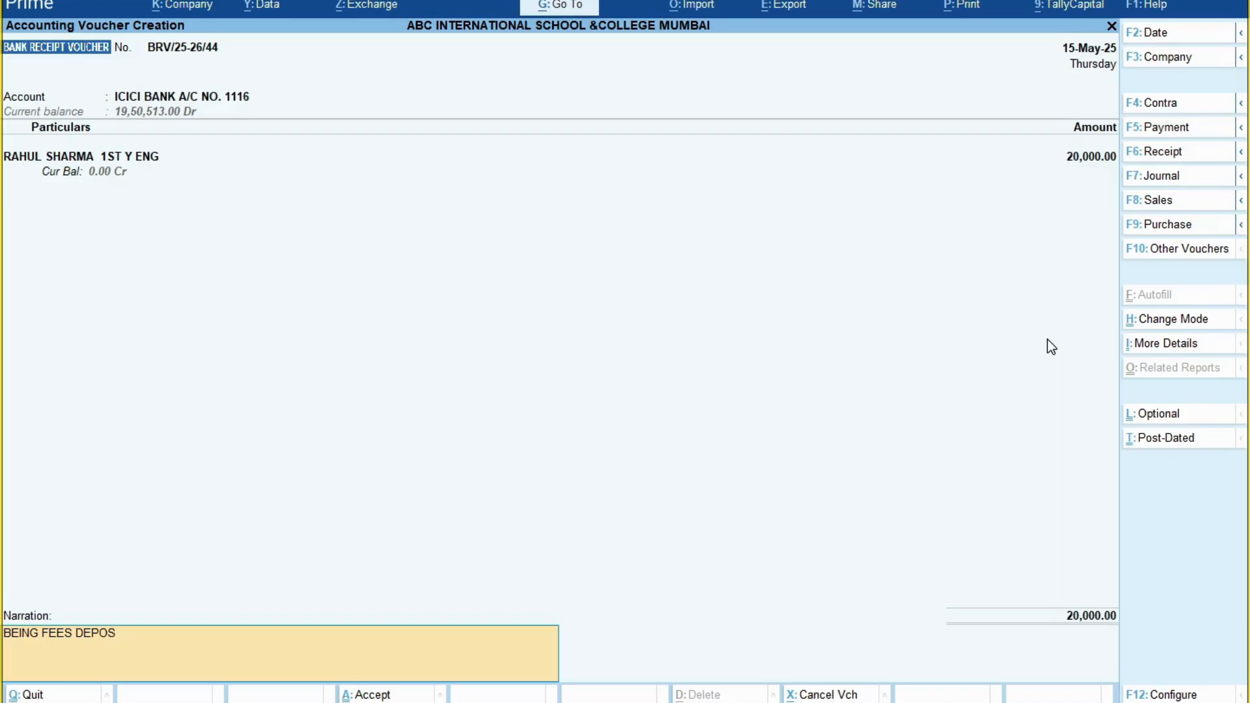
text(ITED IN ICICI BANK)
key(Return)
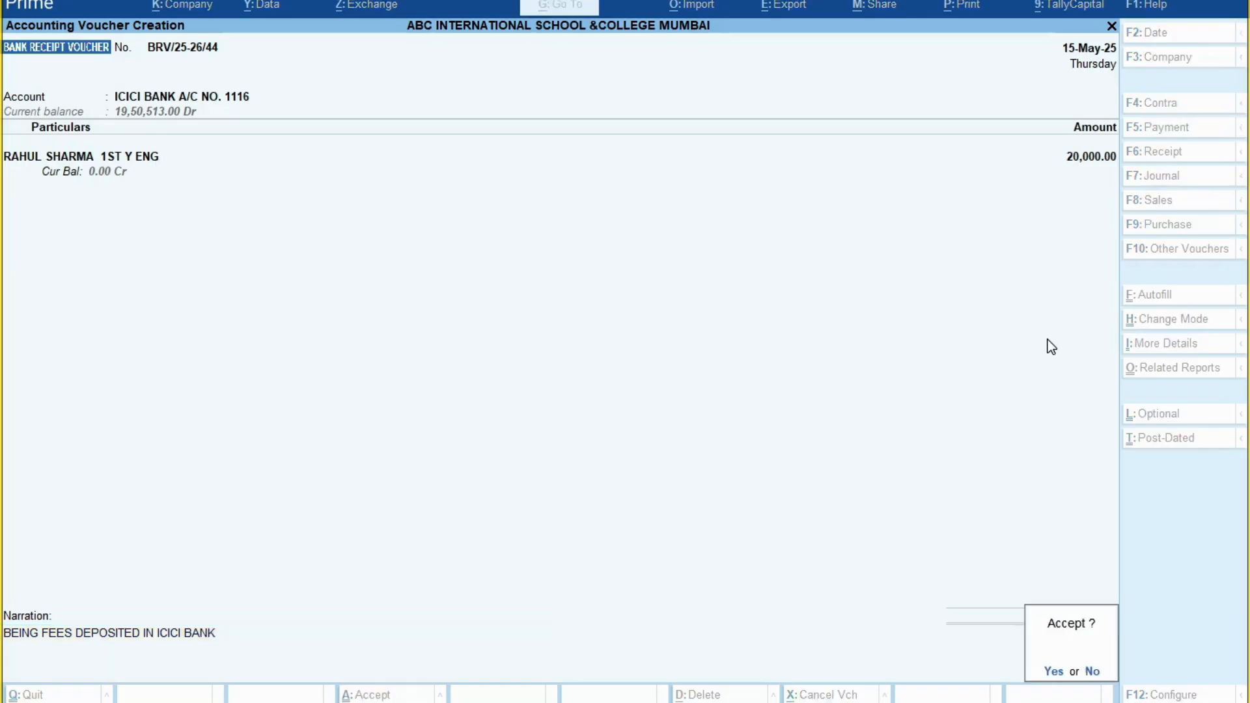
key(Return)
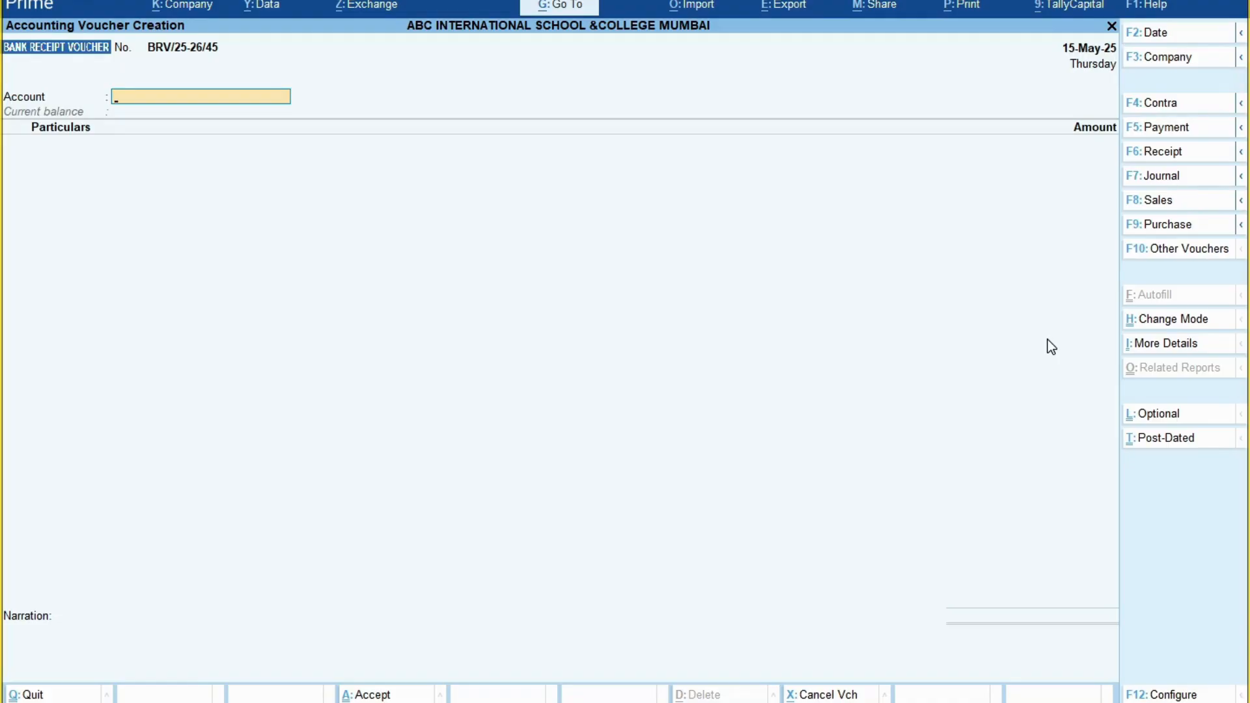
Leave voucher entry and open the Trial Balance.
key(Escape)
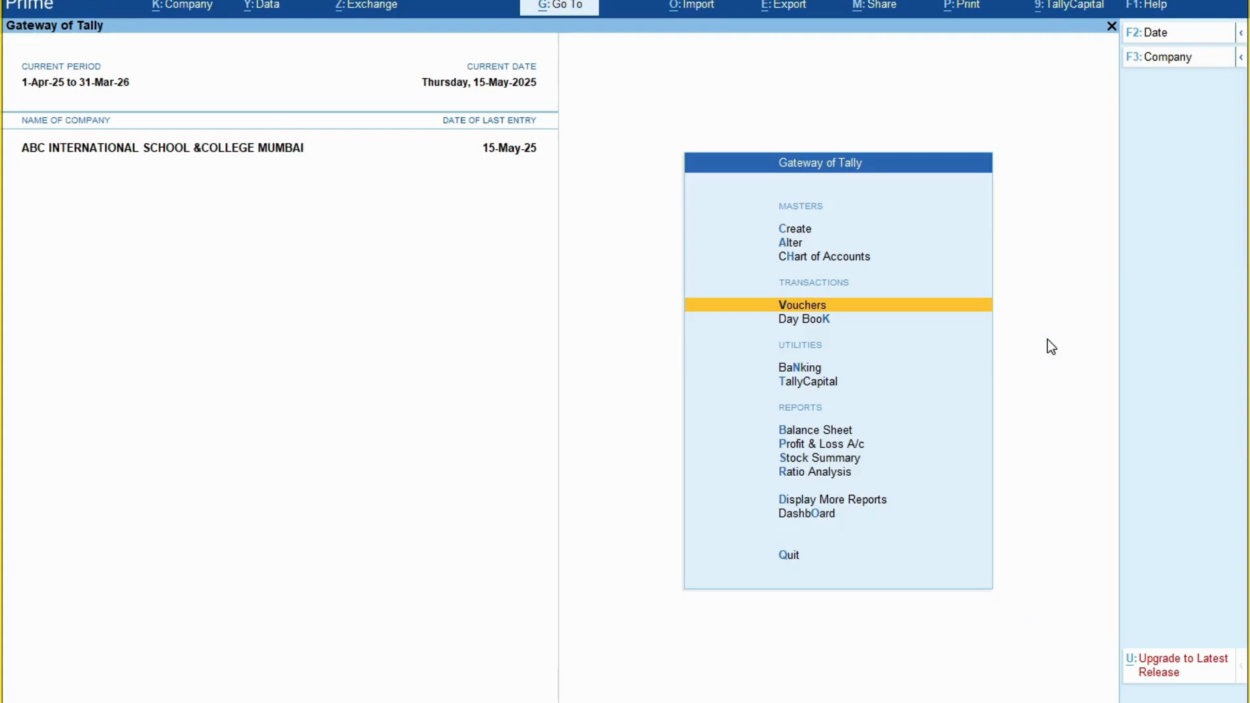
key(Down)
key(Down)
key(Down)
key(Down)
key(Down)
key(Down)
key(Down)
key(Down)
key(Return)
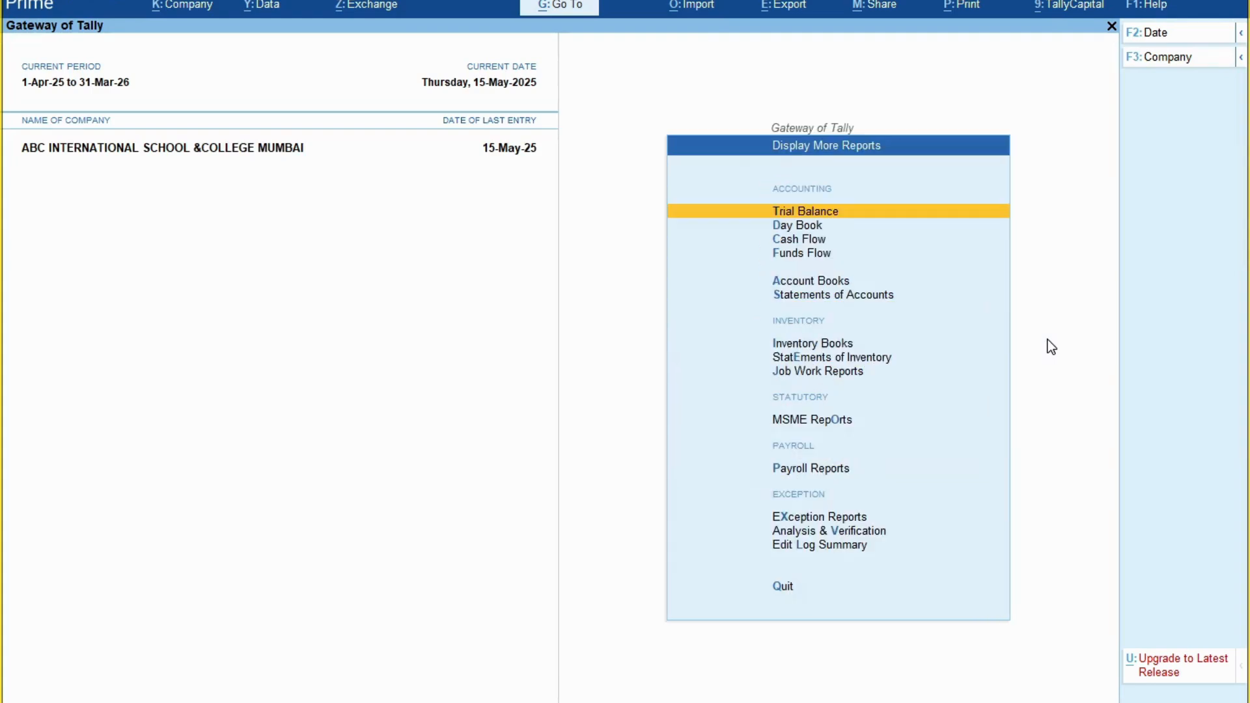
key(Return)
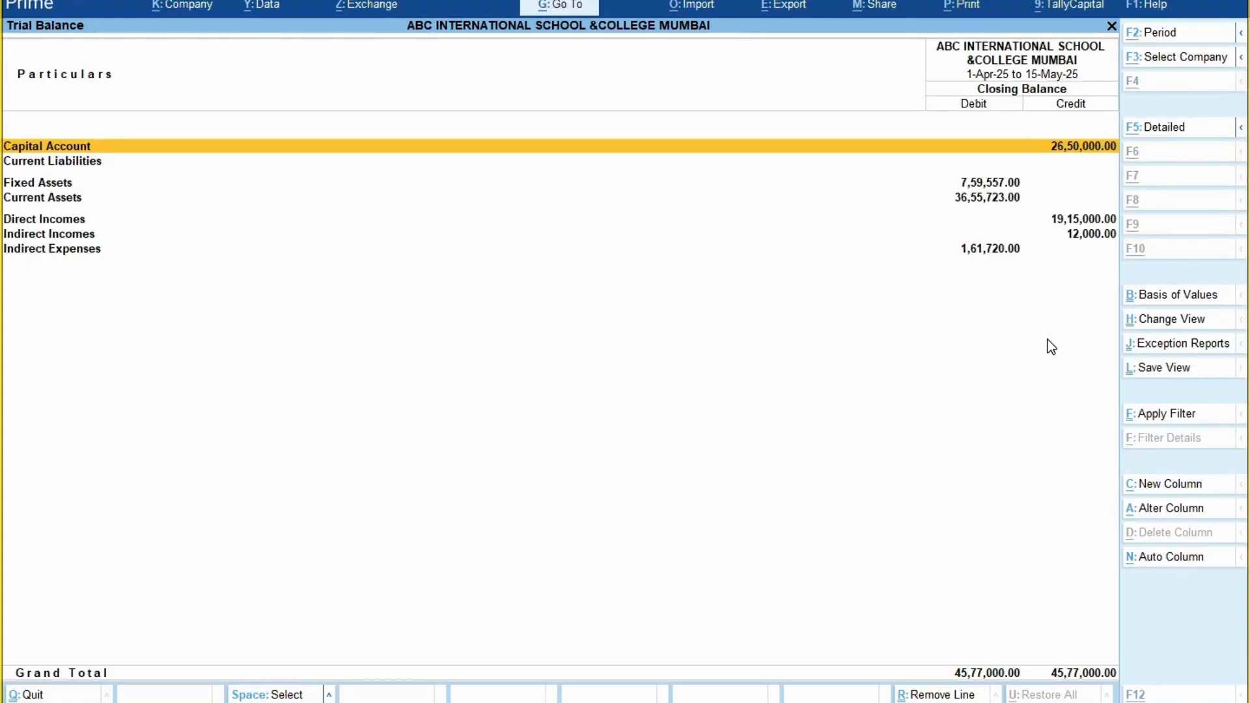
key(alt+Tab)
key(alt+Tab)
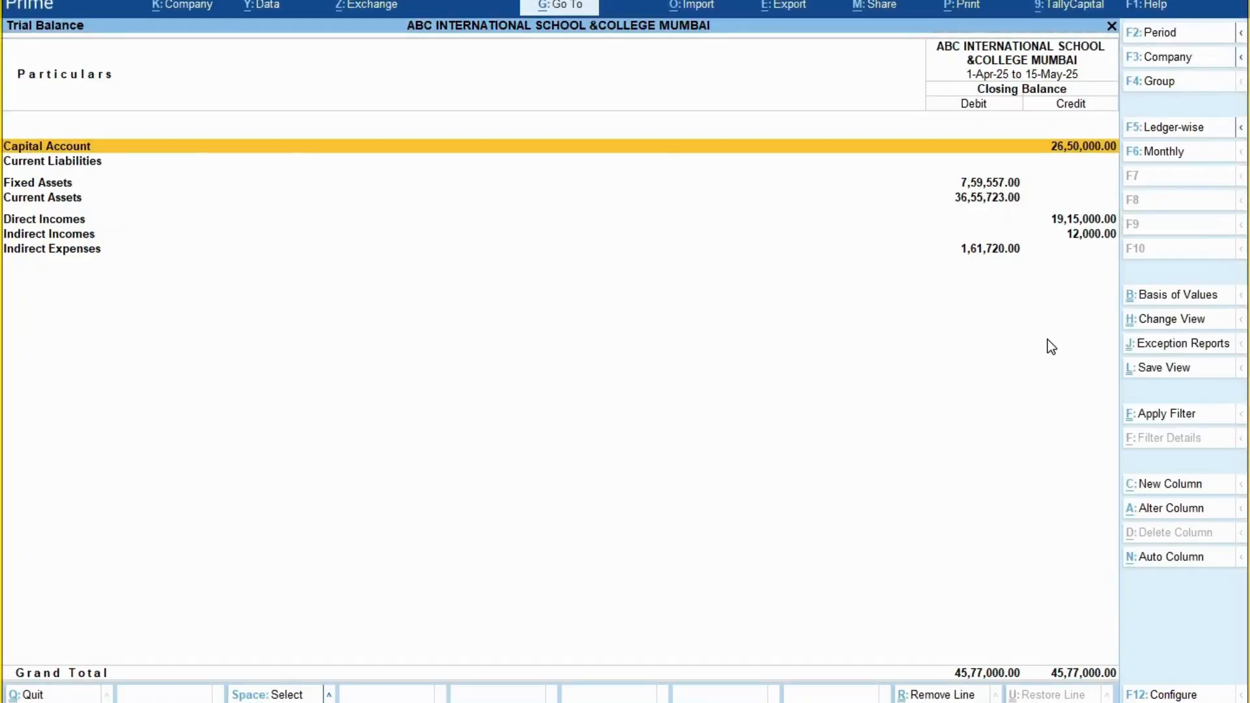
Close the Trial Balance and open the ledger report of the SC student who paid into the ICICI bank.
key(Escape)
key(Down)
key(Down)
key(Down)
key(Down)
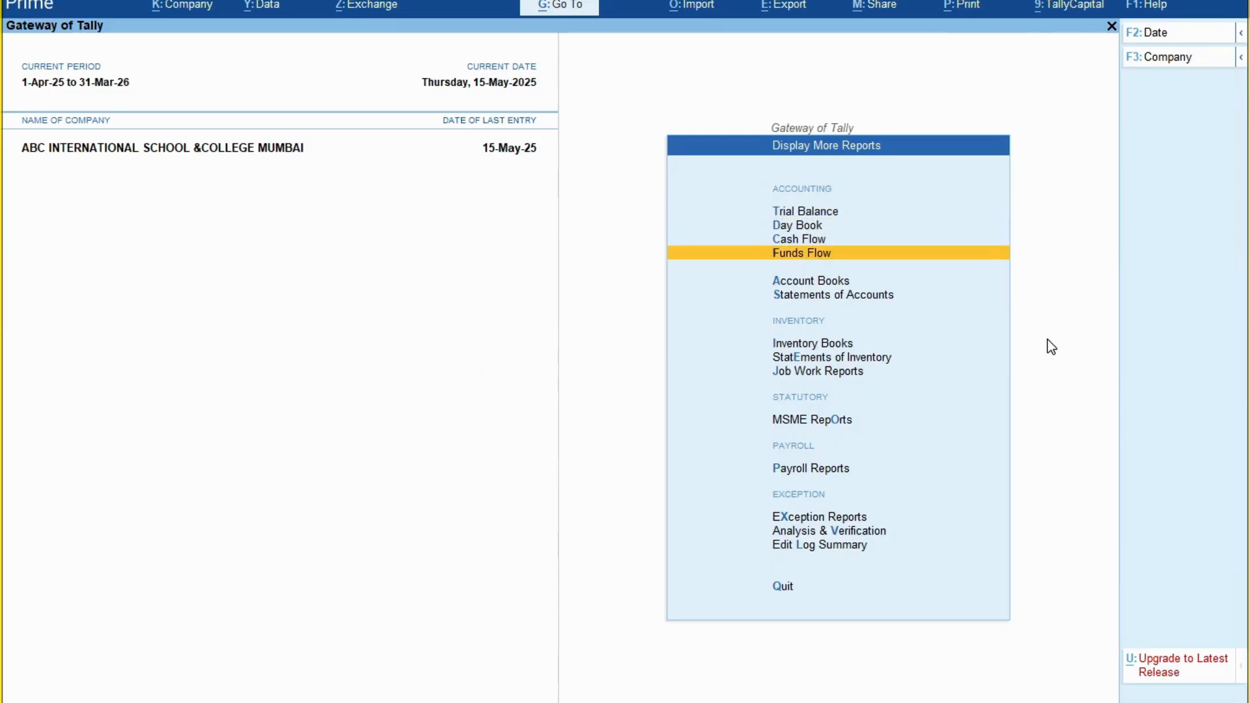
key(Return)
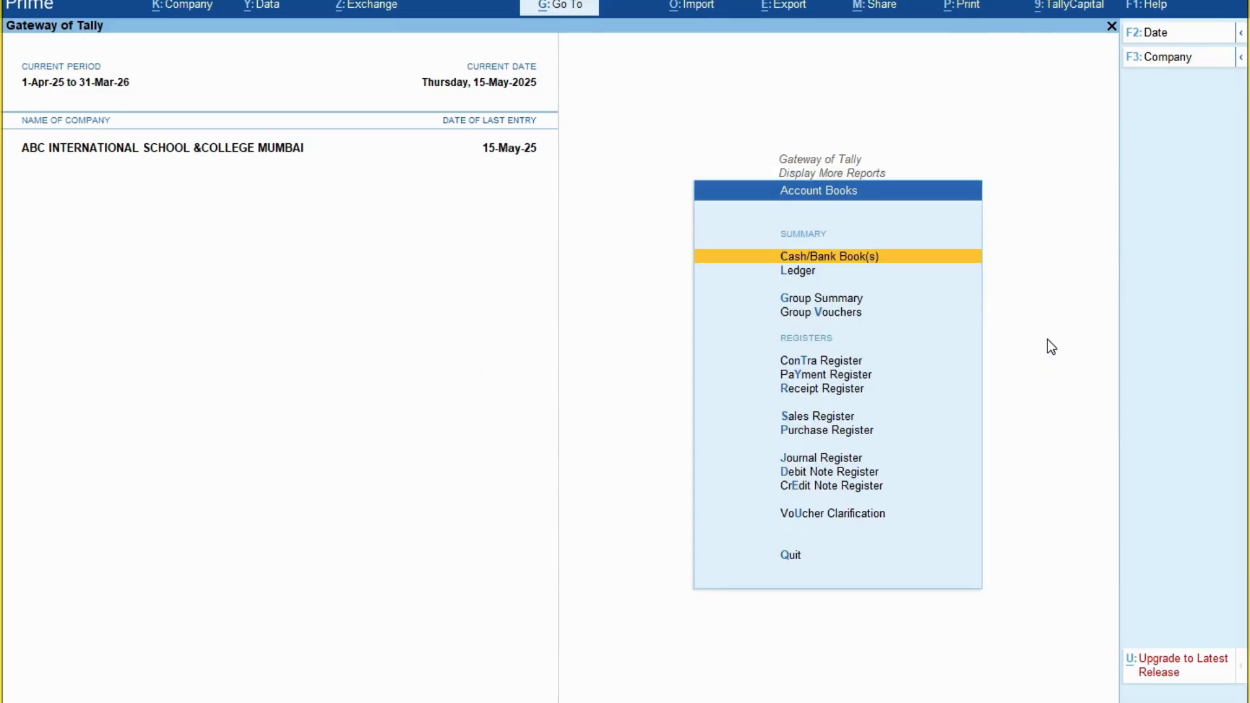
key(Down)
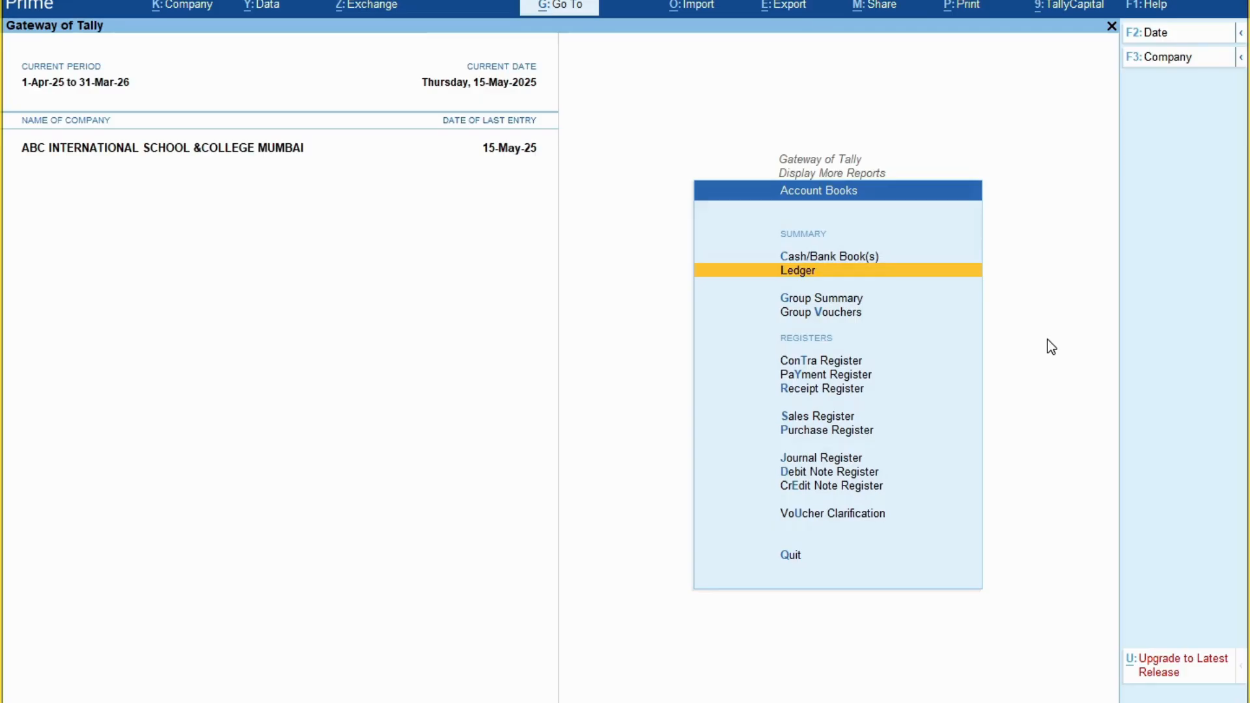
key(Return)
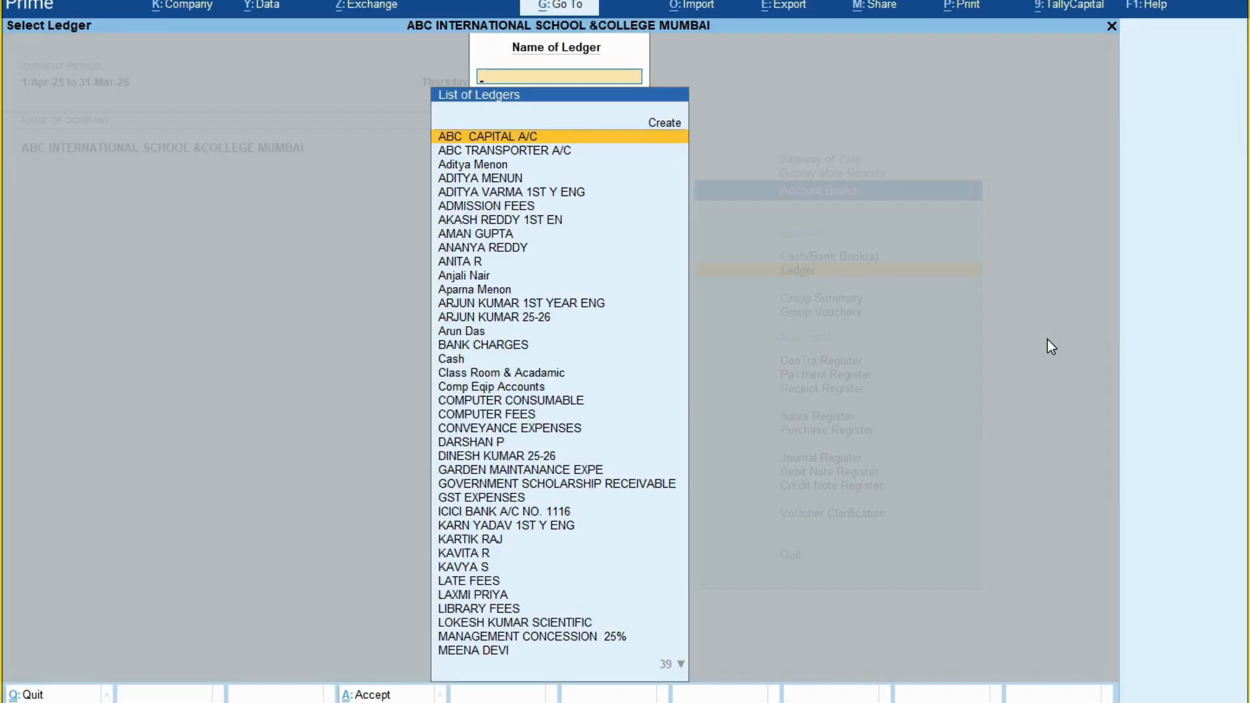
text(RAHUL)
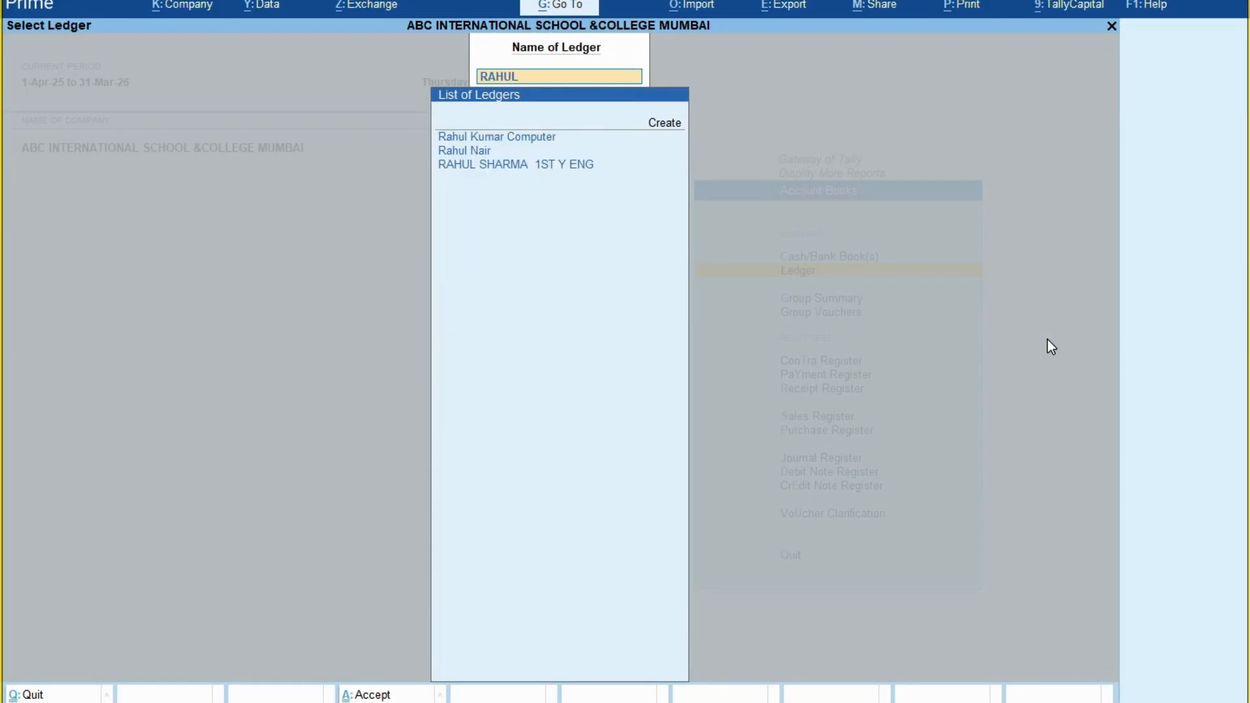
key(Down)
key(Down)
key(Return)
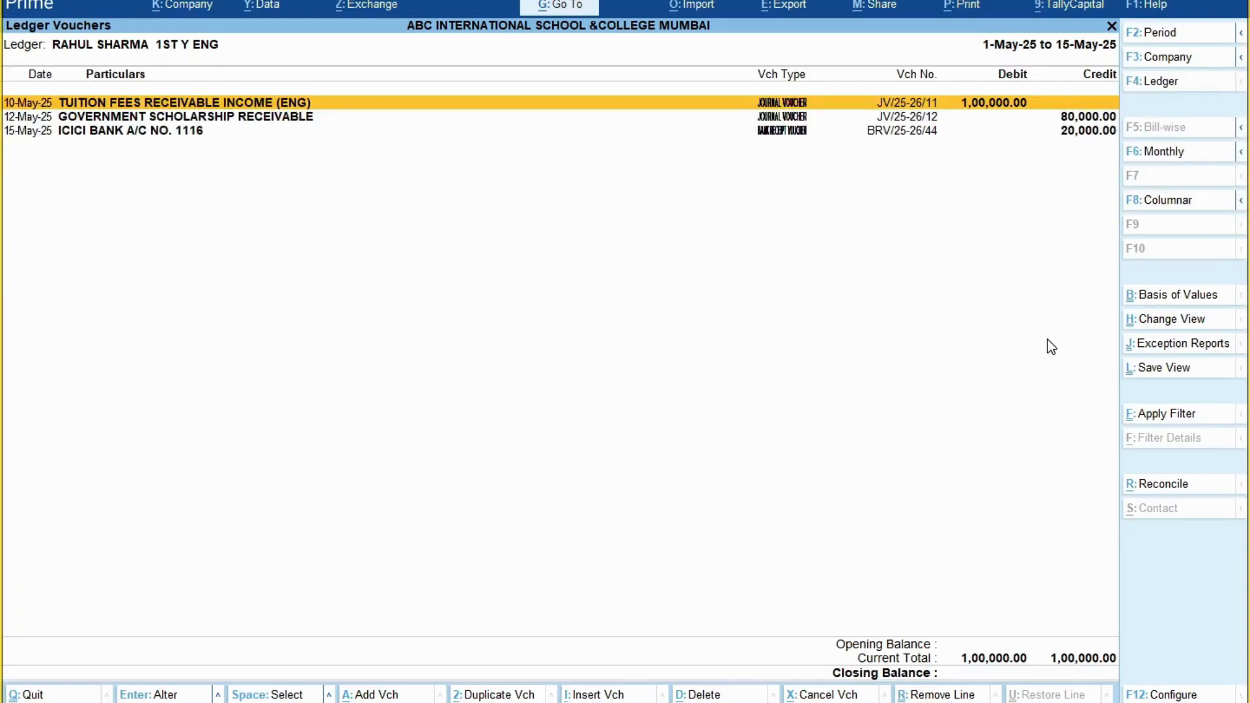
Examine the tuition fee, government scholarship and ICICI bank entries in the student's ledger.
key(Down)
key(Down)
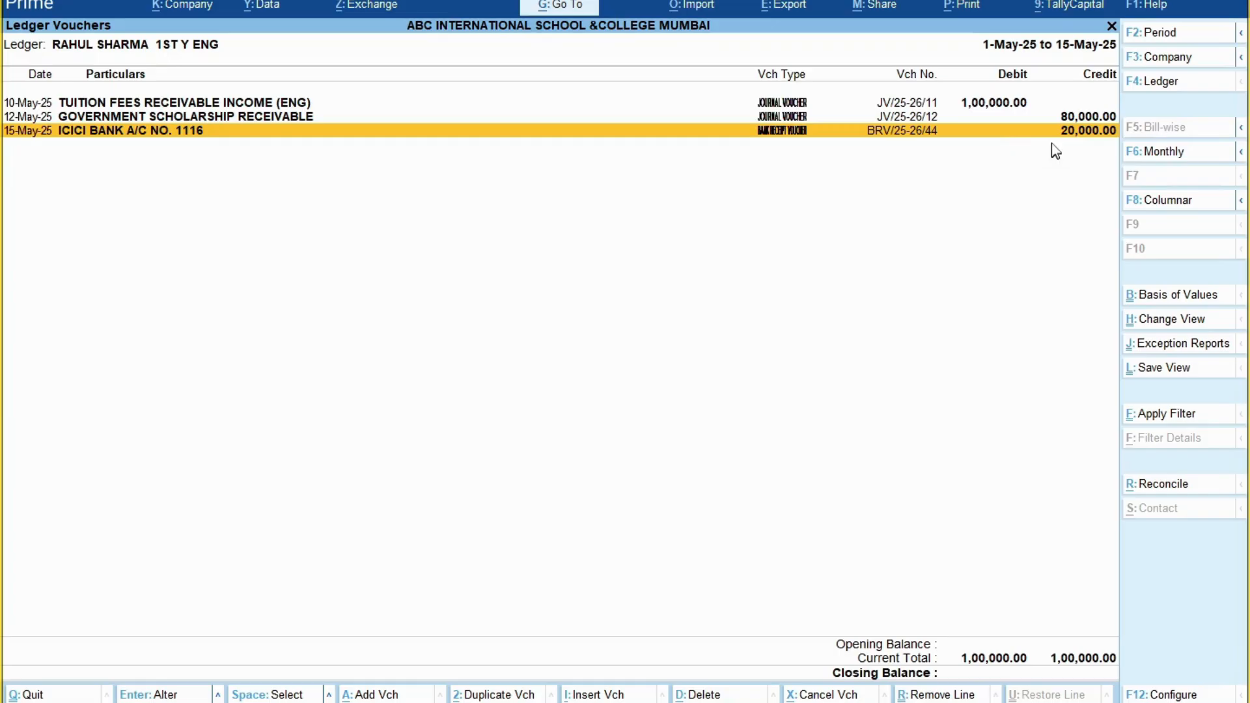
click(988, 103)
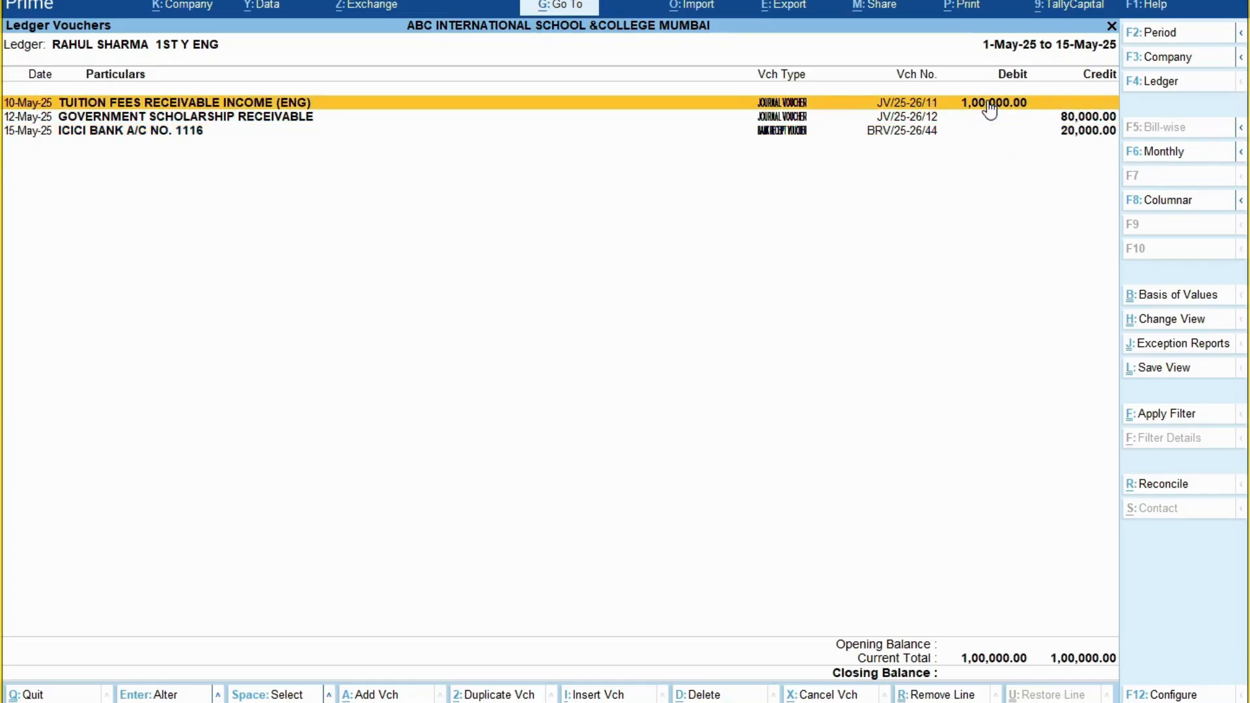
key(Down)
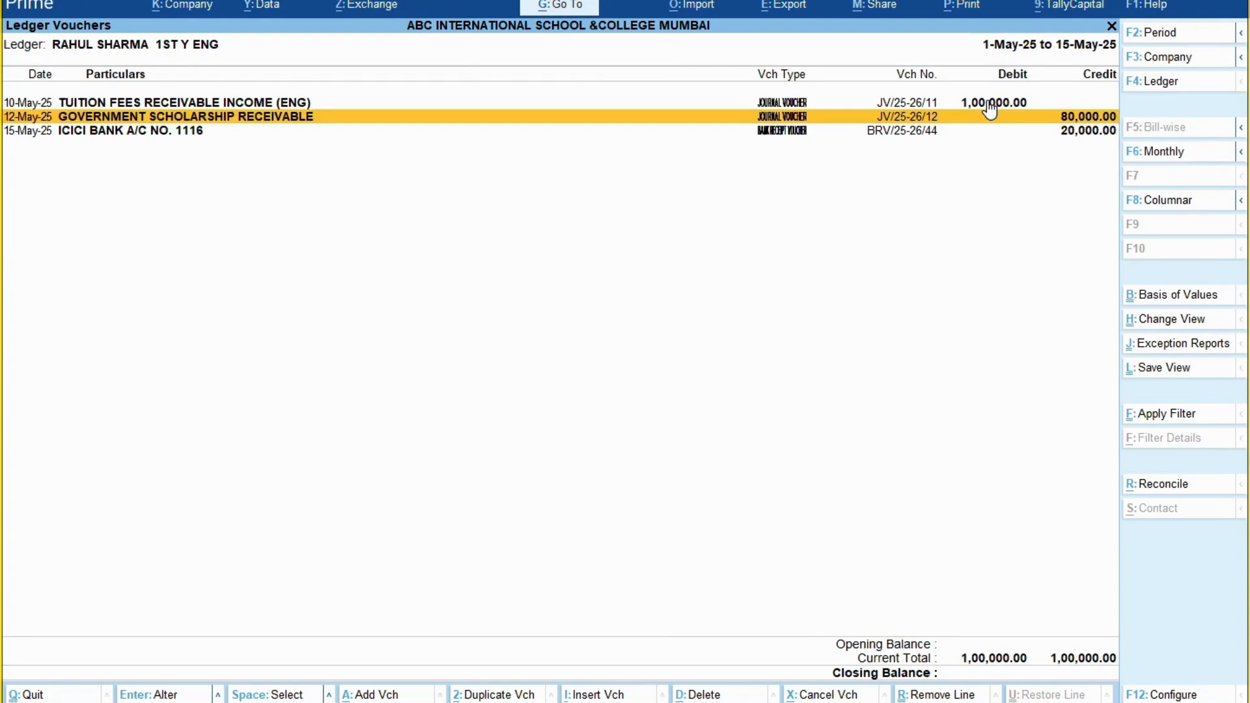
key(Down)
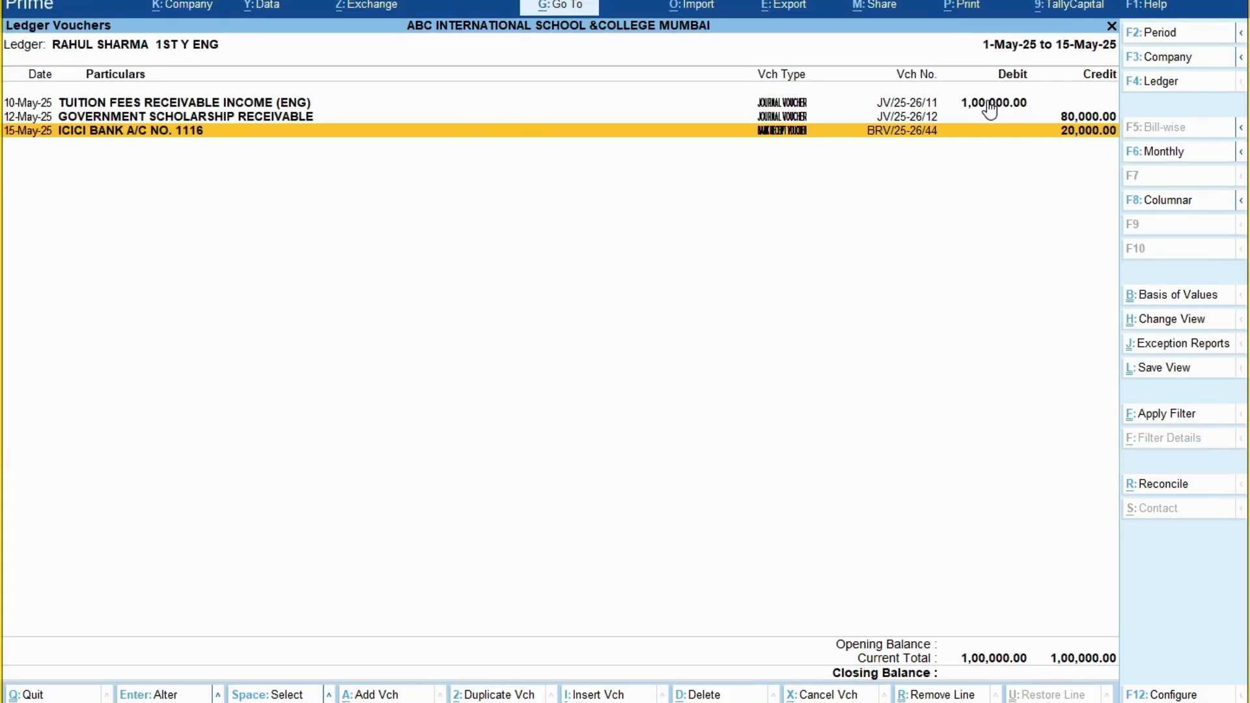
Close the student's ledger report and open the Trial Balance.
key(Escape)
key(Escape)
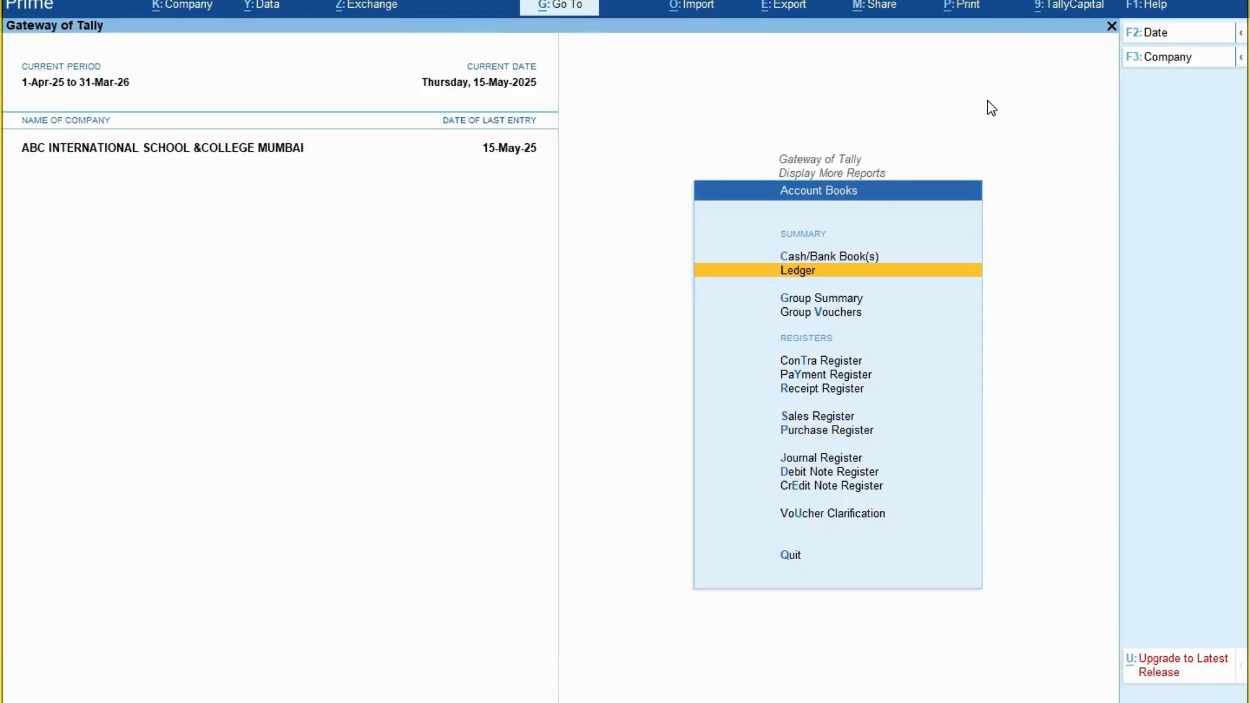
key(Escape)
key(Escape)
key(Return)
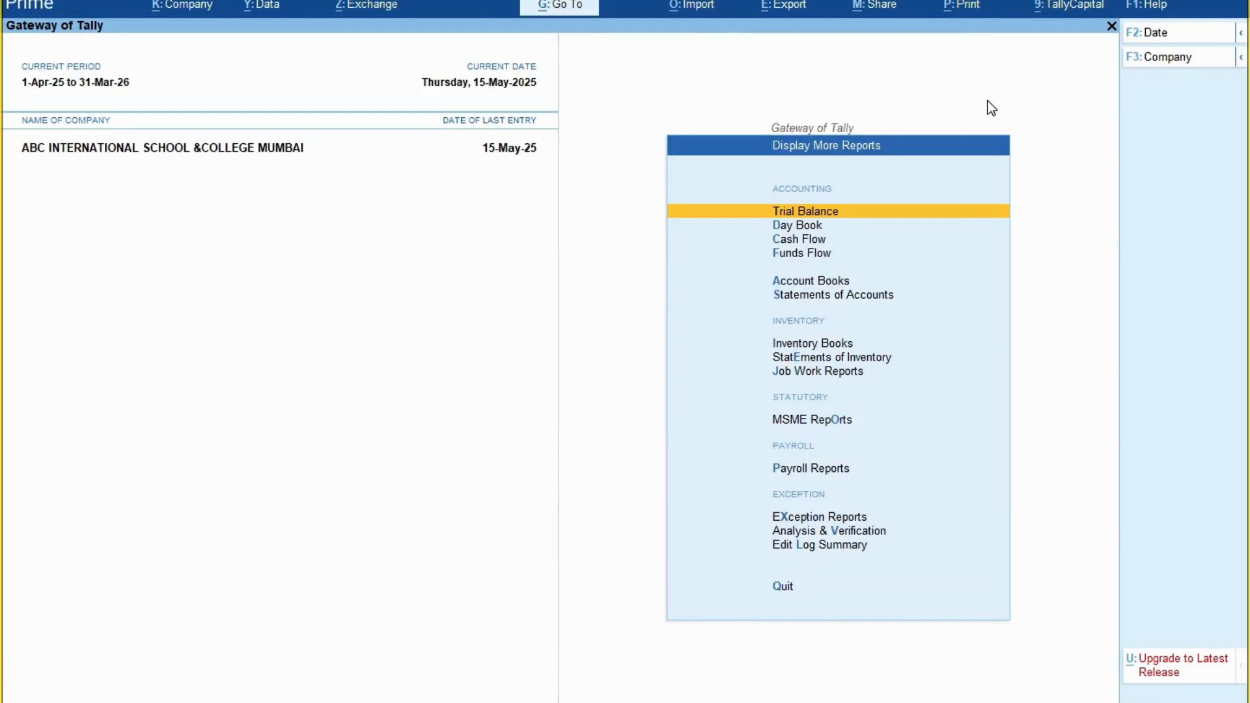
key(Return)
Configure the Trial Balance to show opening balances and transactions in the Detailed report format.
key(F12)
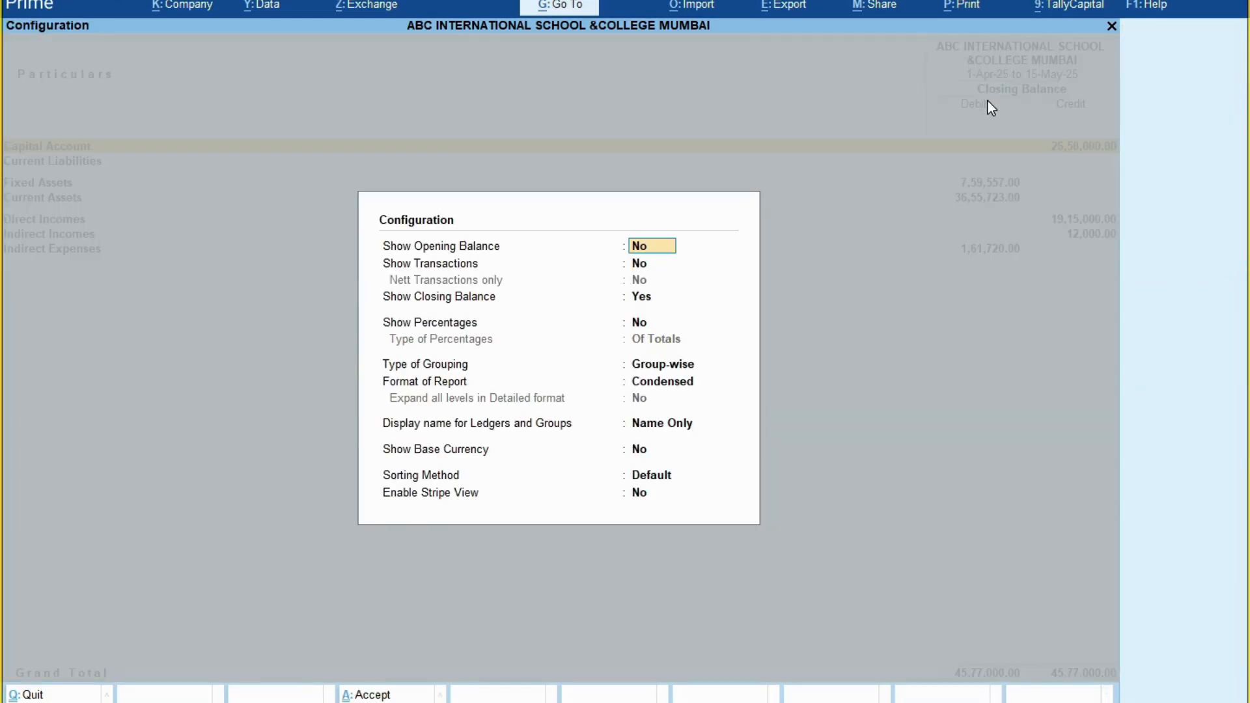
text(yy)
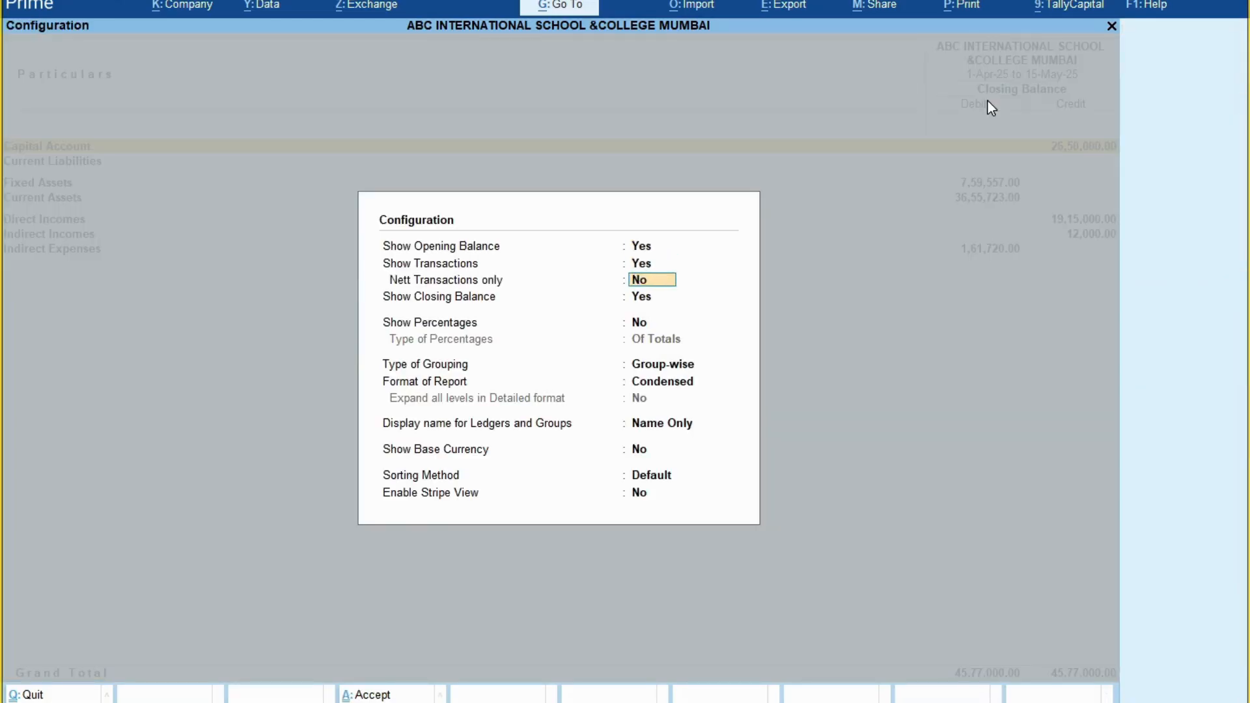
key(Return)
key(Return)
key(Return)
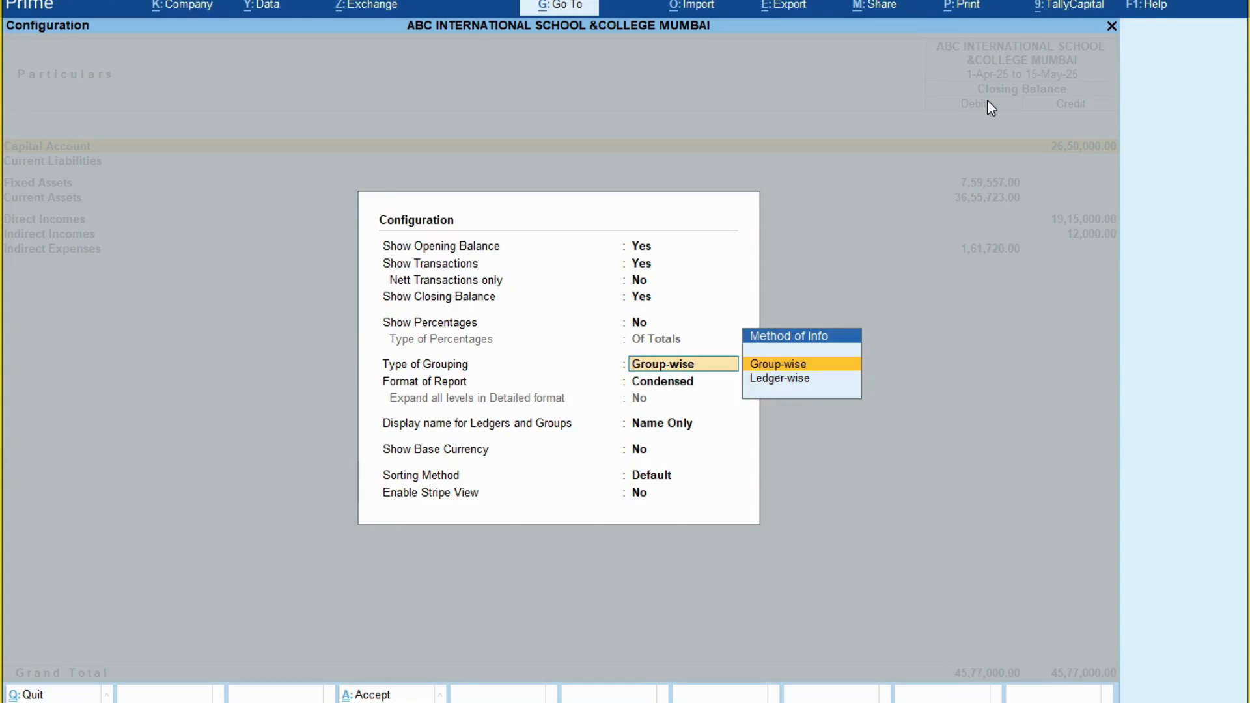
key(Return)
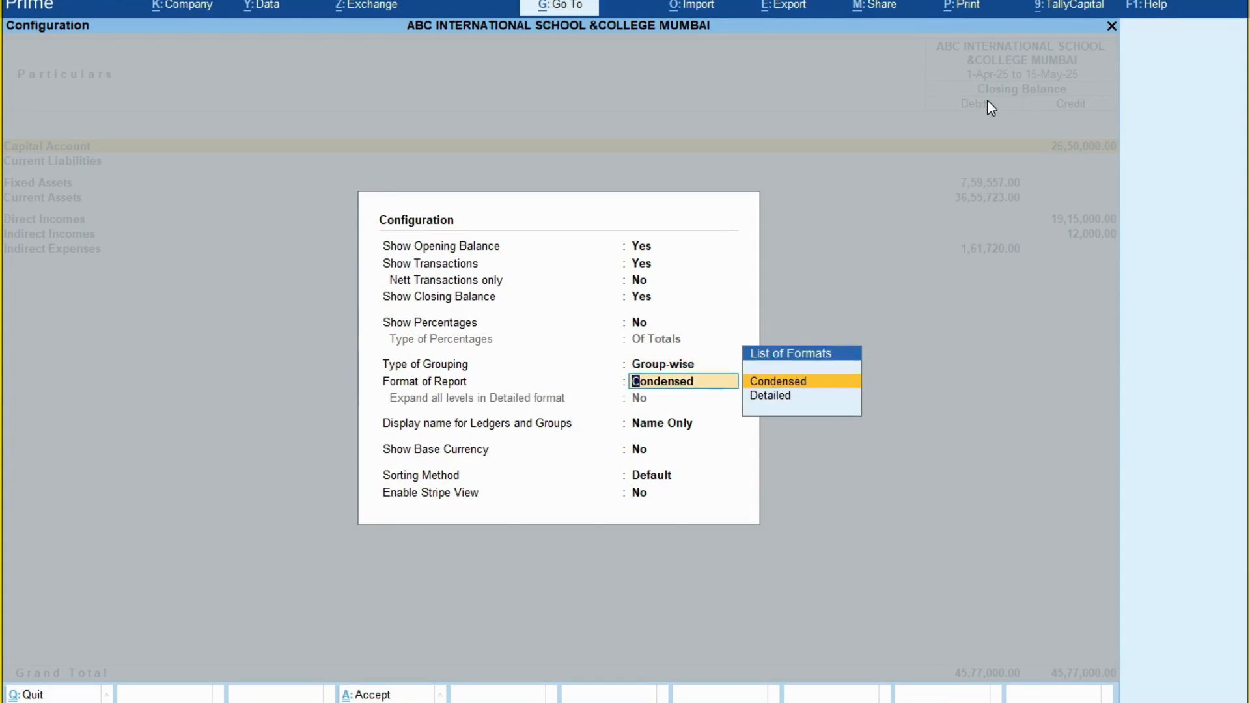
key(Down)
key(Return)
key(Return)
key(Return)
key(Return)
key(Return)
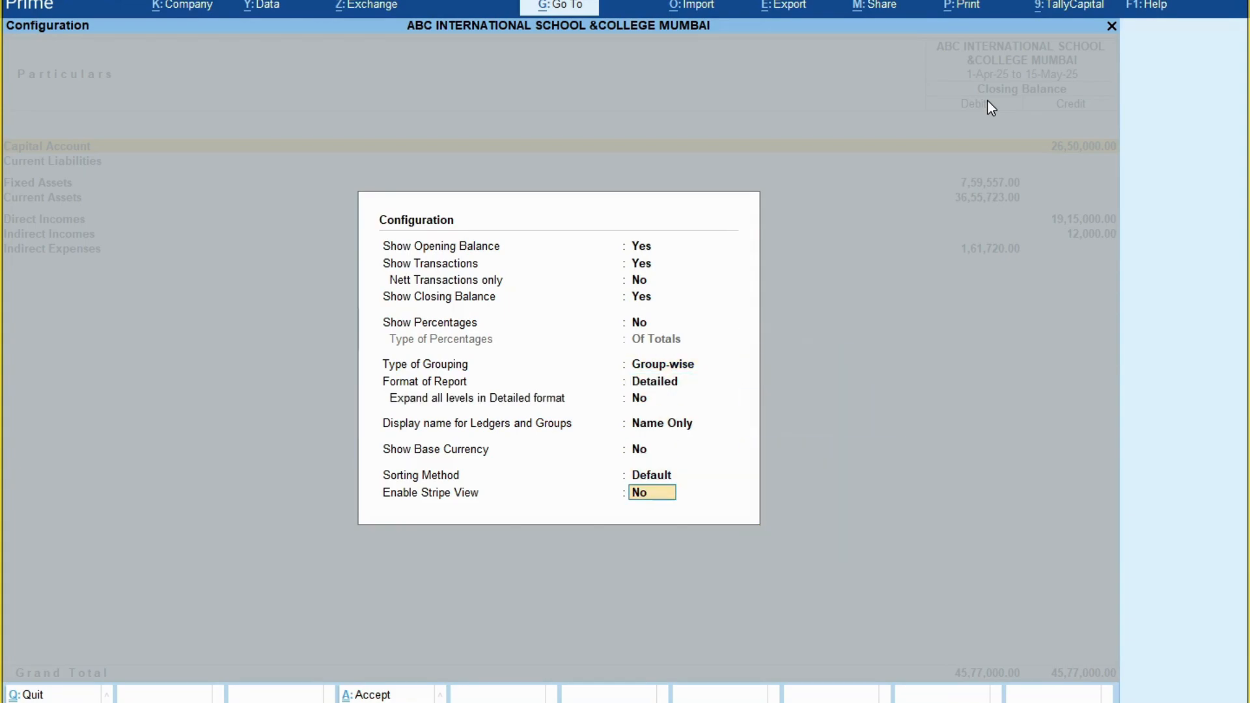
key(Return)
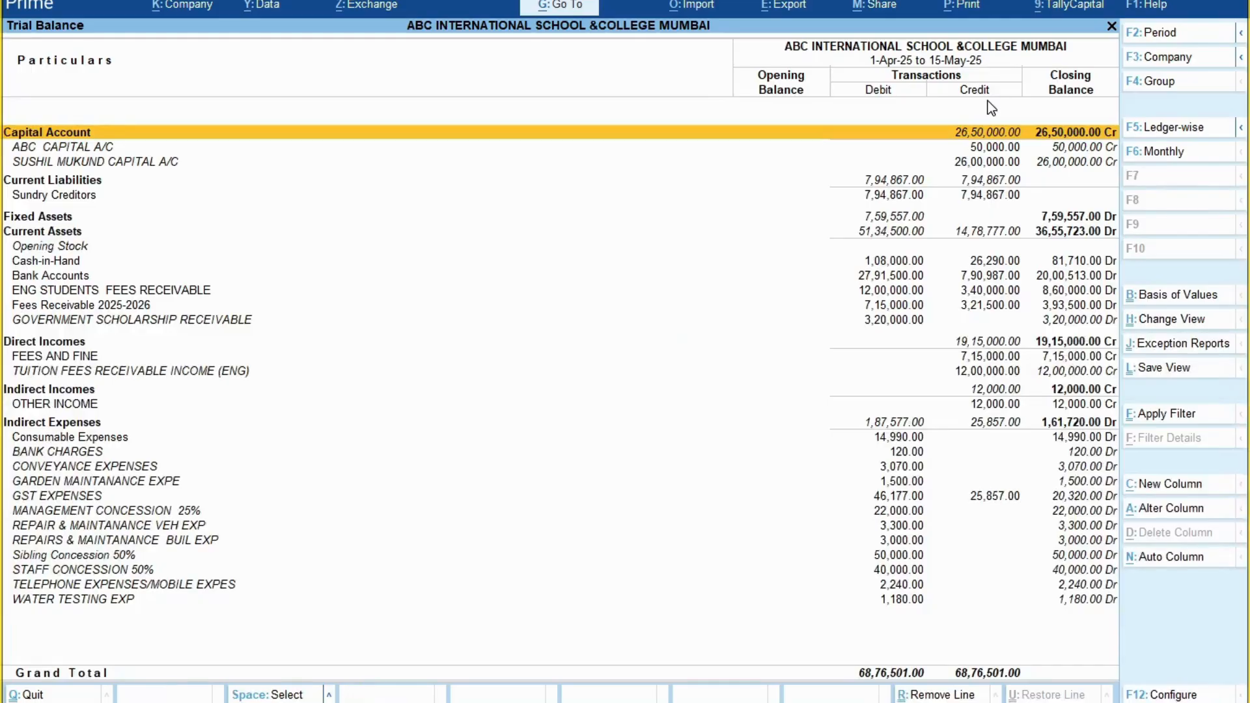
Go through the detailed Trial Balance rows and briefly open the GOVERNMENT SCHOLARSHIP RECEIVABLE ledger.
key(Down)
key(Down)
key(Down)
key(Down)
key(Down)
key(Down)
key(Down)
key(Down)
key(Down)
key(Down)
key(Down)
key(Down)
key(Down)
key(Down)
key(Down)
key(Up)
key(Up)
key(Up)
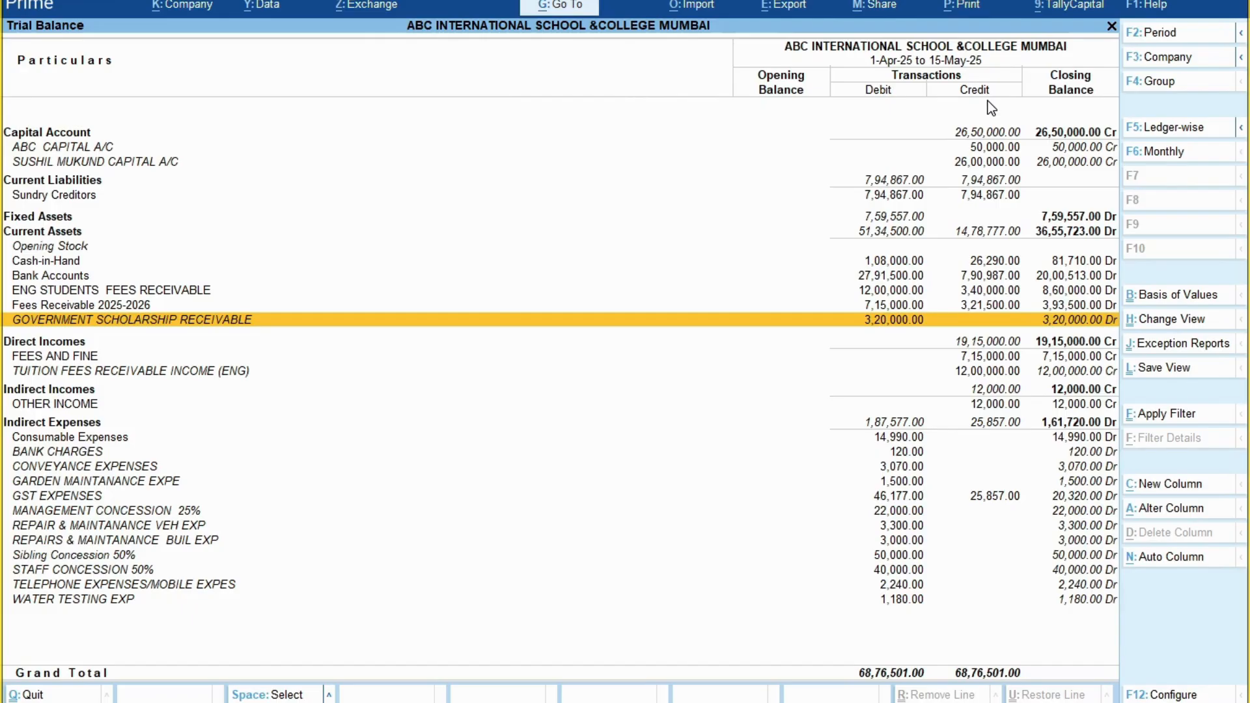
key(Return)
key(Escape)
Expand the ENG STUDENTS FEES RECEIVABLE group and its SC CATEGORY subgroup to list the individual students.
key(Up)
key(Up)
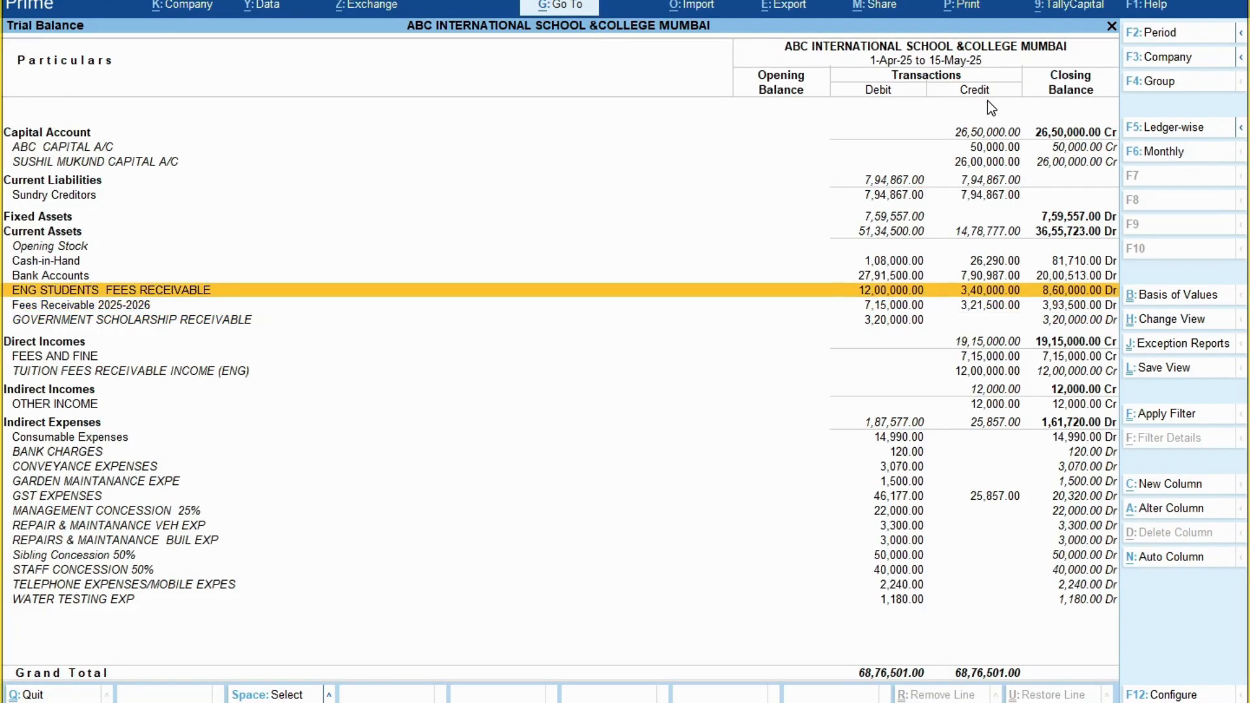
key(shift+Return)
key(Down)
key(Down)
key(Down)
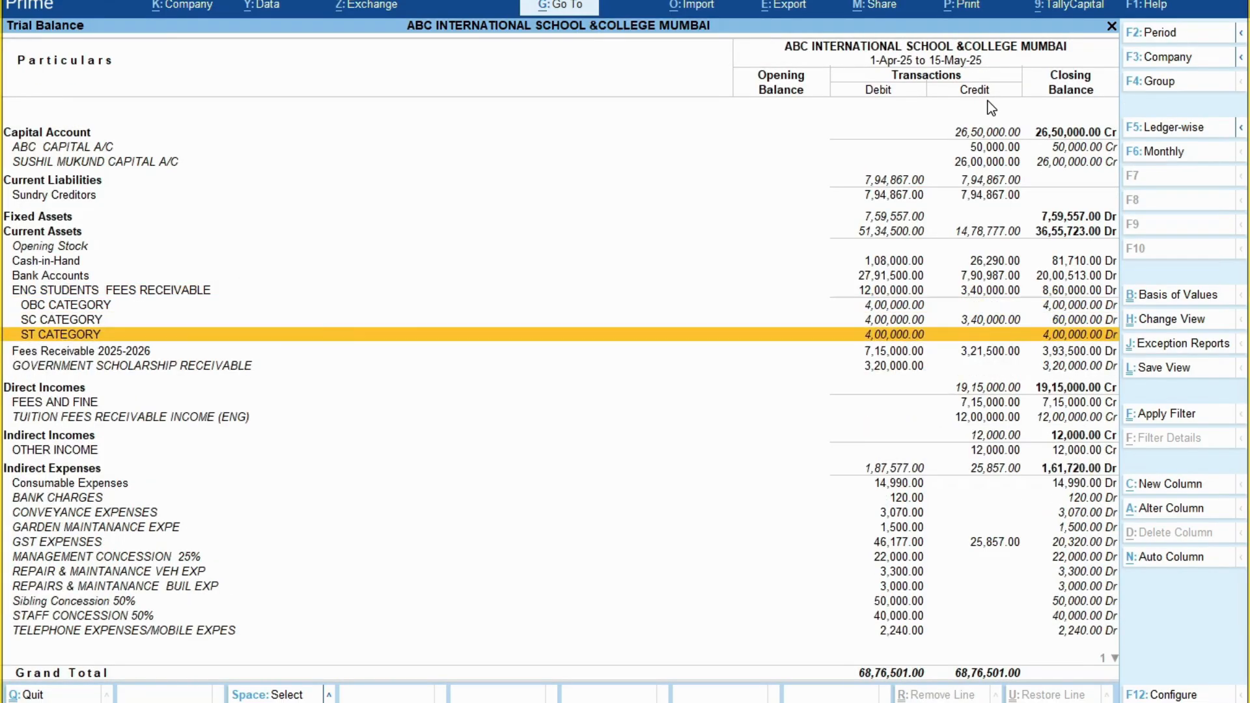
key(Up)
key(shift+Return)
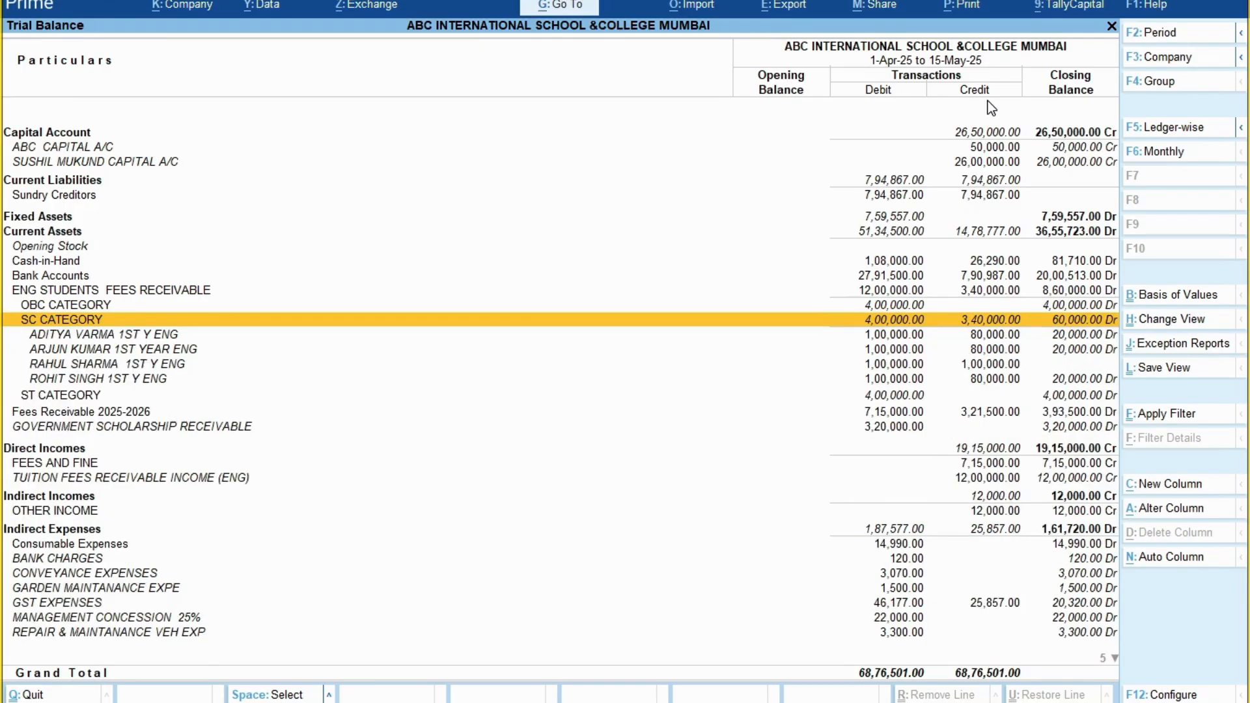
Examine the SC students' debit, credit and closing balances and compare them with the outstanding balances on the presentation slide.
key(Down)
key(Down)
key(Down)
key(Down)
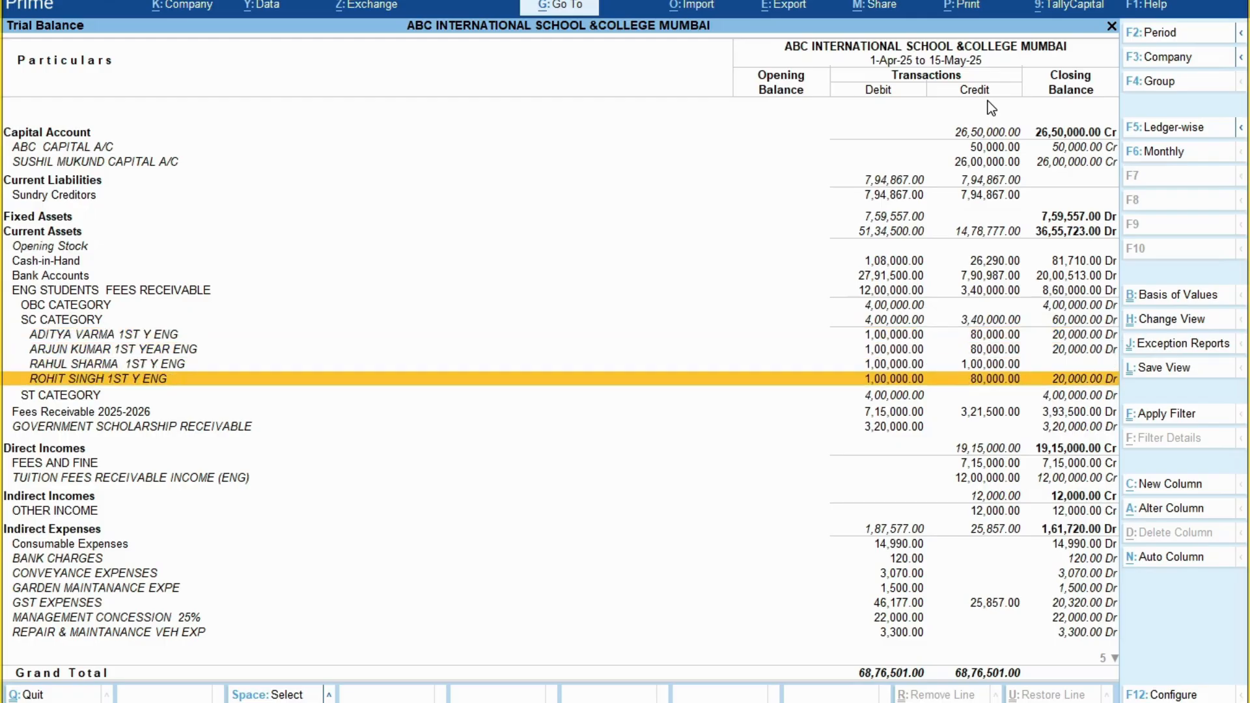
click(970, 363)
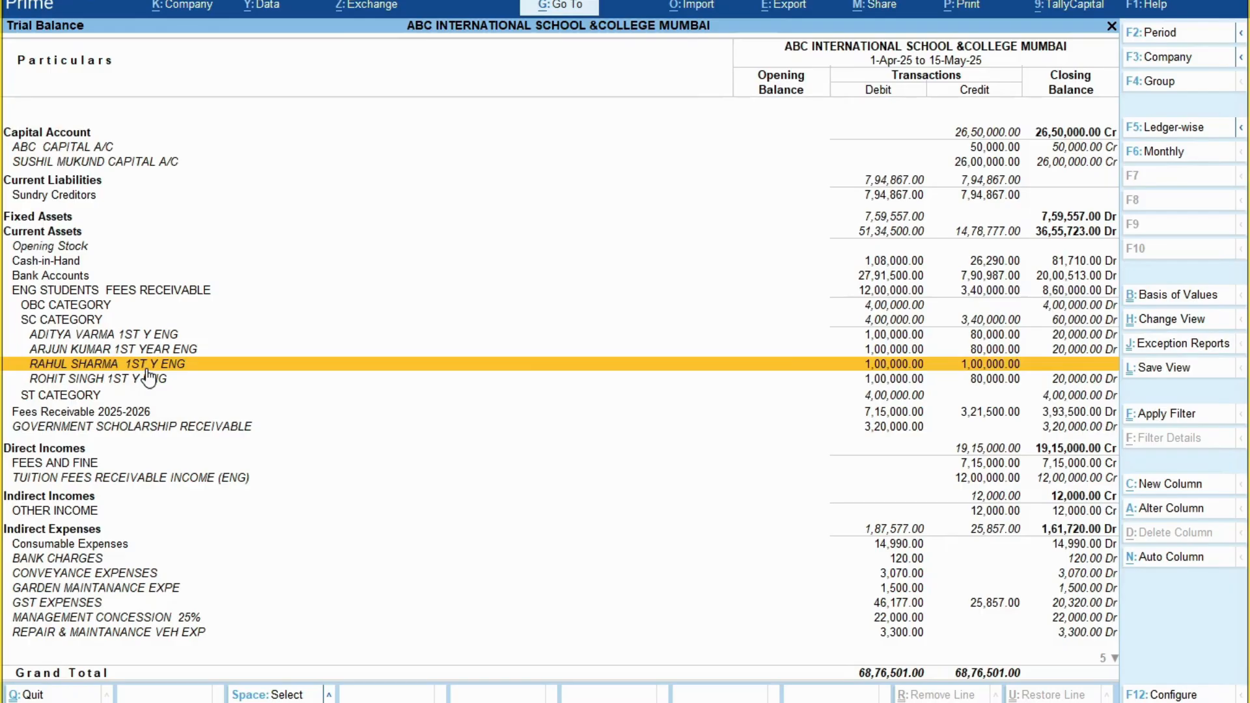
key(alt+Tab)
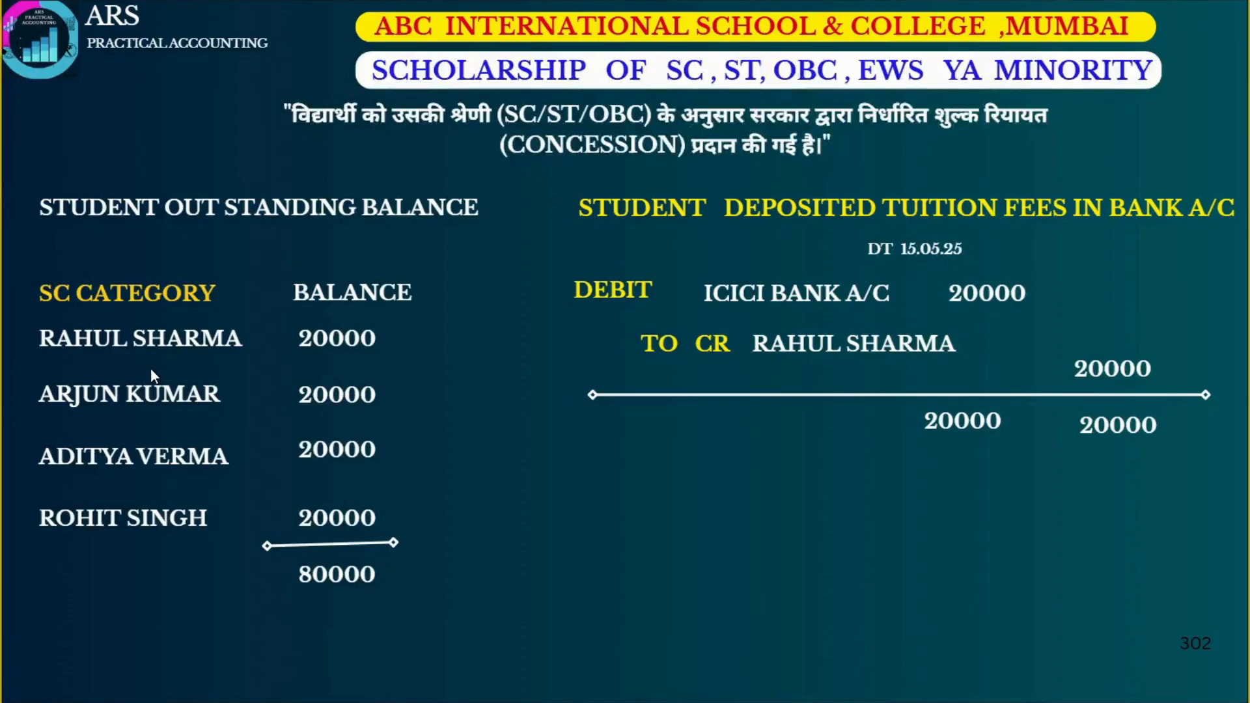
key(alt+Tab)
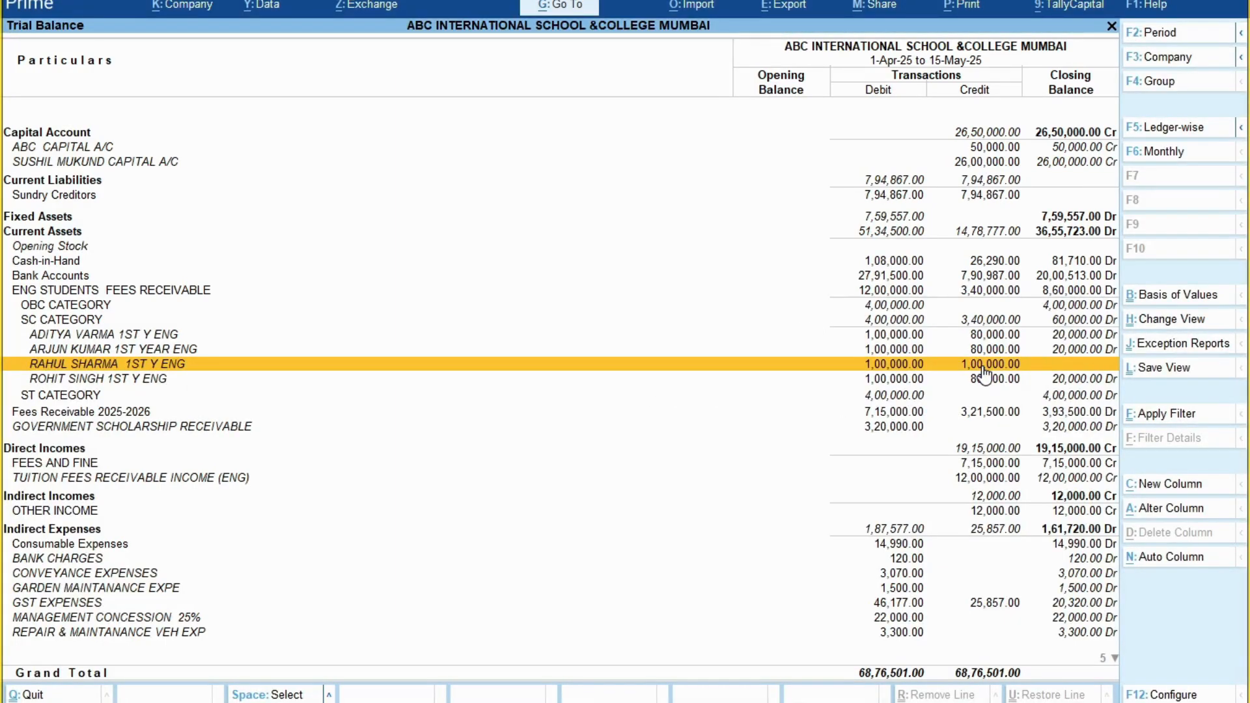
Review the May ledger vouchers of the SC student who paid into the ICICI bank, and return to the Trial Balance.
click(1074, 366)
key(Up)
key(Return)
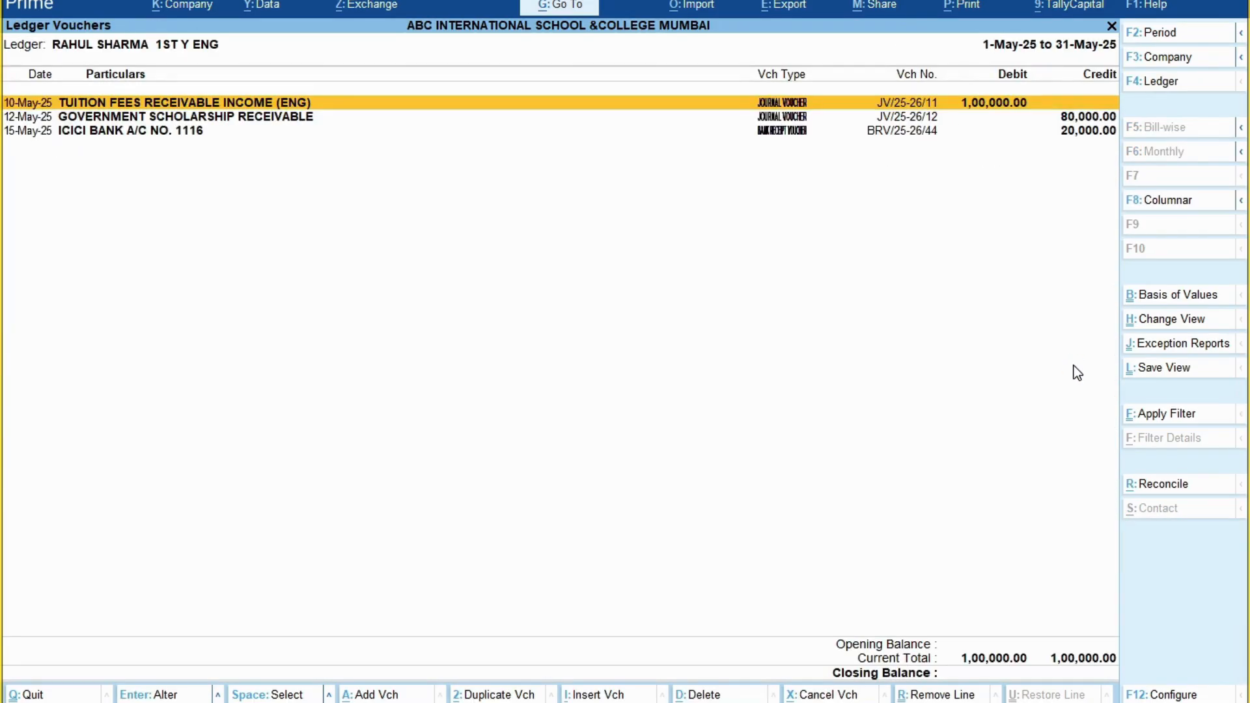
key(Escape)
key(Escape)
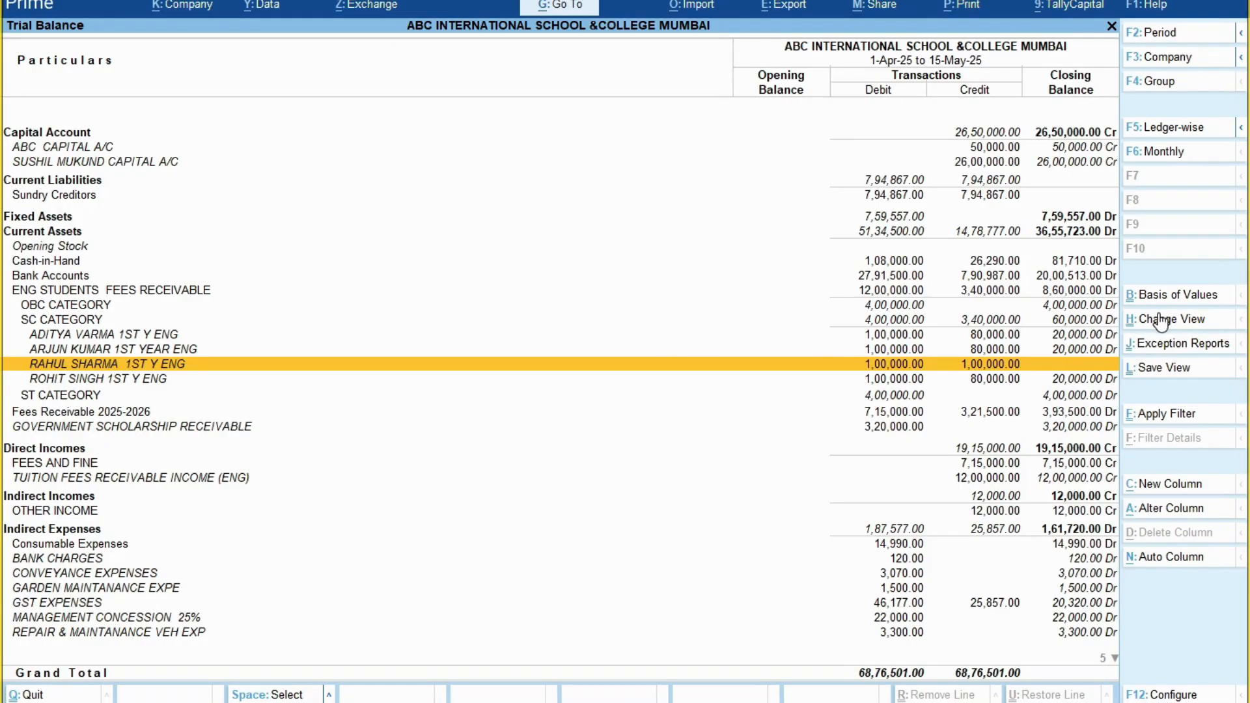
Leave the Trial Balance, advance the presentation to the 16.05.25 deposit entry, and bring up a new bank receipt voucher.
key(Escape)
key(Escape)
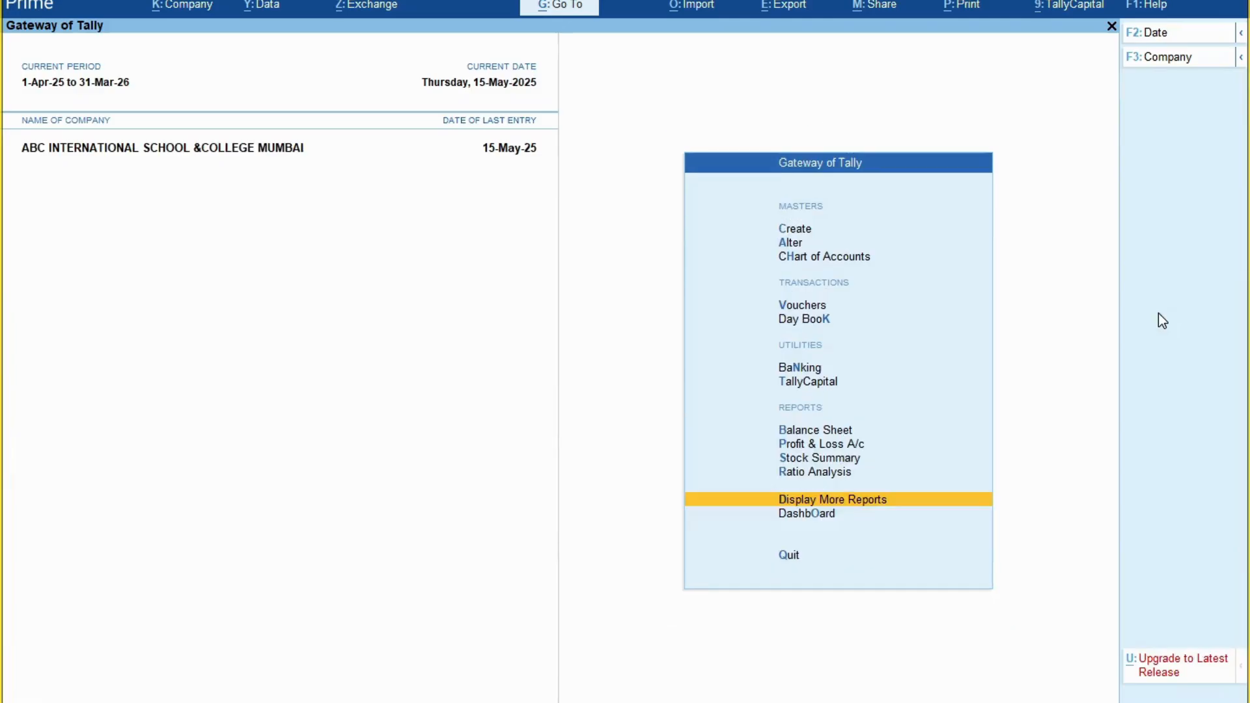
key(Up)
key(Up)
key(Up)
key(Up)
key(Up)
key(Up)
key(Up)
key(Up)
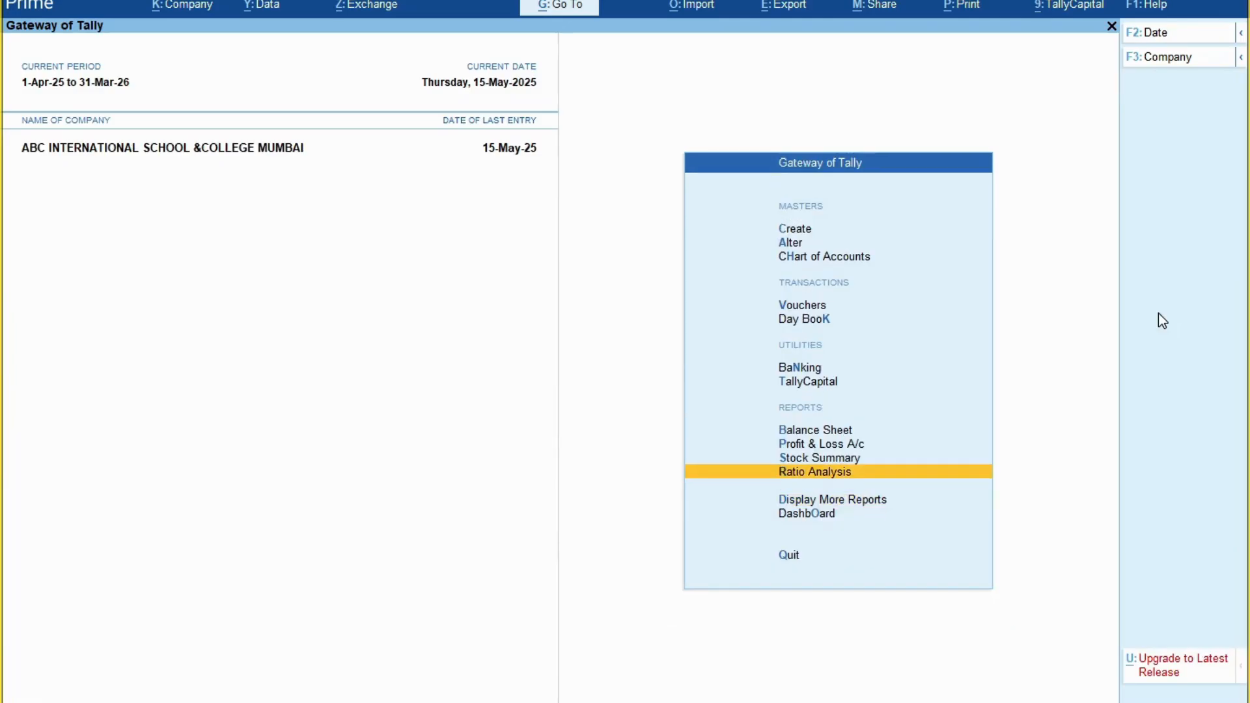
key(Return)
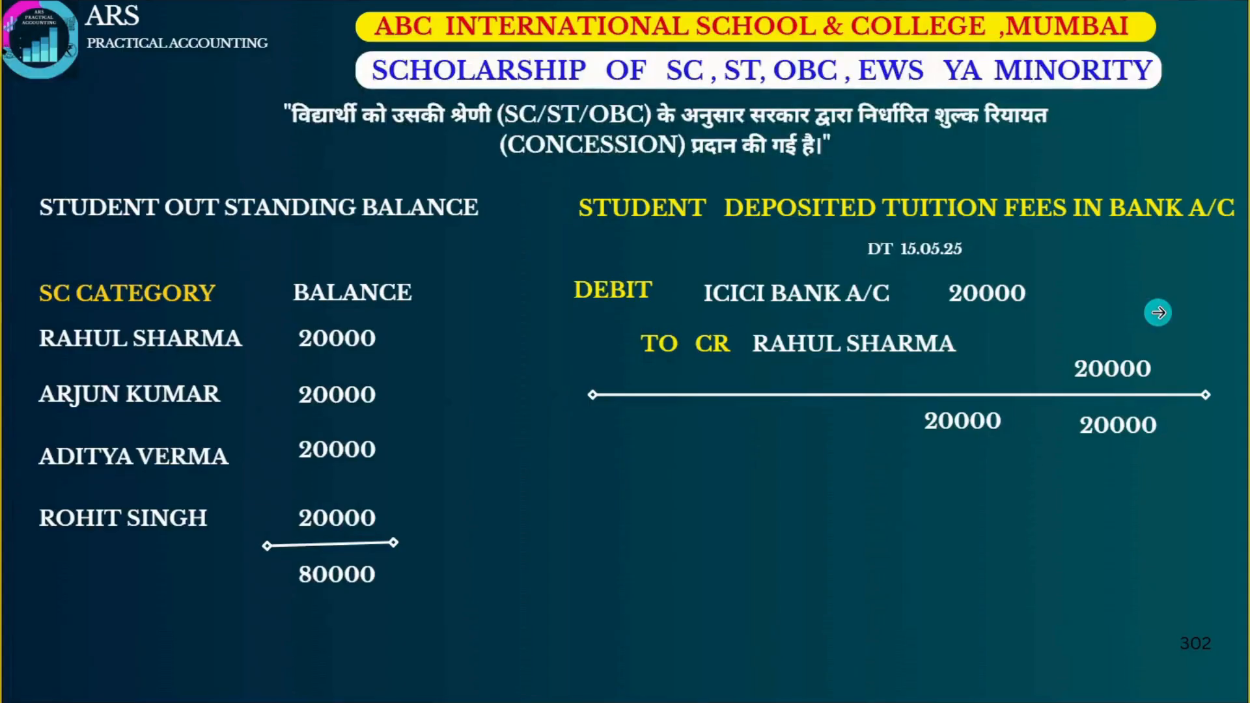
click(1157, 312)
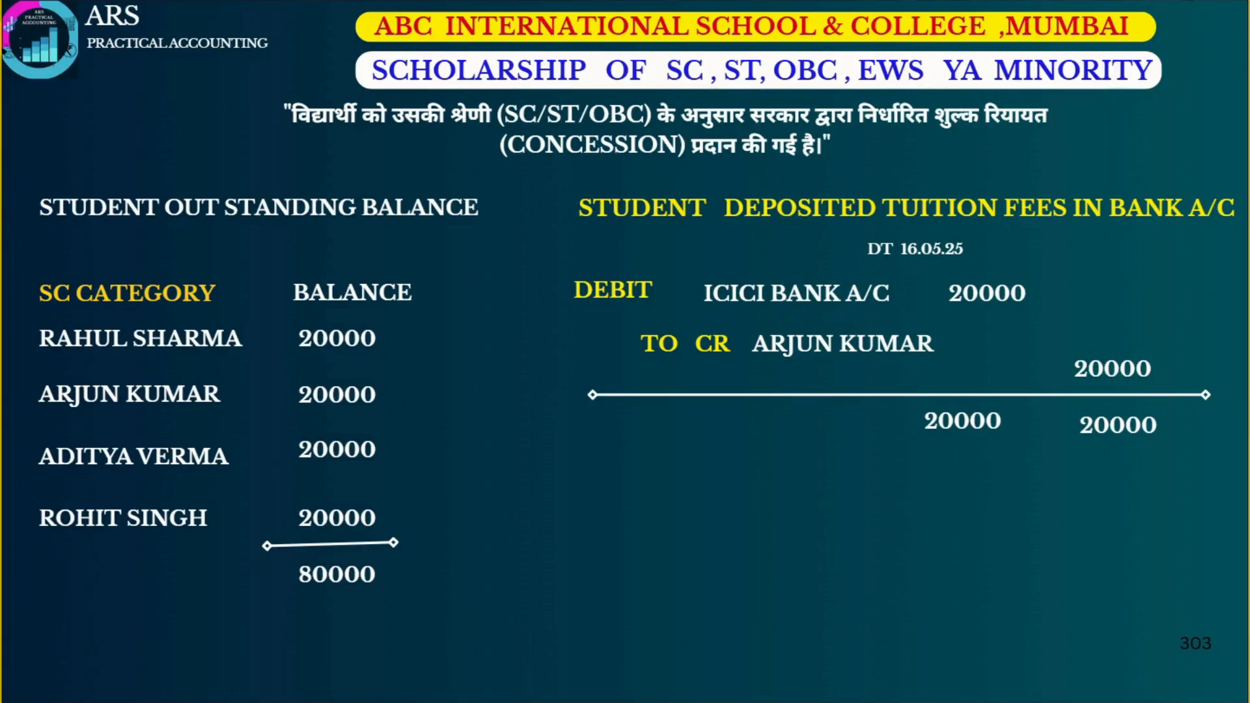
key(alt+Tab)
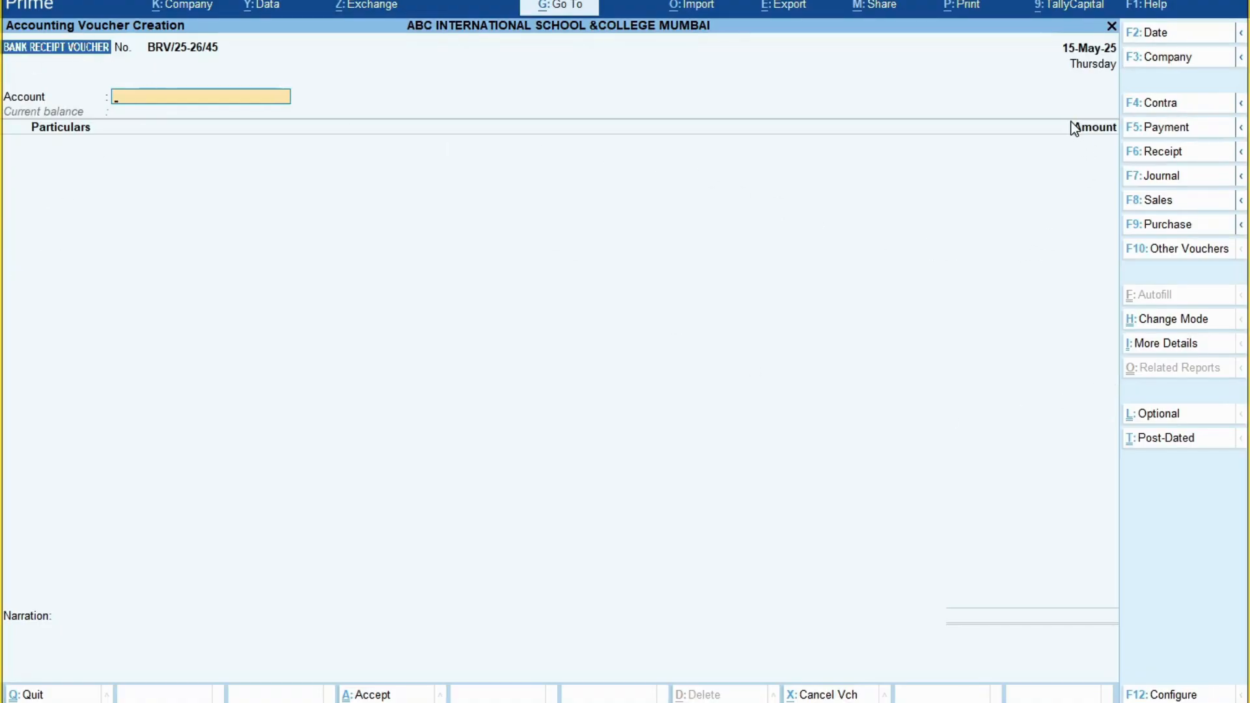
Date the bank receipt voucher 16.5.25 and choose the ICICI bank as the receiving account.
key(F2)
text(16)
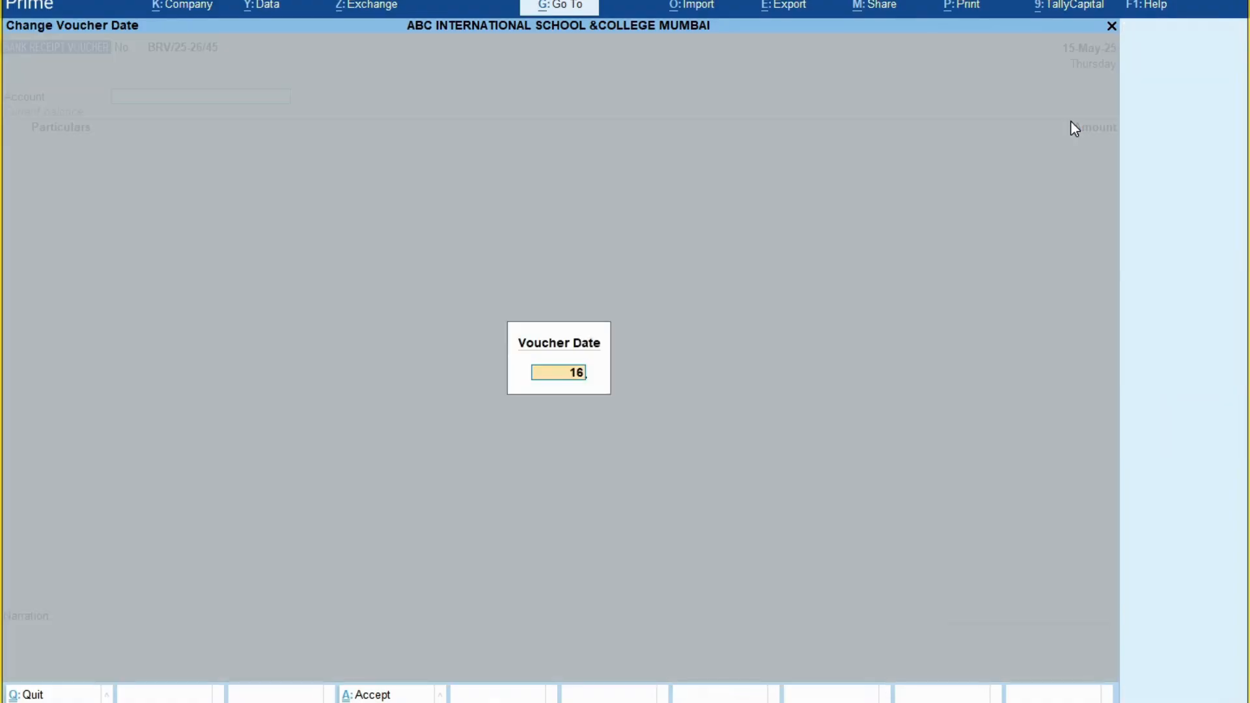
text(.5.25)
key(Return)
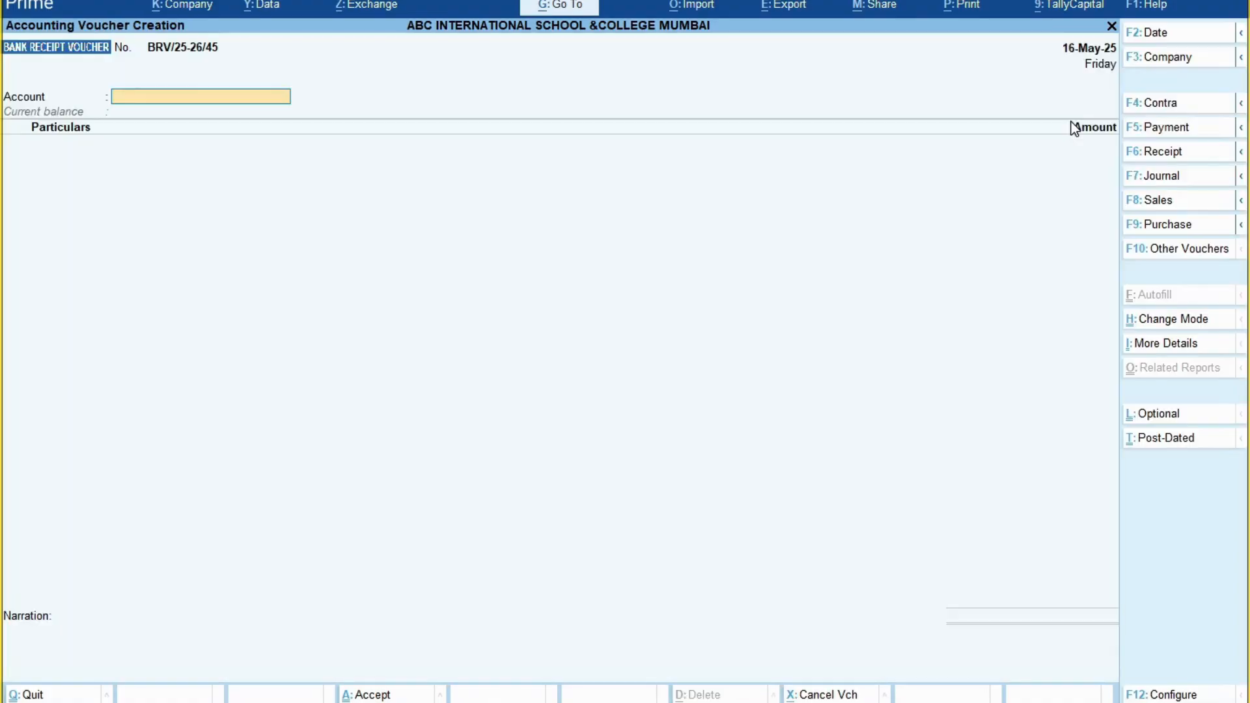
text(ici)
key(Return)
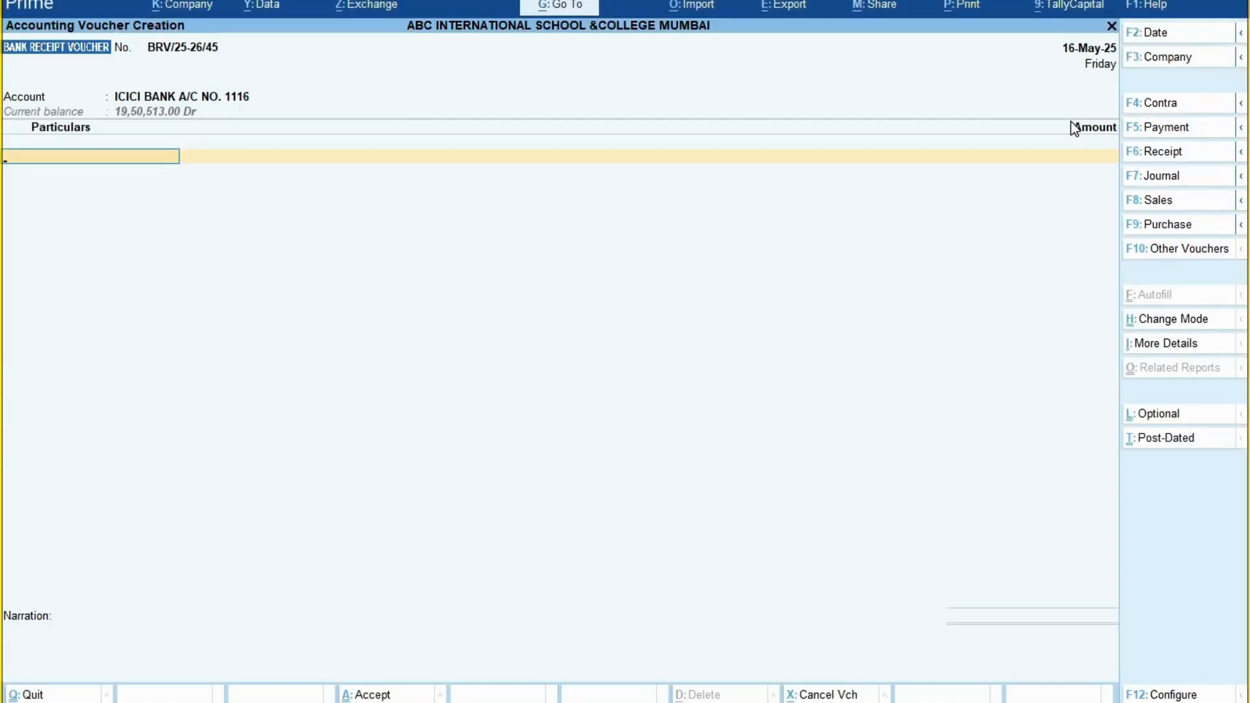
Credit the second SC student's 1st-year engineering ledger with 20000.
text(ARJUN)
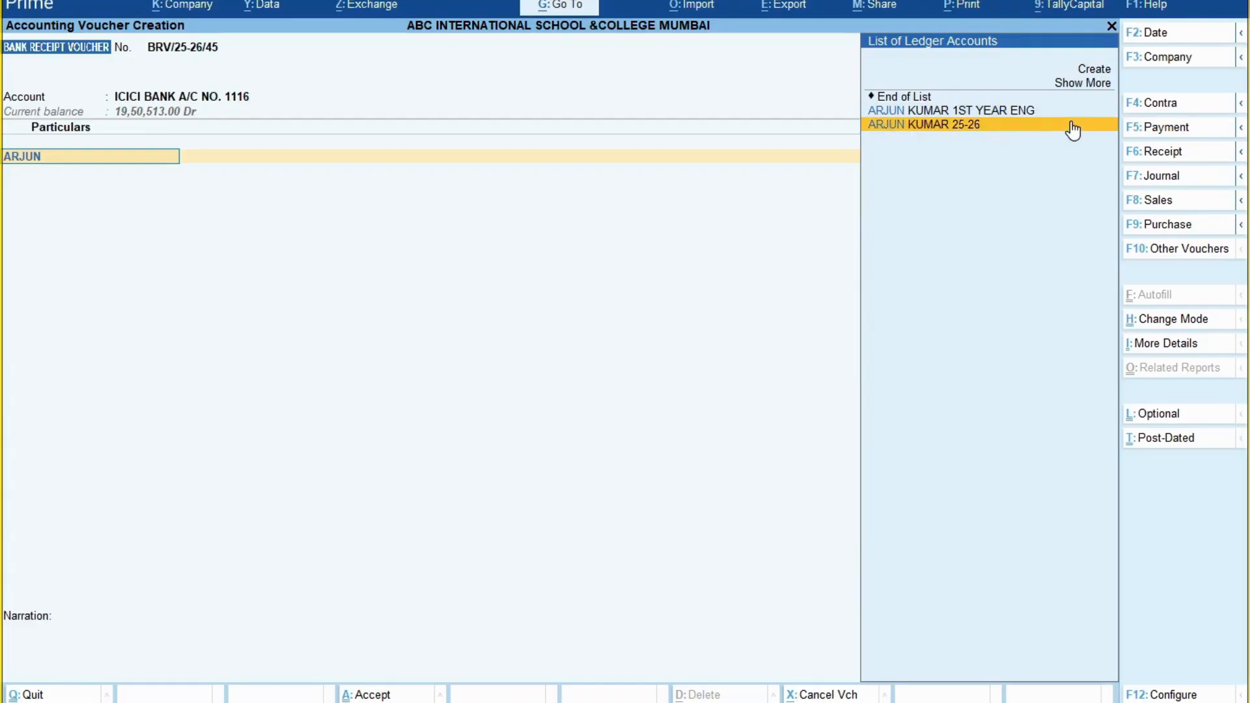
key(Up)
key(Return)
text(20000)
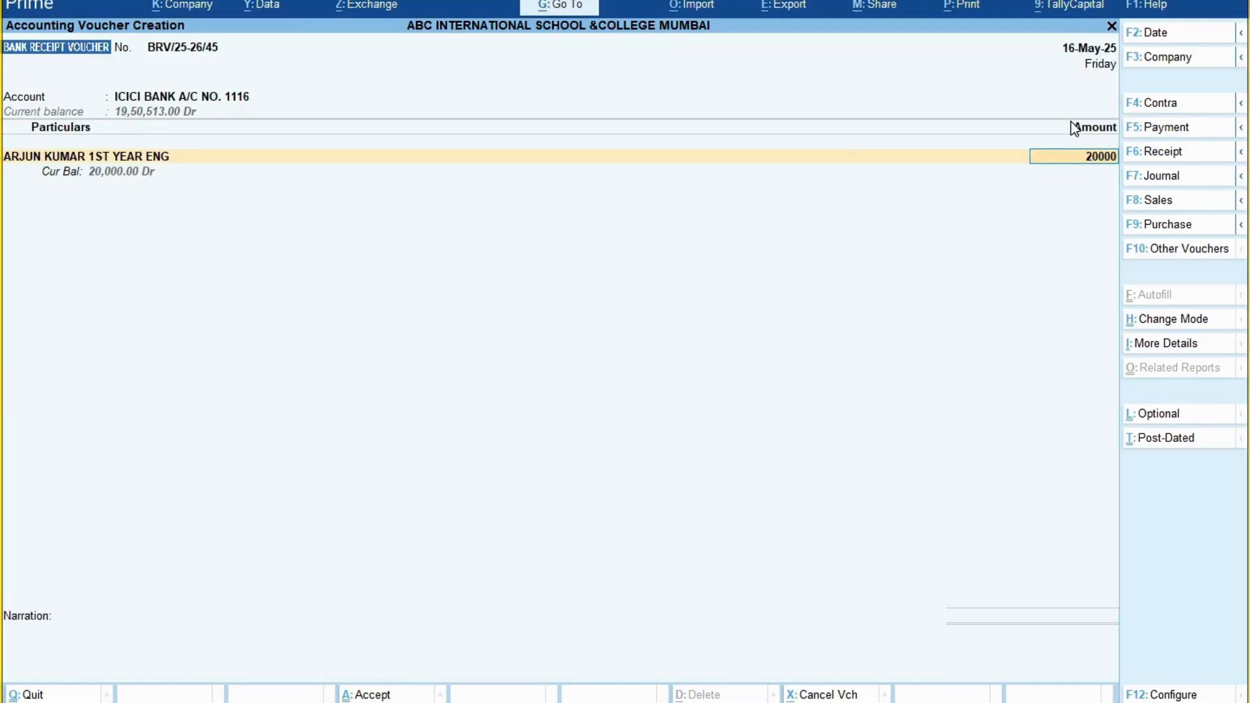
key(Return)
key(Return)
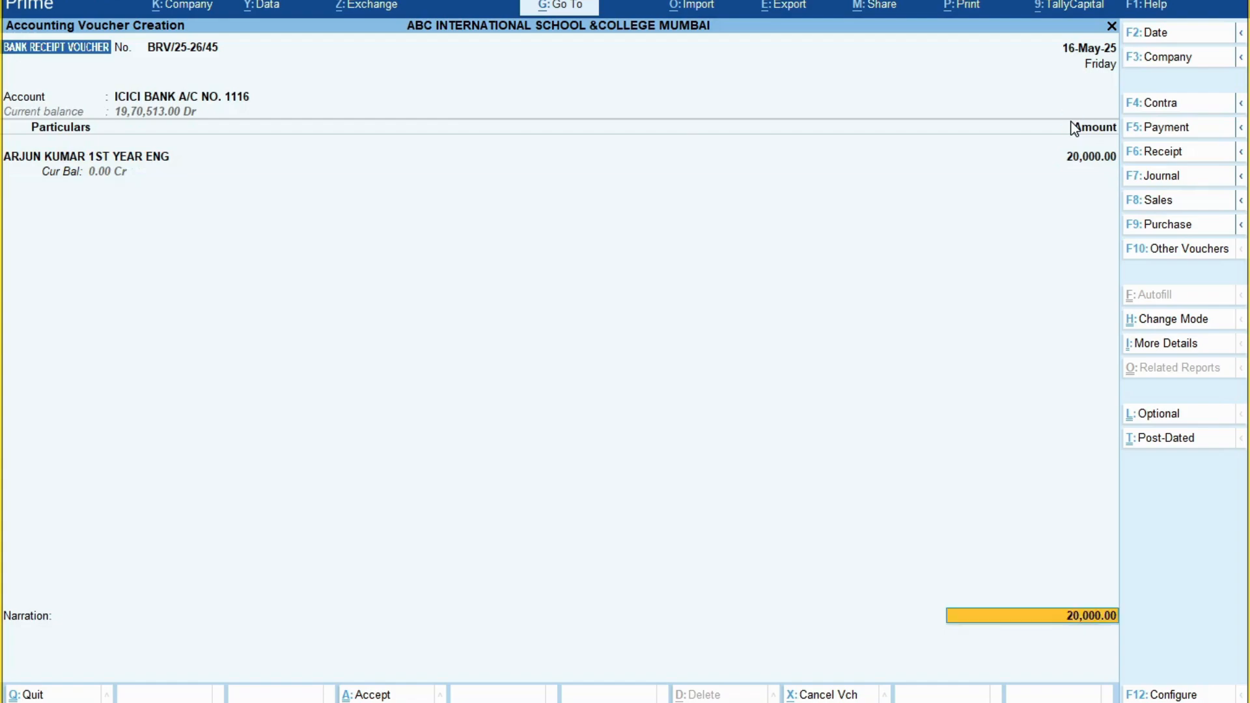
Keep Cheque/DD as the transaction type in the bank allocation and enter ICICI as the bank name.
key(Return)
key(Return)
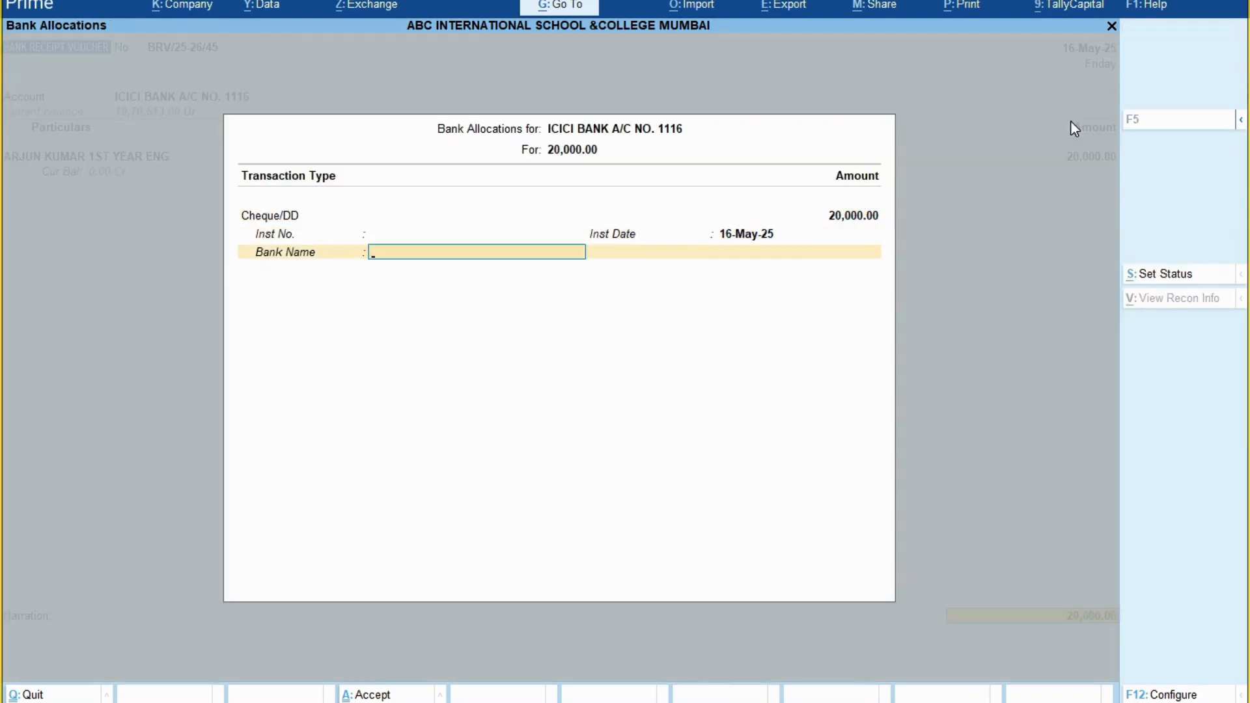
text(ICICI)
key(Return)
key(Return)
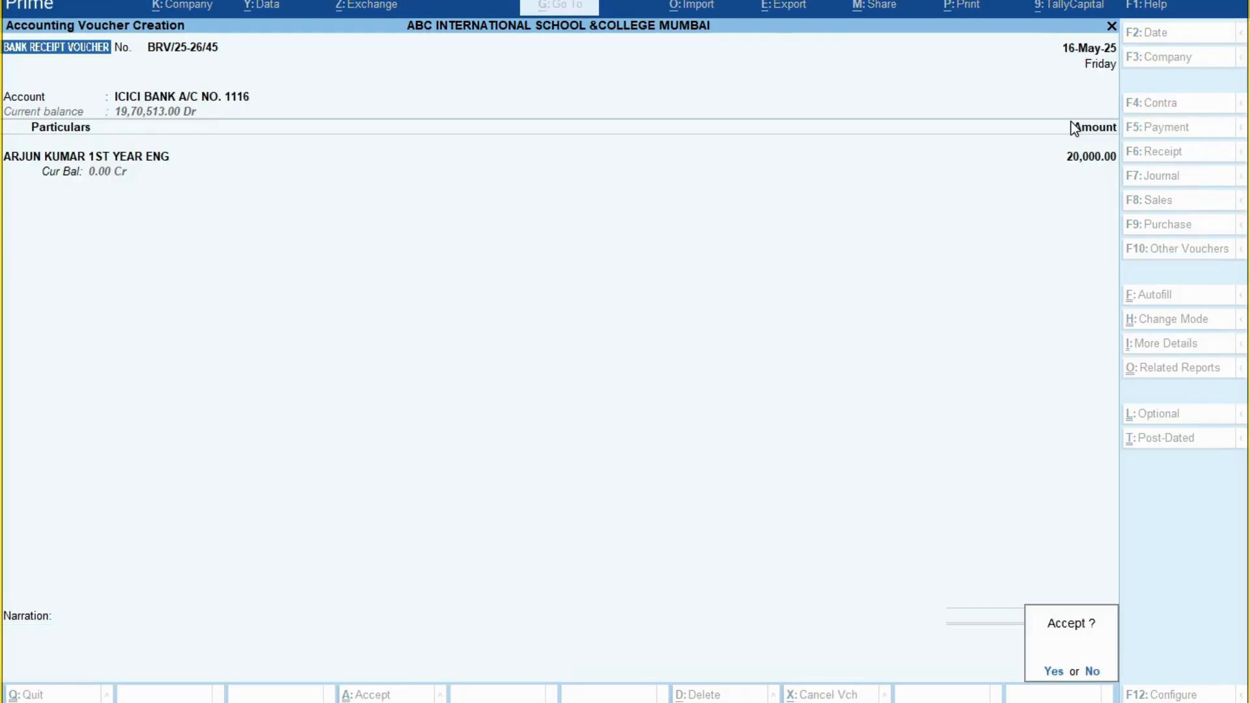
Enter the narration "BEING FESS DEPOSITED IN ICICI BANK DT 16.05.25" and save the second SC student's bank receipt voucher.
key(Escape)
text(BEI)
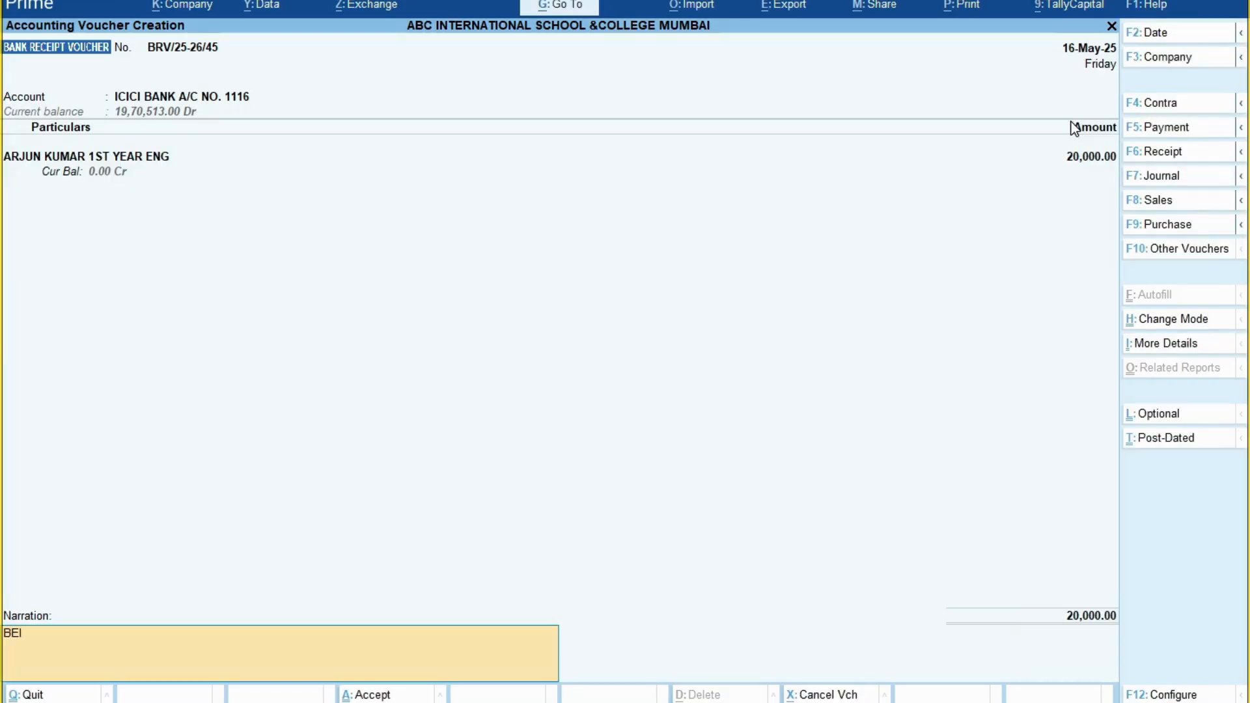
text(NG FESS DEPOSITE)
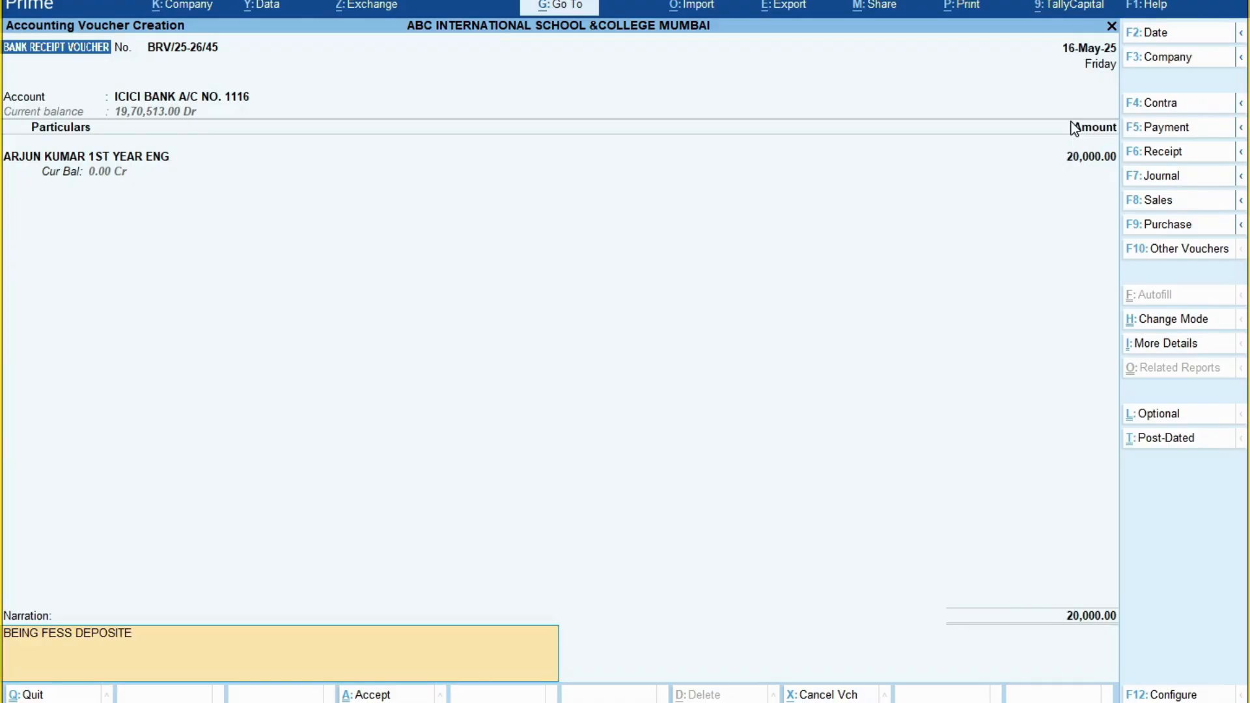
text(D IN ICICI BANK DT 16.05.)
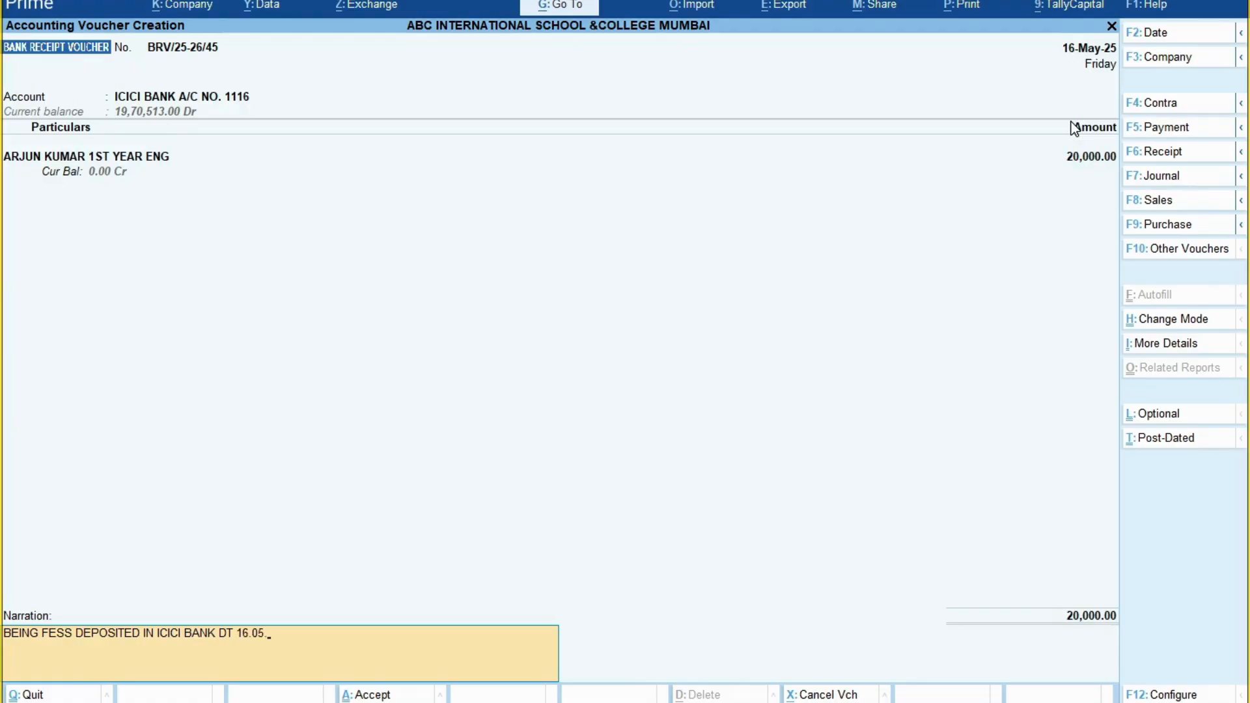
key(Return)
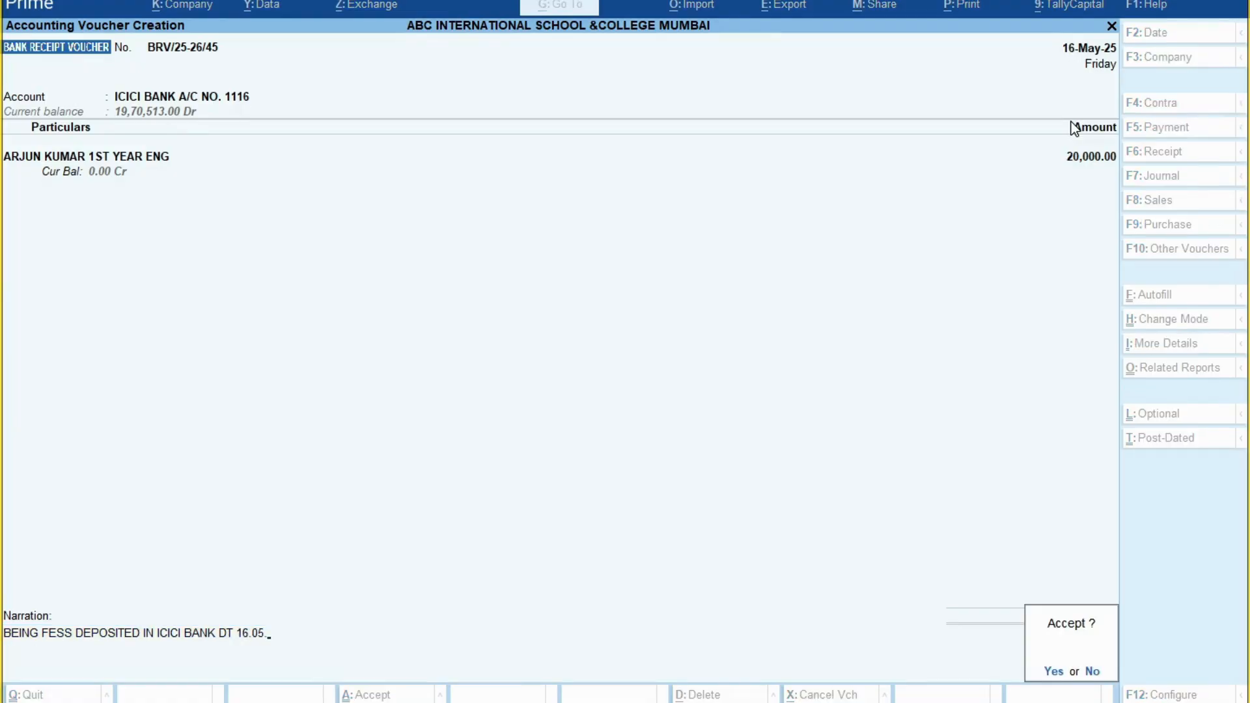
key(n)
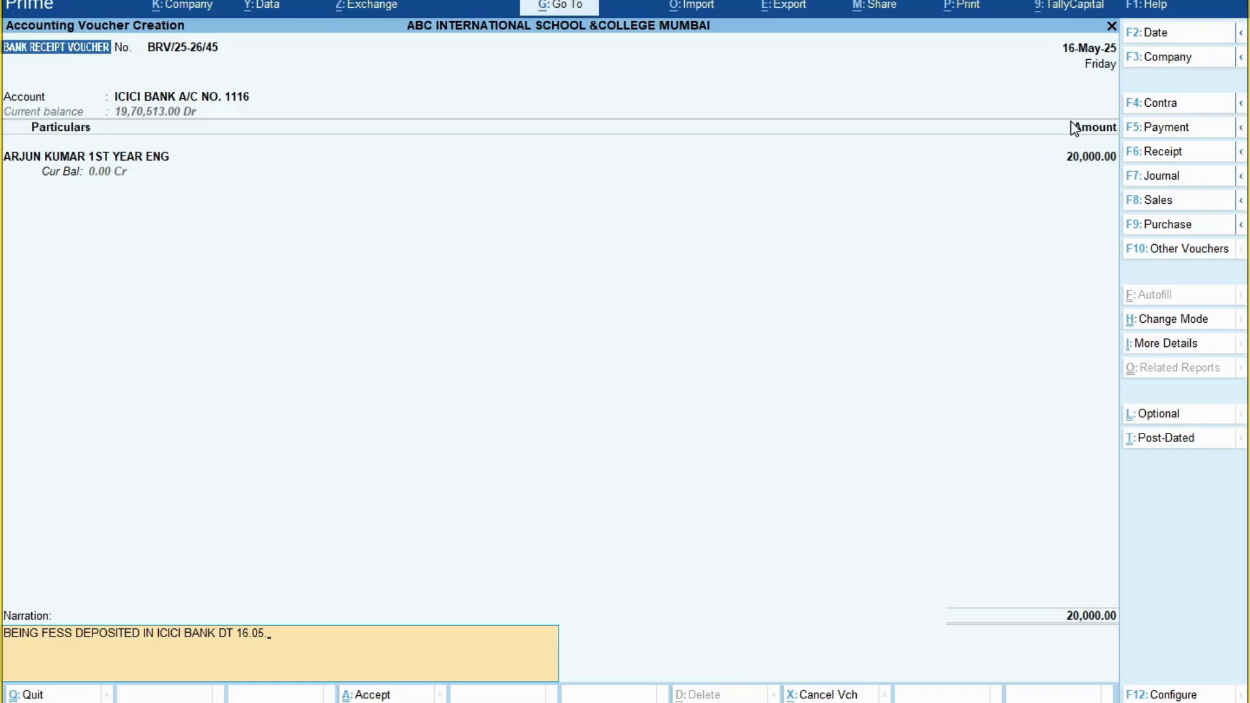
text(25)
key(Return)
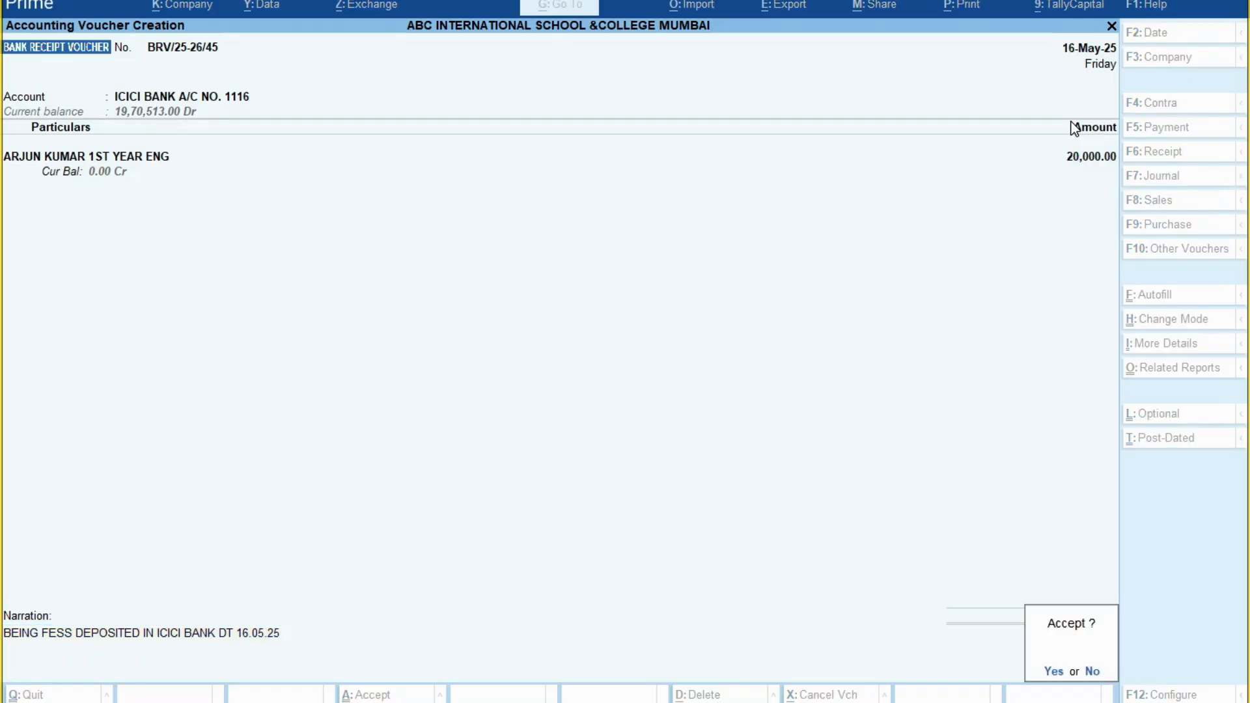
key(y)
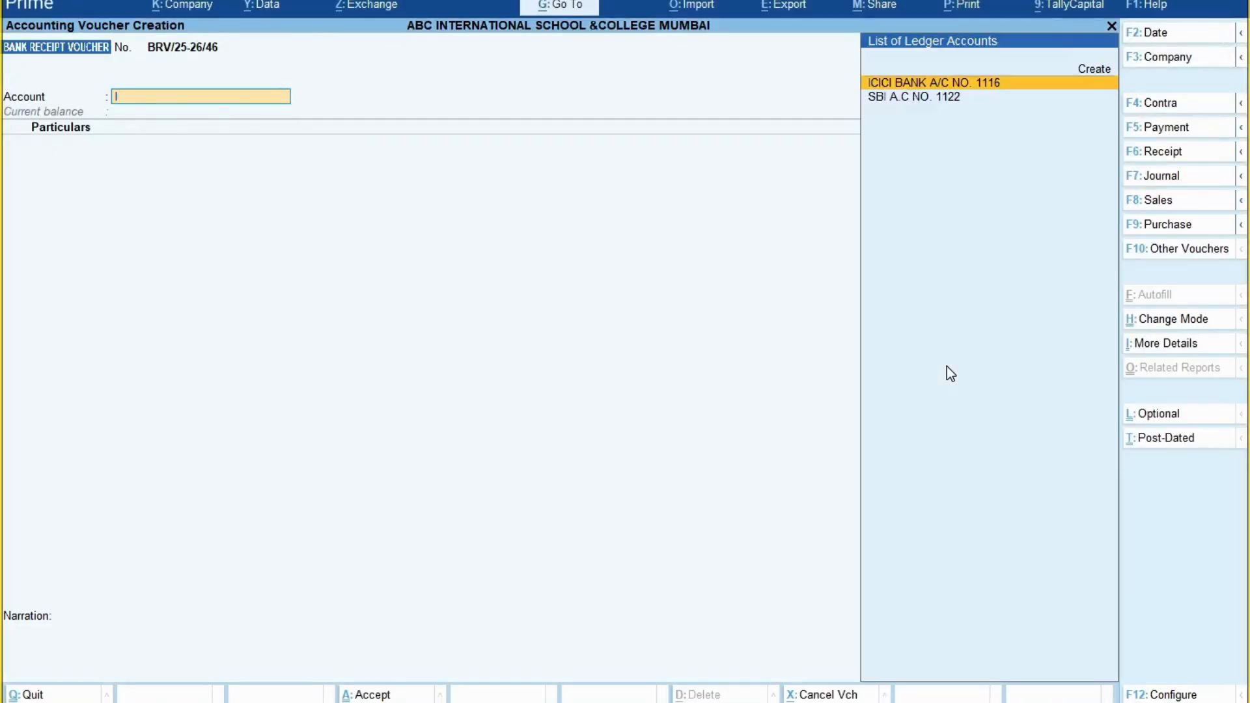
In a new bank receipt voucher, receive into the ICICI bank and credit the third SC student's 1st-year engineering ledger with 20,000.
text(ici)
key(Return)
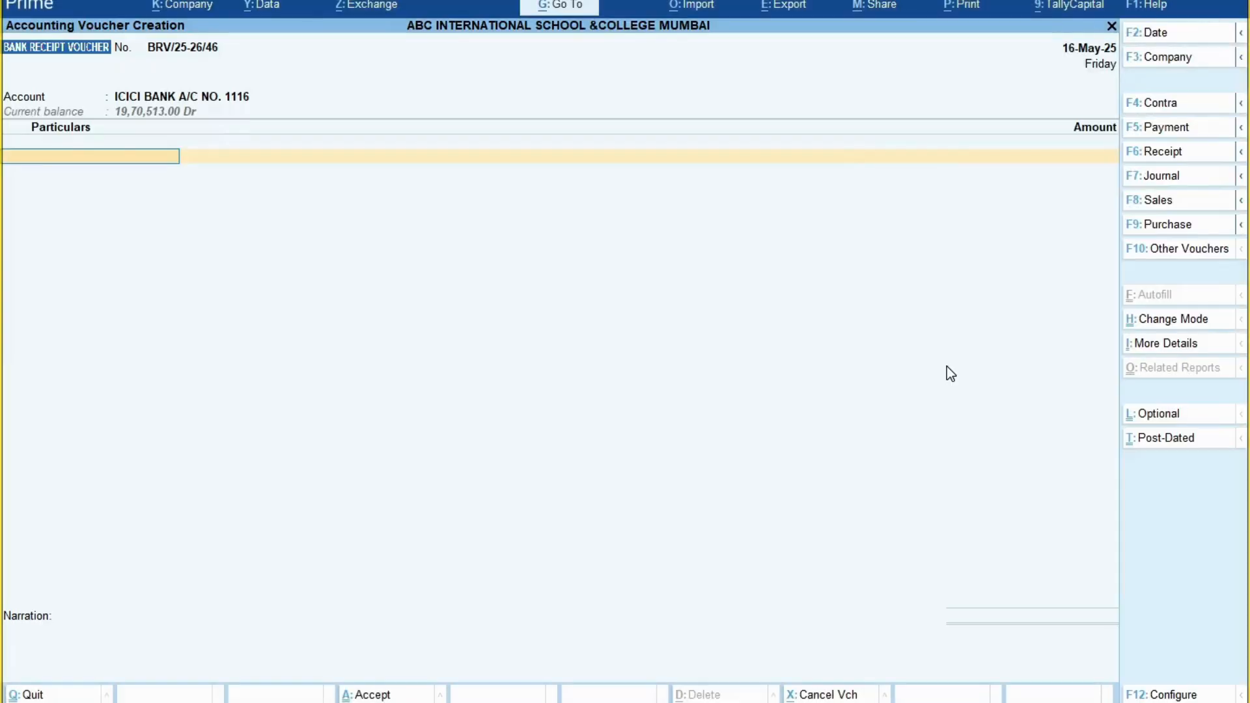
text(A)
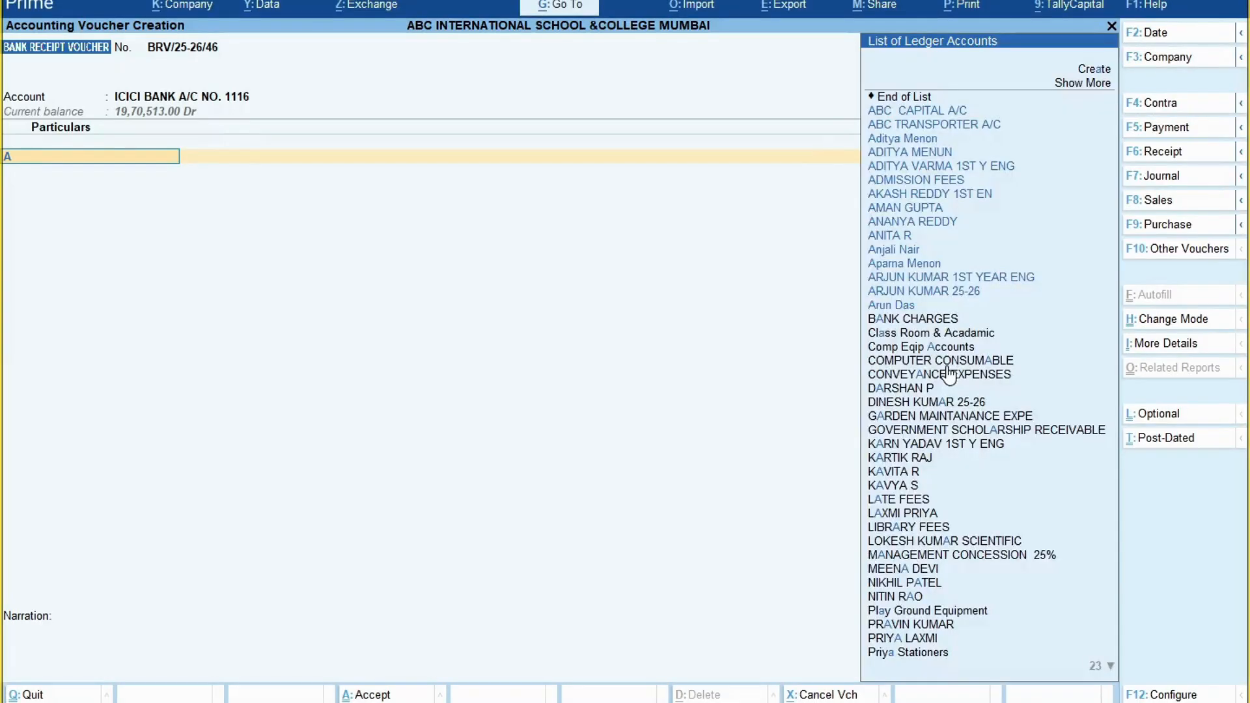
text(DITY)
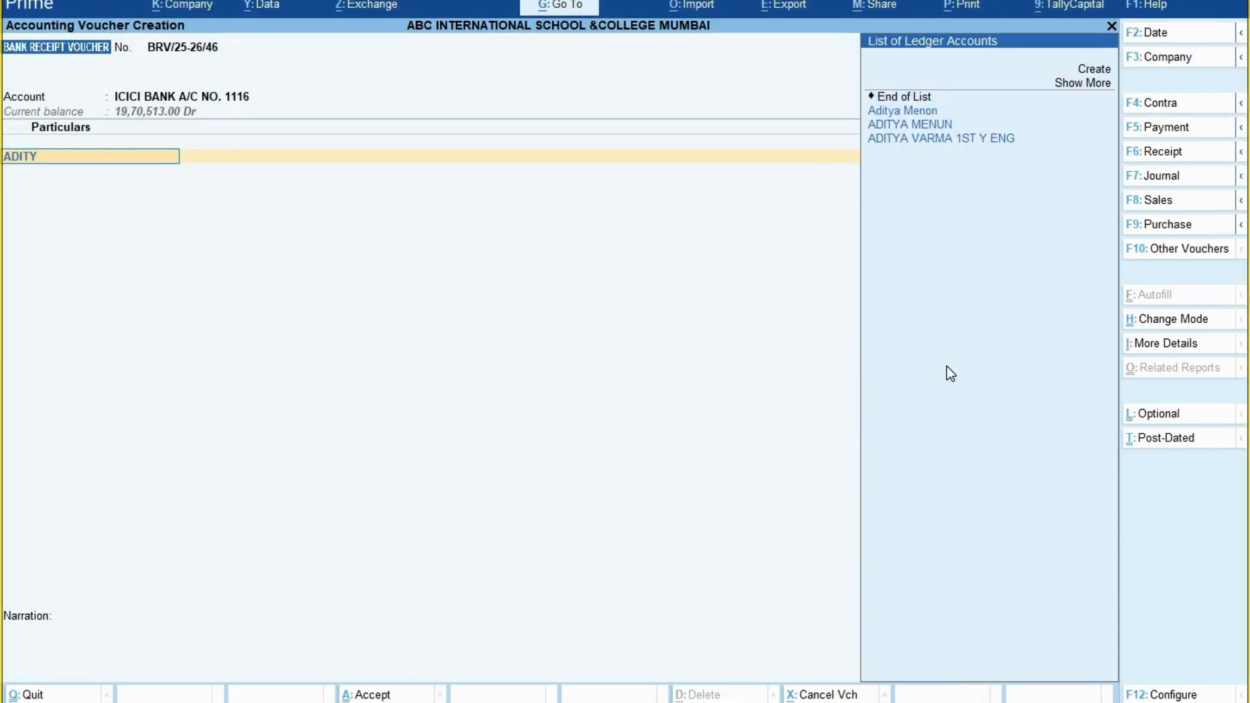
key(Down)
key(Down)
key(Down)
key(Return)
text(2)
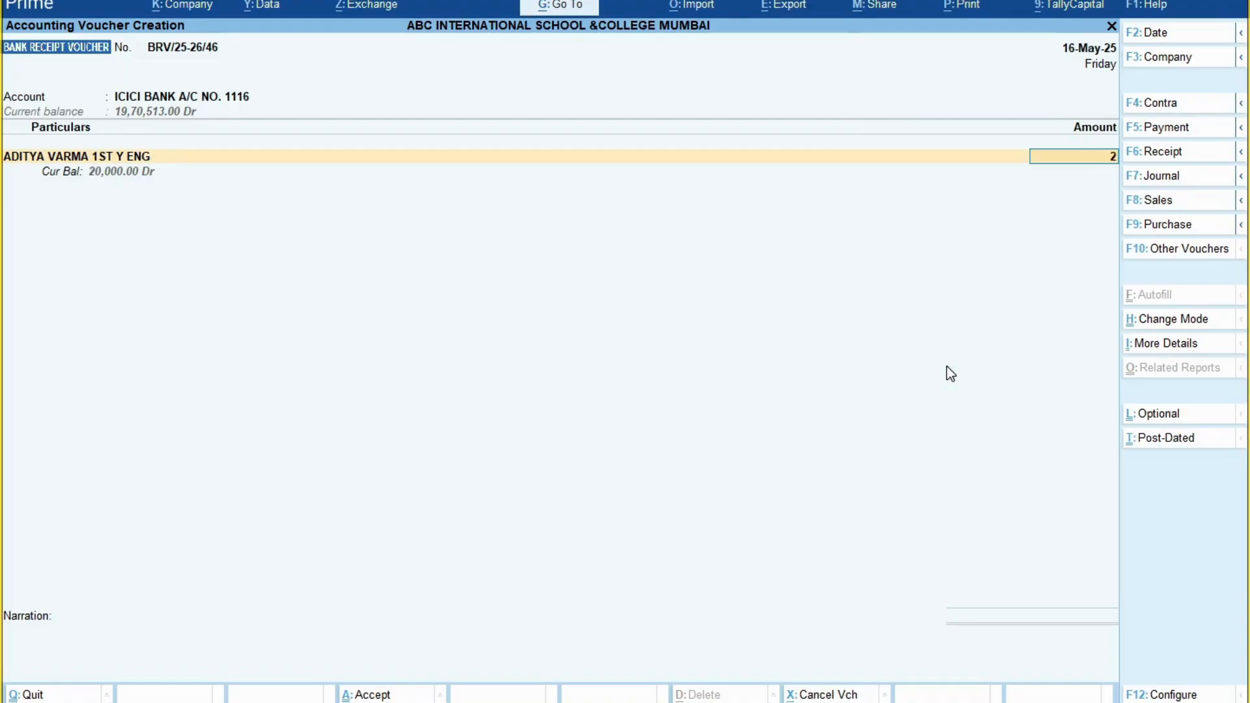
text(0,000)
key(Return)
key(Return)
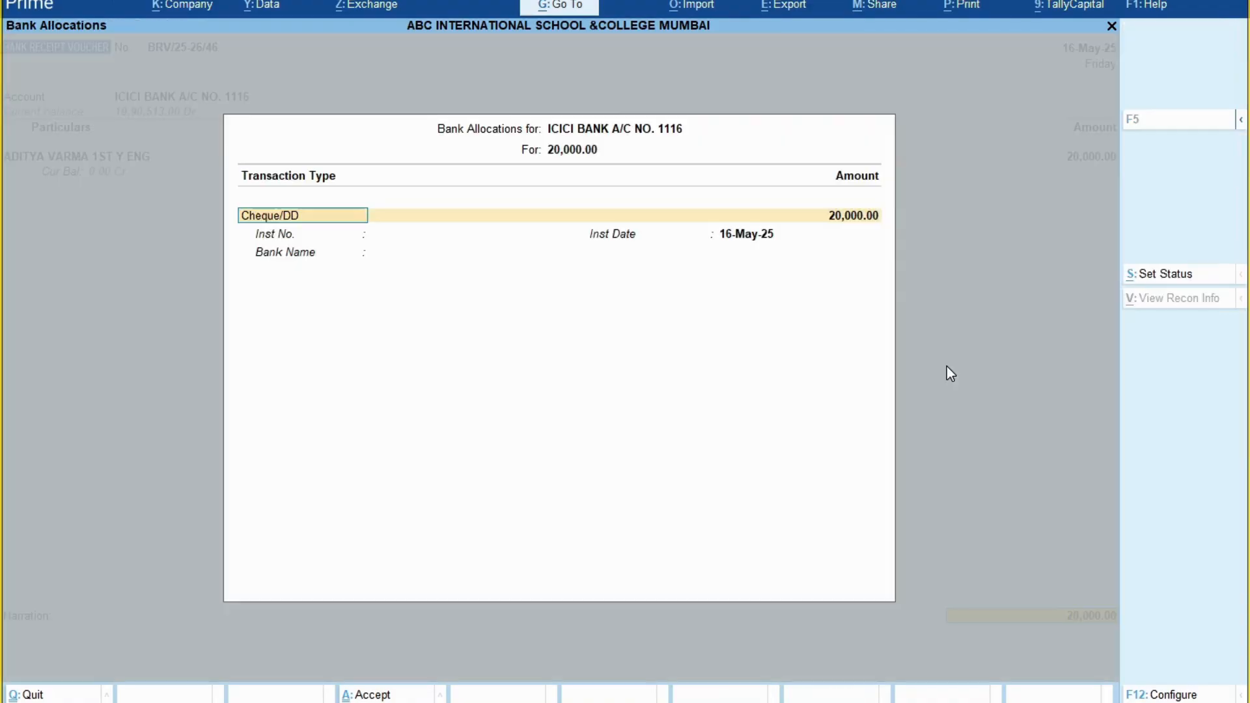
Keep Cheque/DD as the transaction type for the third student's bank allocation and enter ICICI as the bank name.
key(Return)
key(Return)
key(Return)
key(Return)
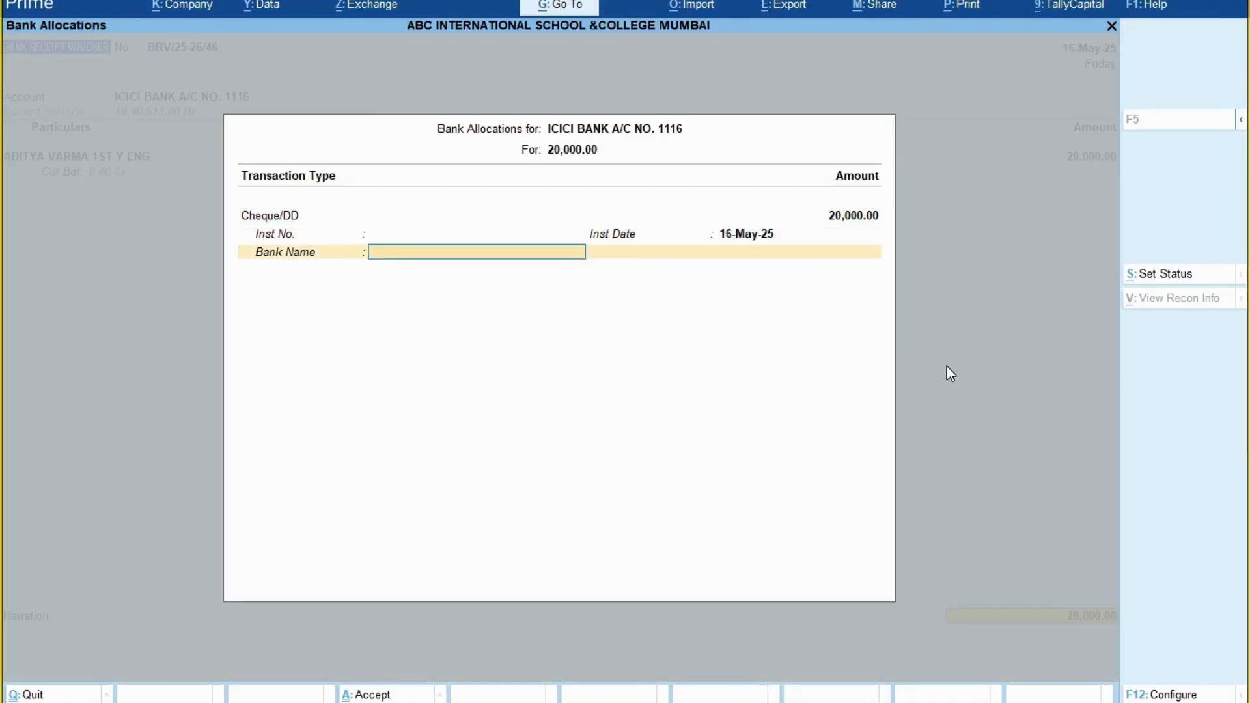
text(ICICI)
key(Return)
key(Return)
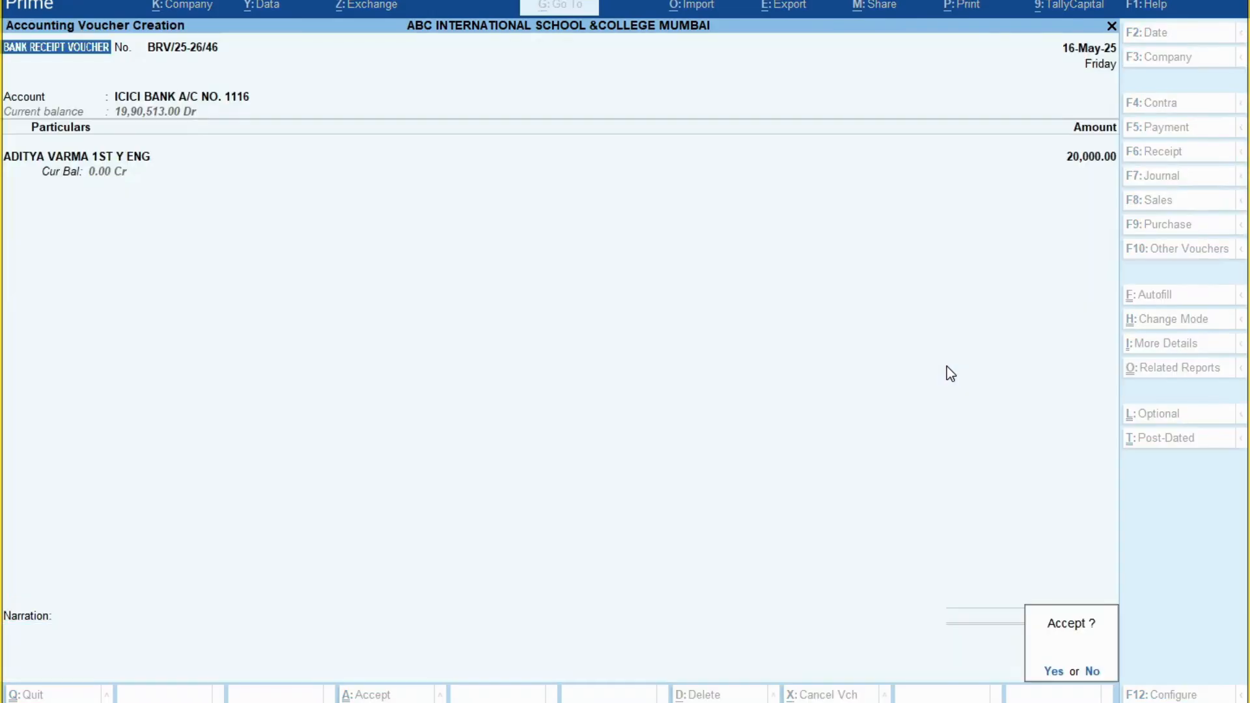
Enter the narration "BEING FEES DEPOSITED IN BANK DT 16.5.25" and save the third SC student's bank receipt voucher.
key(Escape)
text(BEING)
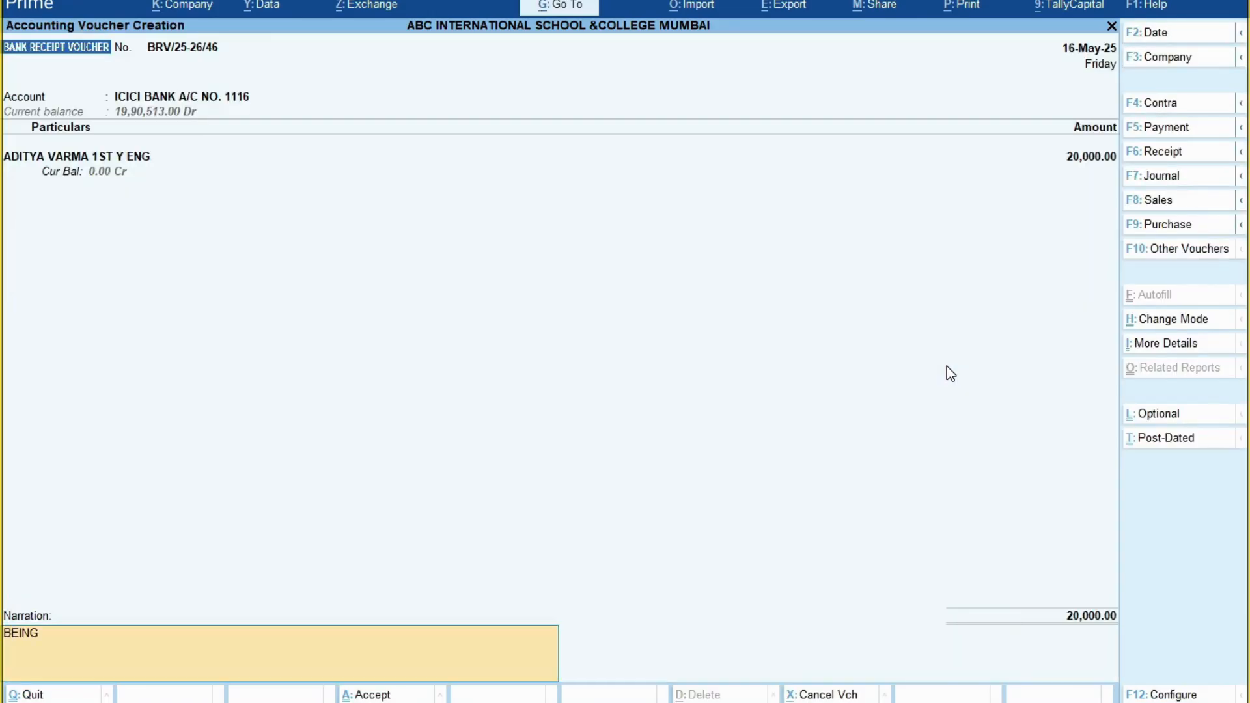
text( FEES DEPOSITE)
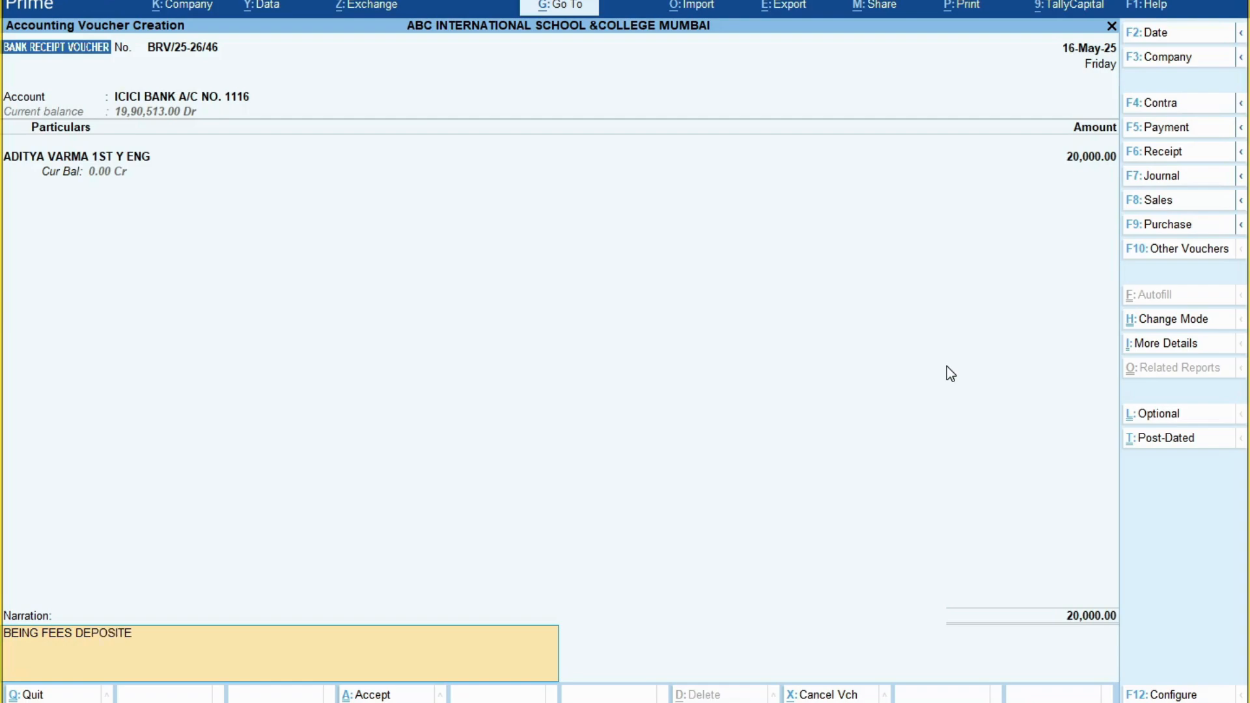
text(D IN BANK DT 16.5.25)
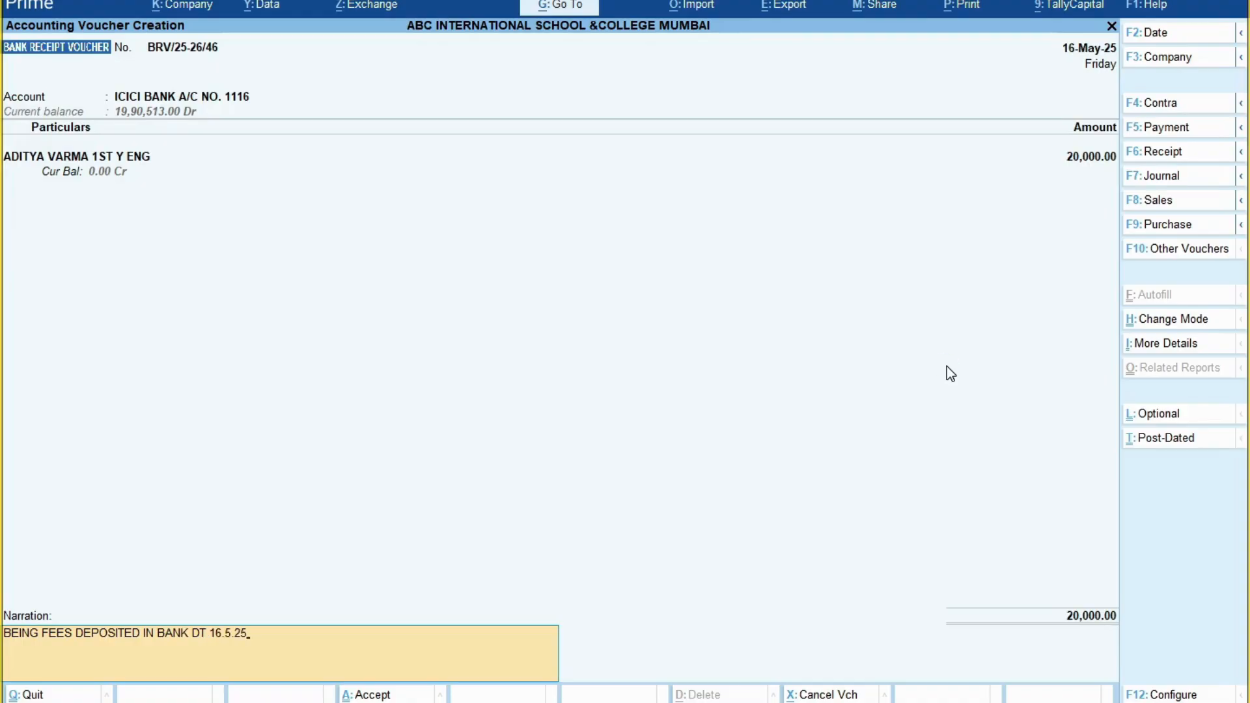
key(Return)
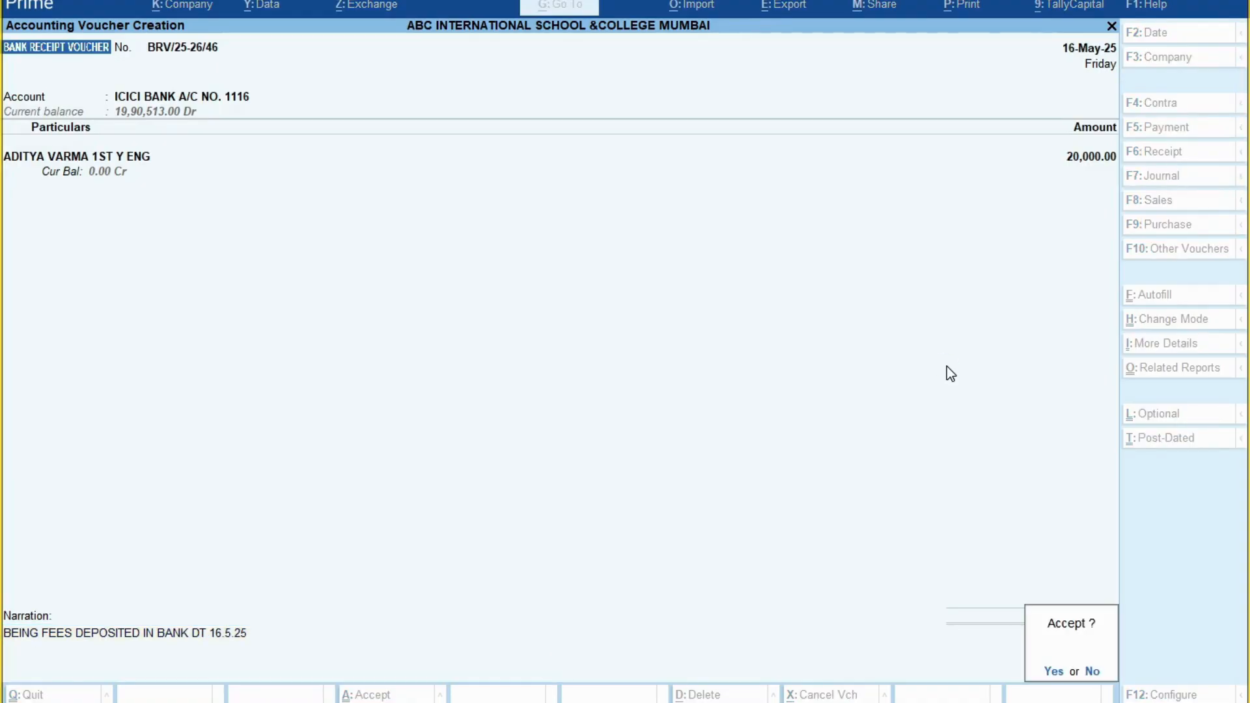
key(Return)
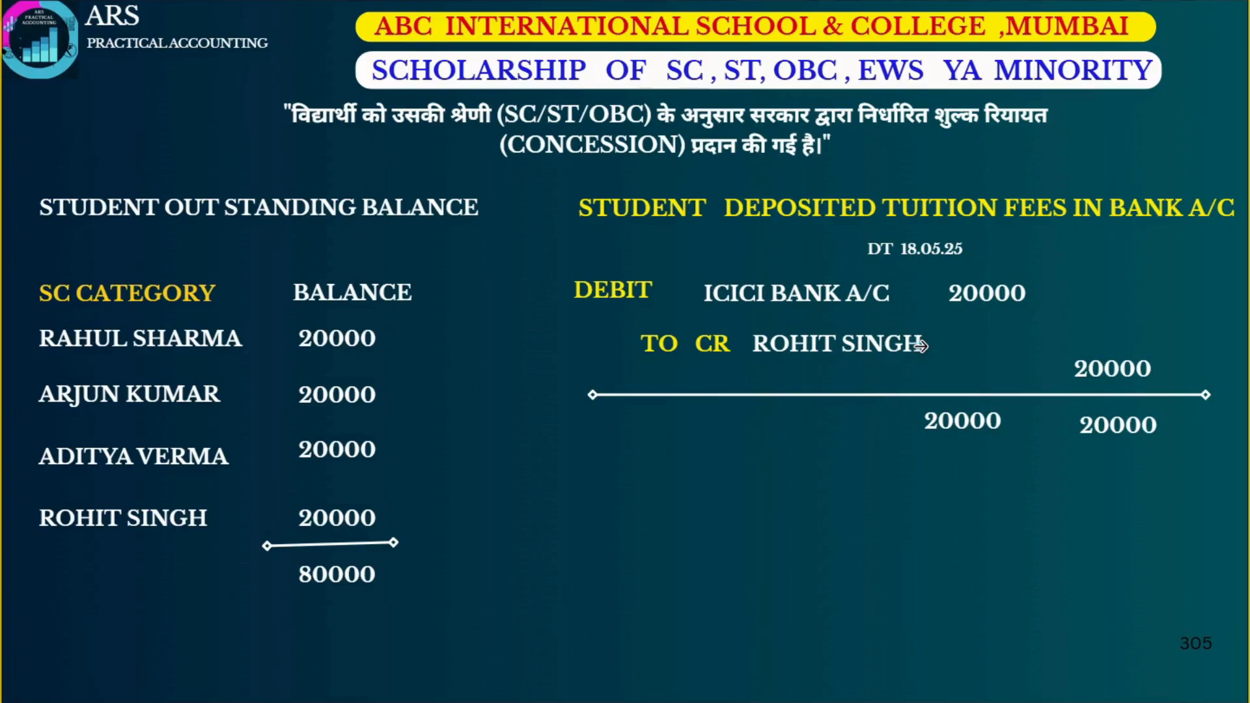
Return to TallyPrime, choose the ICICI bank as the new receipt's account, and date the voucher 18.5.25 as in the presentation.
key(alt+Tab)
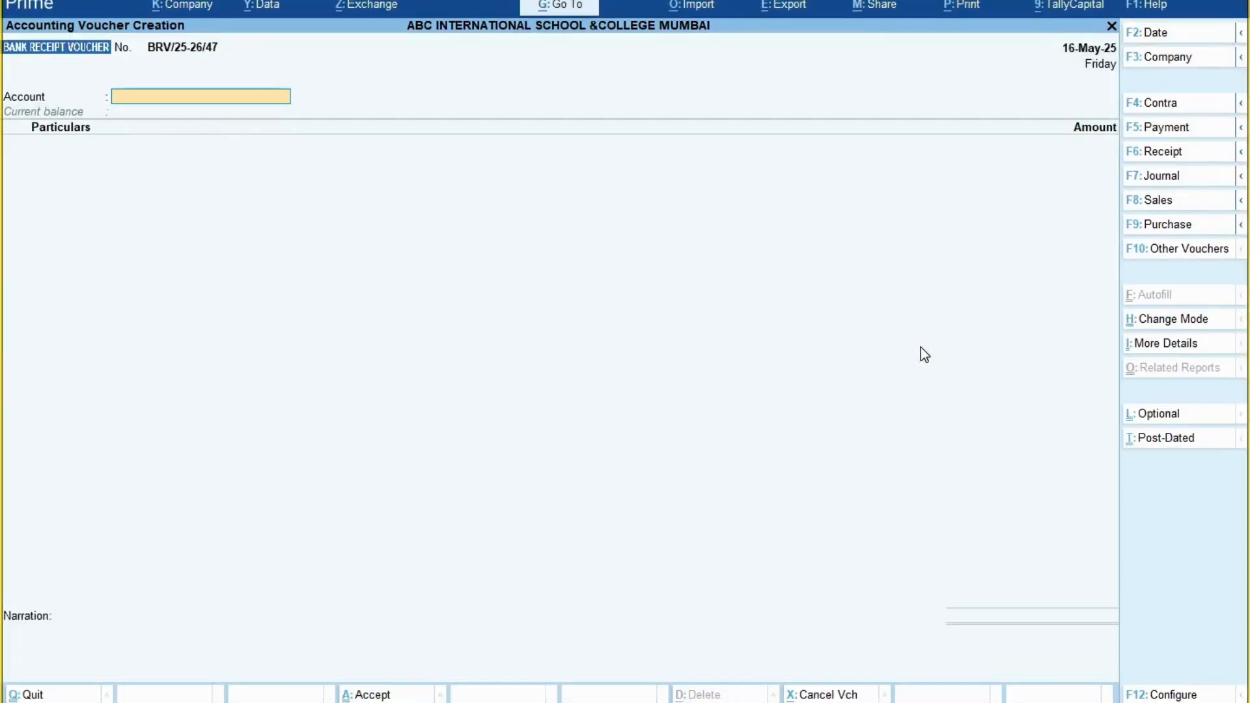
text(ICI)
key(Return)
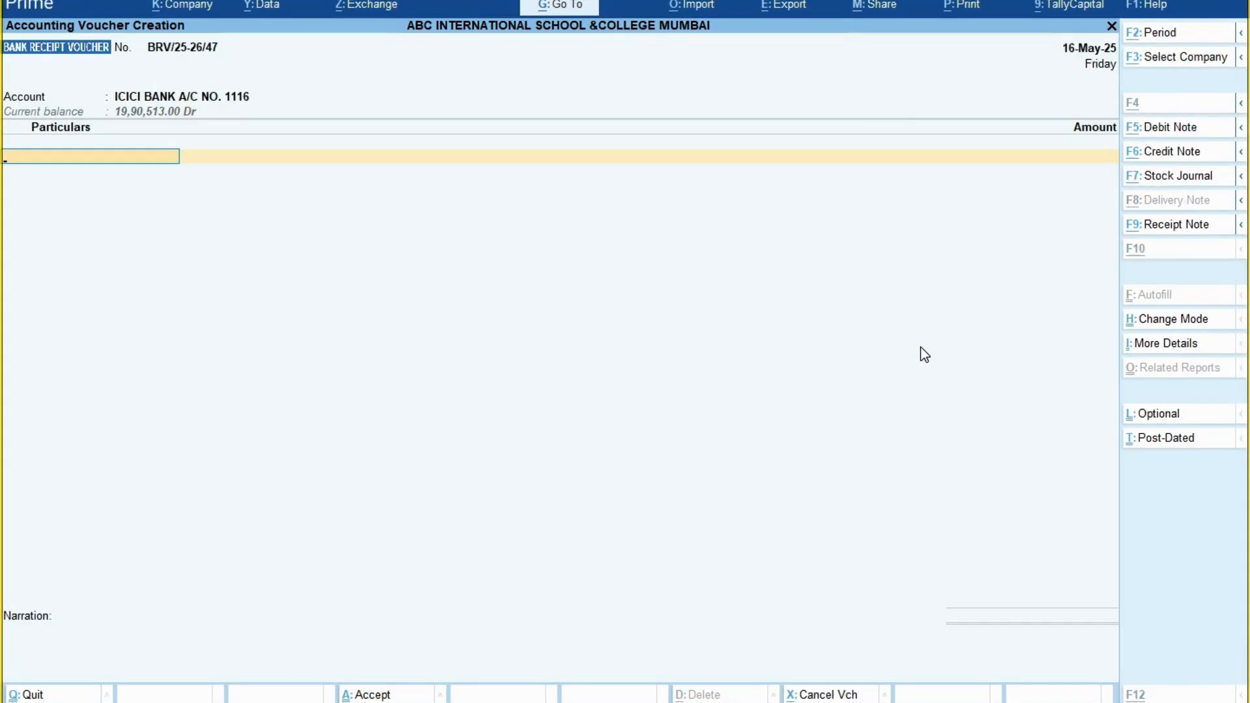
key(alt+Tab)
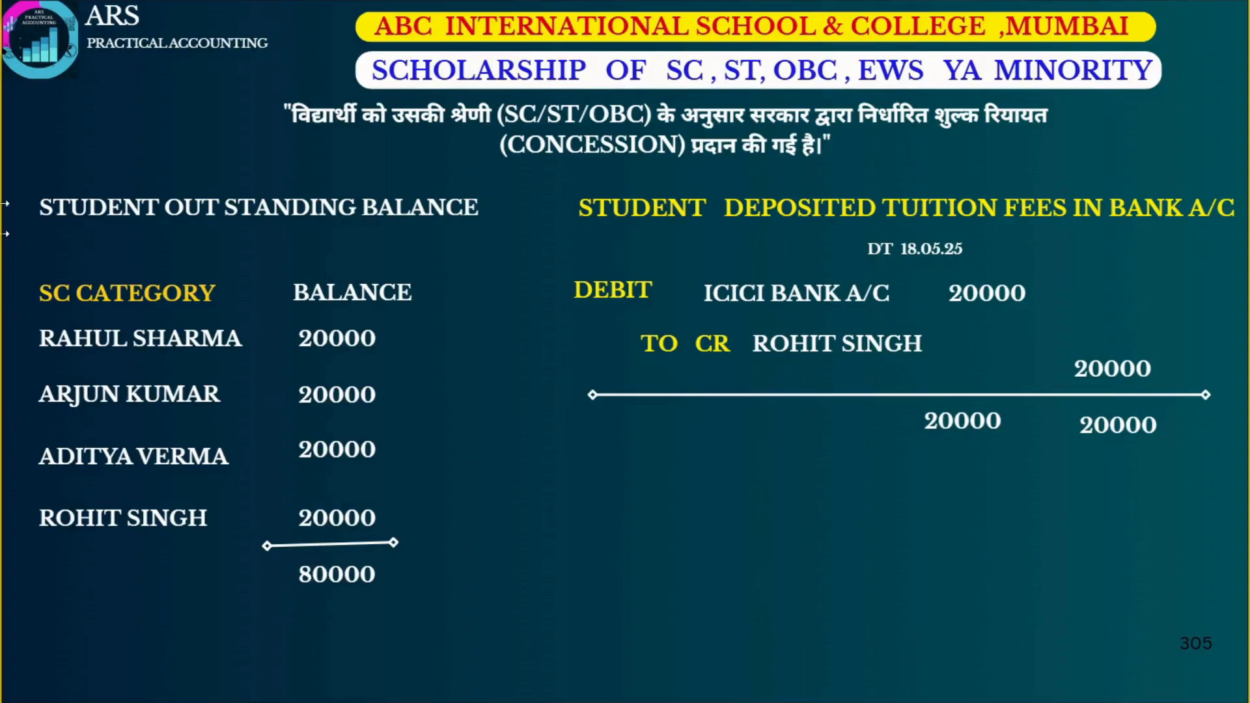
key(alt+Tab)
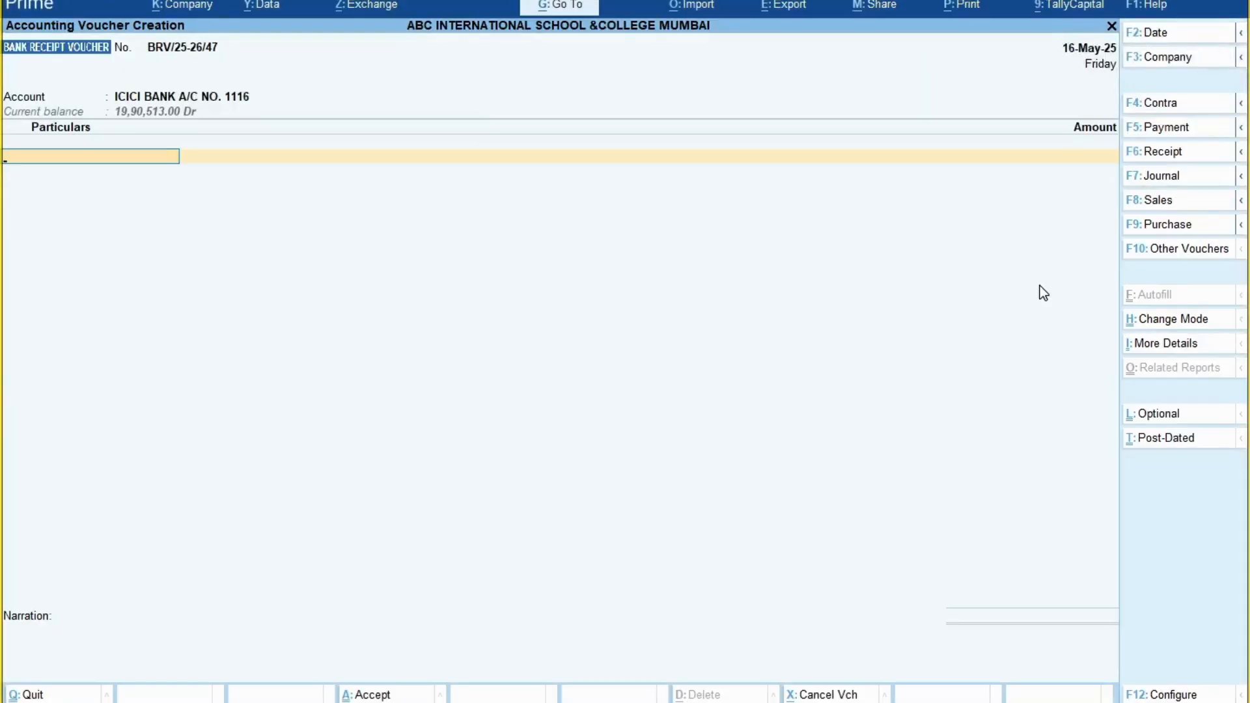
key(F2)
text(18.5.25)
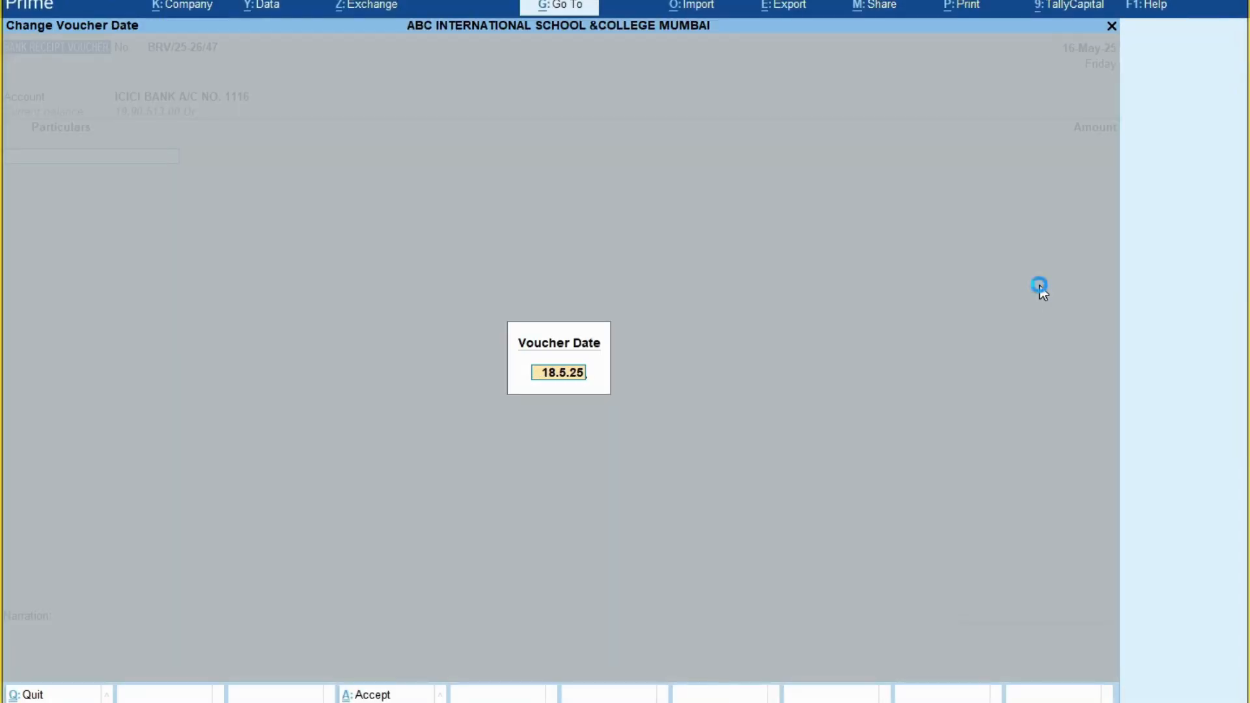
key(Return)
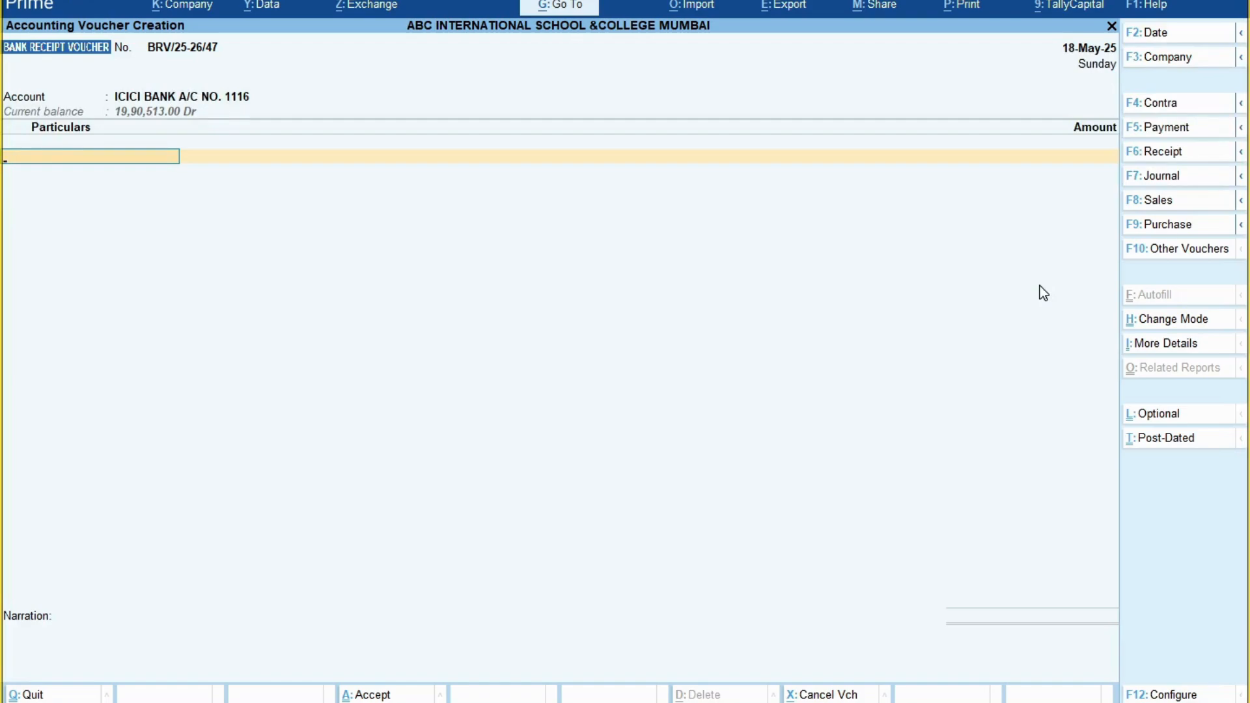
Credit the fourth SC student's 1st-year engineering ledger with 20,000 and end the particulars list.
text(ROHI)
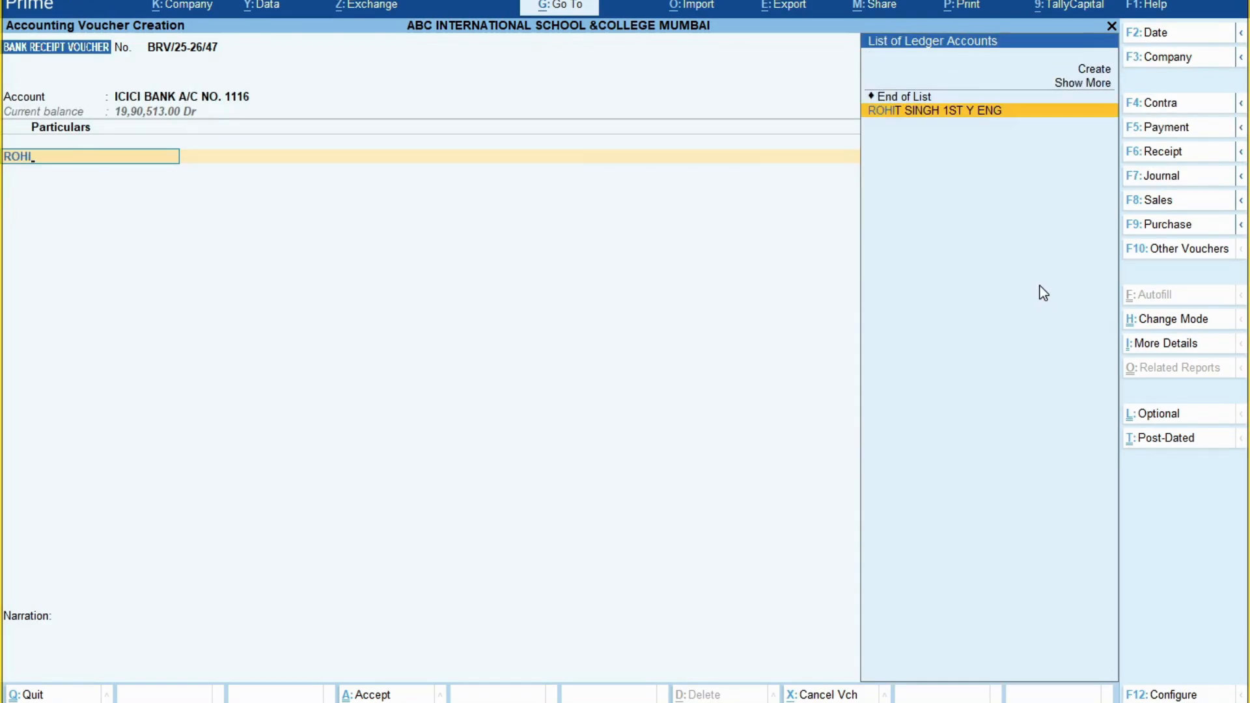
key(Return)
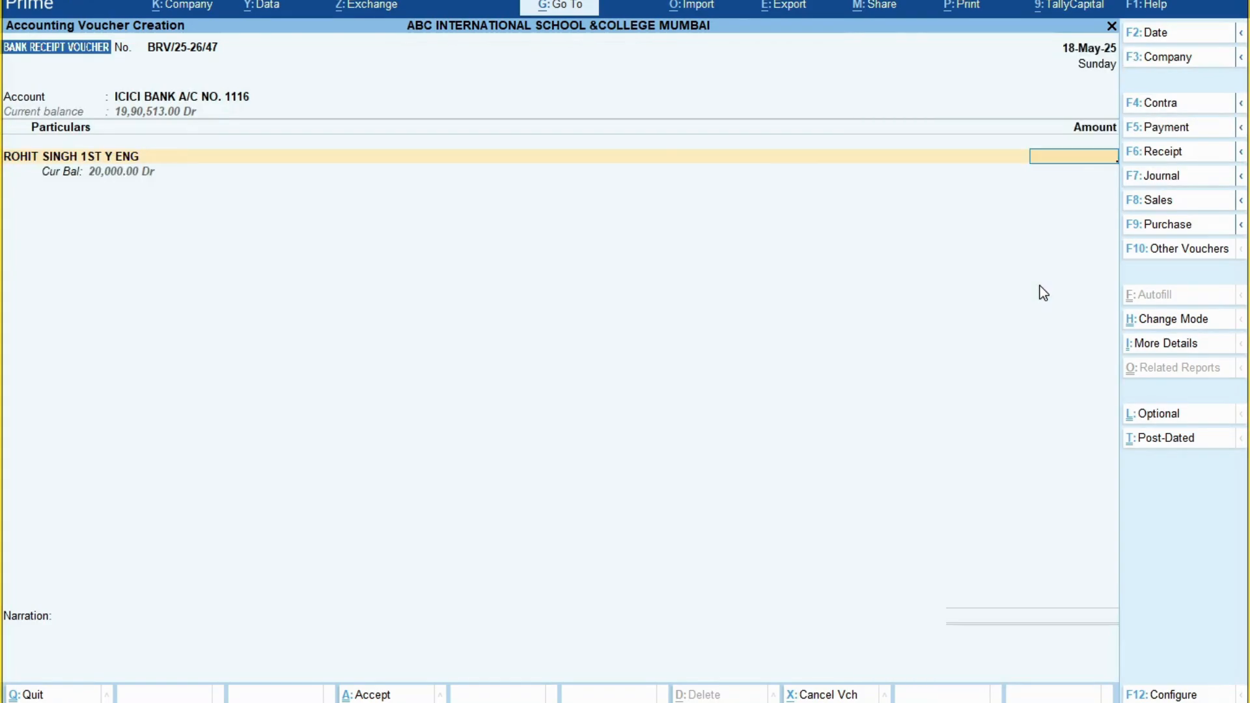
text(20,000)
key(Return)
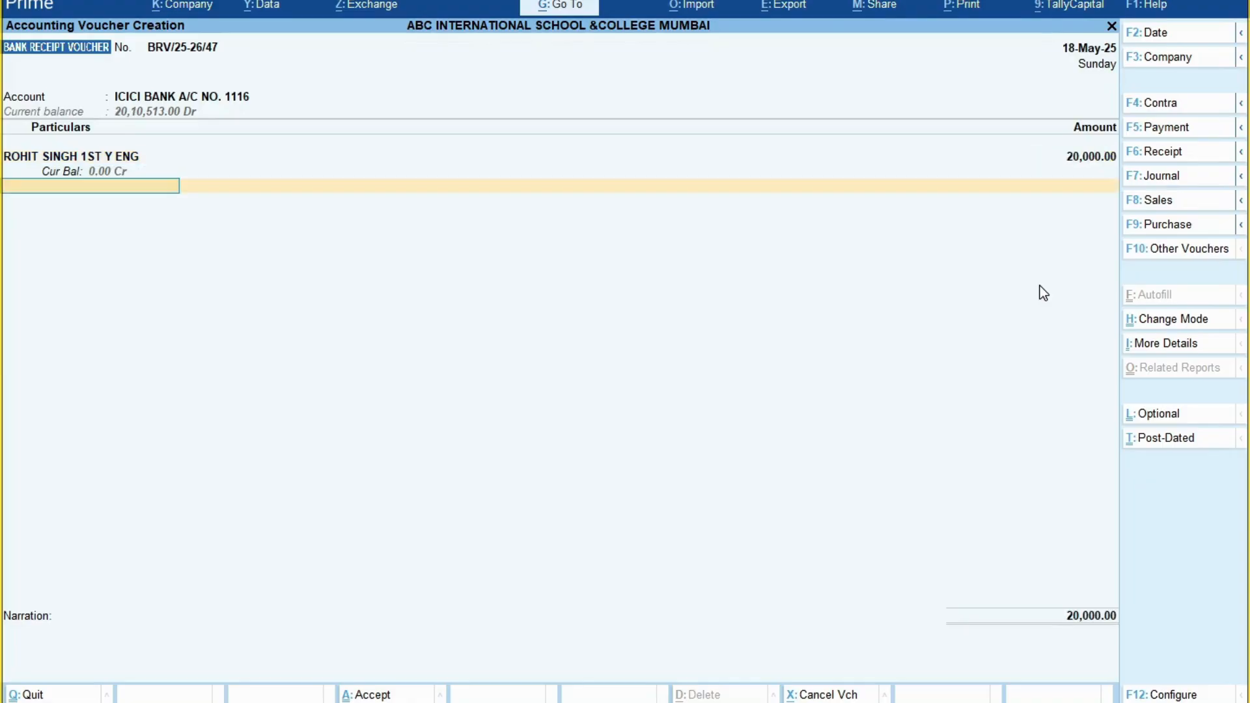
key(Return)
Accept the fourth student's bank allocation with Cheque/DD as the transaction type and 18-May-25 as the instrument date.
key(Return)
key(Return)
key(Return)
key(Return)
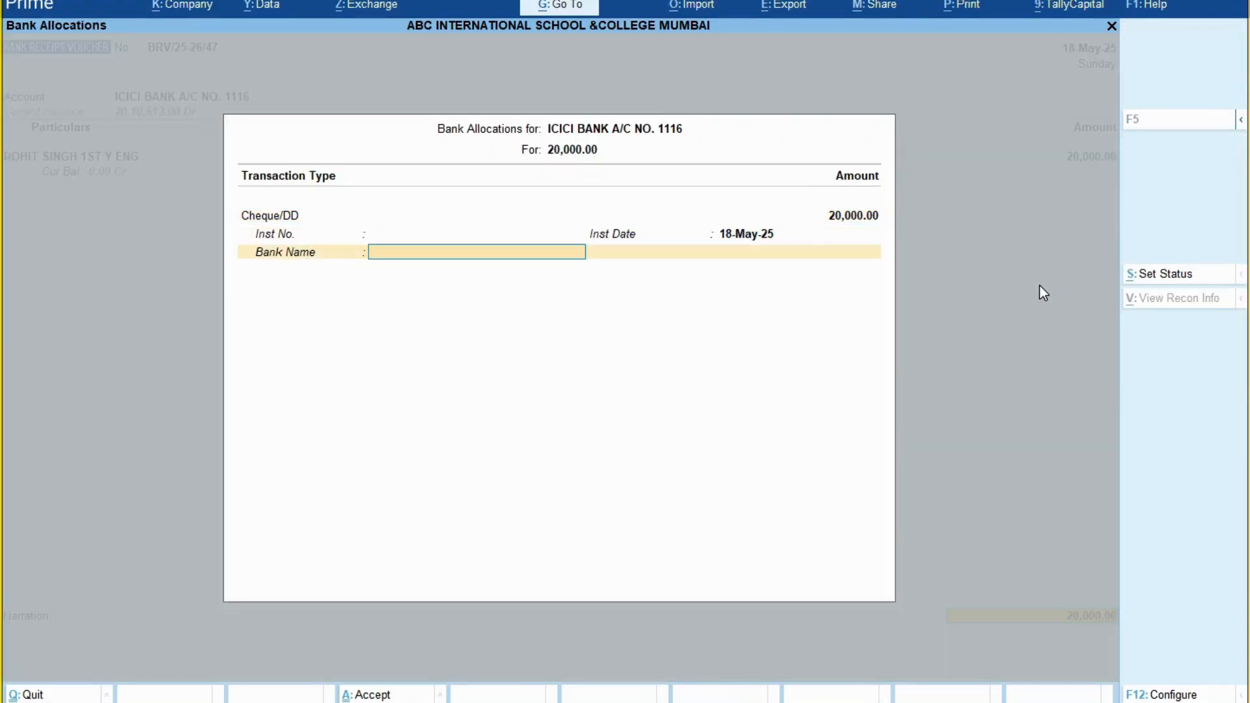
key(Return)
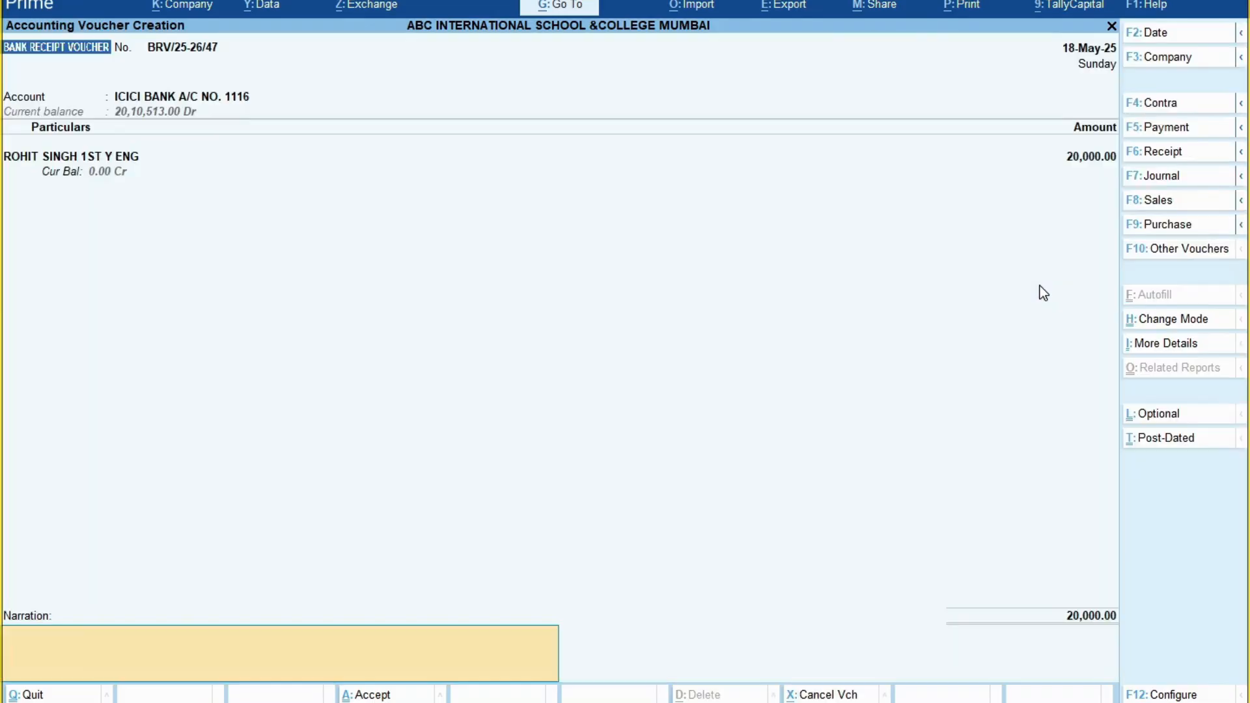
Enter the narration "BEING FEES DEPOSITED IN BANK DT 18.05.25" and save the fourth SC student's bank receipt voucher.
text(BEING FEES DEPOS)
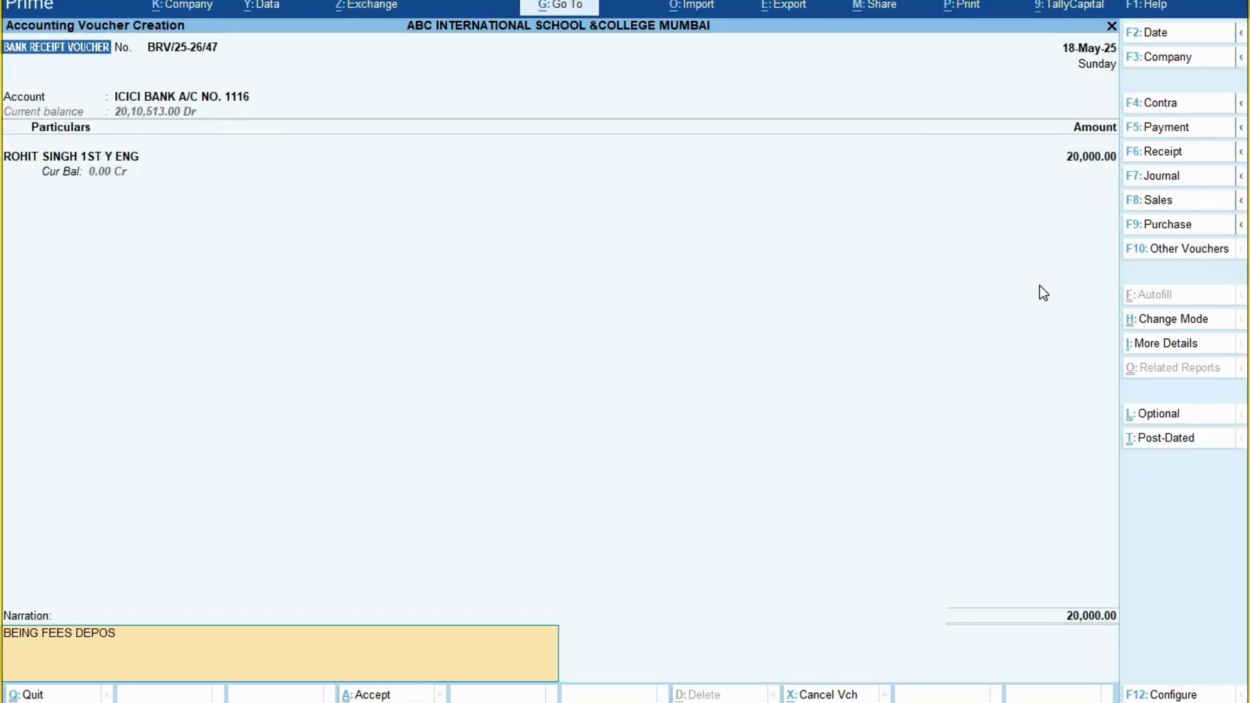
text(ITED IN BANK DT 18.05.26)
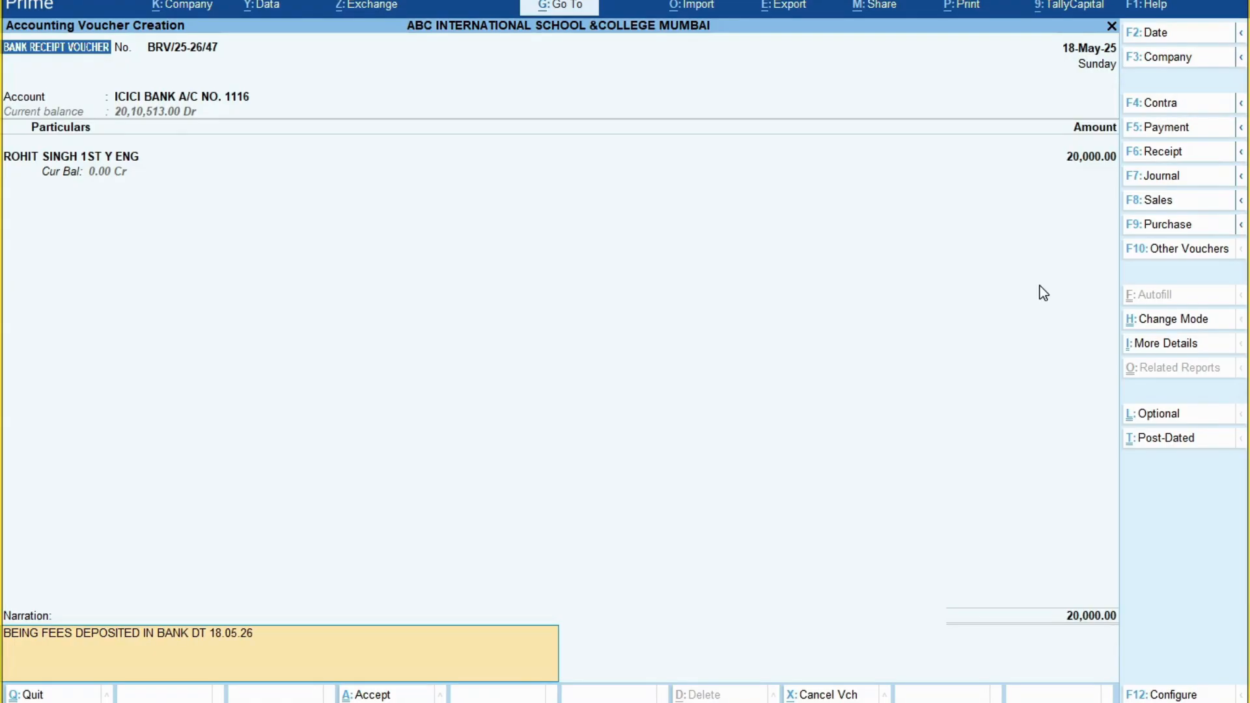
key(BackSpace)
text(5)
key(Return)
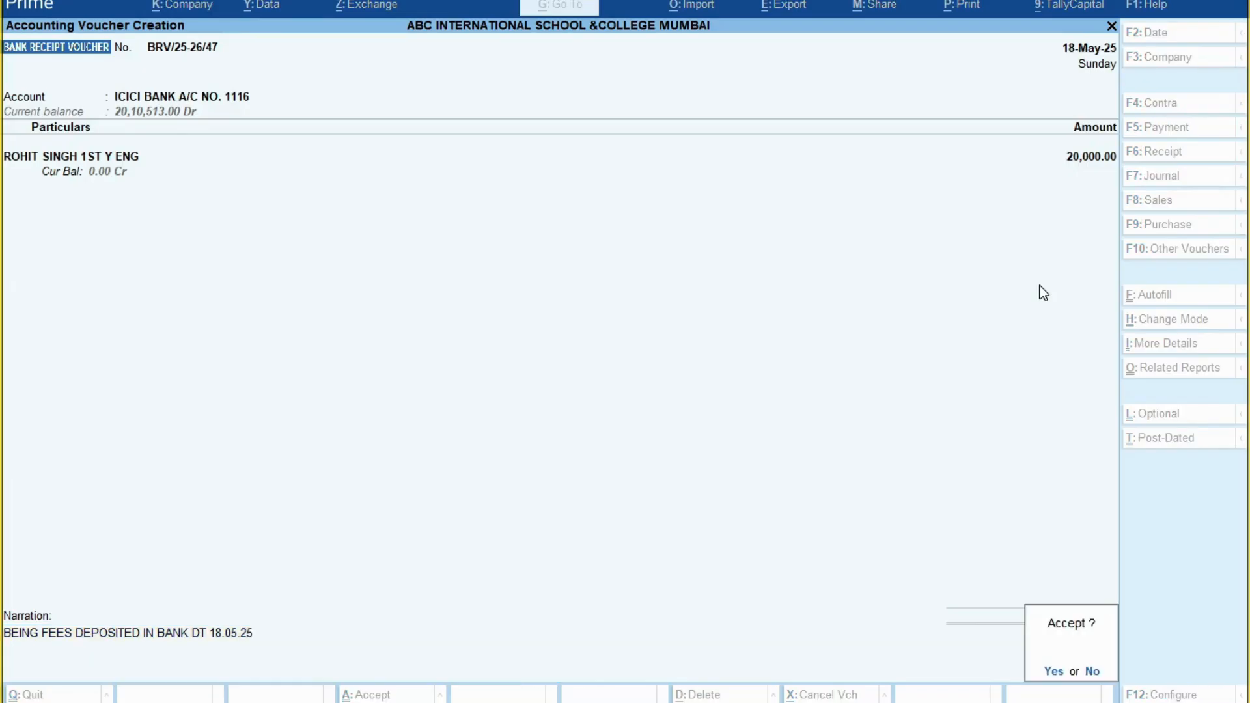
key(Return)
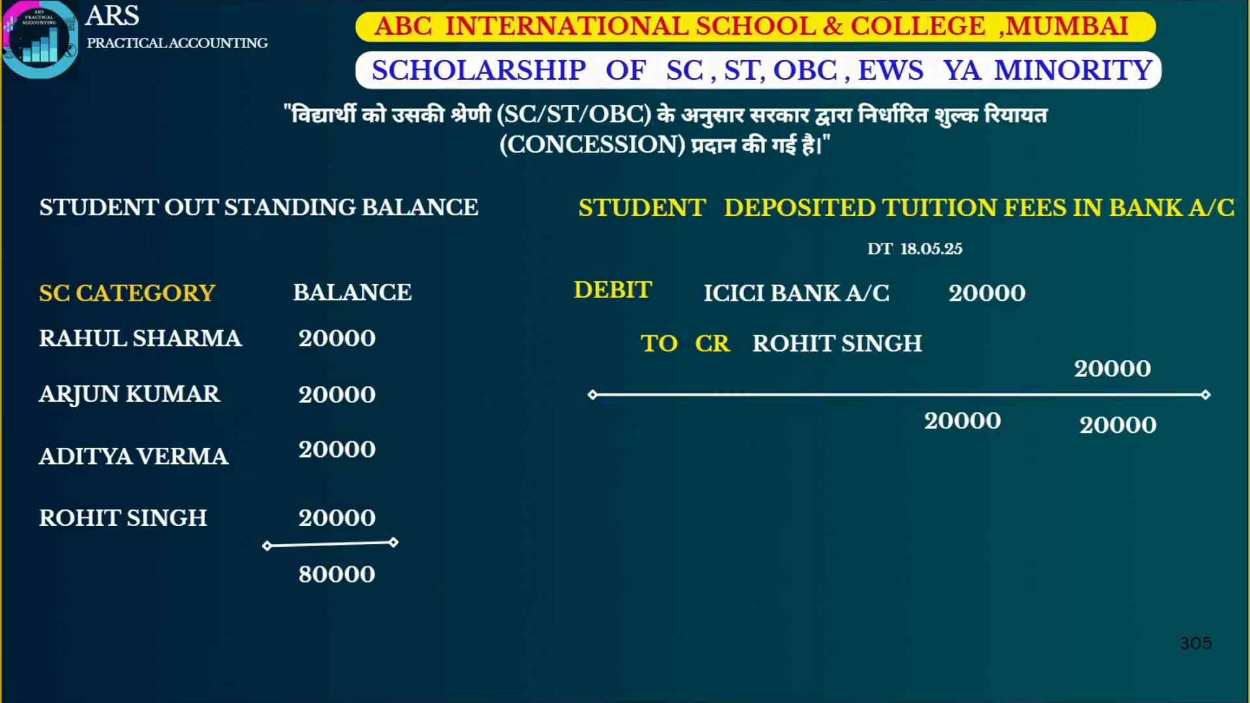
Return to TallyPrime, leave the empty bank receipt voucher, and open the Trial Balance.
key(alt+Tab)
key(Escape)
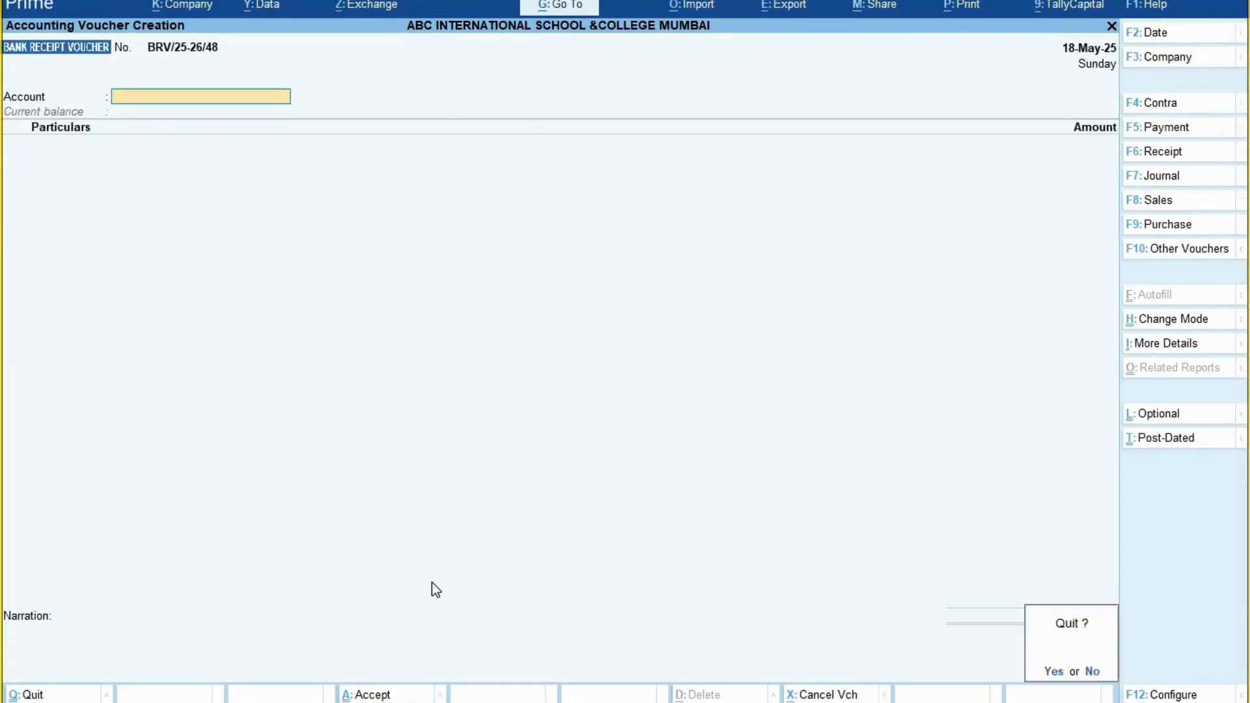
key(Return)
key(Down)
key(Down)
key(Down)
key(Down)
key(Down)
key(Down)
key(Down)
key(Down)
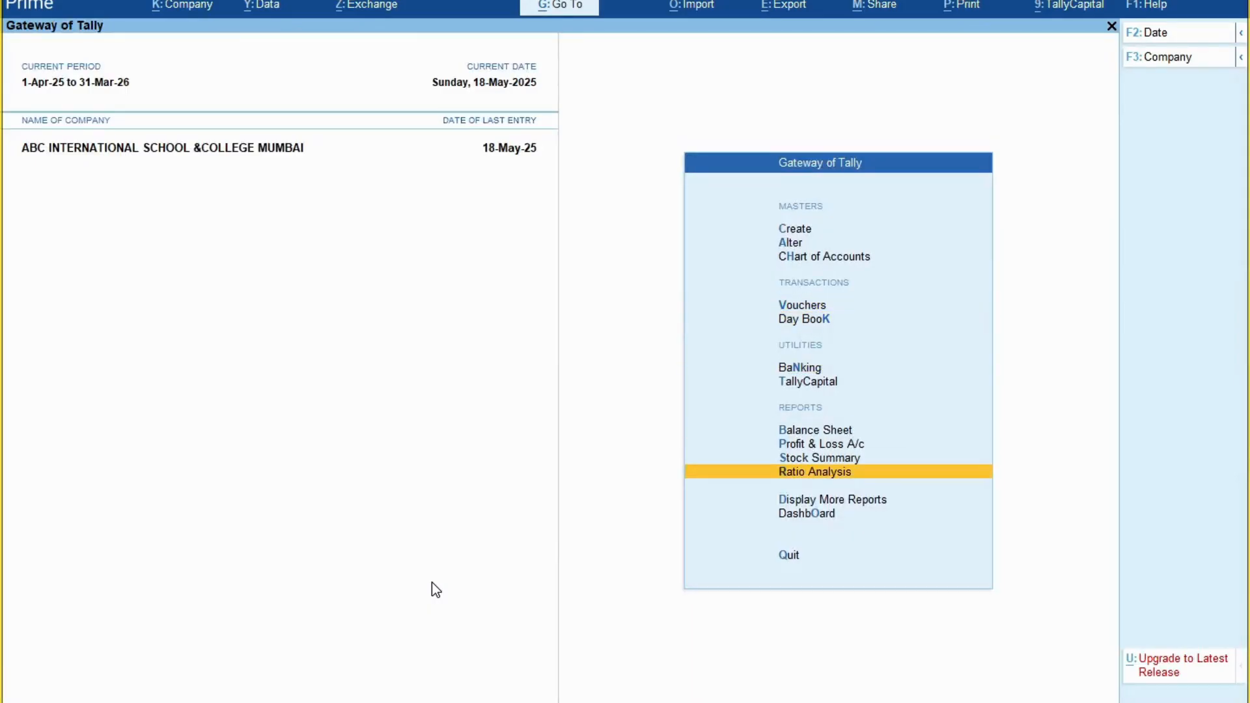
key(Return)
key(Return)
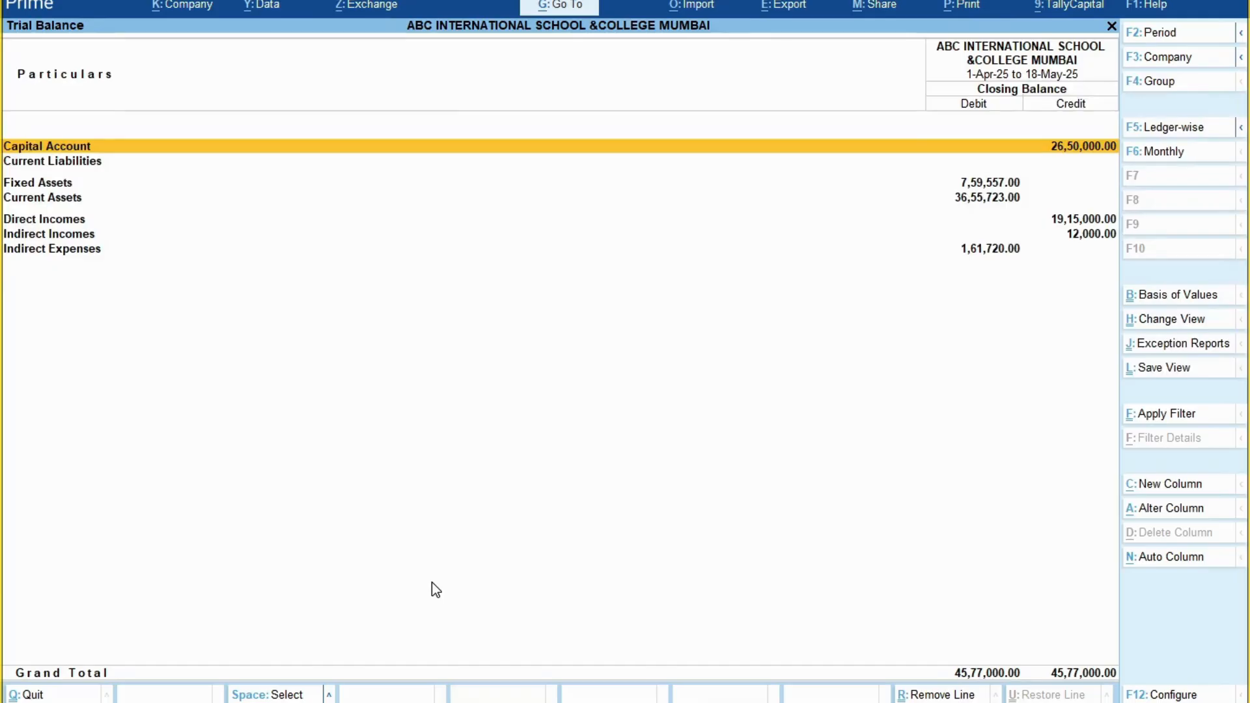
Configure the Trial Balance to show opening balances and transactions.
key(F12)
text(y)
key(Return)
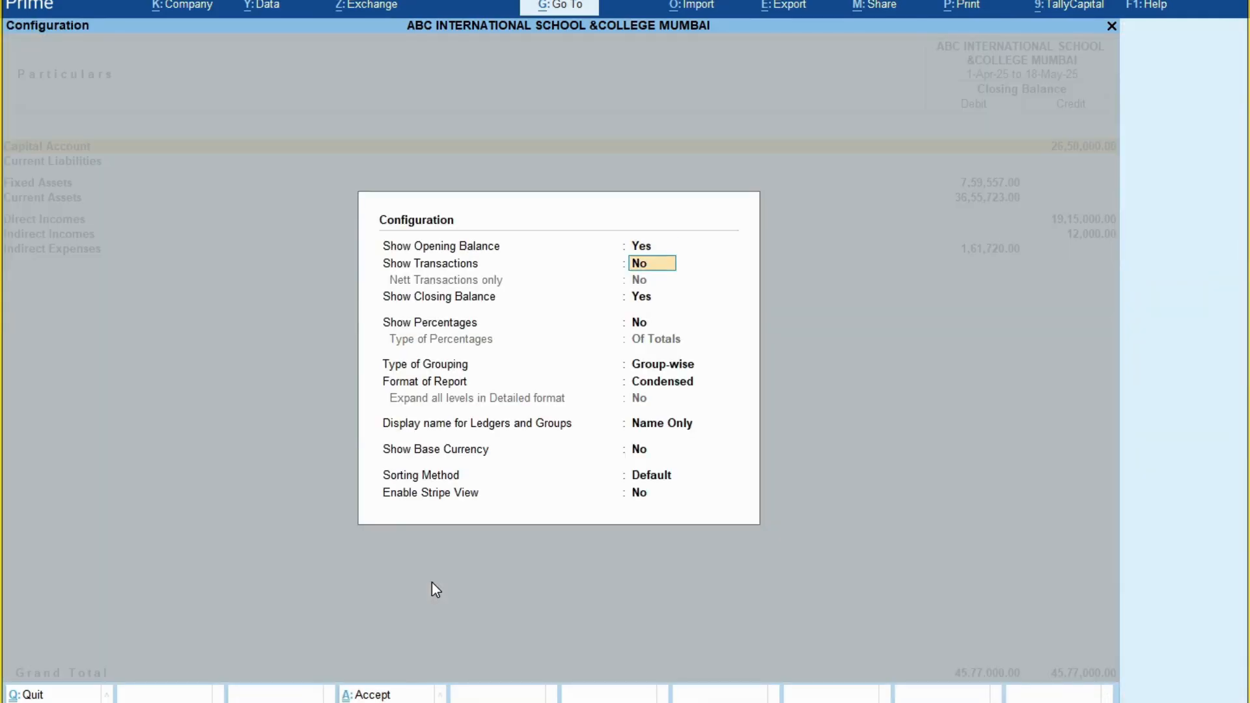
text(y)
key(Return)
Set the Trial Balance's report format to Detailed, keep the remaining options as they are, and apply the configuration.
key(Return)
key(Return)
key(Return)
key(Return)
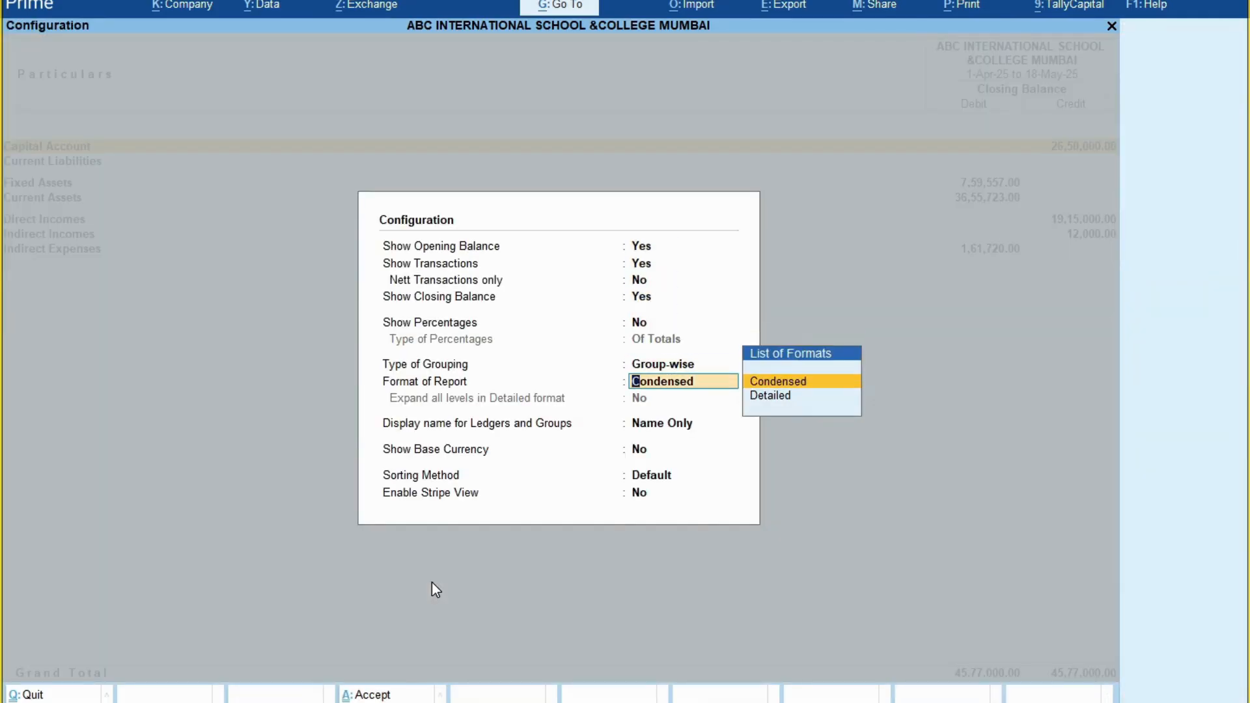
key(Down)
key(Return)
key(Return)
key(Return)
key(Return)
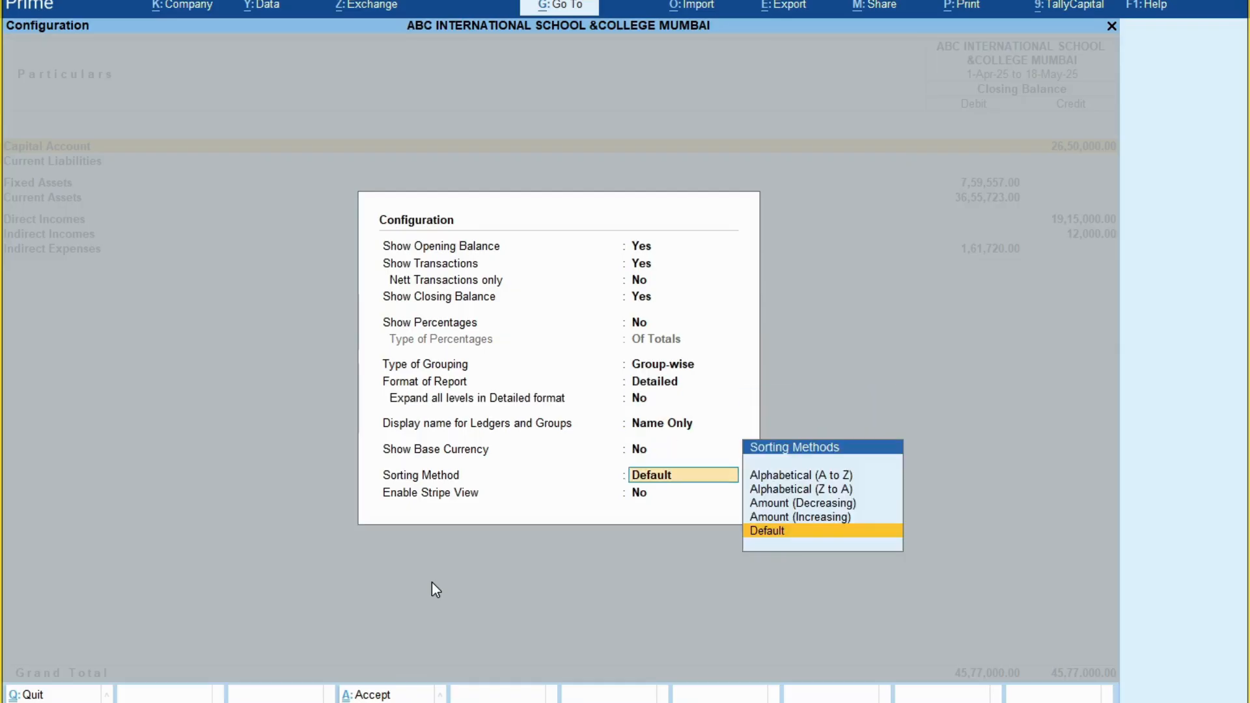
key(Return)
key(Return)
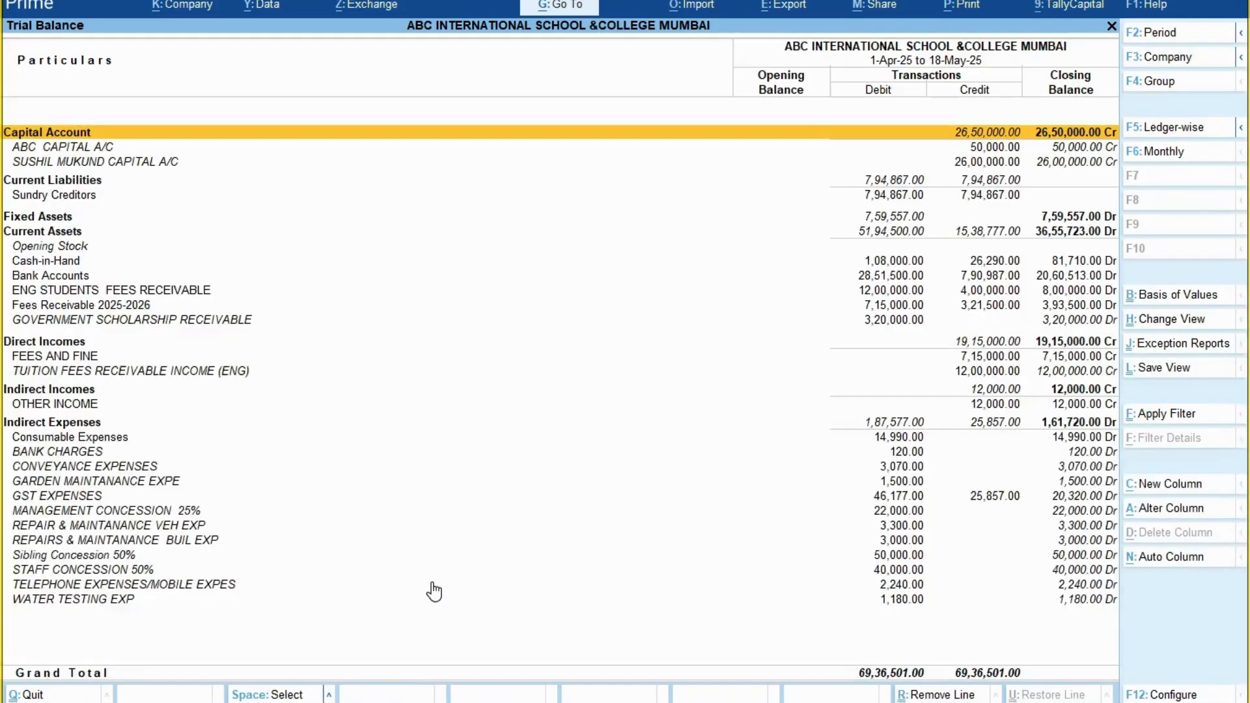
Expand the ENG STUDENTS FEES RECEIVABLE group under Current Assets in the Trial Balance to show its categories.
key(Down)
key(Down)
key(Down)
key(Down)
key(Down)
key(Down)
key(Down)
key(Down)
key(Down)
key(Down)
key(Down)
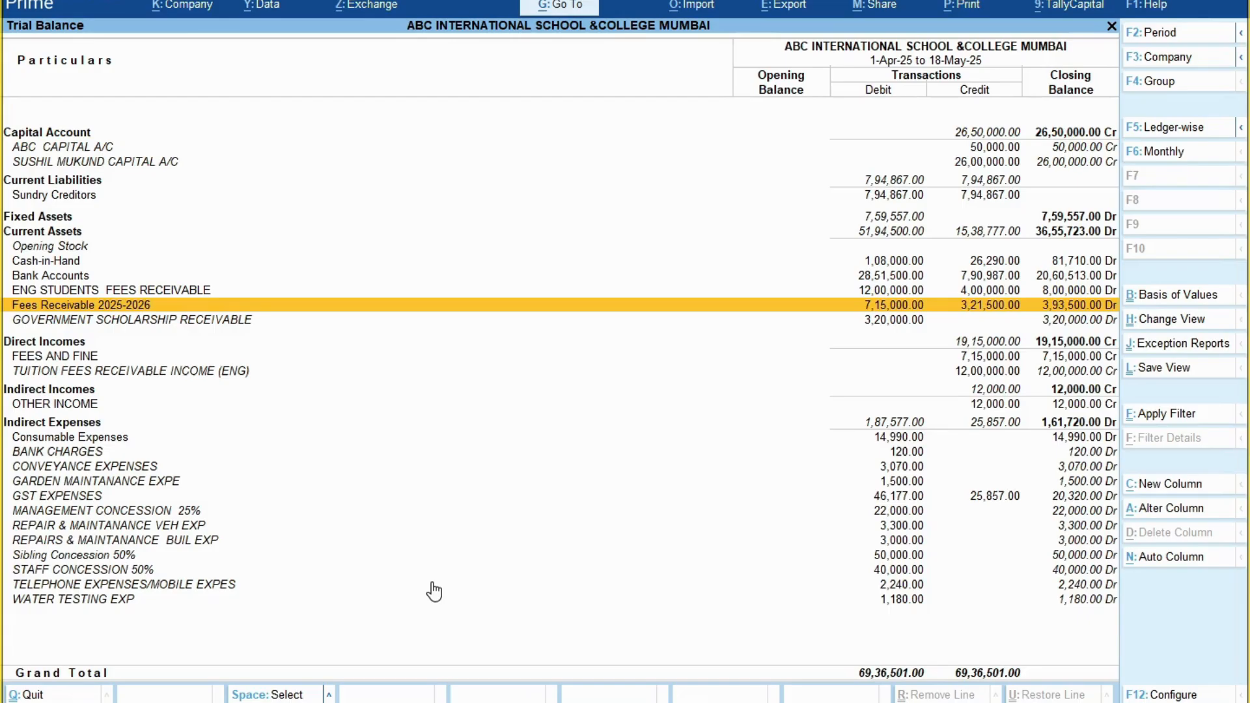
key(Up)
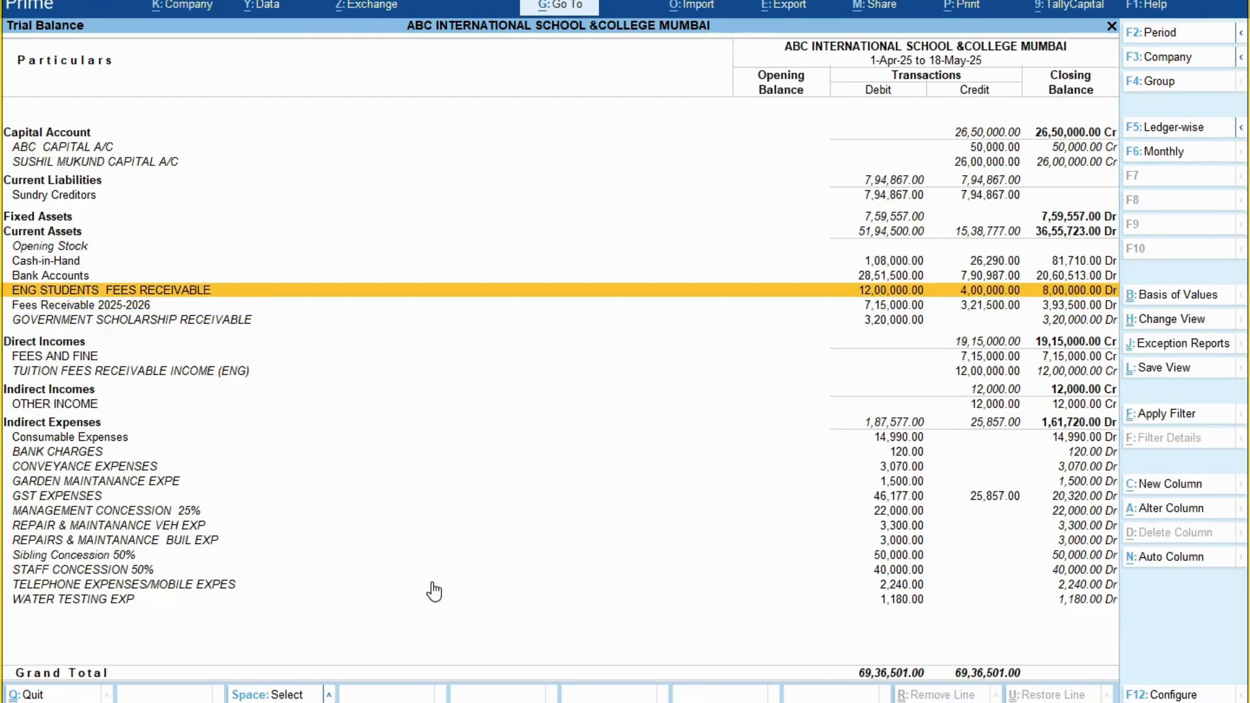
key(shift+Return)
Expand SC CATEGORY to check its students' ledger balances, and collapse it again.
key(Down)
key(Down)
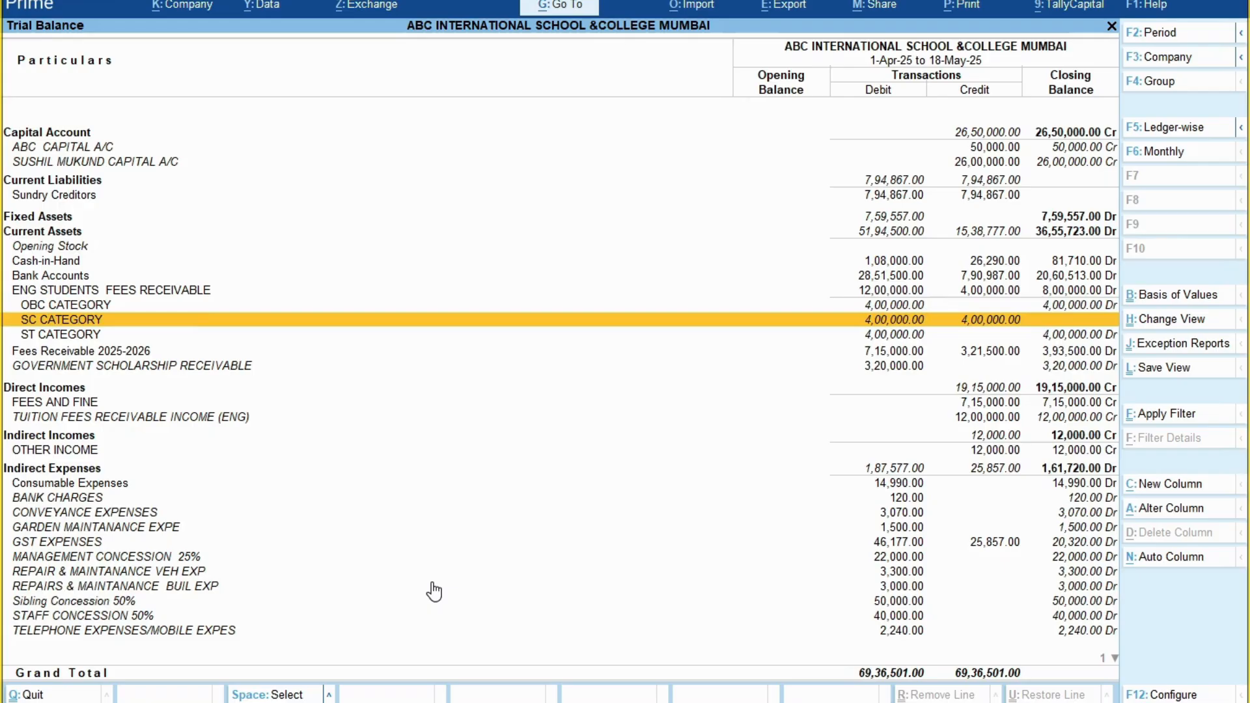
key(shift+Return)
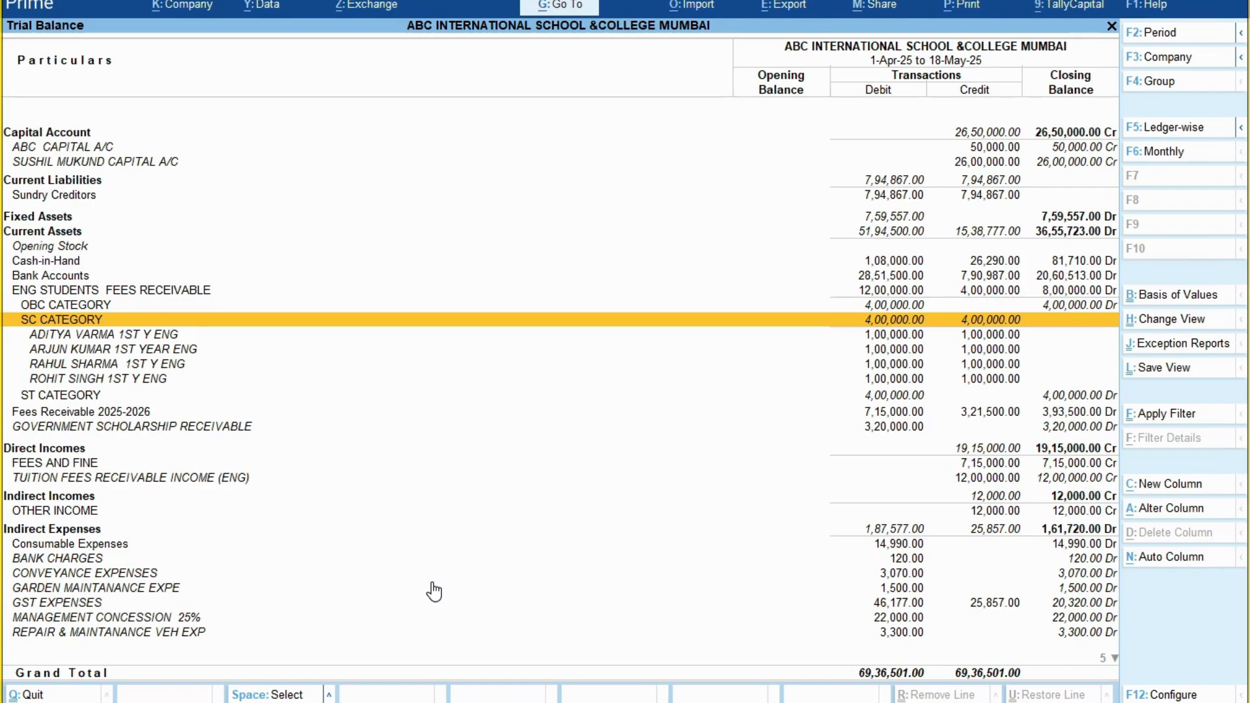
key(shift+Return)
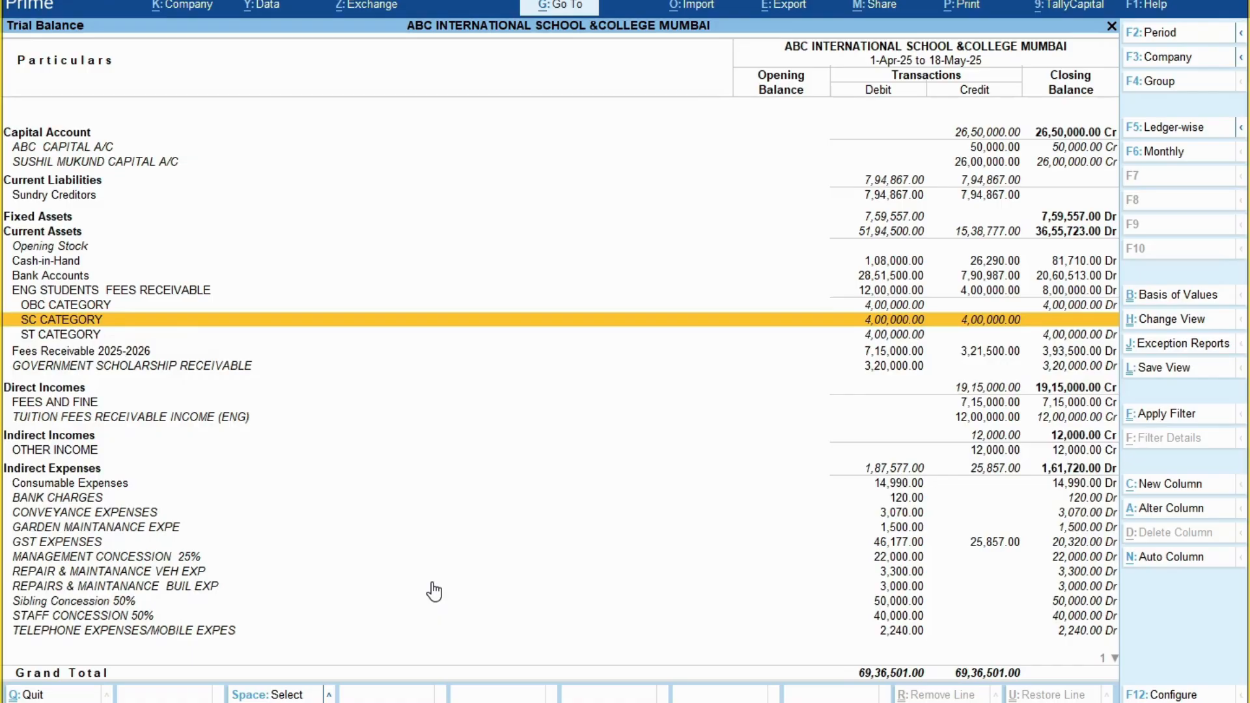
Expand OBC CATEGORY and ST CATEGORY to check the balances of their student ledgers.
key(Up)
key(shift+Return)
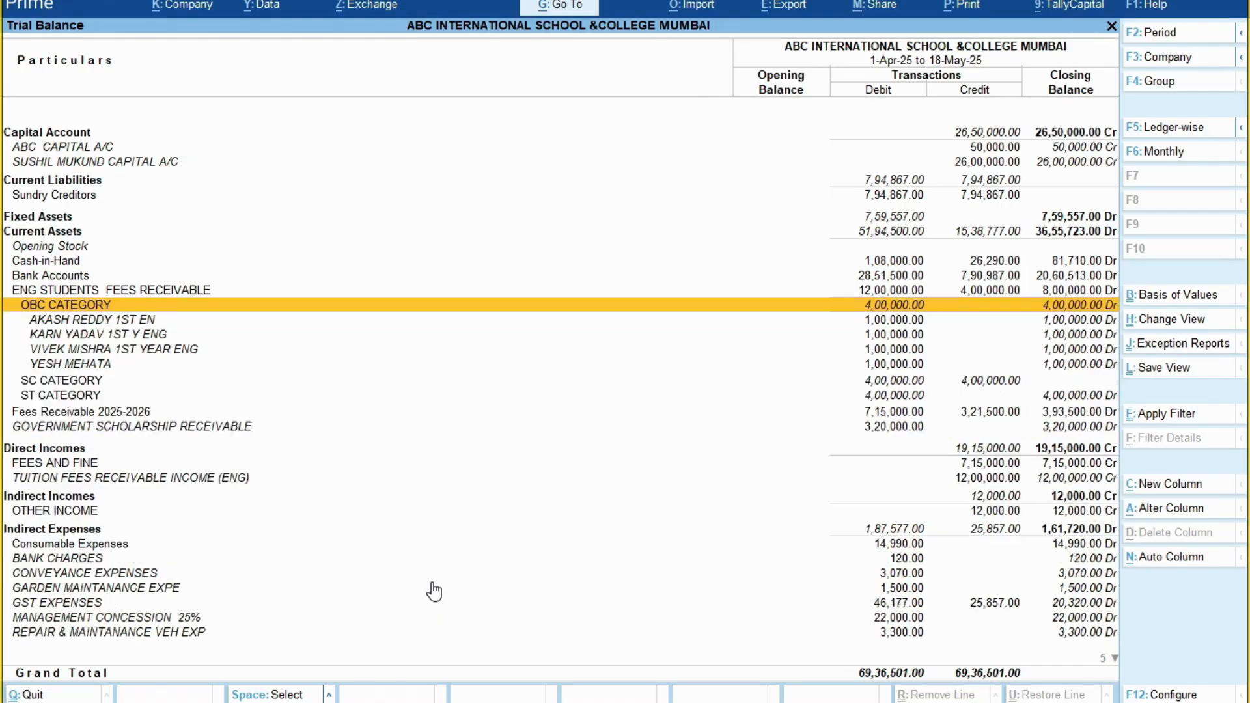
key(Down)
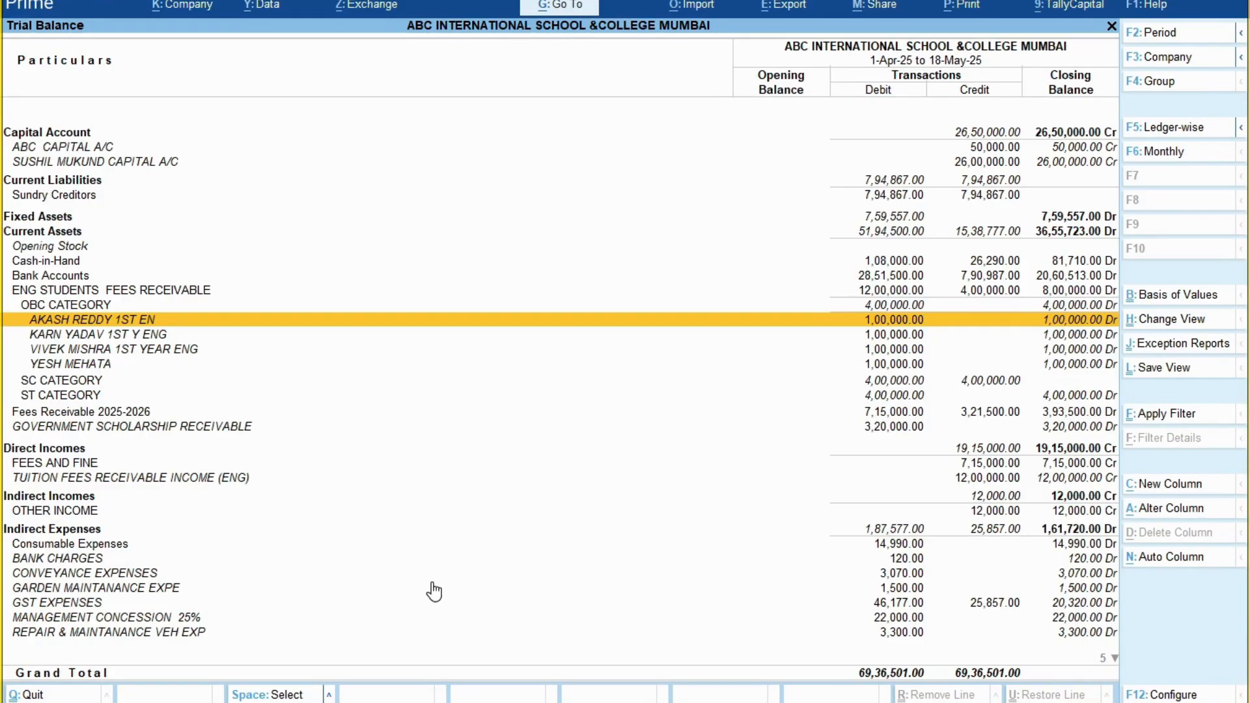
key(Down)
key(Down)
key(Down)
key(Down)
key(Down)
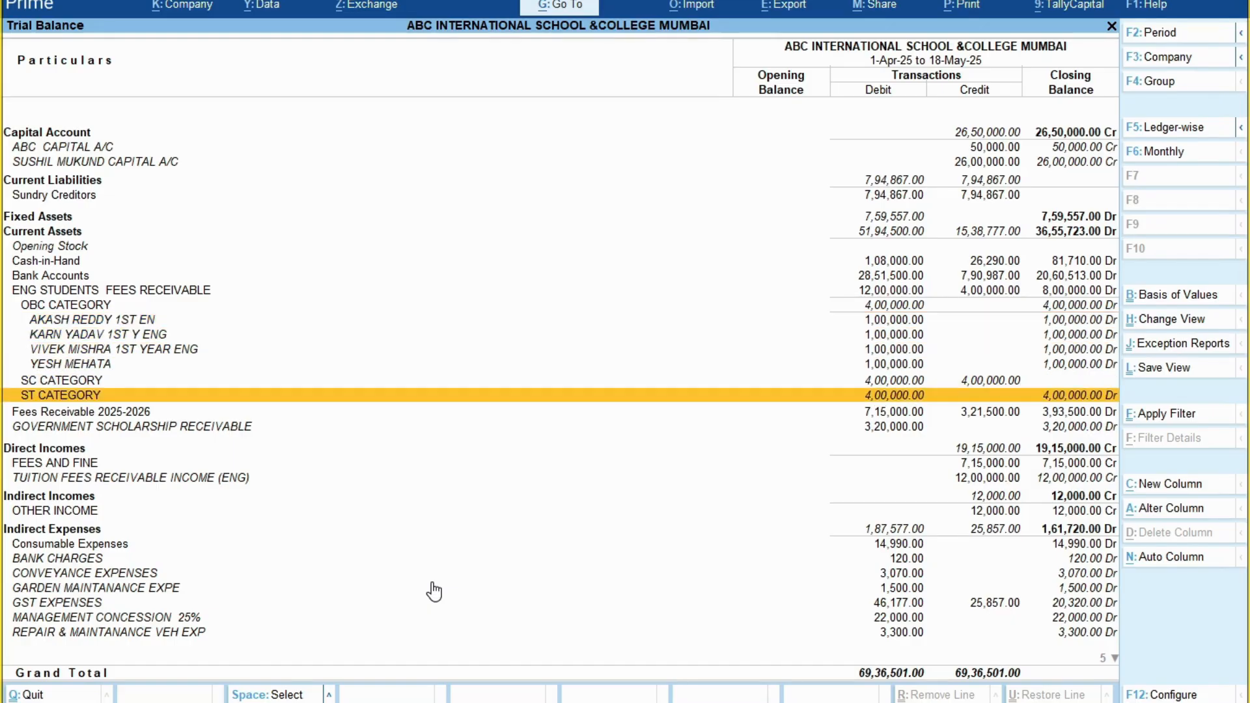
key(shift+Return)
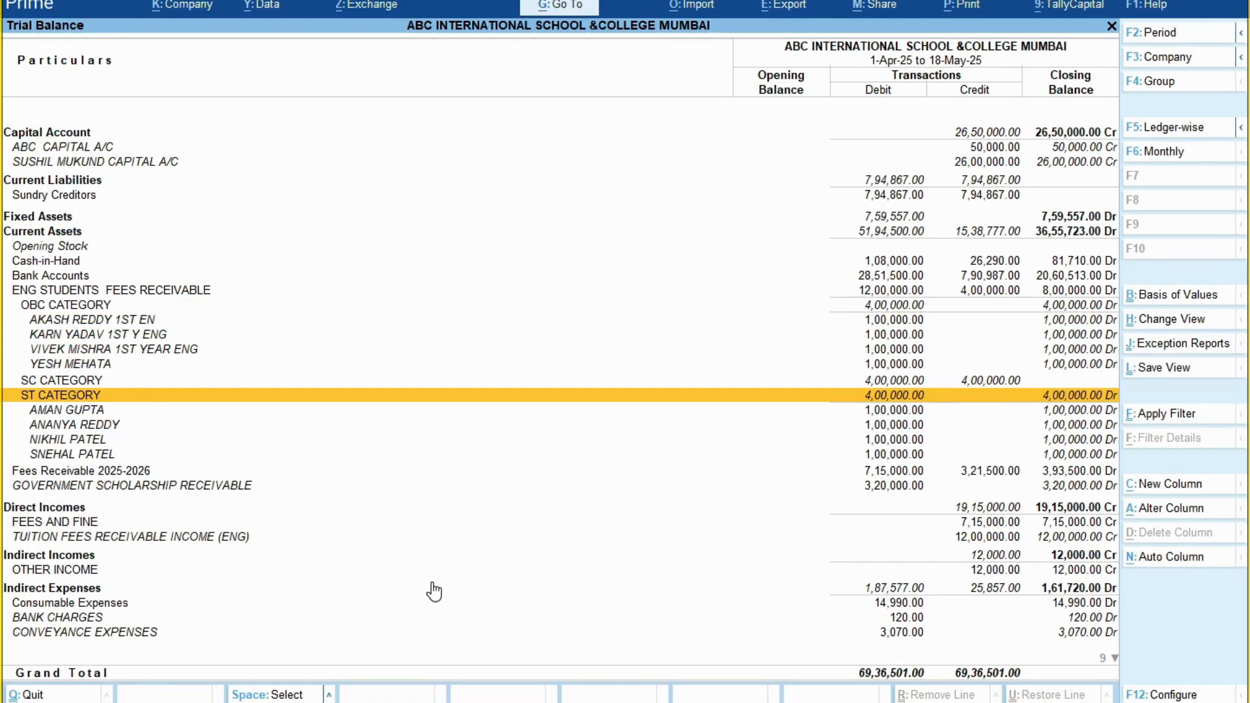